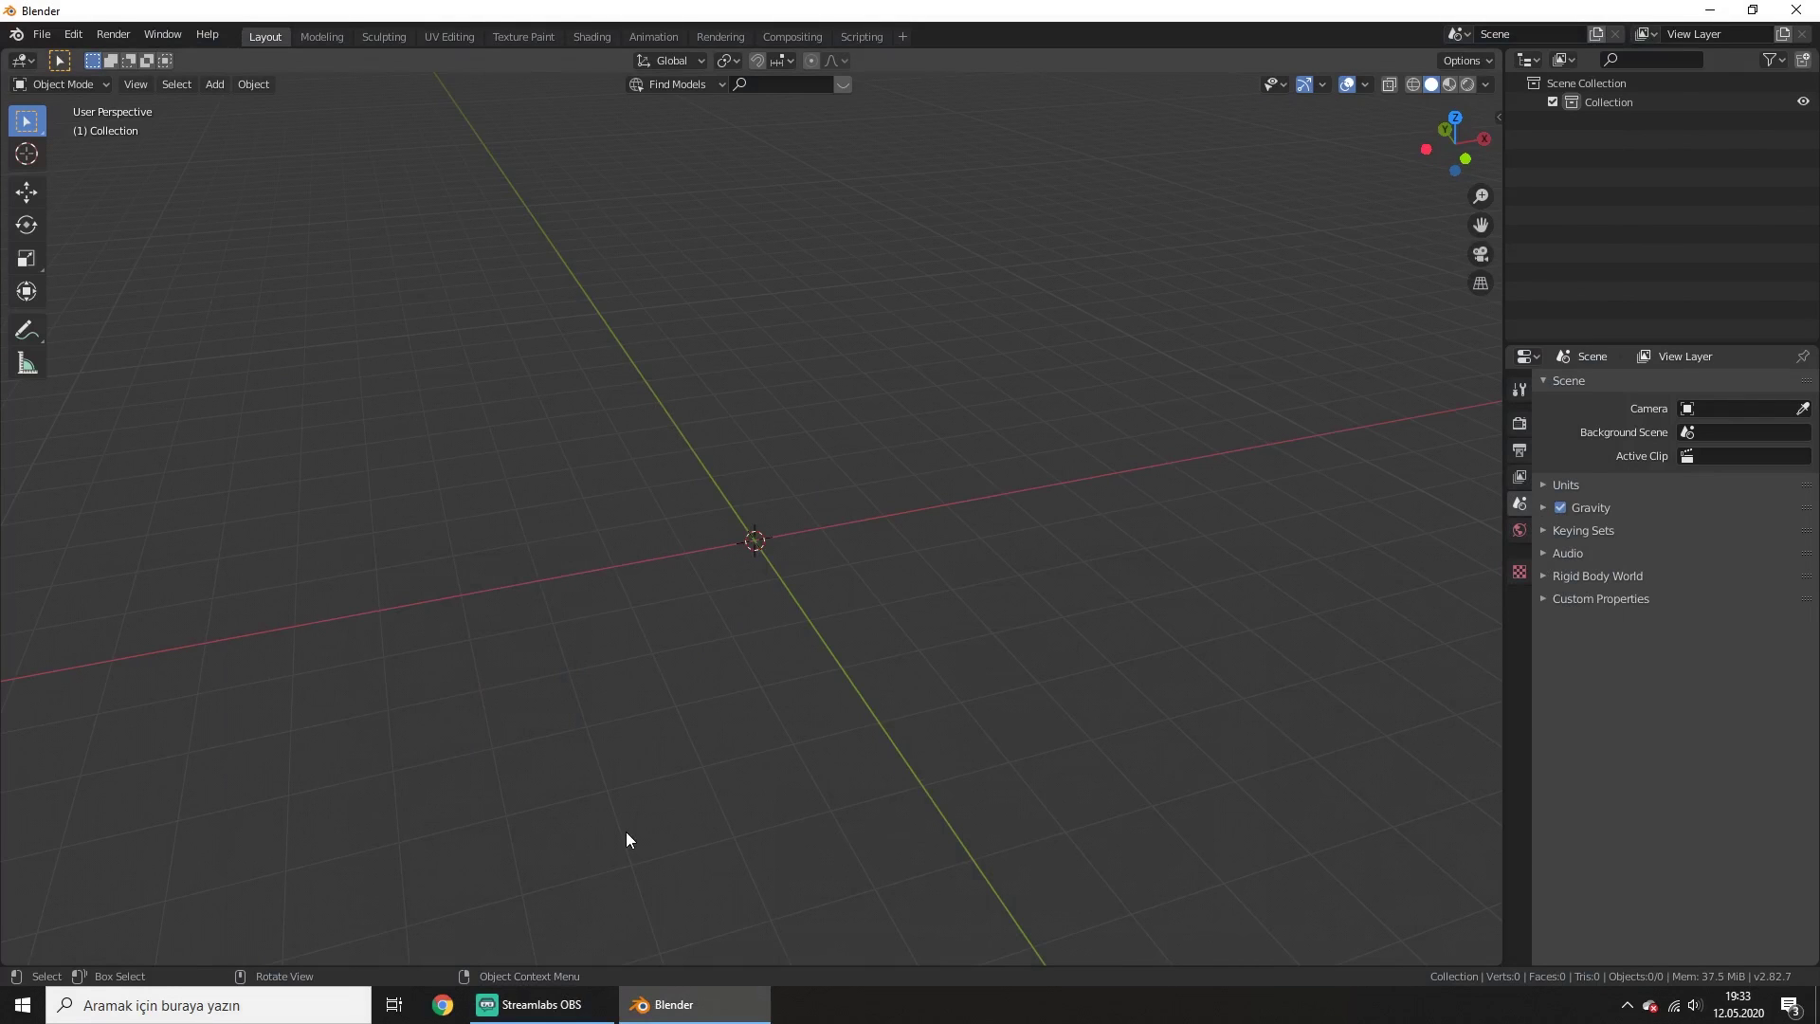
Add a plane and scale it to 0.334 along Y
{"action": "key", "text": "shift+a"}
{"action": "mouse_move", "coordinate": [675, 617]}
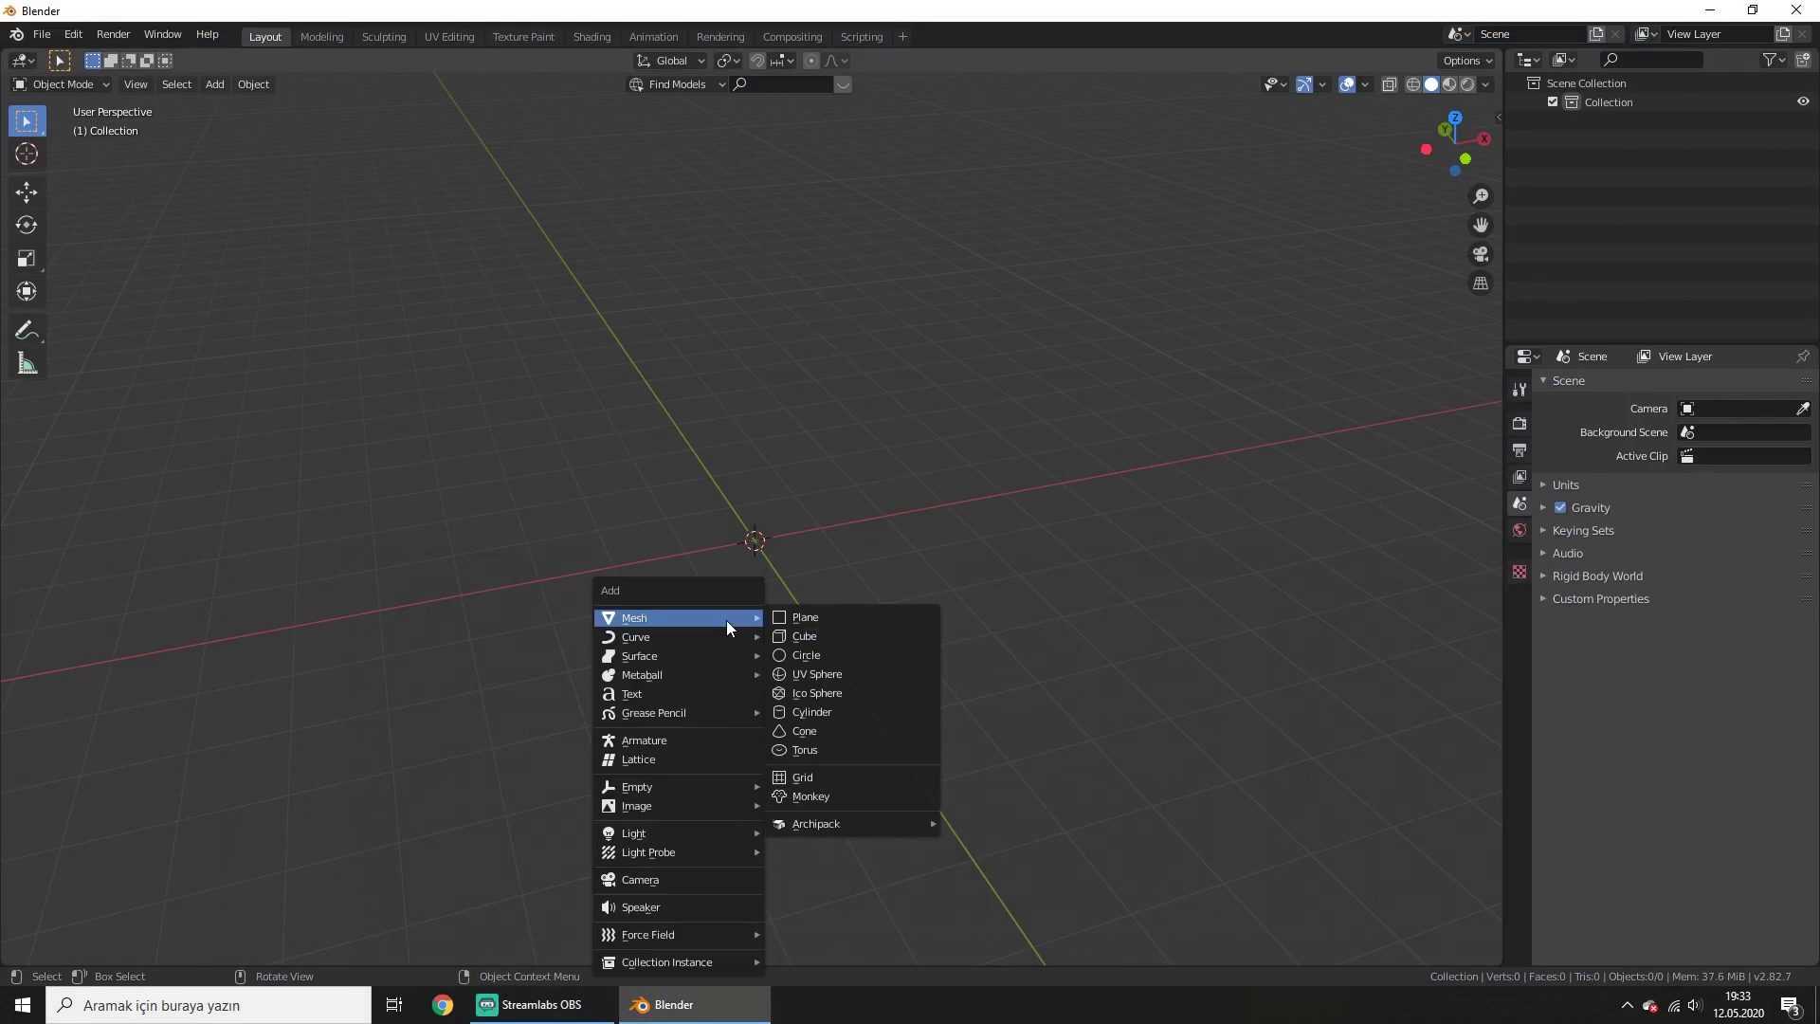
{"action": "left_click", "coordinate": [832, 620]}
{"action": "middle_click_drag", "start_coordinate": [982, 646], "coordinate": [1122, 690]}
{"action": "key", "text": "s"}
{"action": "key", "text": "y"}
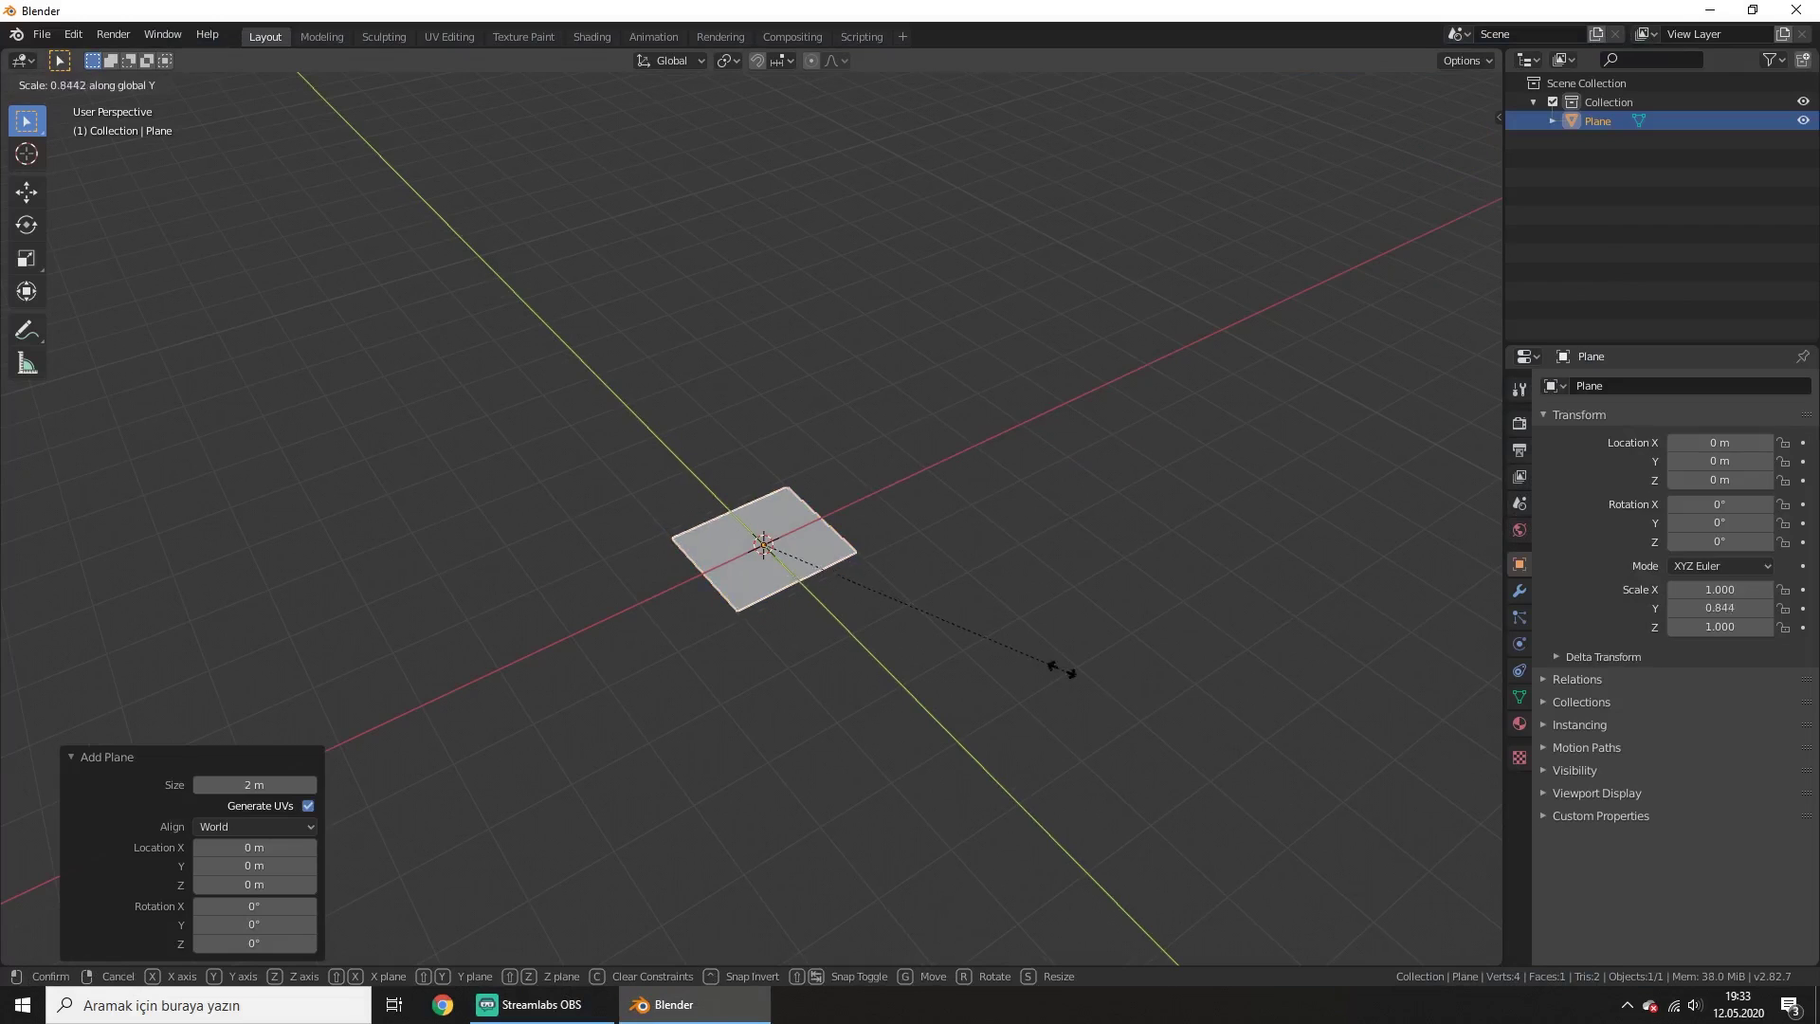
{"action": "left_click", "coordinate": [885, 588]}
Switch to top view and Edit Mode with X-ray on and vertex select mode
{"action": "key", "text": "KP_7"}
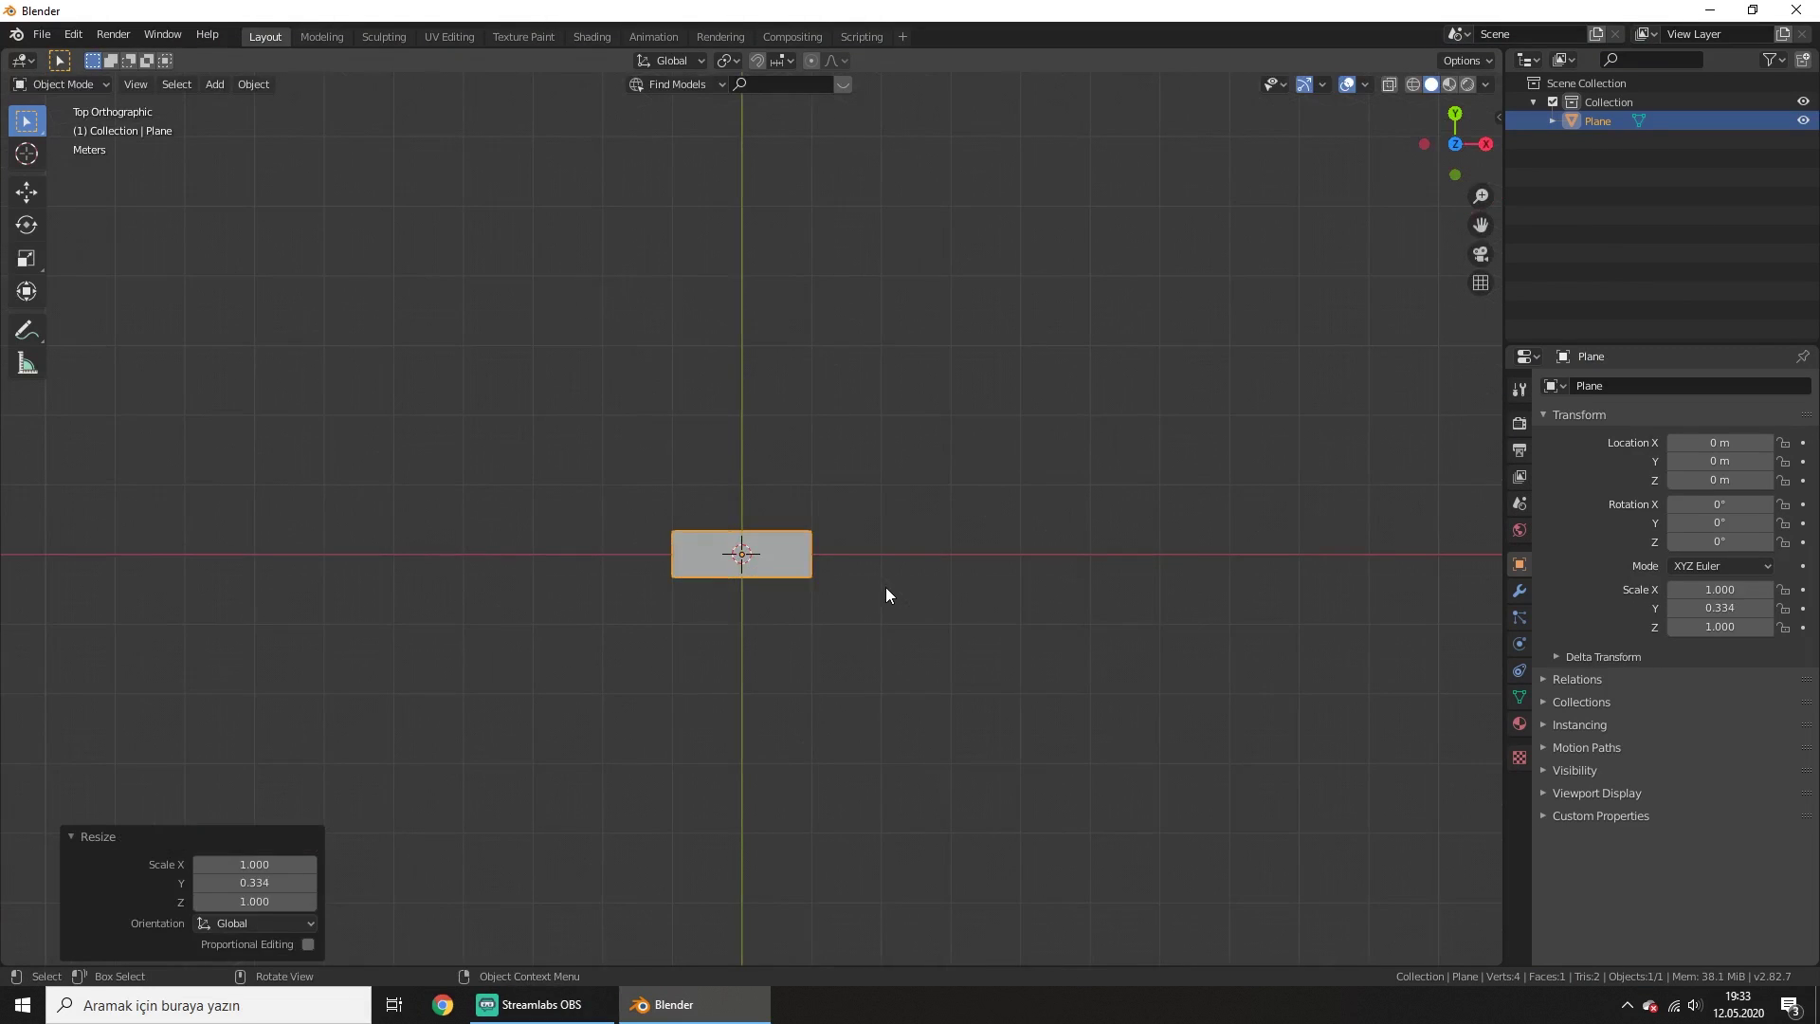
{"action": "scroll", "coordinate": [921, 612], "scroll_direction": "up", "scroll_amount": 4}
{"action": "middle_click_drag", "start_coordinate": [917, 585], "coordinate": [868, 480], "text": "shift"}
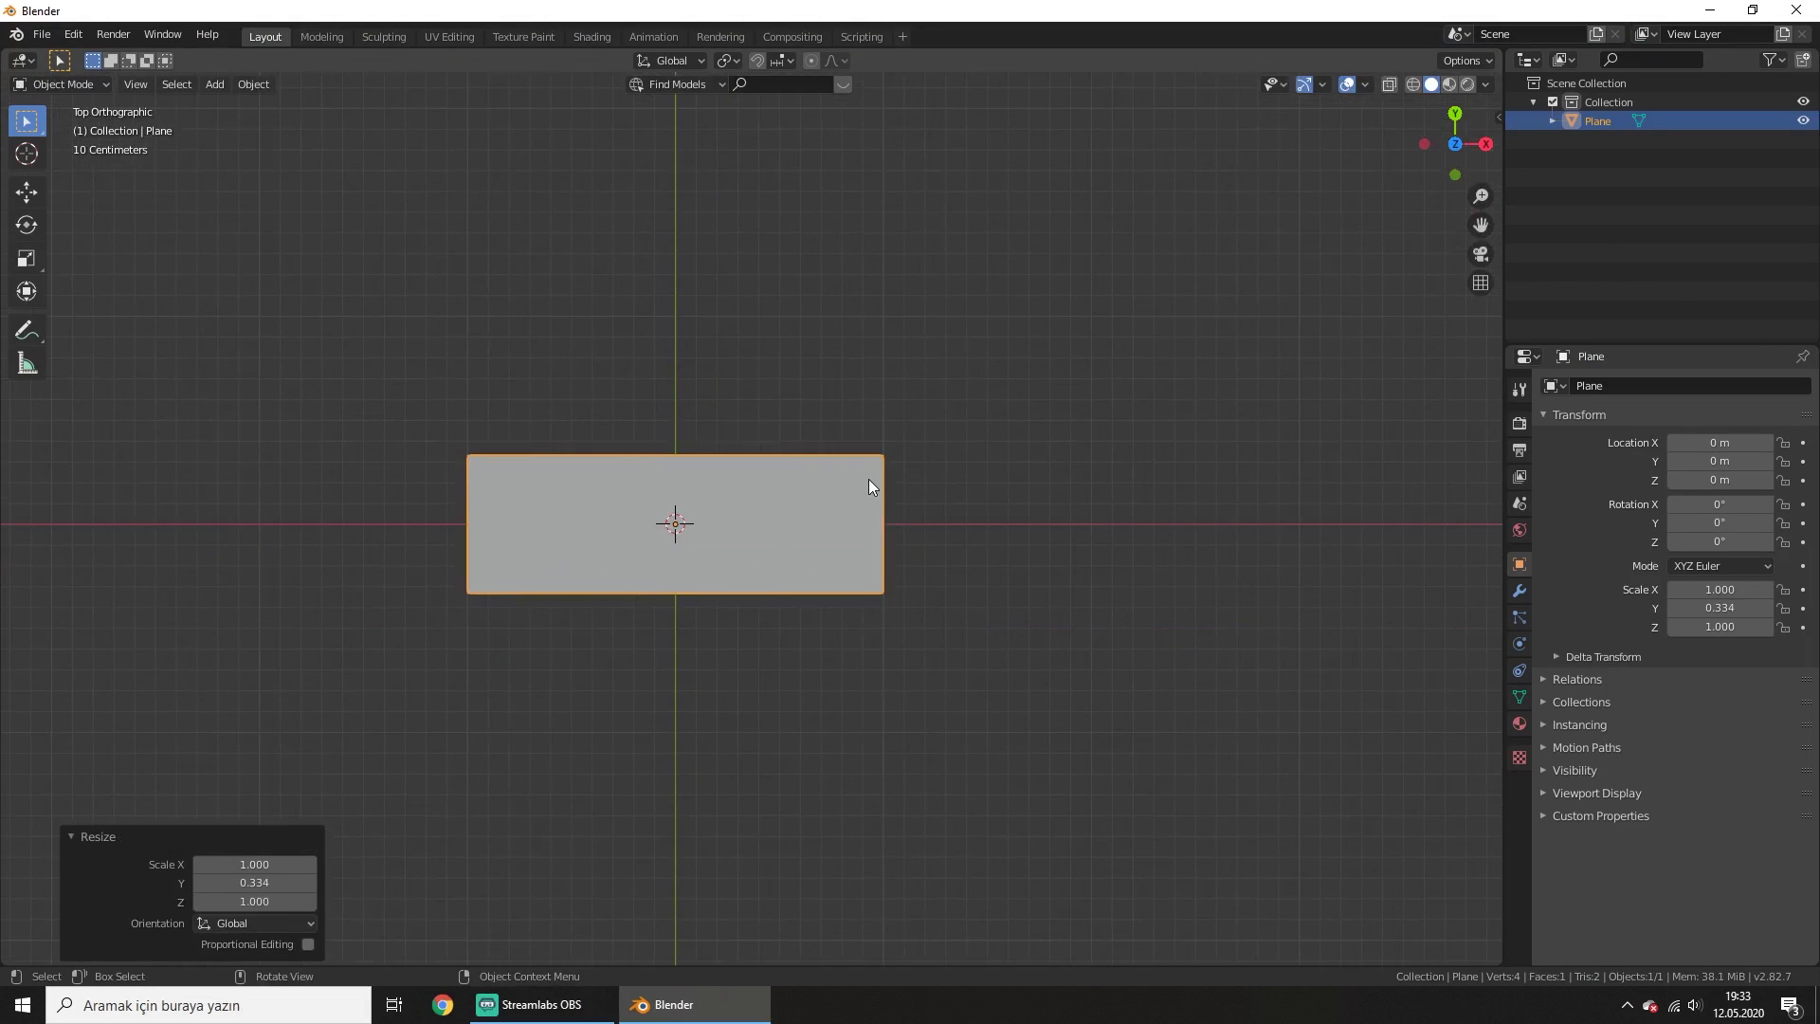
{"action": "key", "text": "Tab"}
{"action": "key", "text": "z"}
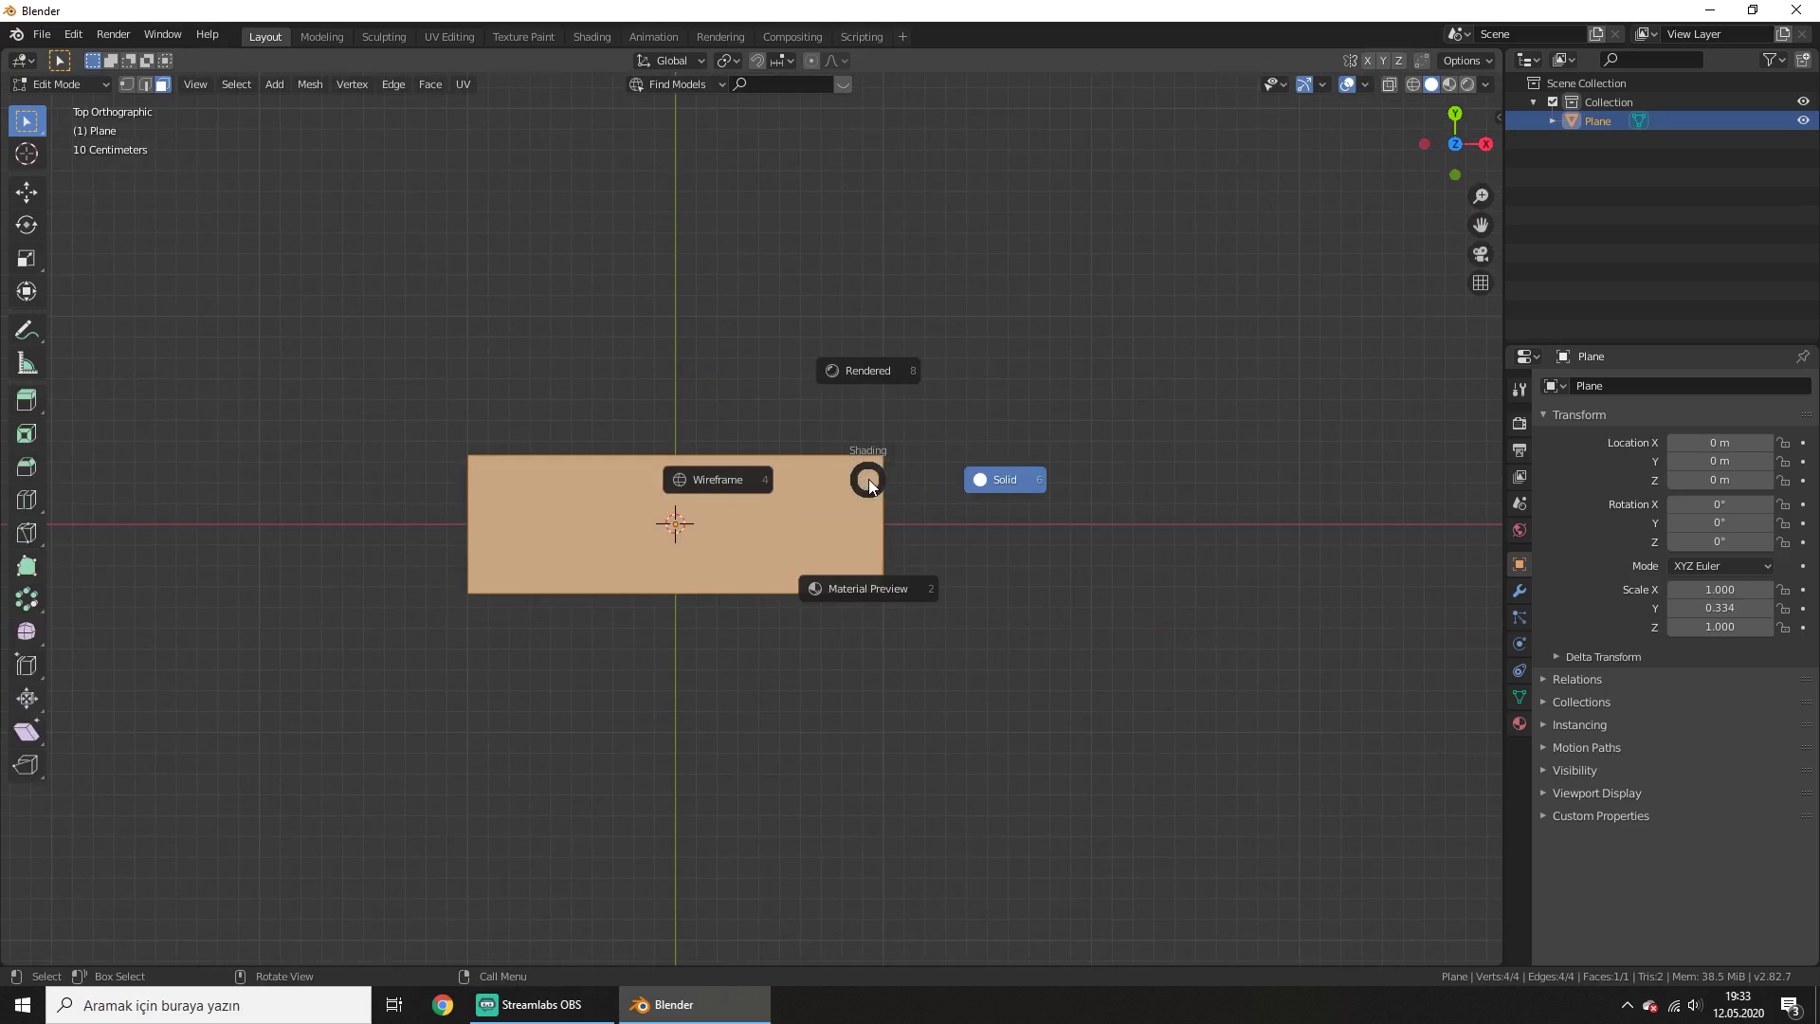
{"action": "left_click", "coordinate": [718, 480]}
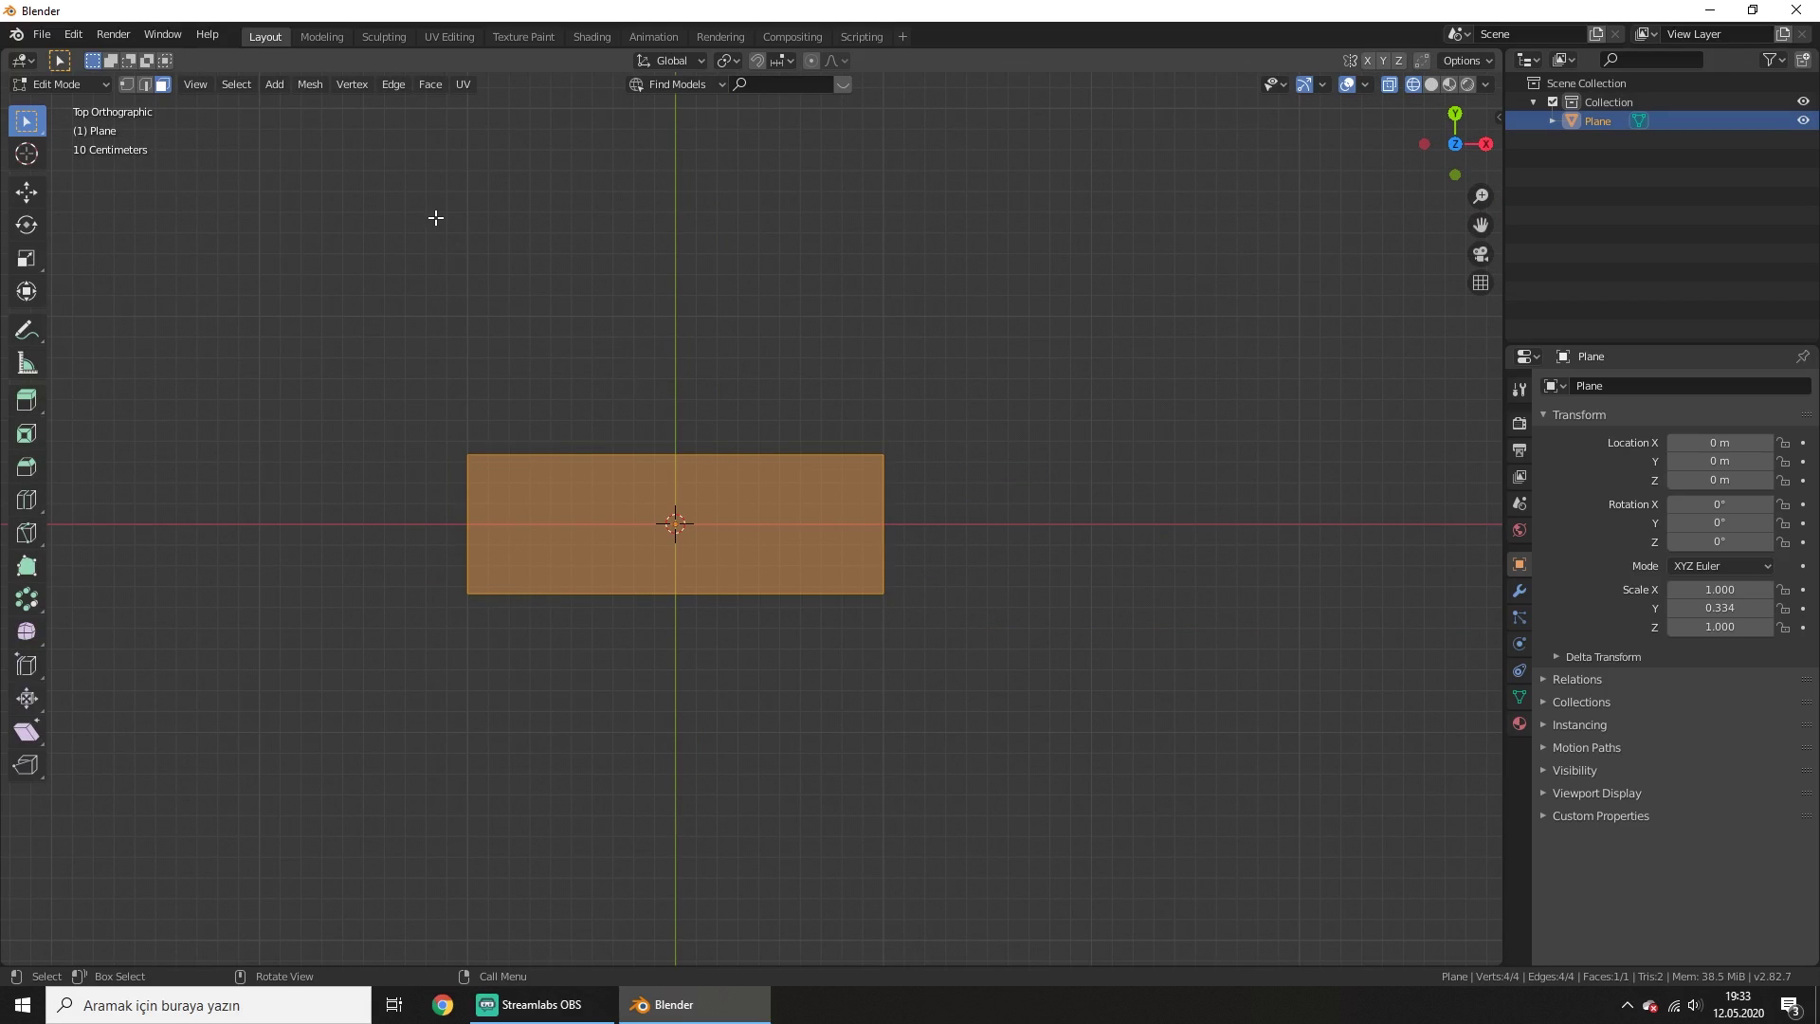
{"action": "key", "text": "1"}
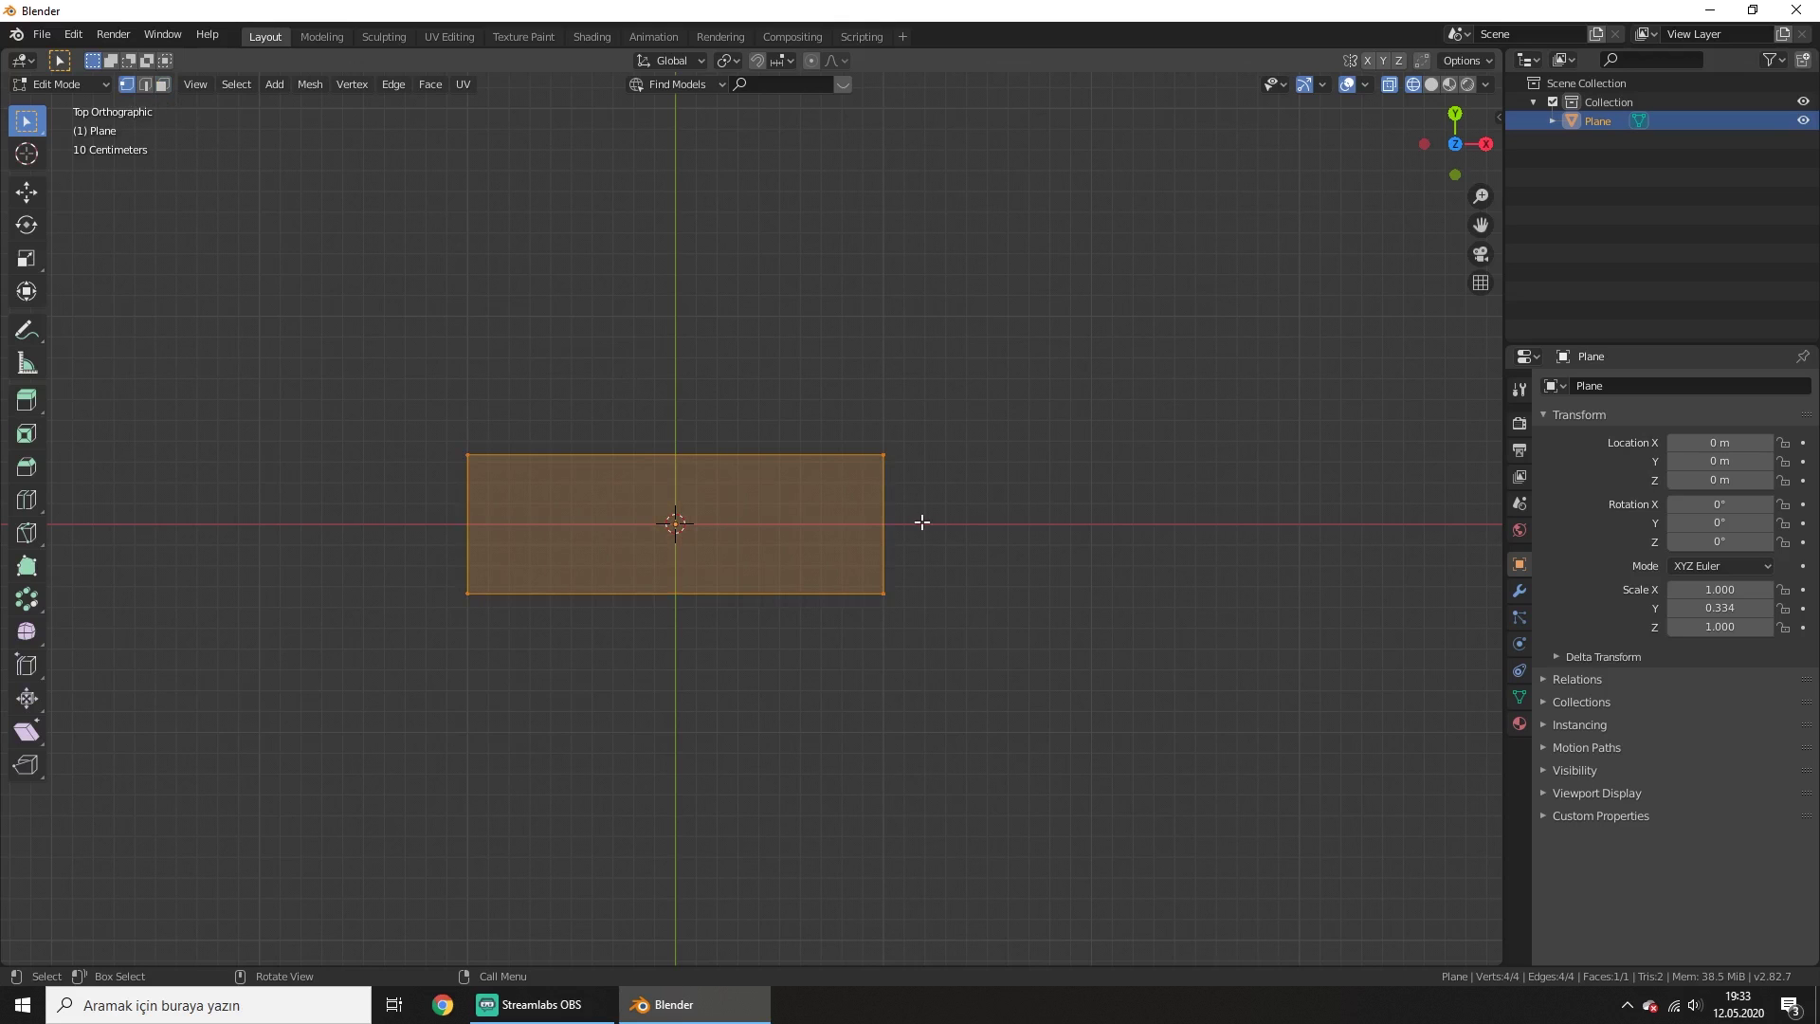
Select the plane's bottom-right corner vertex and start moving it along Y
{"action": "scroll", "coordinate": [921, 521], "scroll_direction": "up", "scroll_amount": 2}
{"action": "mouse_move", "coordinate": [967, 460]}
{"action": "middle_mouse_down", "text": "shift"}
{"action": "mouse_move", "coordinate": [926, 569]}
{"action": "mouse_move", "coordinate": [816, 569]}
{"action": "middle_mouse_up", "text": "shift"}
{"action": "scroll", "coordinate": [837, 544], "scroll_direction": "down", "scroll_amount": 3}
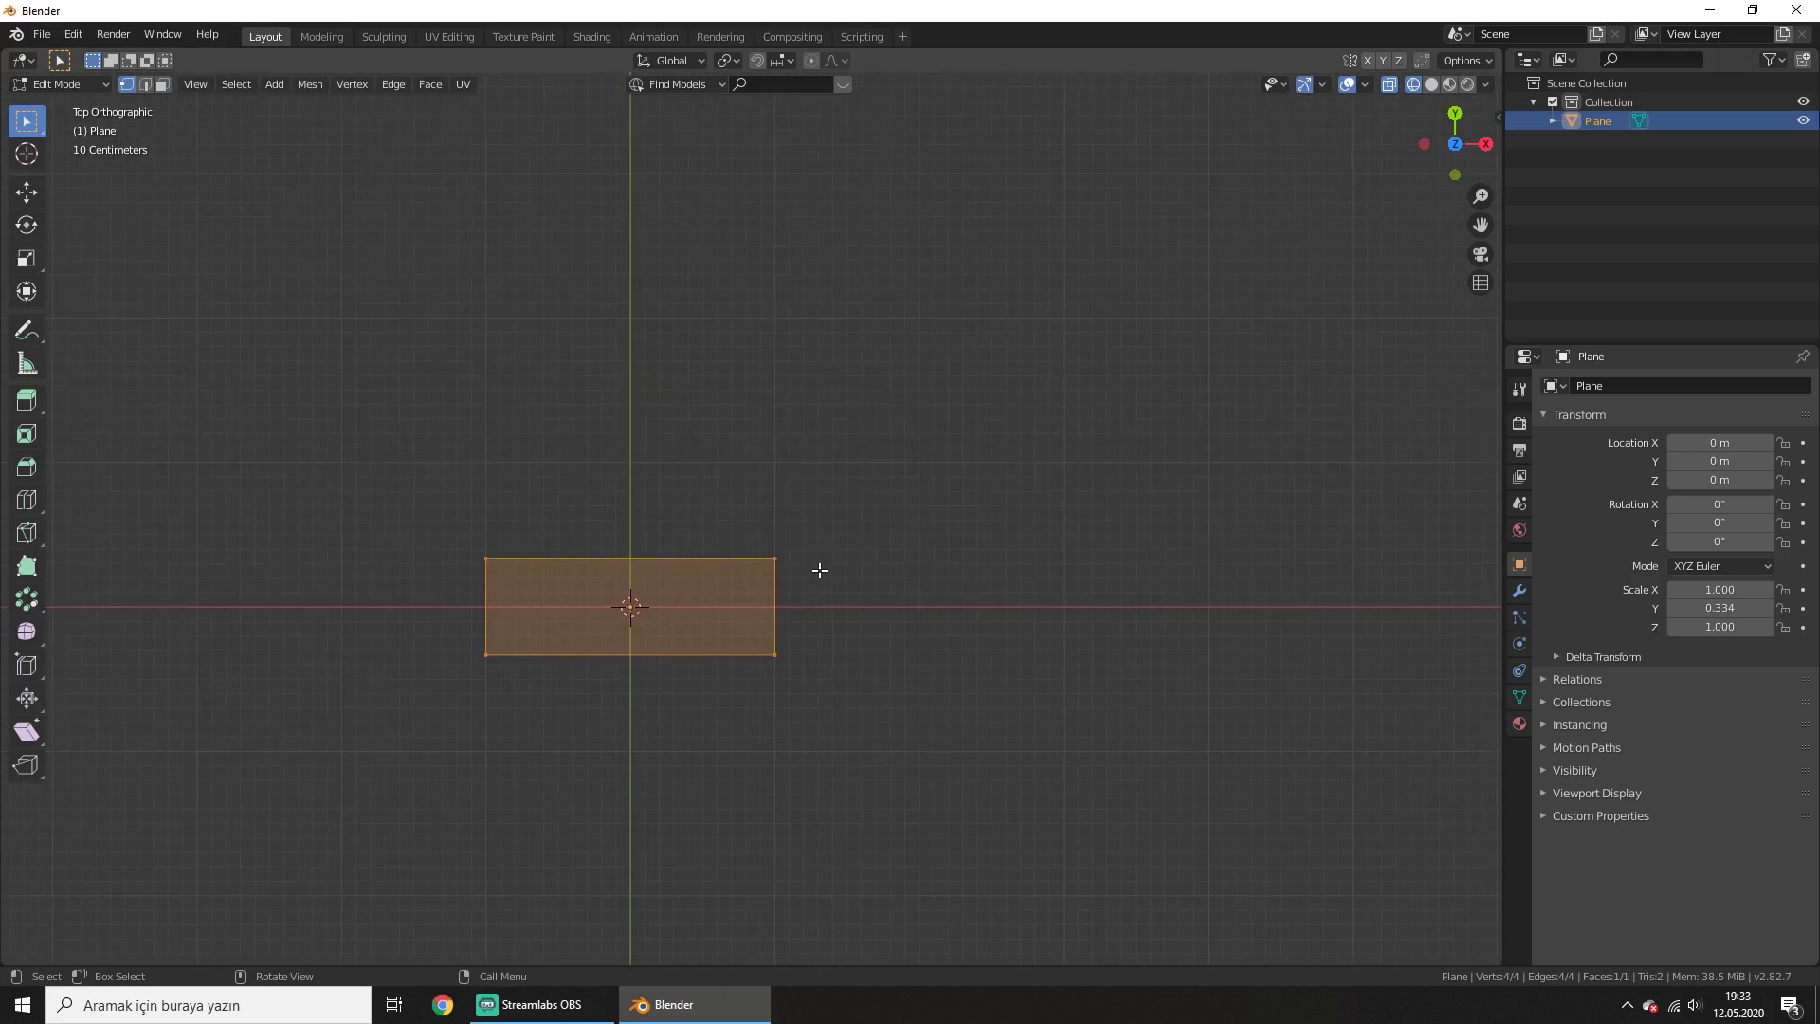
{"action": "scroll", "coordinate": [728, 586], "scroll_direction": "up", "scroll_amount": 3}
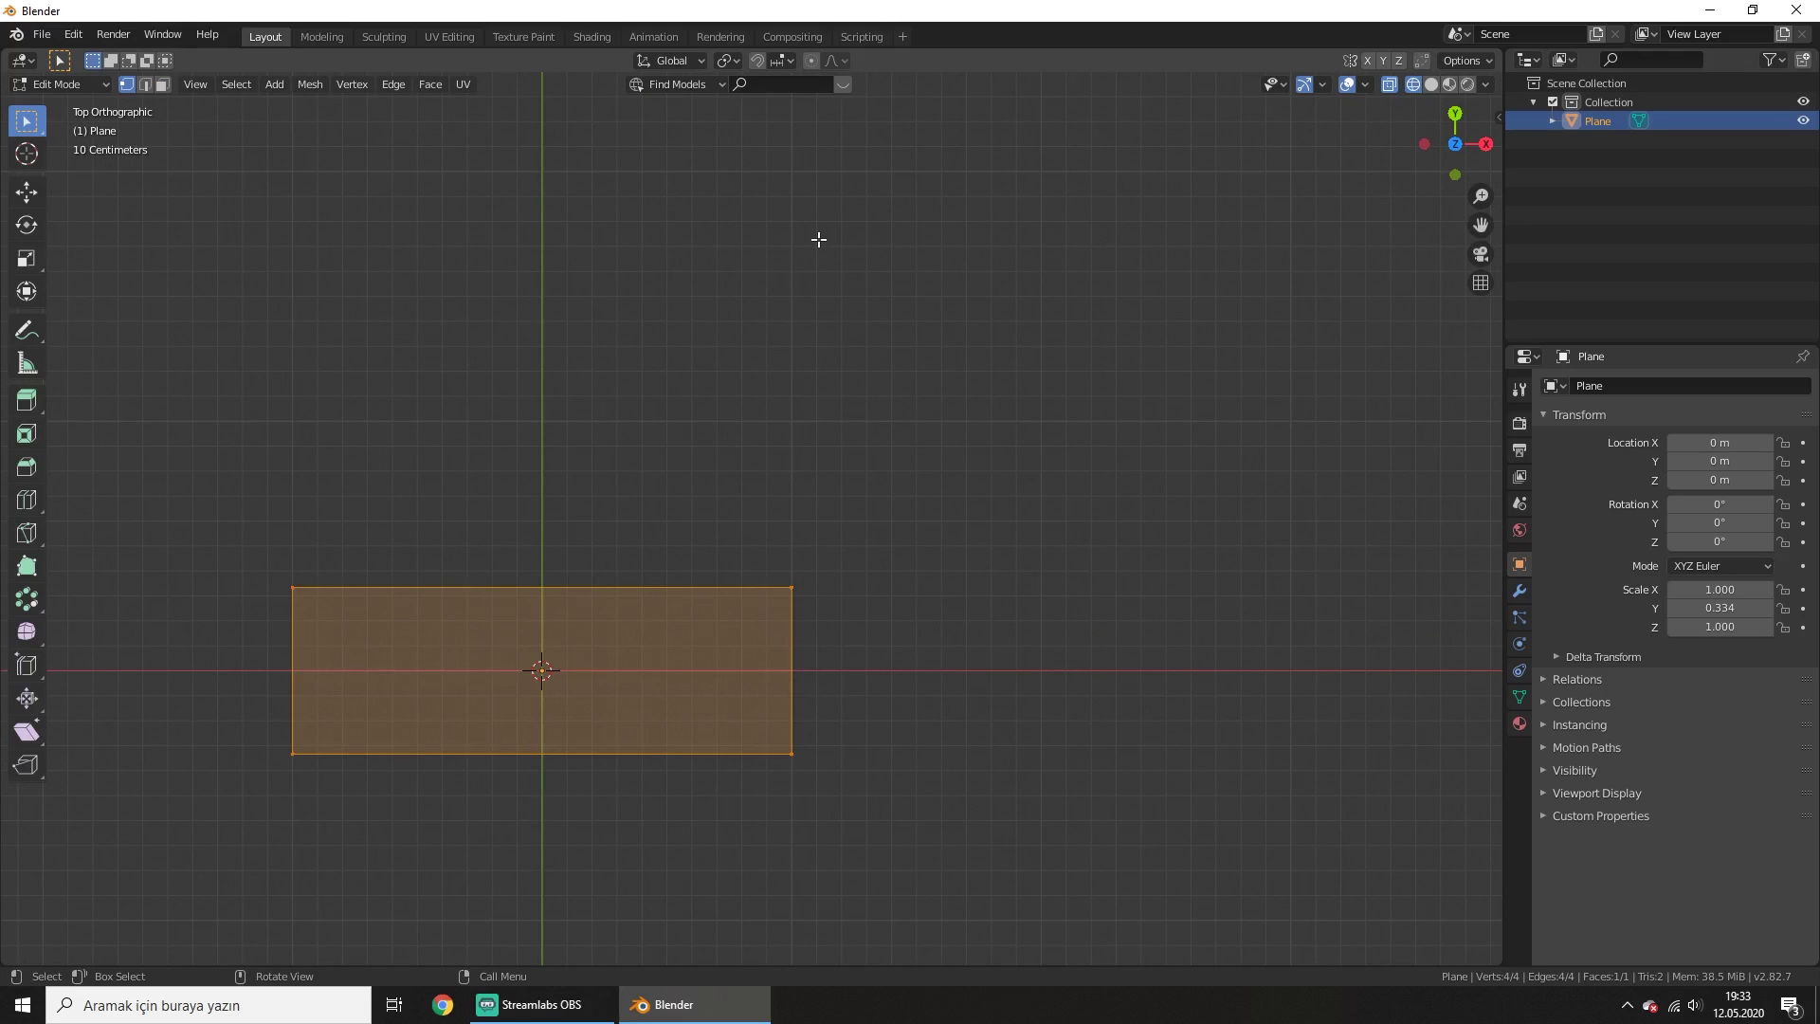
{"action": "left_click_drag", "start_coordinate": [769, 719], "coordinate": [809, 774]}
{"action": "key", "text": "g"}
{"action": "key", "text": "y"}
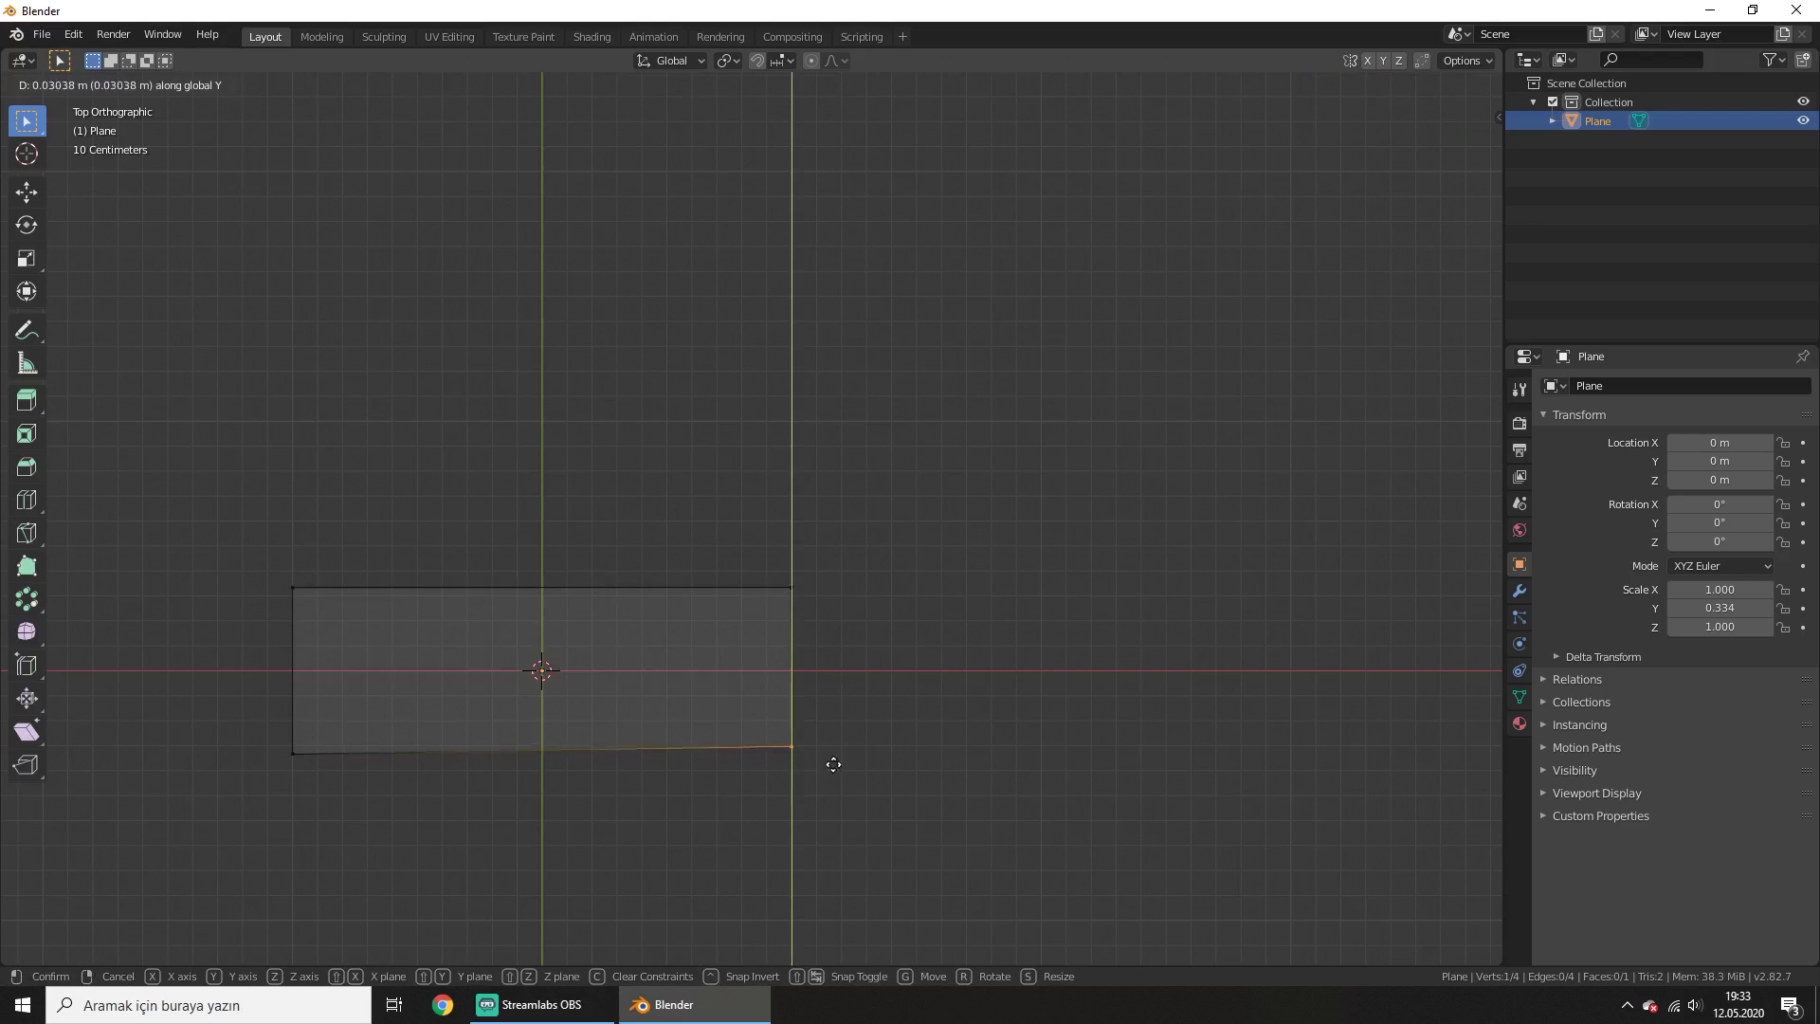
{"action": "key", "text": "x"}
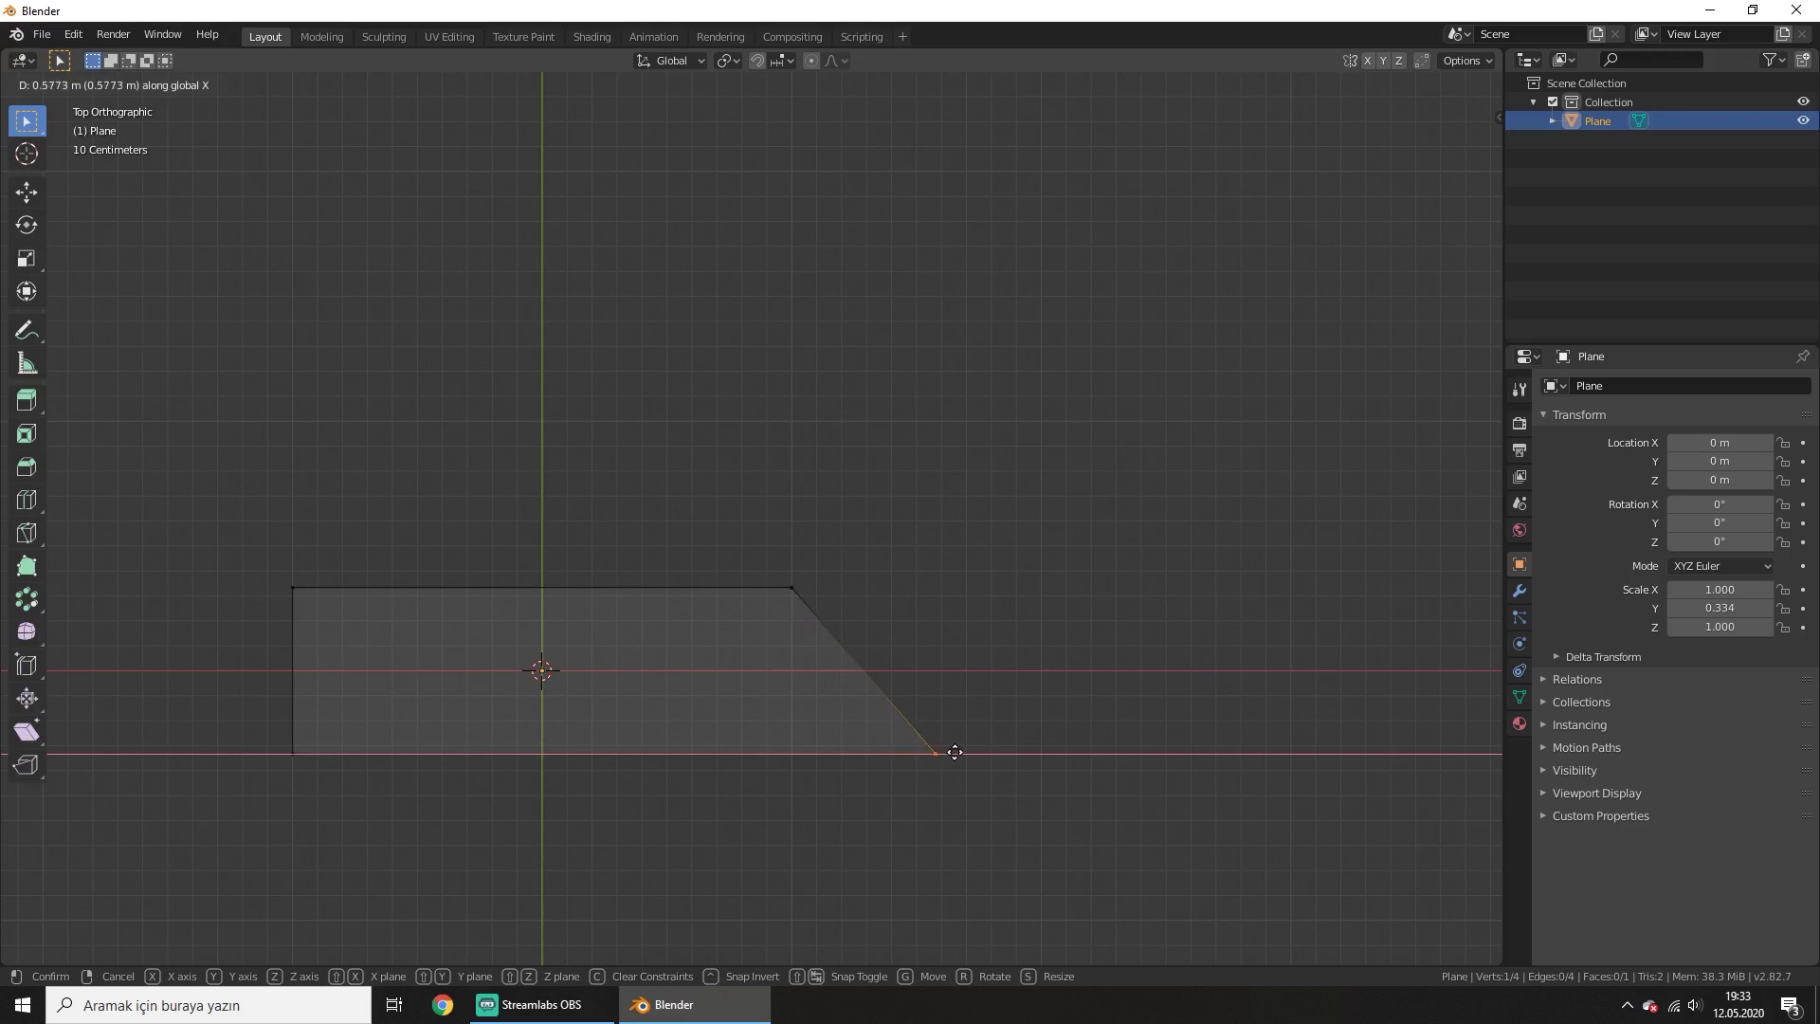
{"action": "left_click", "coordinate": [955, 759]}
{"action": "left_click_drag", "start_coordinate": [772, 535], "coordinate": [989, 823]}
{"action": "key", "text": "e"}
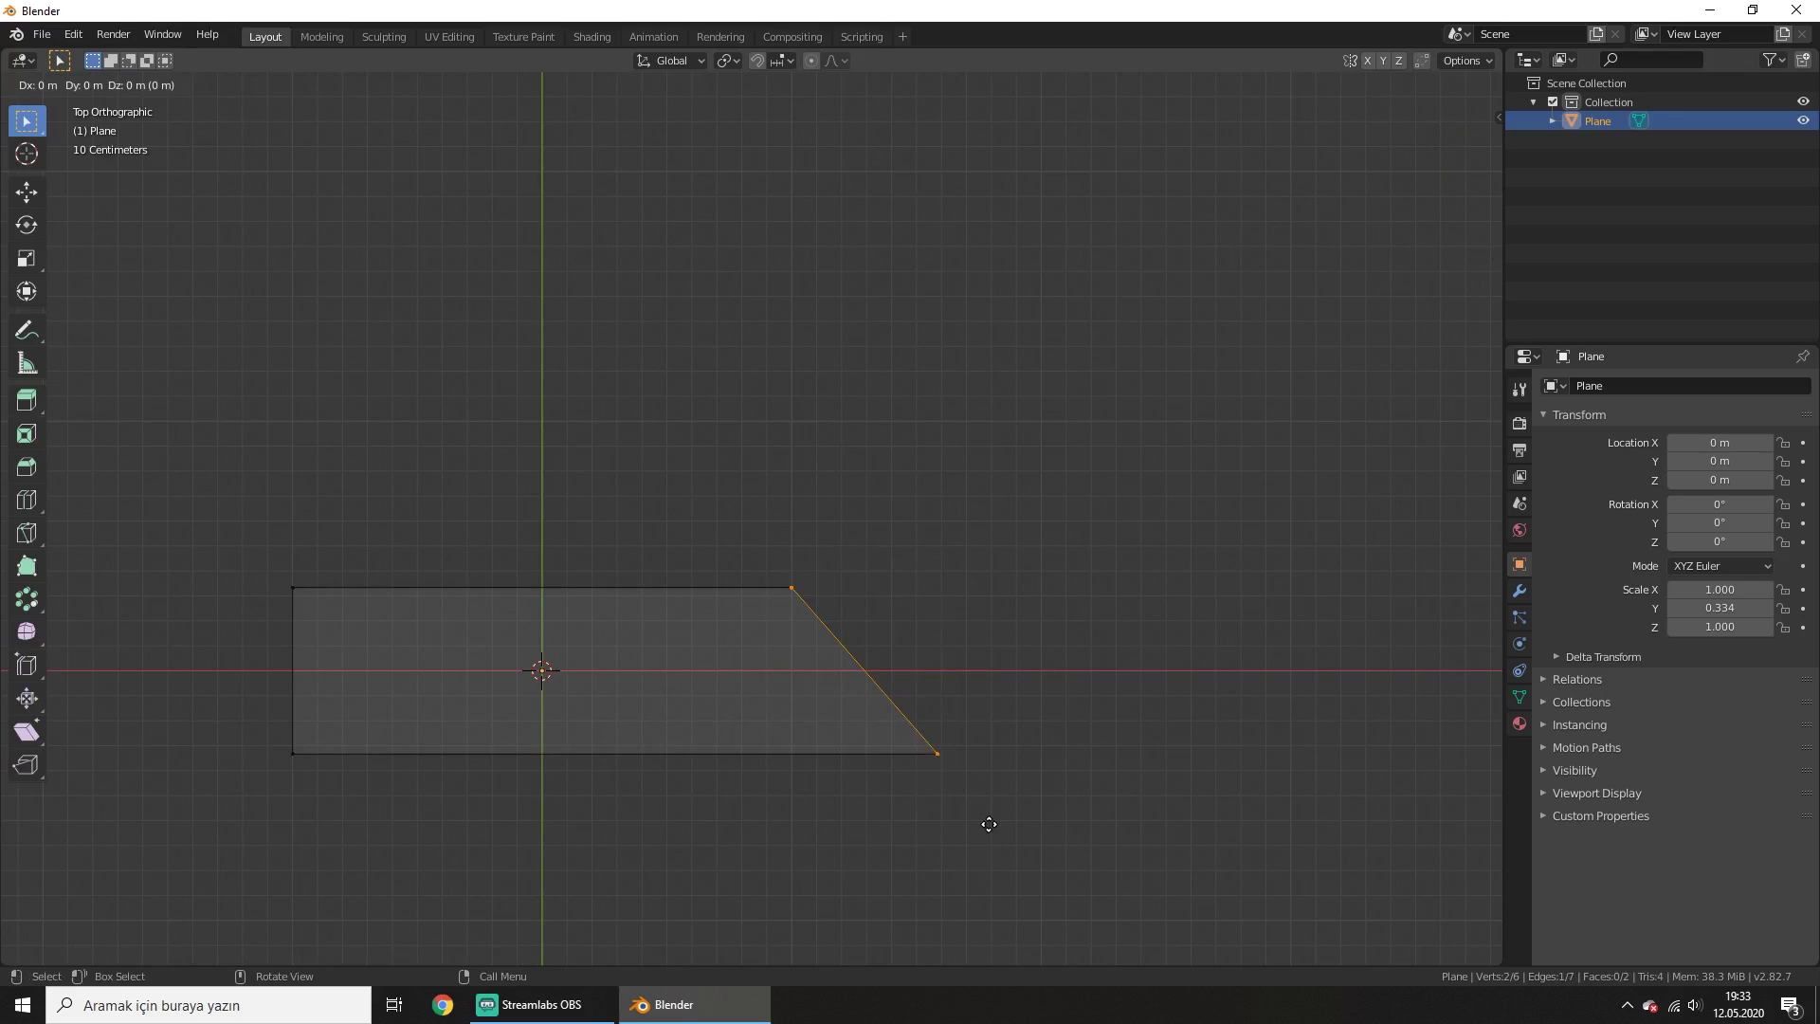
{"action": "key", "text": "y"}
{"action": "left_click", "coordinate": [980, 395]}
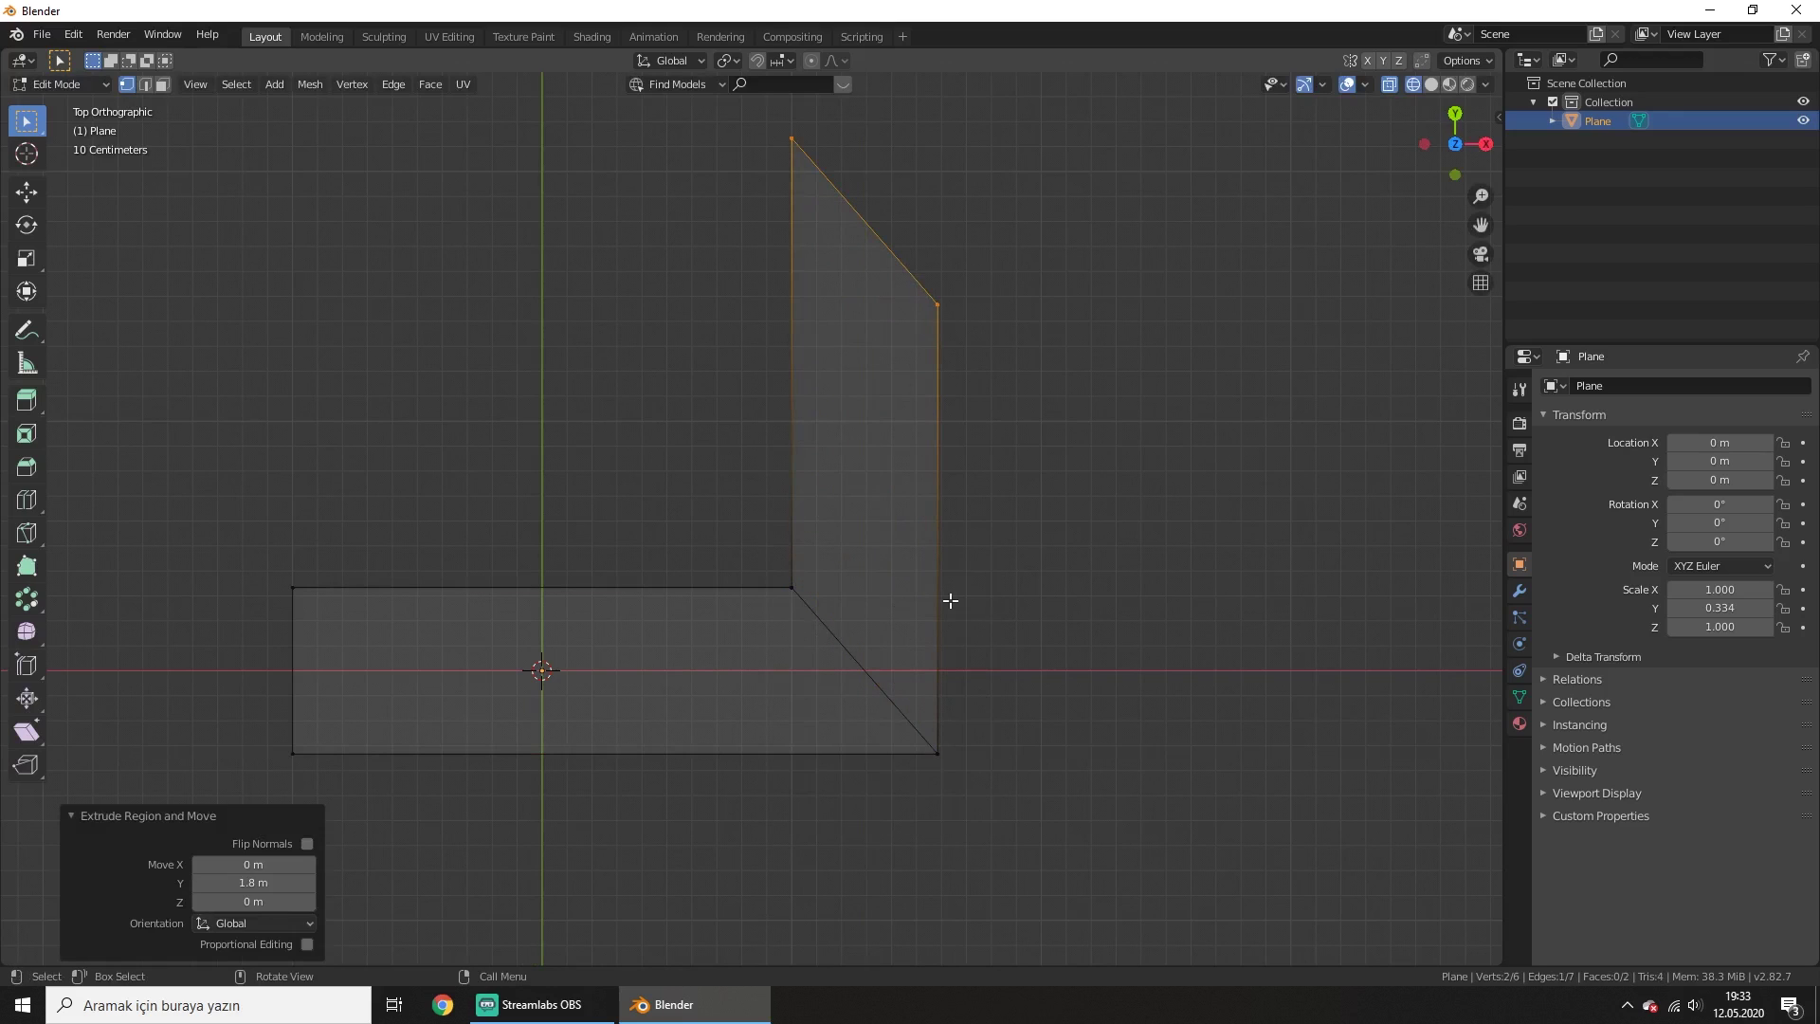
{"action": "key", "text": "ctrl+z"}
{"action": "key", "text": "ctrl+z"}
{"action": "key", "text": "ctrl+z"}
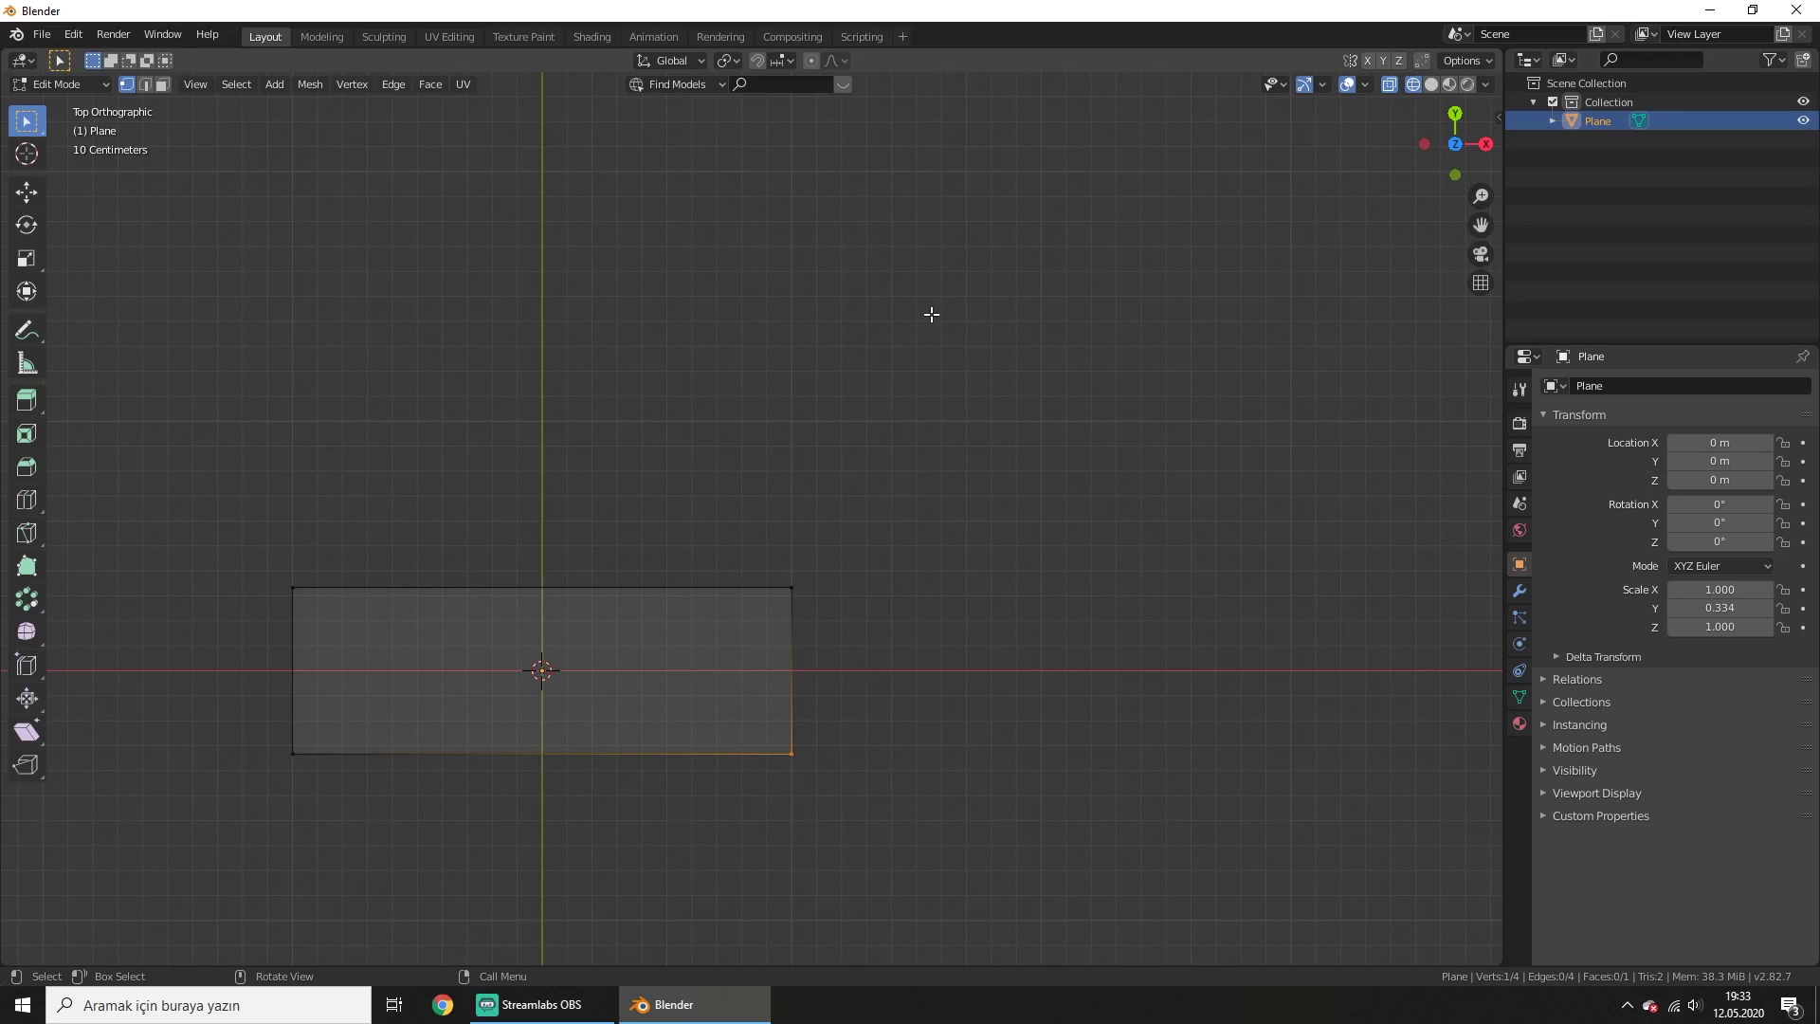
{"action": "left_click_drag", "start_coordinate": [774, 548], "coordinate": [838, 777]}
Search the F3 command menu for Shear, then cancel the search
{"action": "key", "text": "F3"}
{"action": "type", "text": "Shea"}
{"action": "key", "text": "BackSpace"}
{"action": "key", "text": "BackSpace"}
{"action": "key", "text": "BackSpace"}
{"action": "type", "text": "HE"}
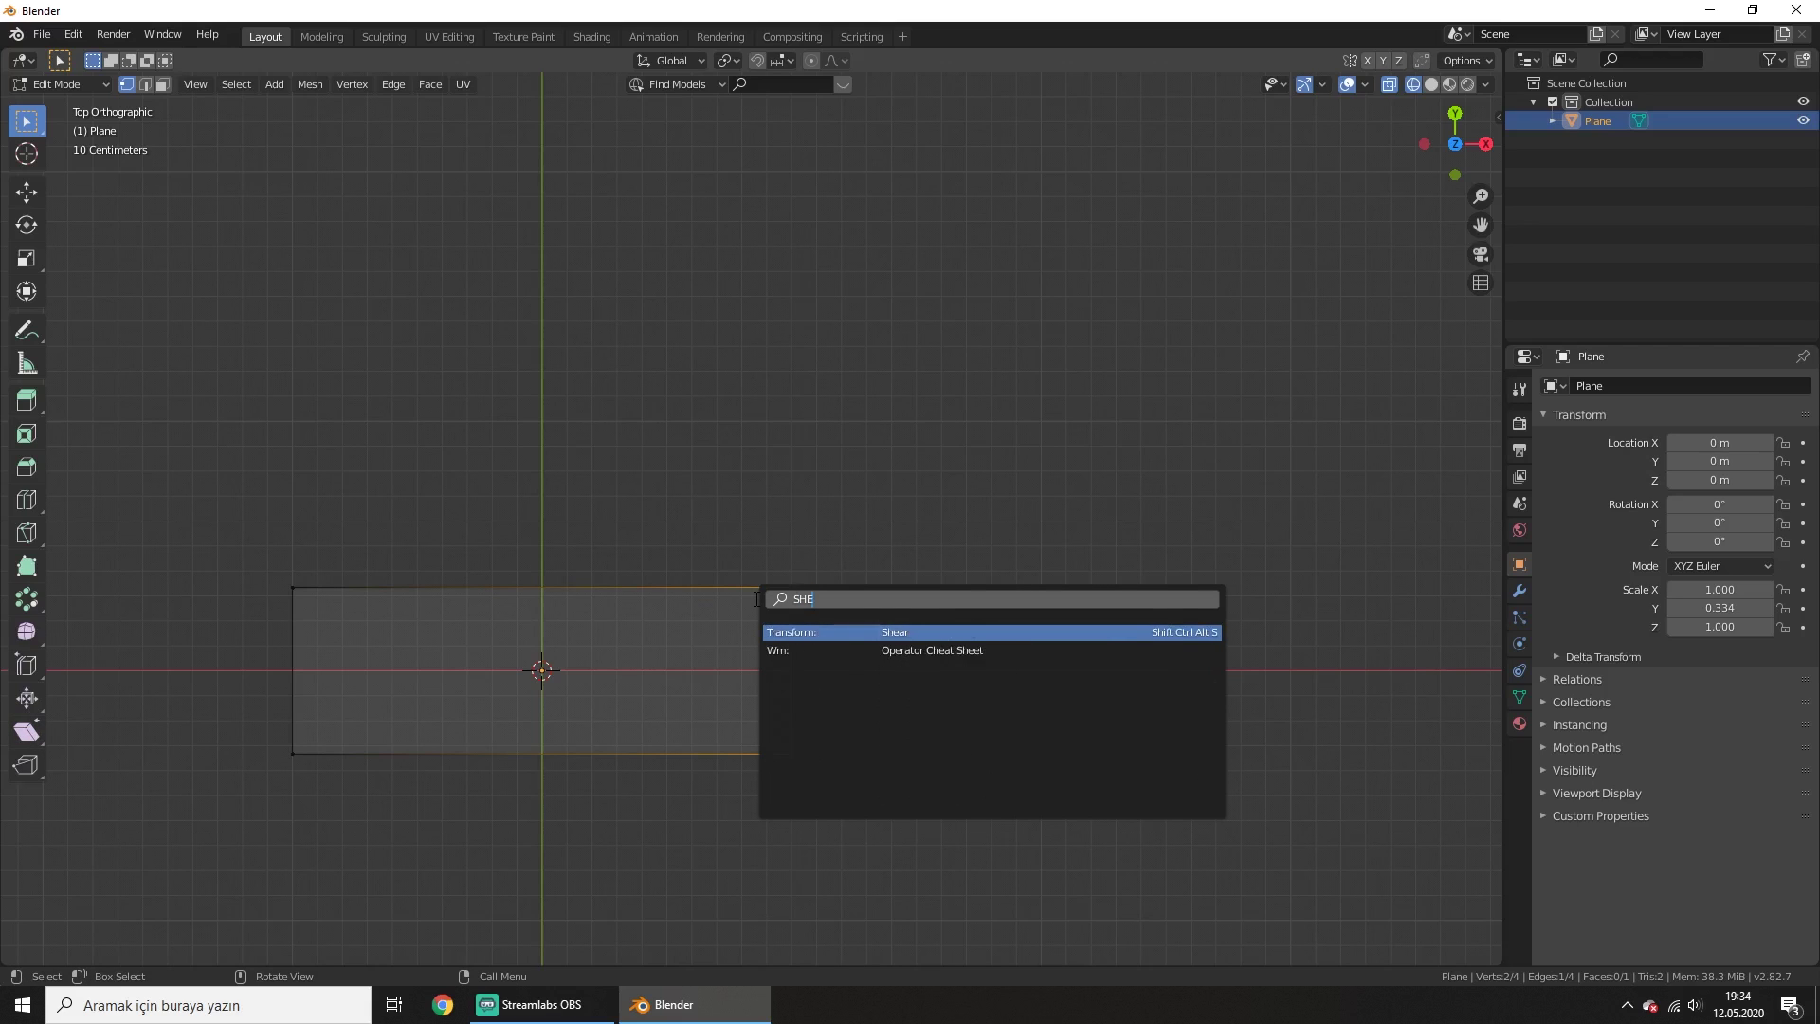
{"action": "key", "text": "Escape"}
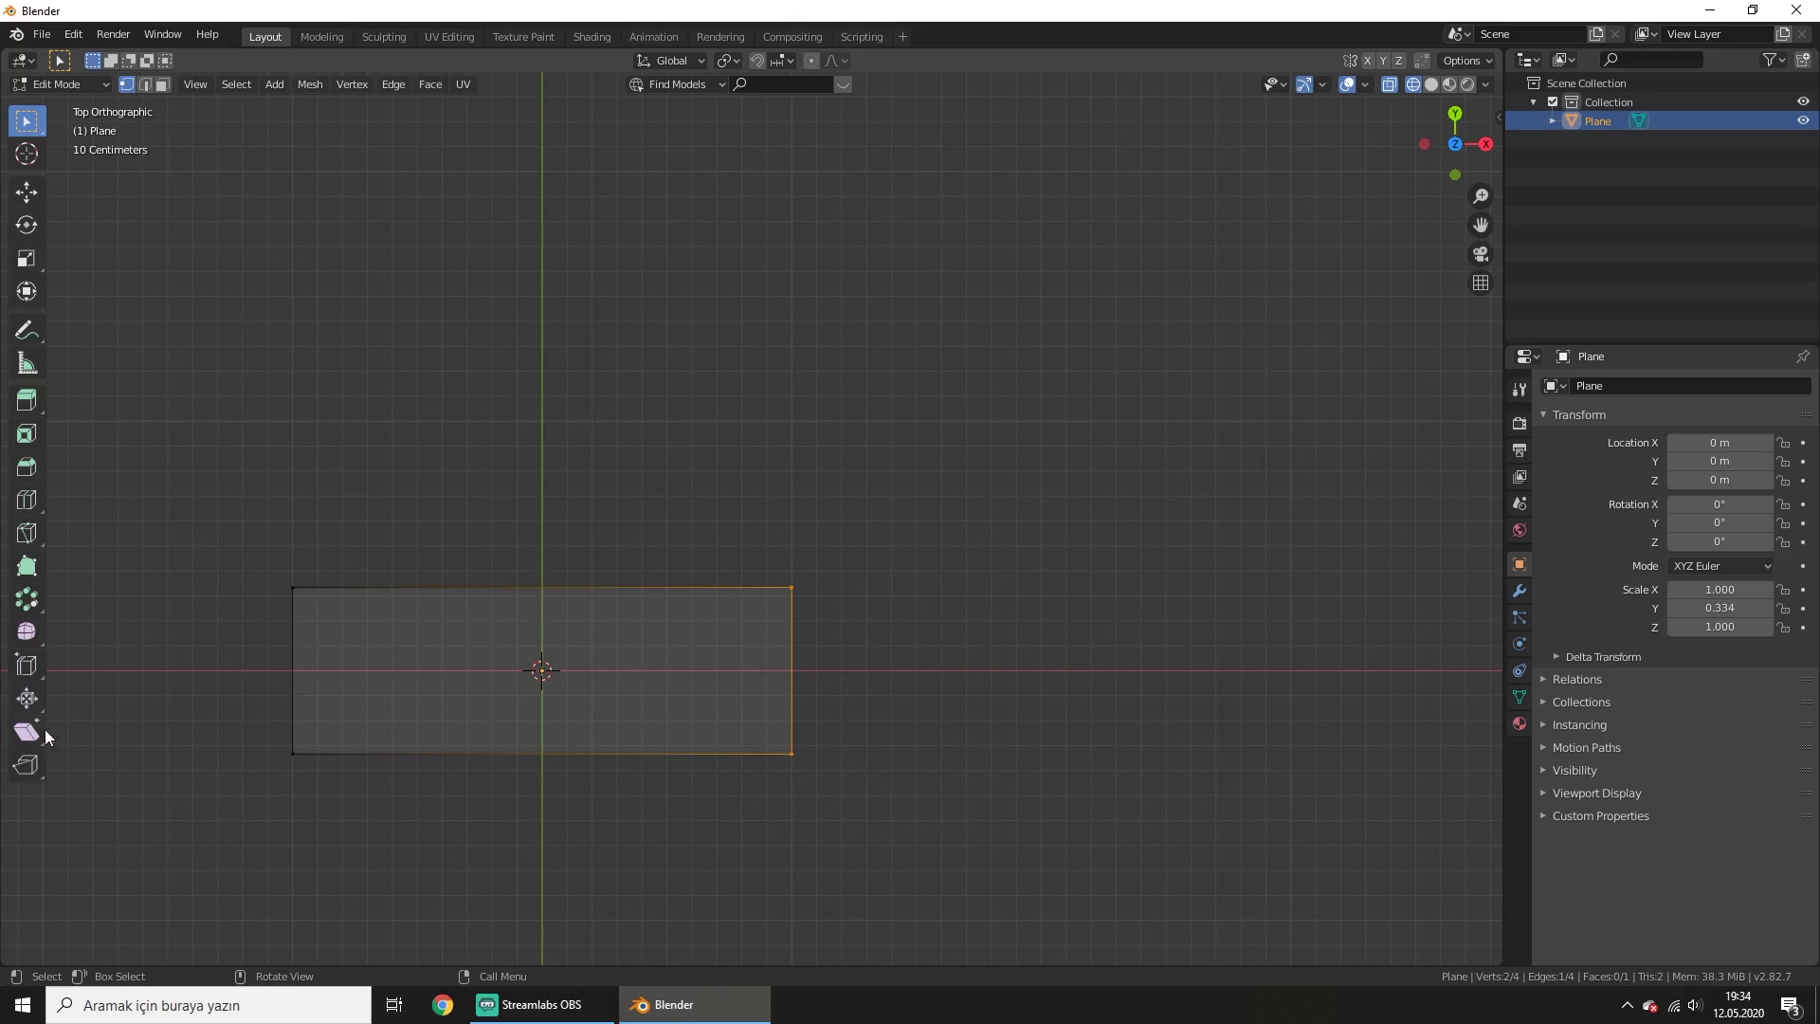
Shear the right edge with the Shear tool, finally to an offset of 0.907
{"action": "left_click", "coordinate": [34, 732]}
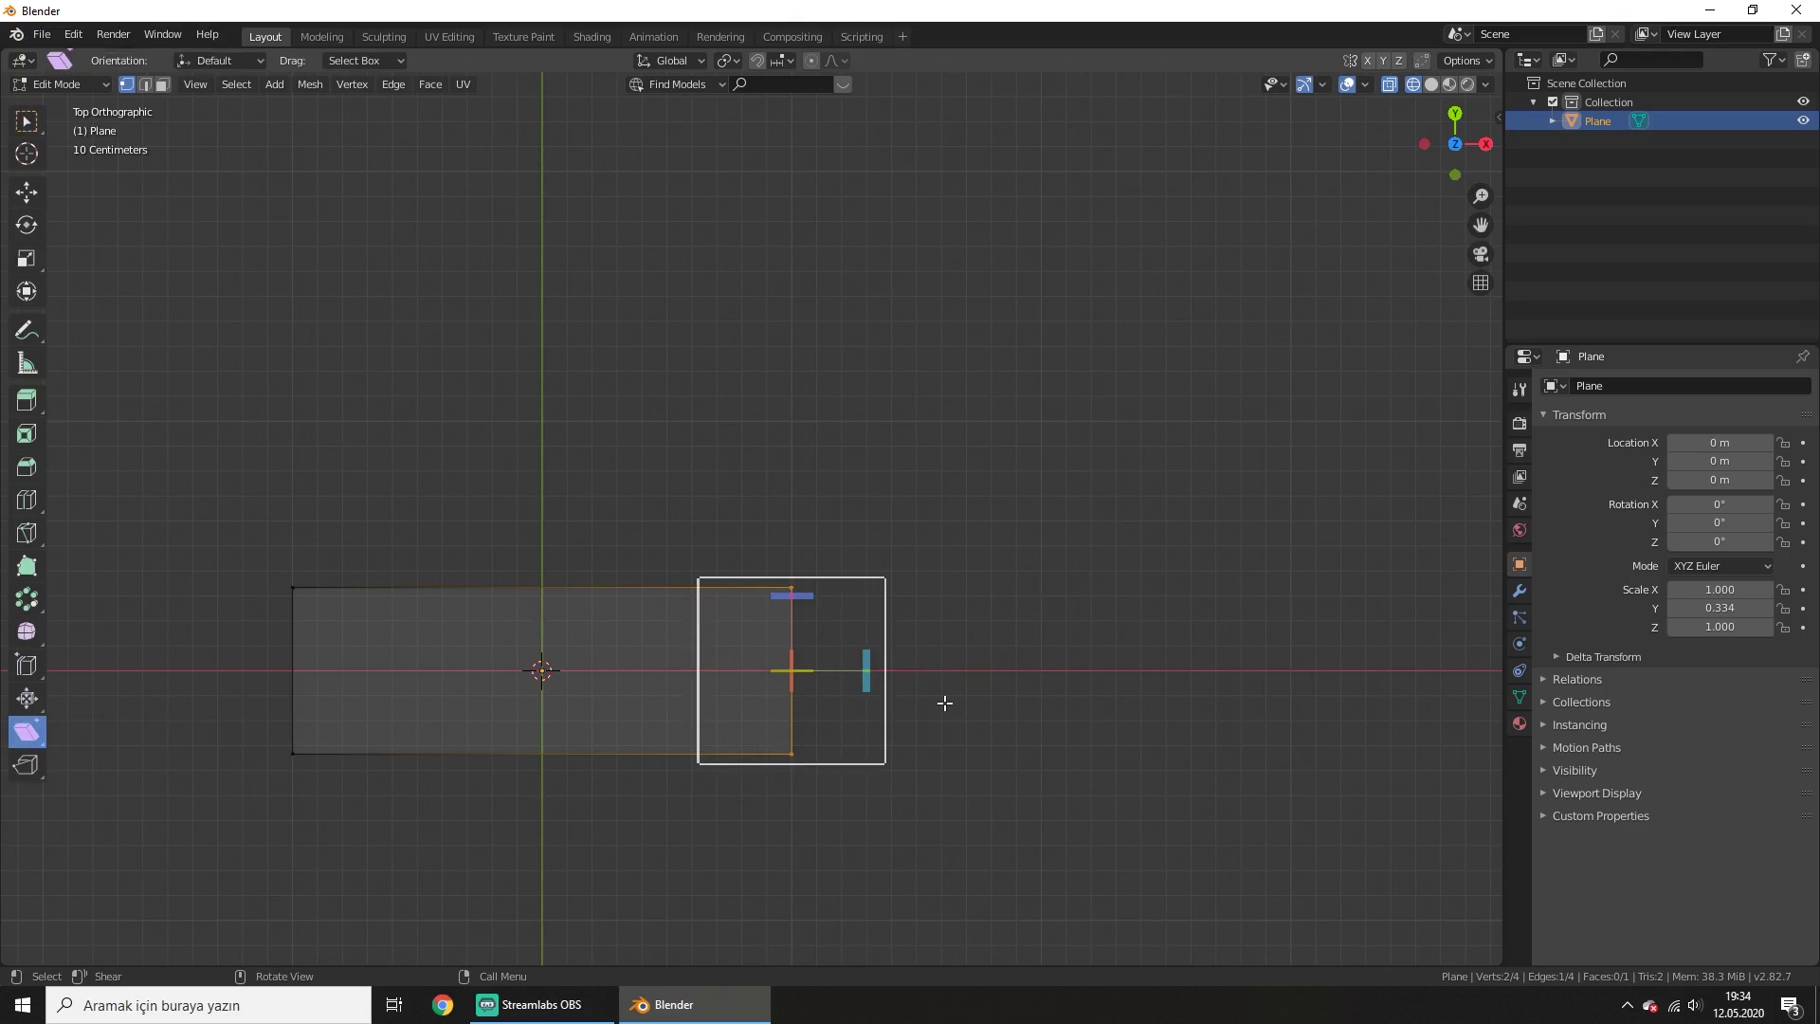
{"action": "mouse_move", "coordinate": [864, 654]}
{"action": "left_mouse_down"}
{"action": "mouse_move", "coordinate": [863, 637]}
{"action": "mouse_move", "coordinate": [872, 677]}
{"action": "left_mouse_up"}
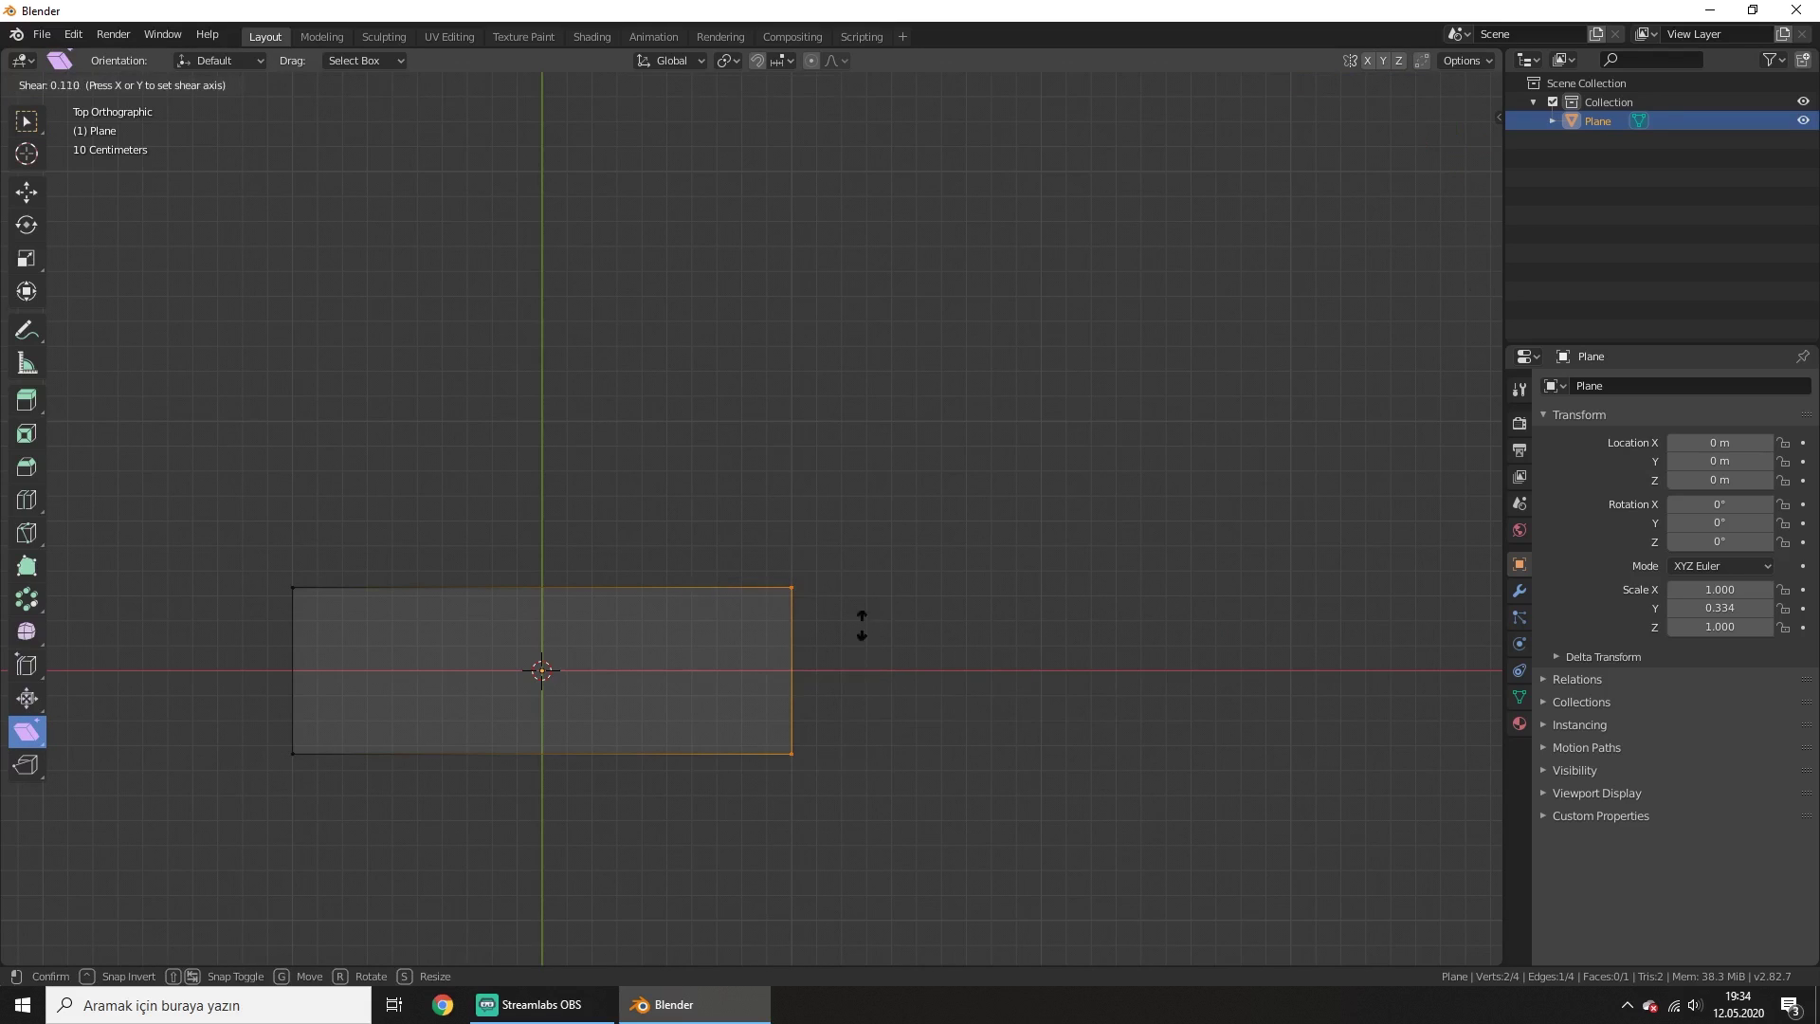
{"action": "left_click_drag", "start_coordinate": [872, 677], "coordinate": [865, 675]}
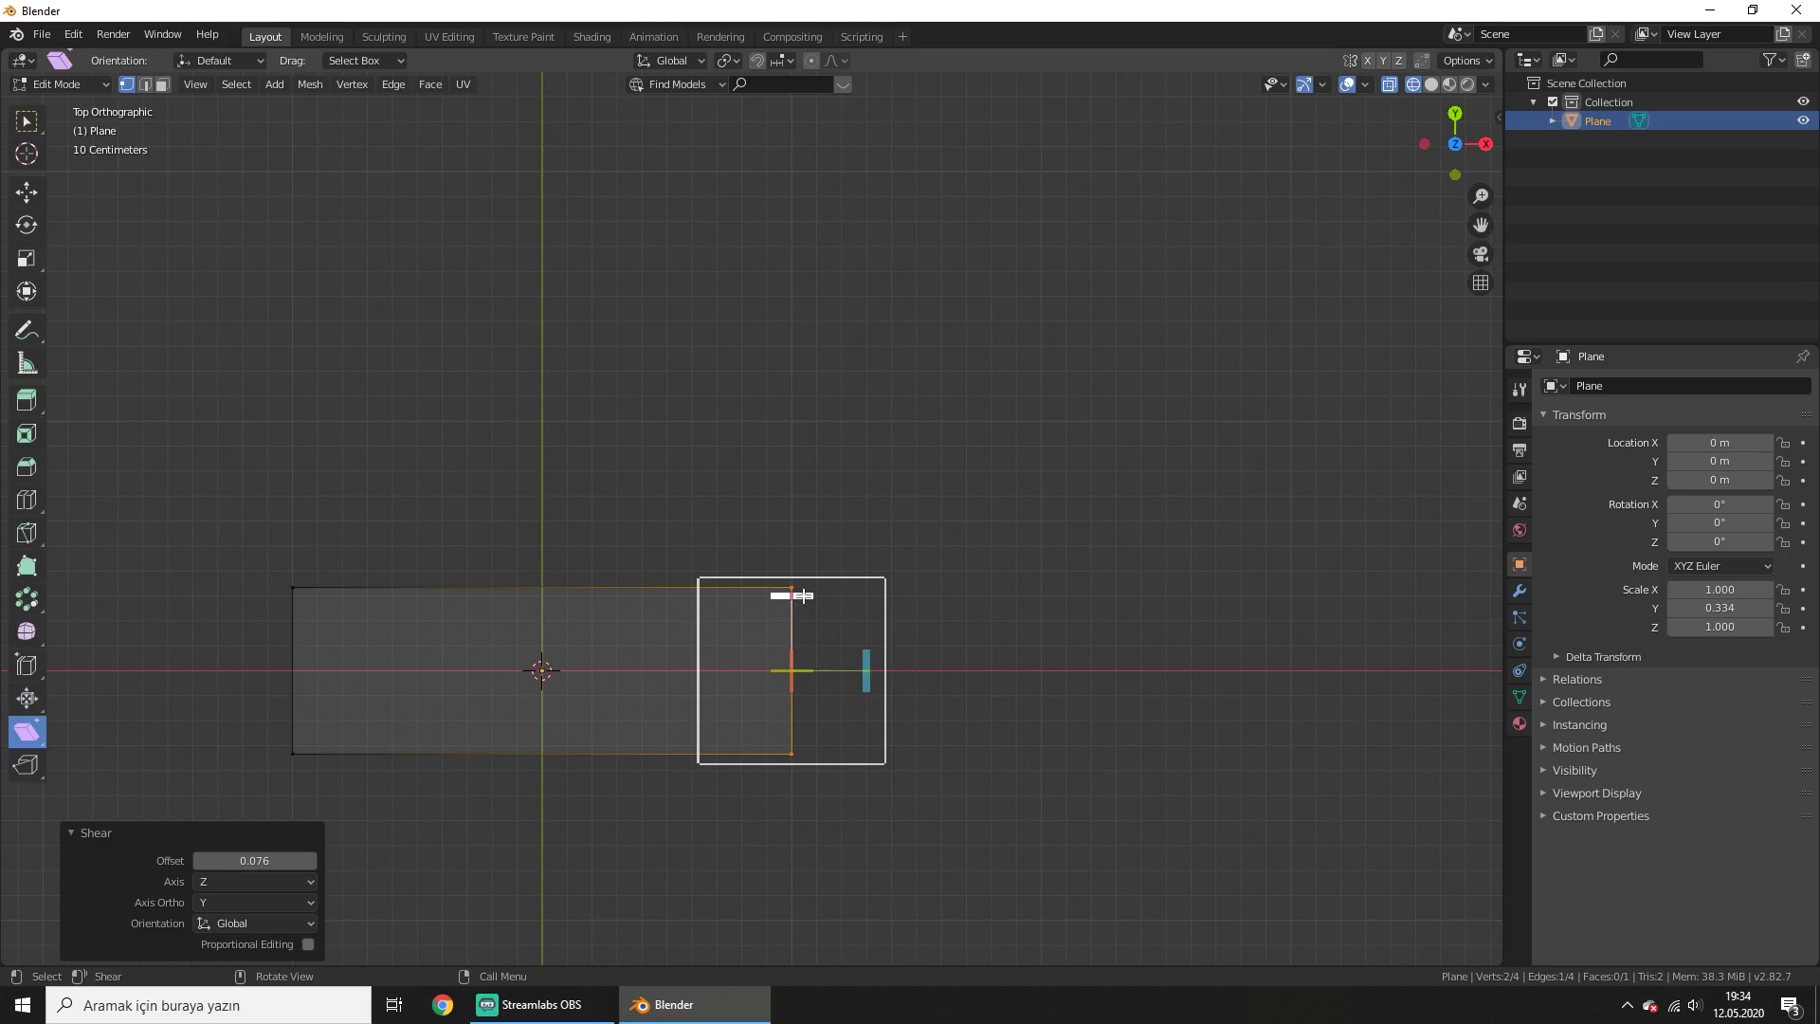
{"action": "left_click_drag", "start_coordinate": [804, 594], "coordinate": [294, 607]}
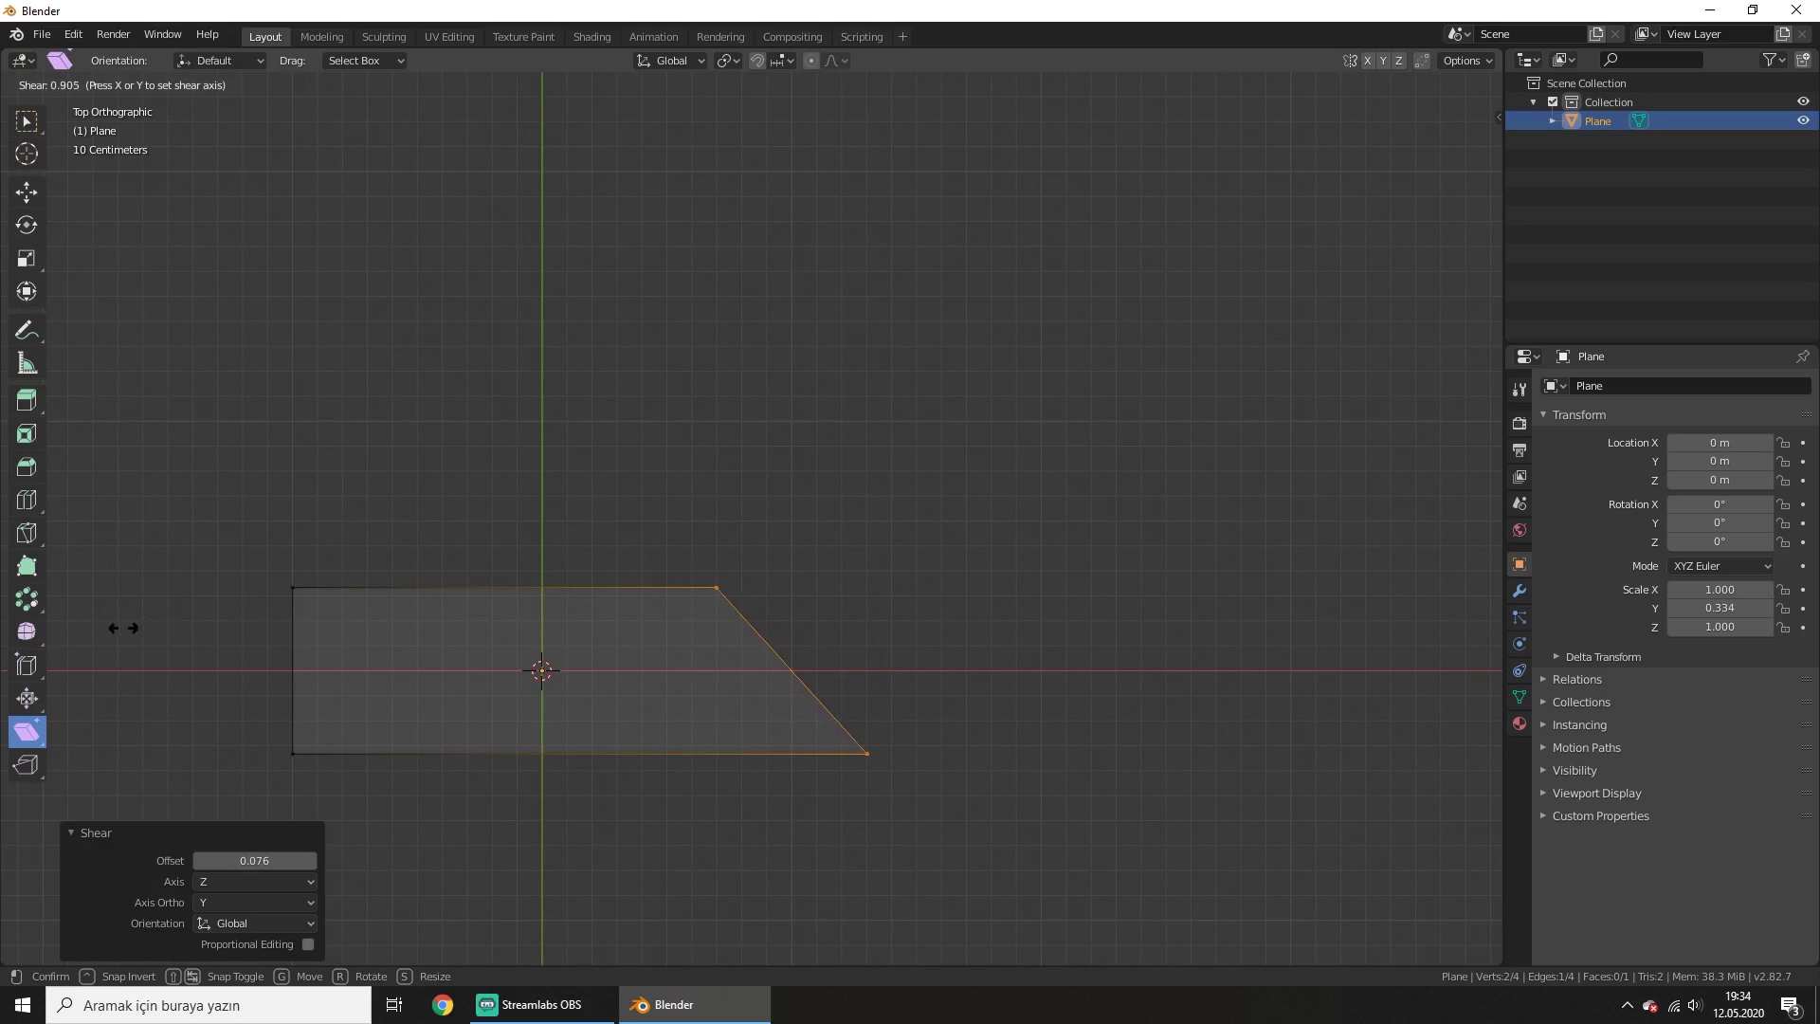
{"action": "left_click_drag", "start_coordinate": [294, 608], "coordinate": [121, 628]}
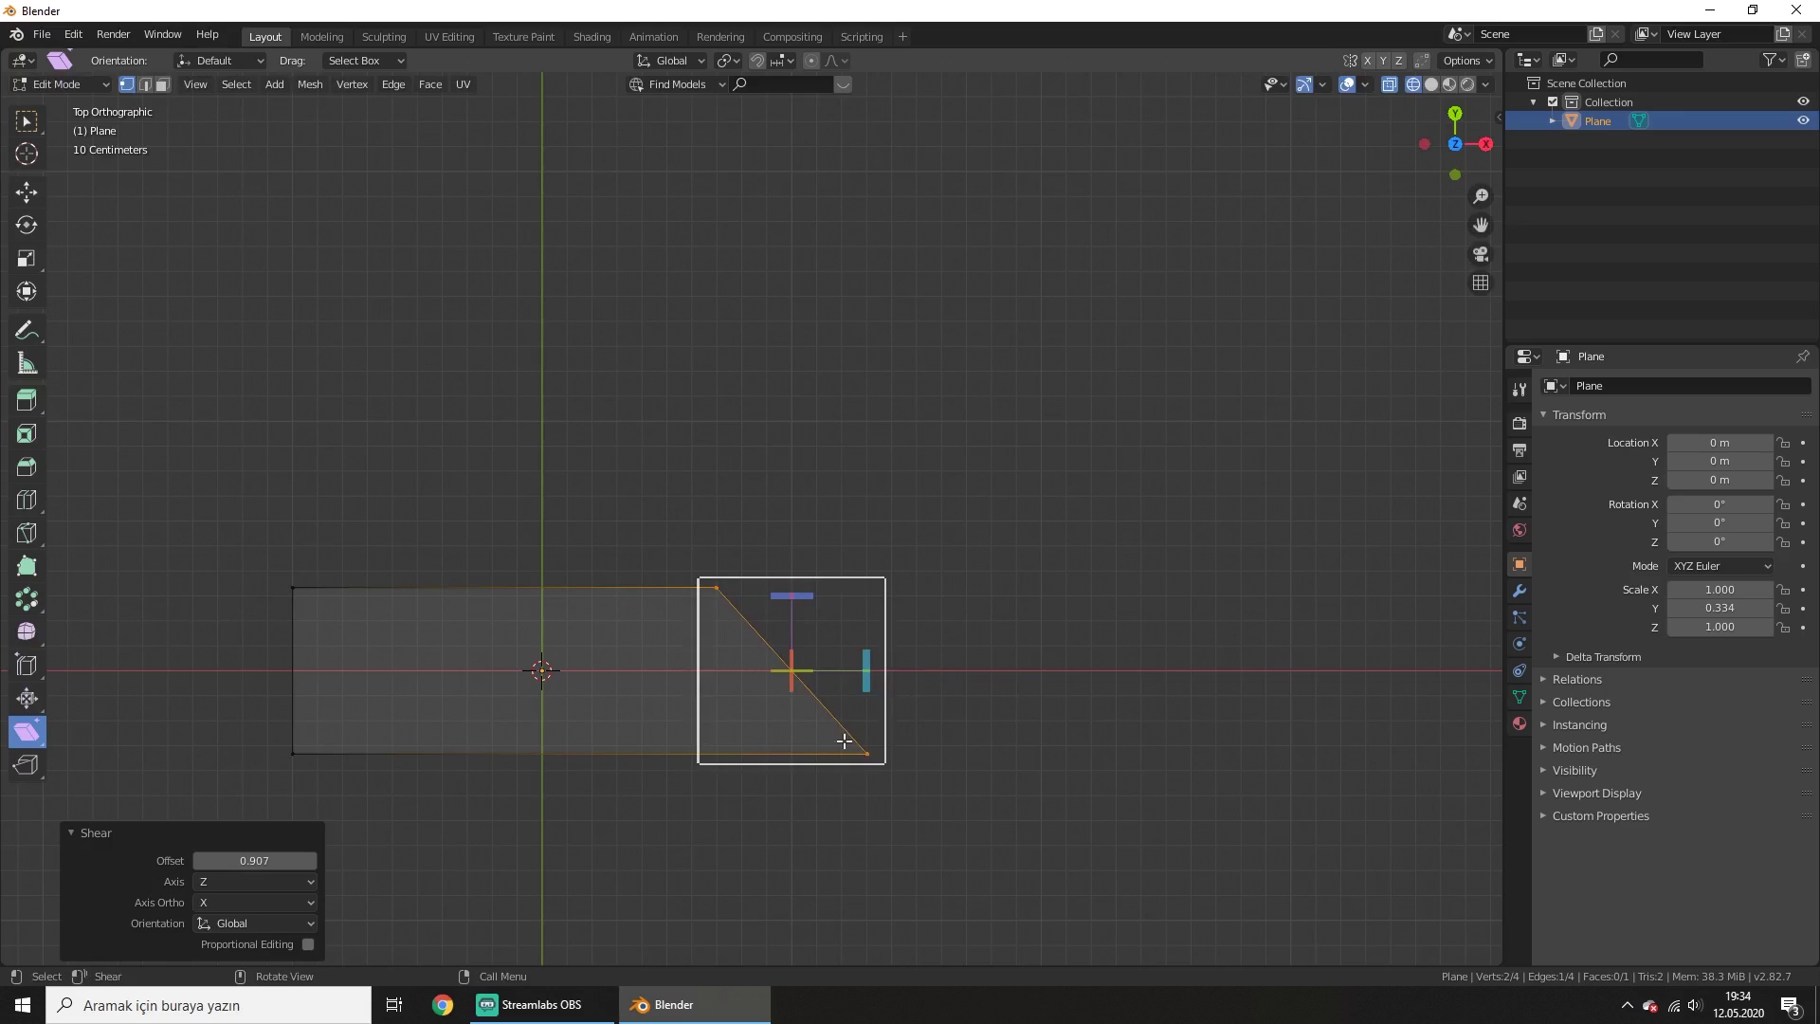
Extrude the slanted edge 1.78 m along Y and shear its top edge to offset 2.125
{"action": "key", "text": "e"}
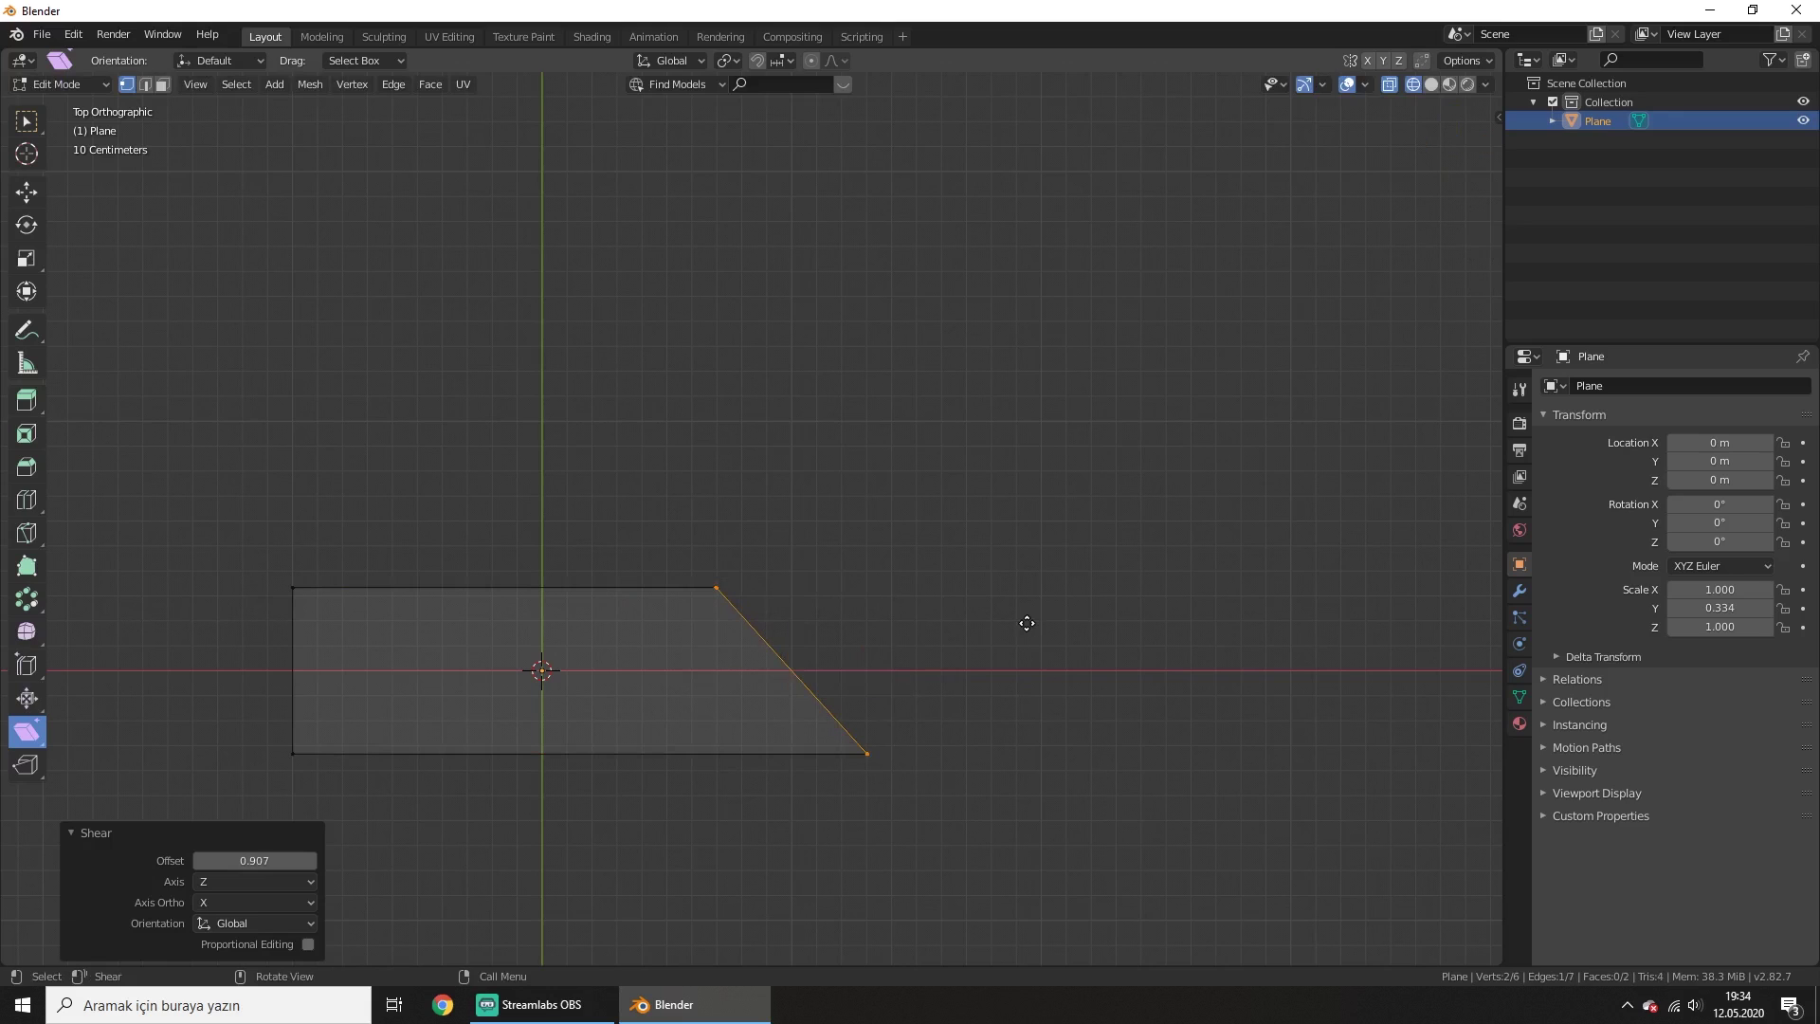
{"action": "key", "text": "y"}
{"action": "left_click", "coordinate": [1025, 178]}
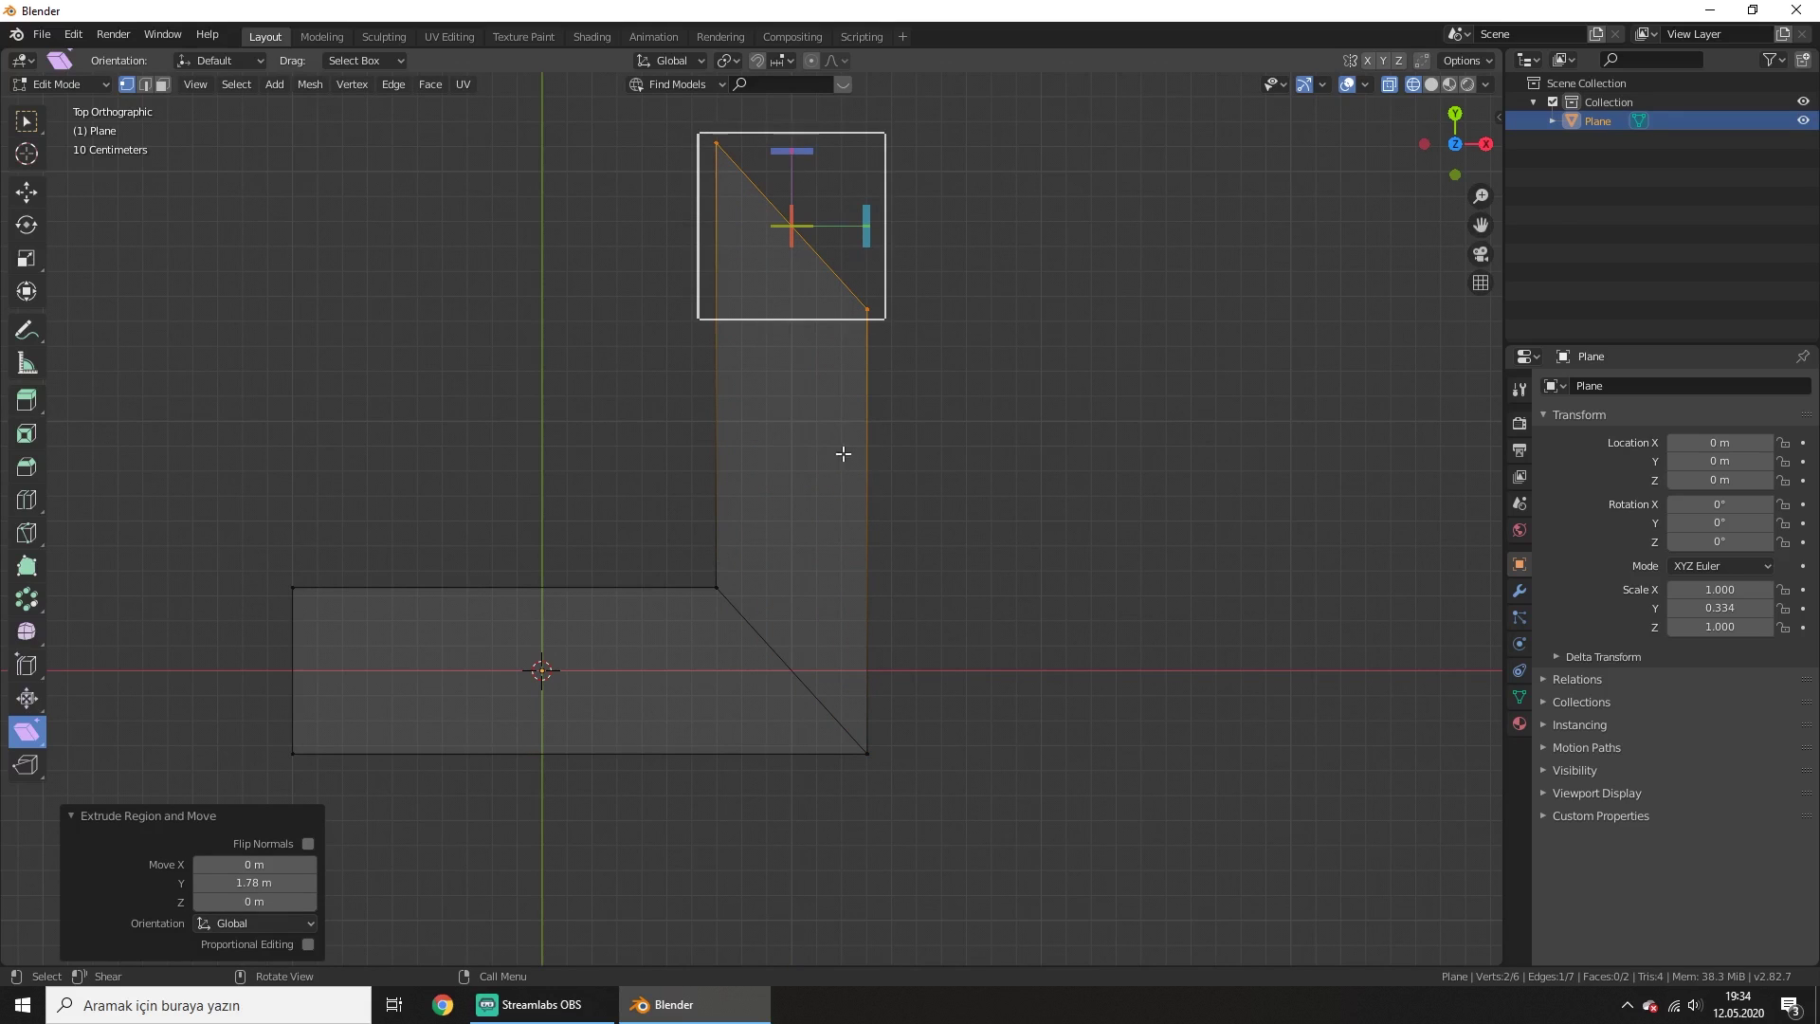
{"action": "middle_click_drag", "start_coordinate": [936, 272], "coordinate": [938, 534], "text": "shift"}
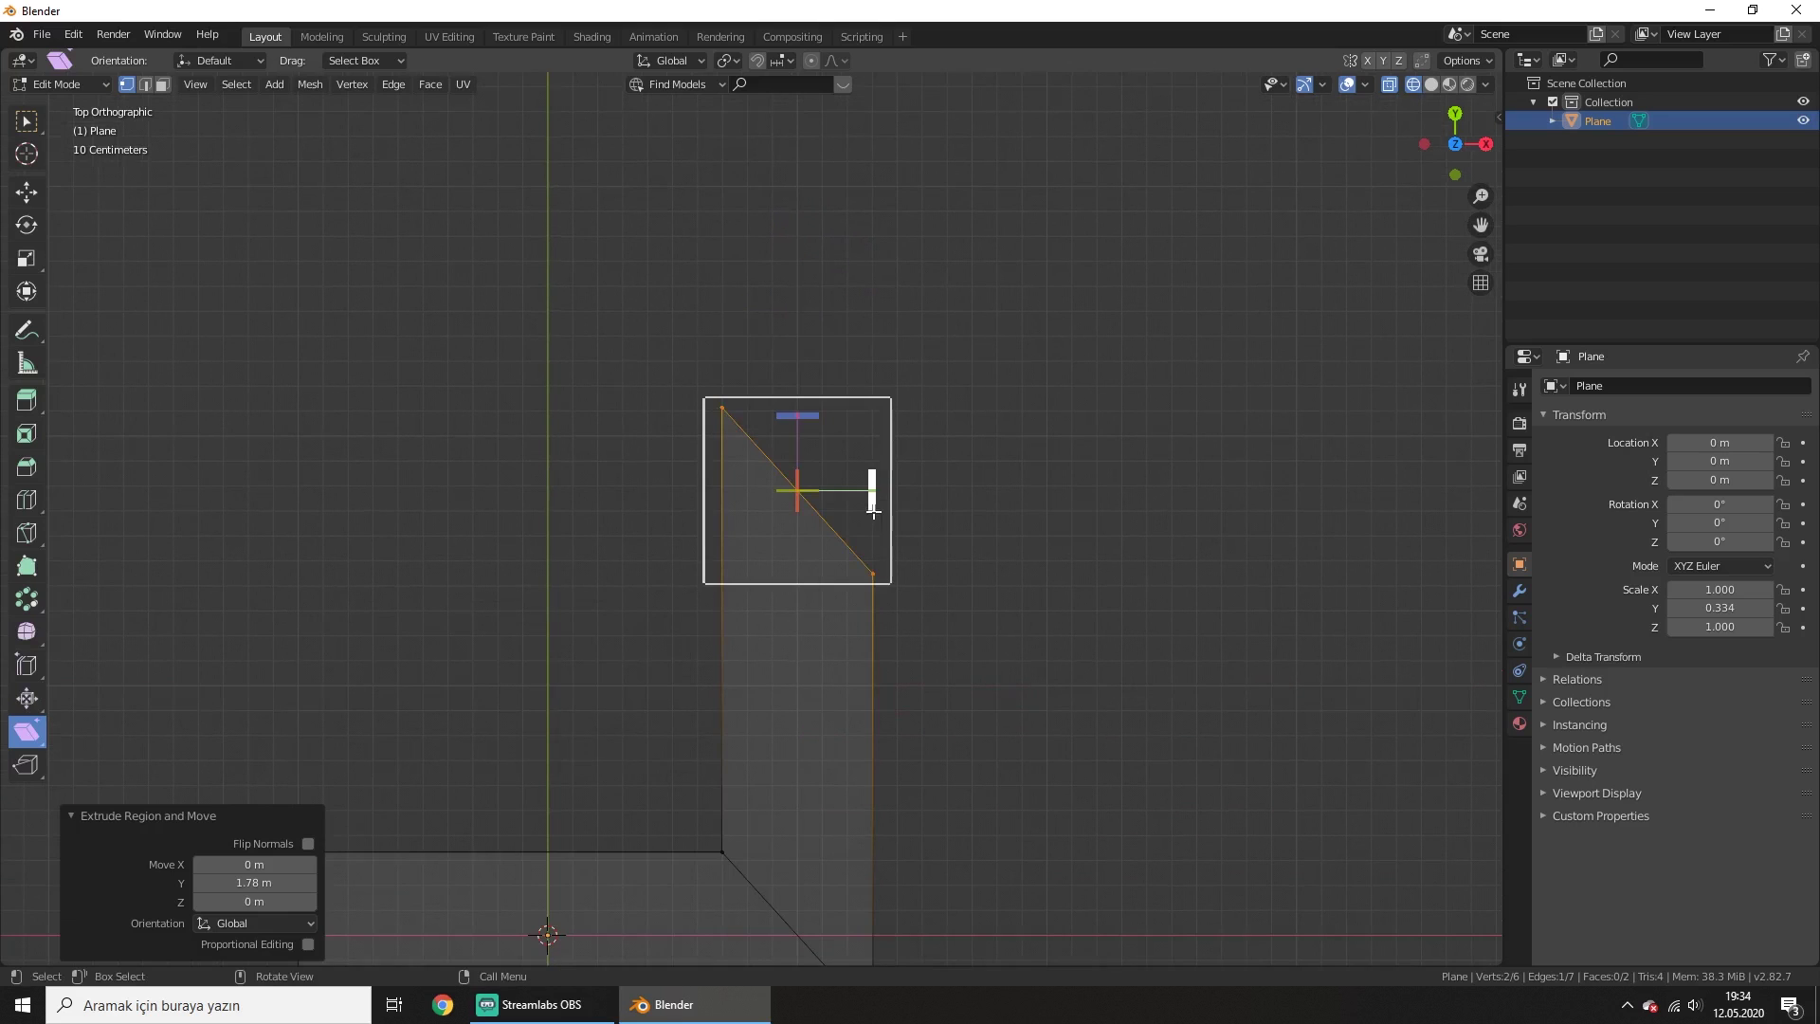
{"action": "left_click_drag", "start_coordinate": [873, 511], "coordinate": [809, 455]}
{"action": "middle_click_drag", "start_coordinate": [979, 743], "coordinate": [1149, 642], "text": "shift"}
Extrude the sheared top edge to the left along X
{"action": "key", "text": "e"}
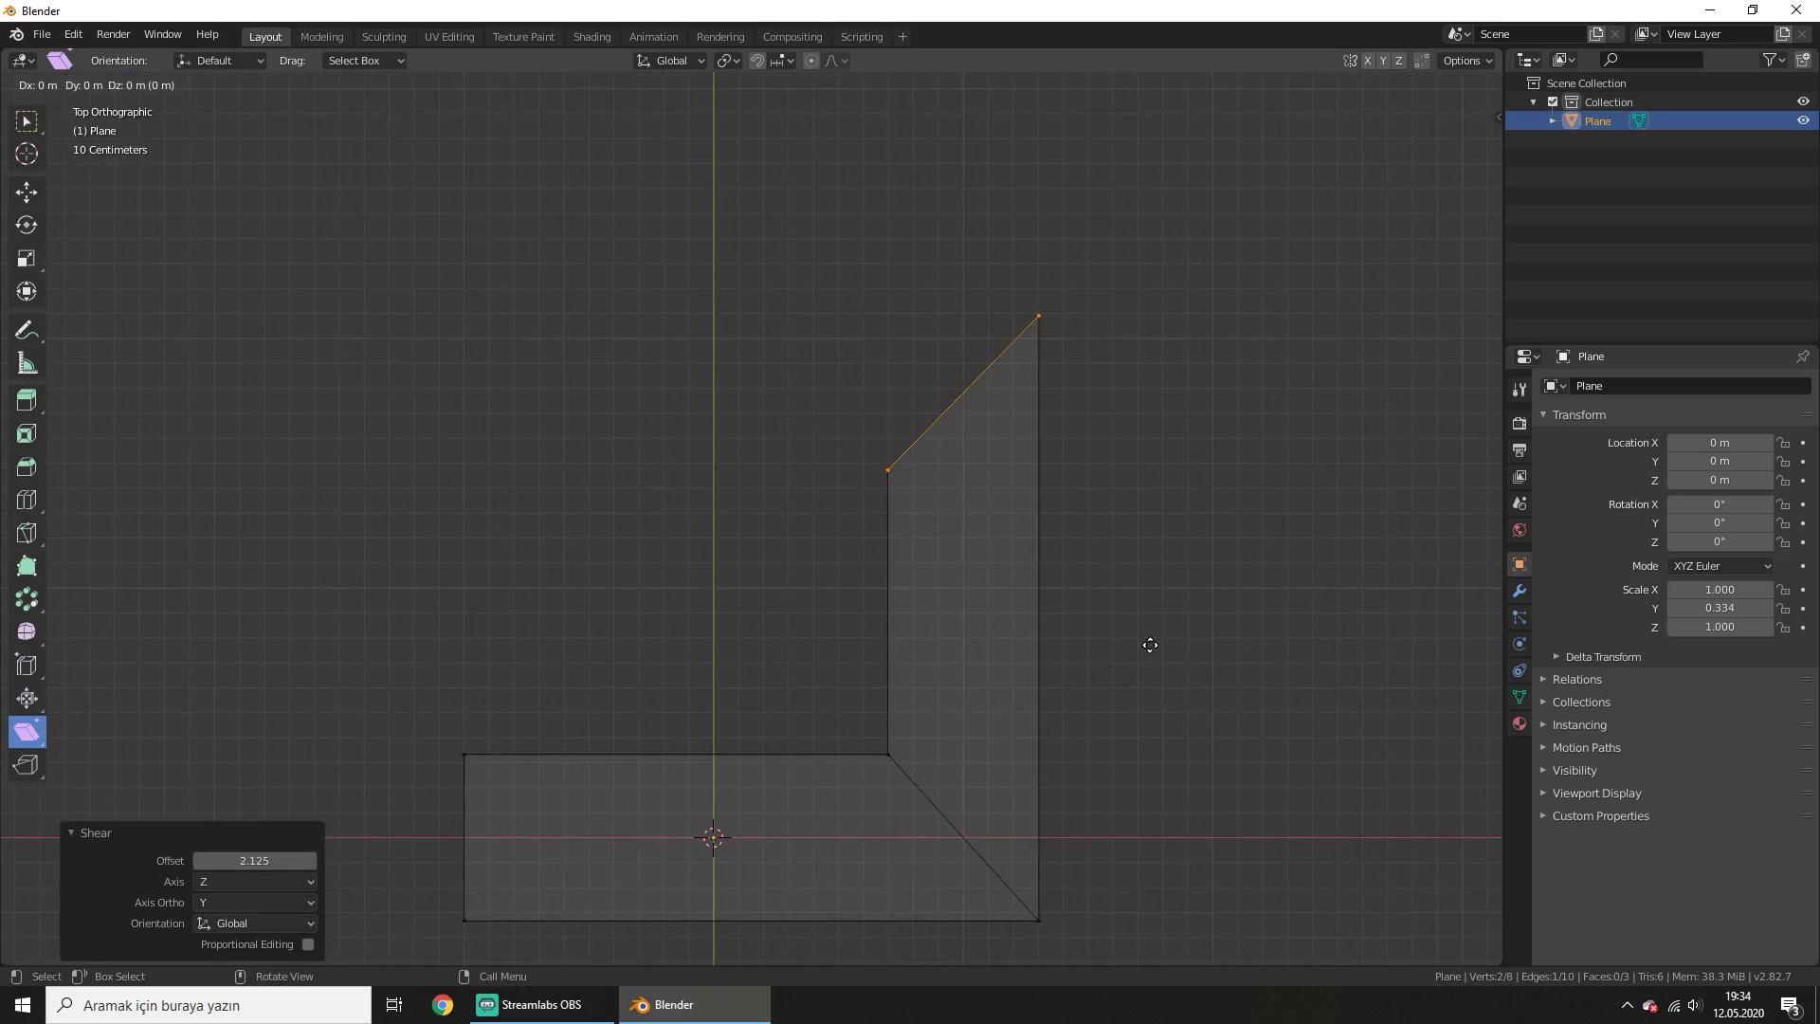
{"action": "key", "text": "x"}
{"action": "left_click", "coordinate": [727, 658]}
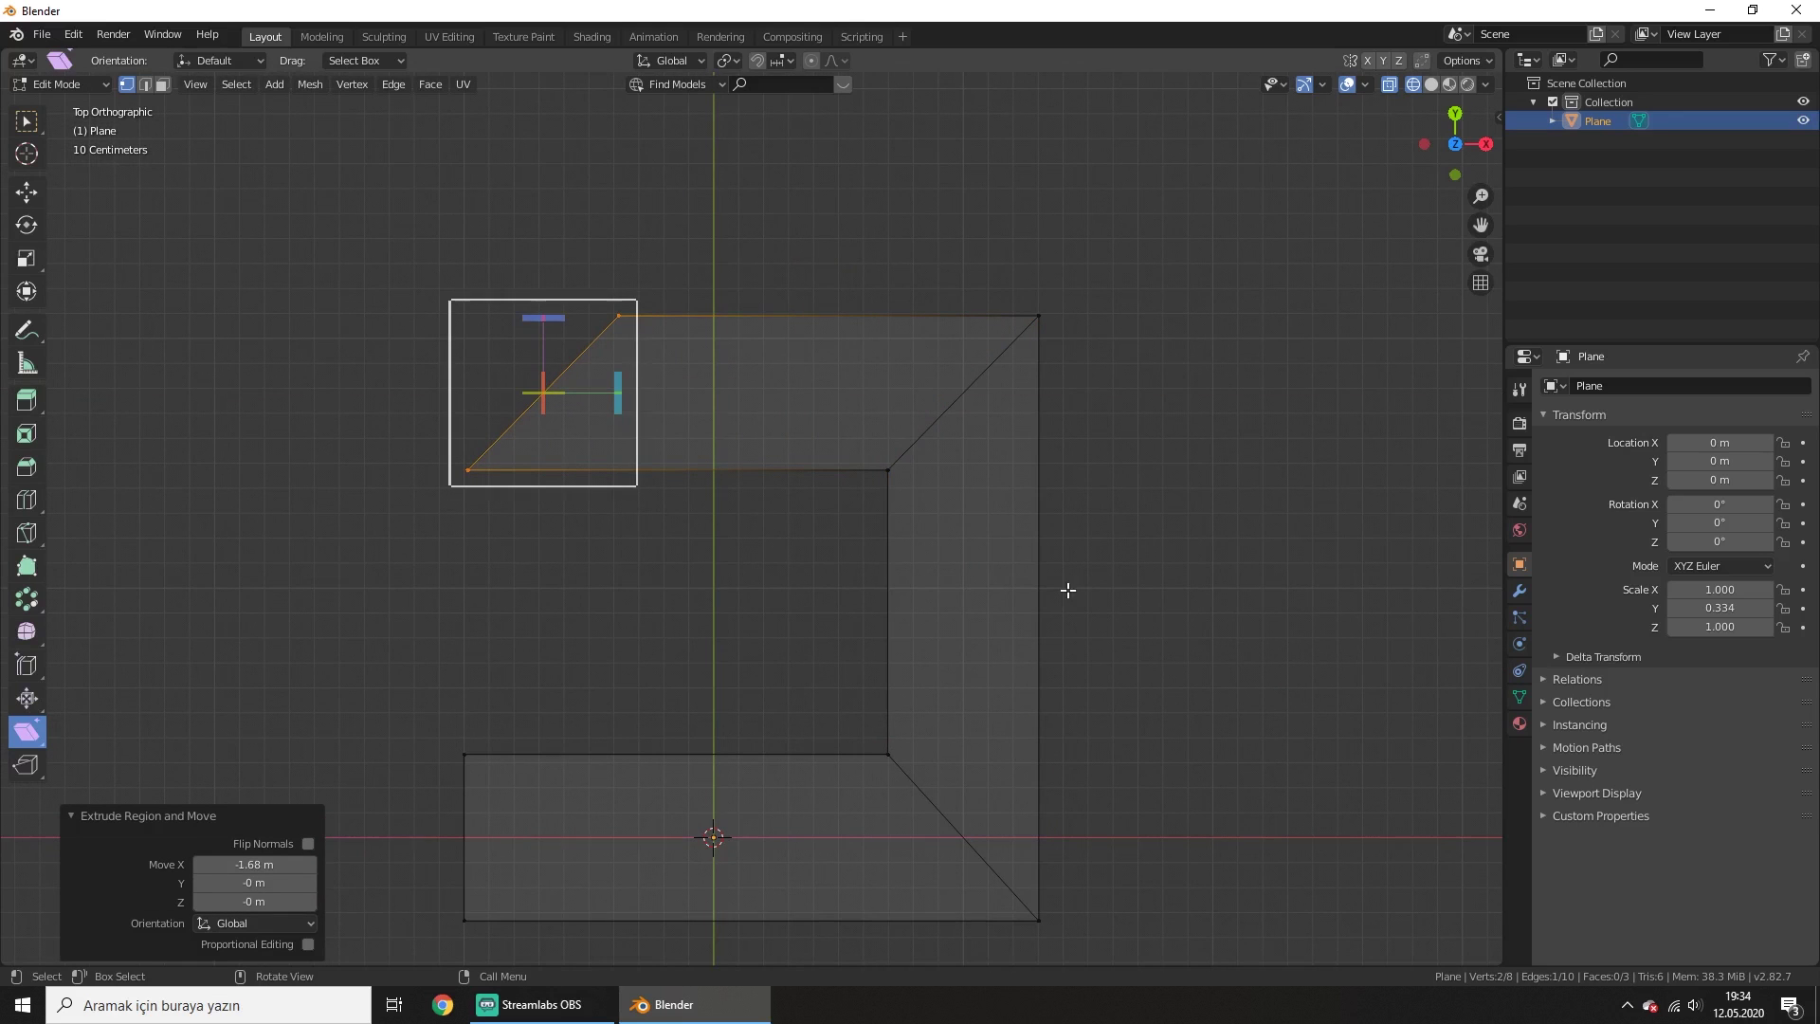
Switch to solid shading, undo the extrusions, and return to top view
{"action": "scroll", "coordinate": [1058, 584], "scroll_direction": "down", "scroll_amount": 3}
{"action": "middle_click_drag", "start_coordinate": [1058, 585], "coordinate": [995, 446]}
{"action": "key", "text": "shift+z"}
{"action": "scroll", "coordinate": [847, 557], "scroll_direction": "up", "scroll_amount": 3}
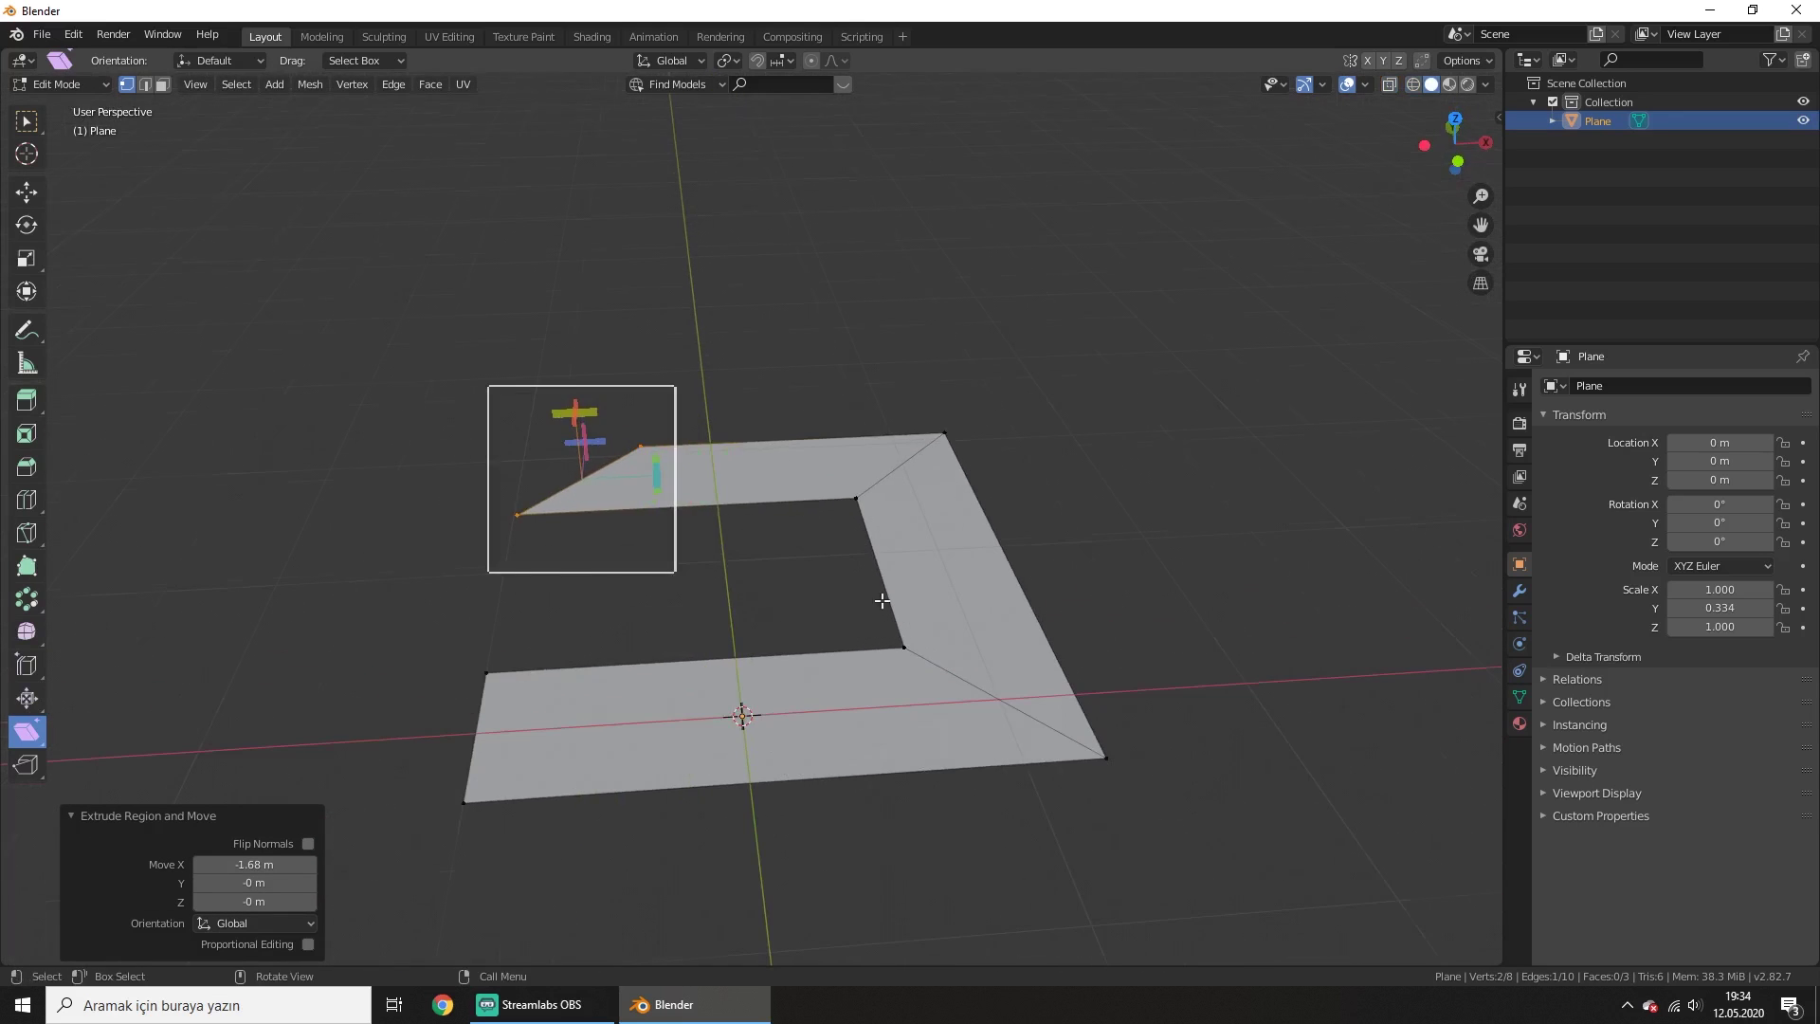
{"action": "key", "text": "ctrl+z"}
{"action": "key", "text": "ctrl+z"}
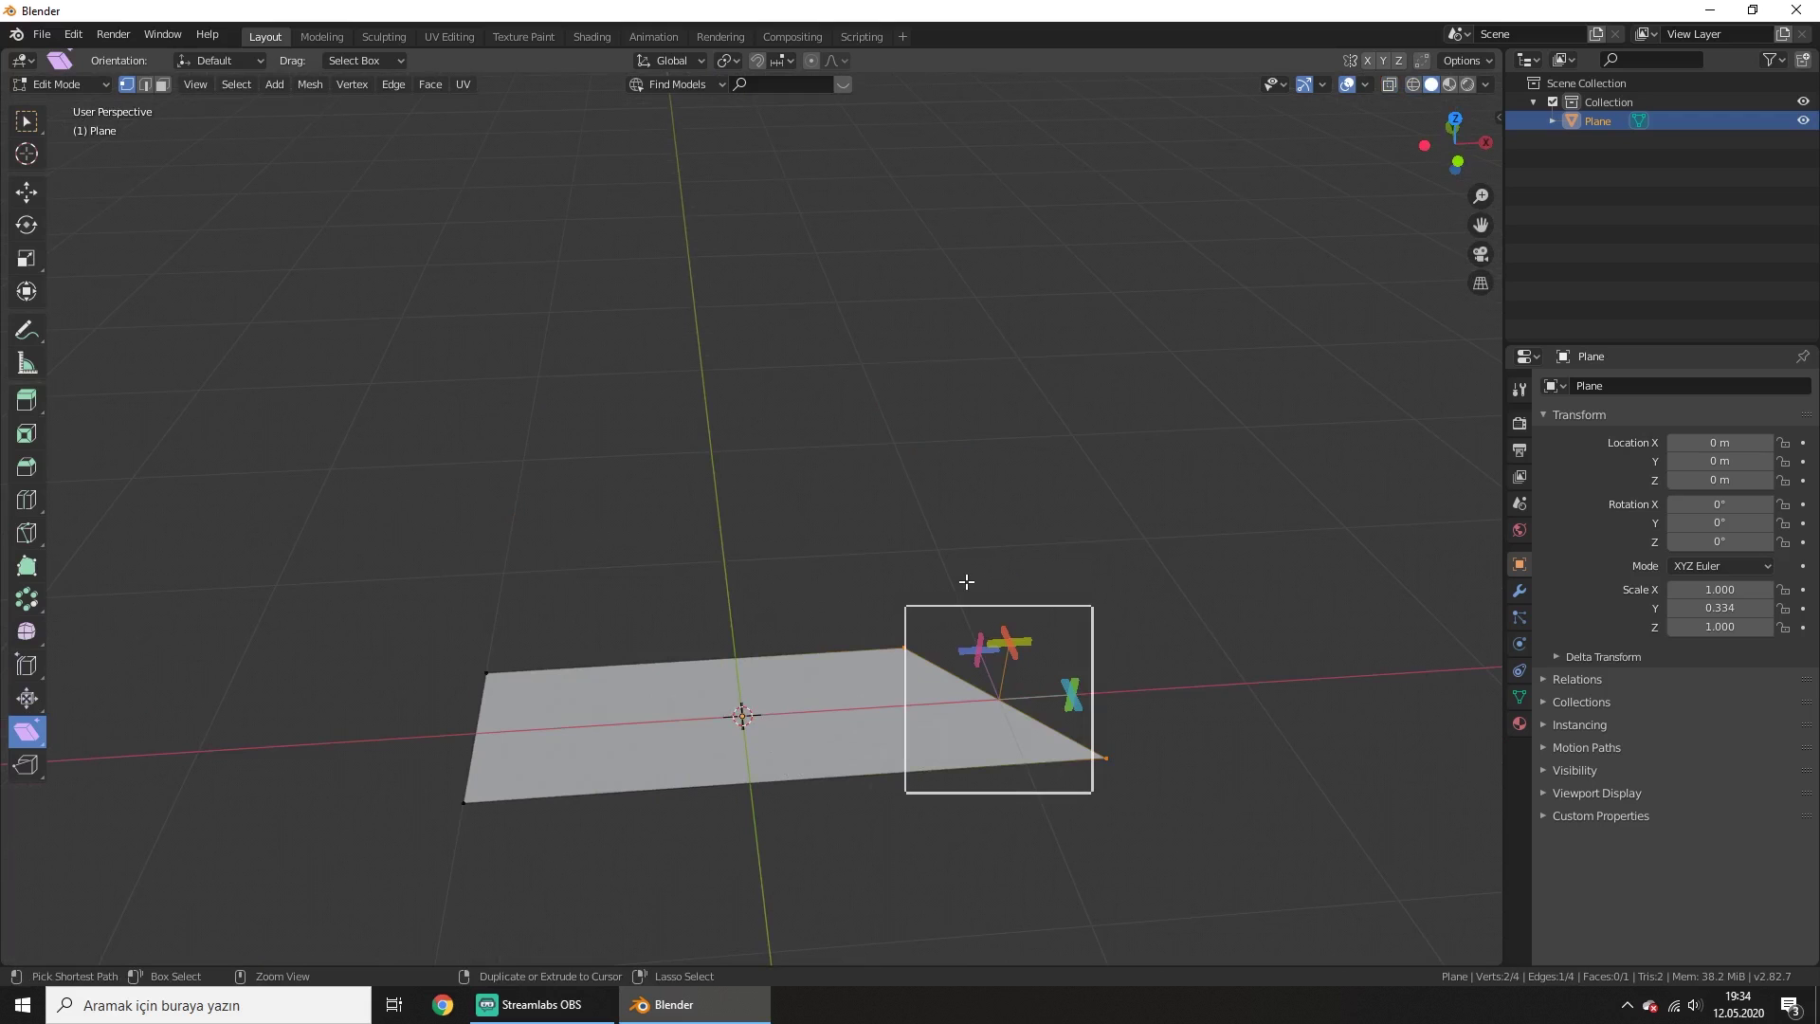
{"action": "key", "text": "KP_7"}
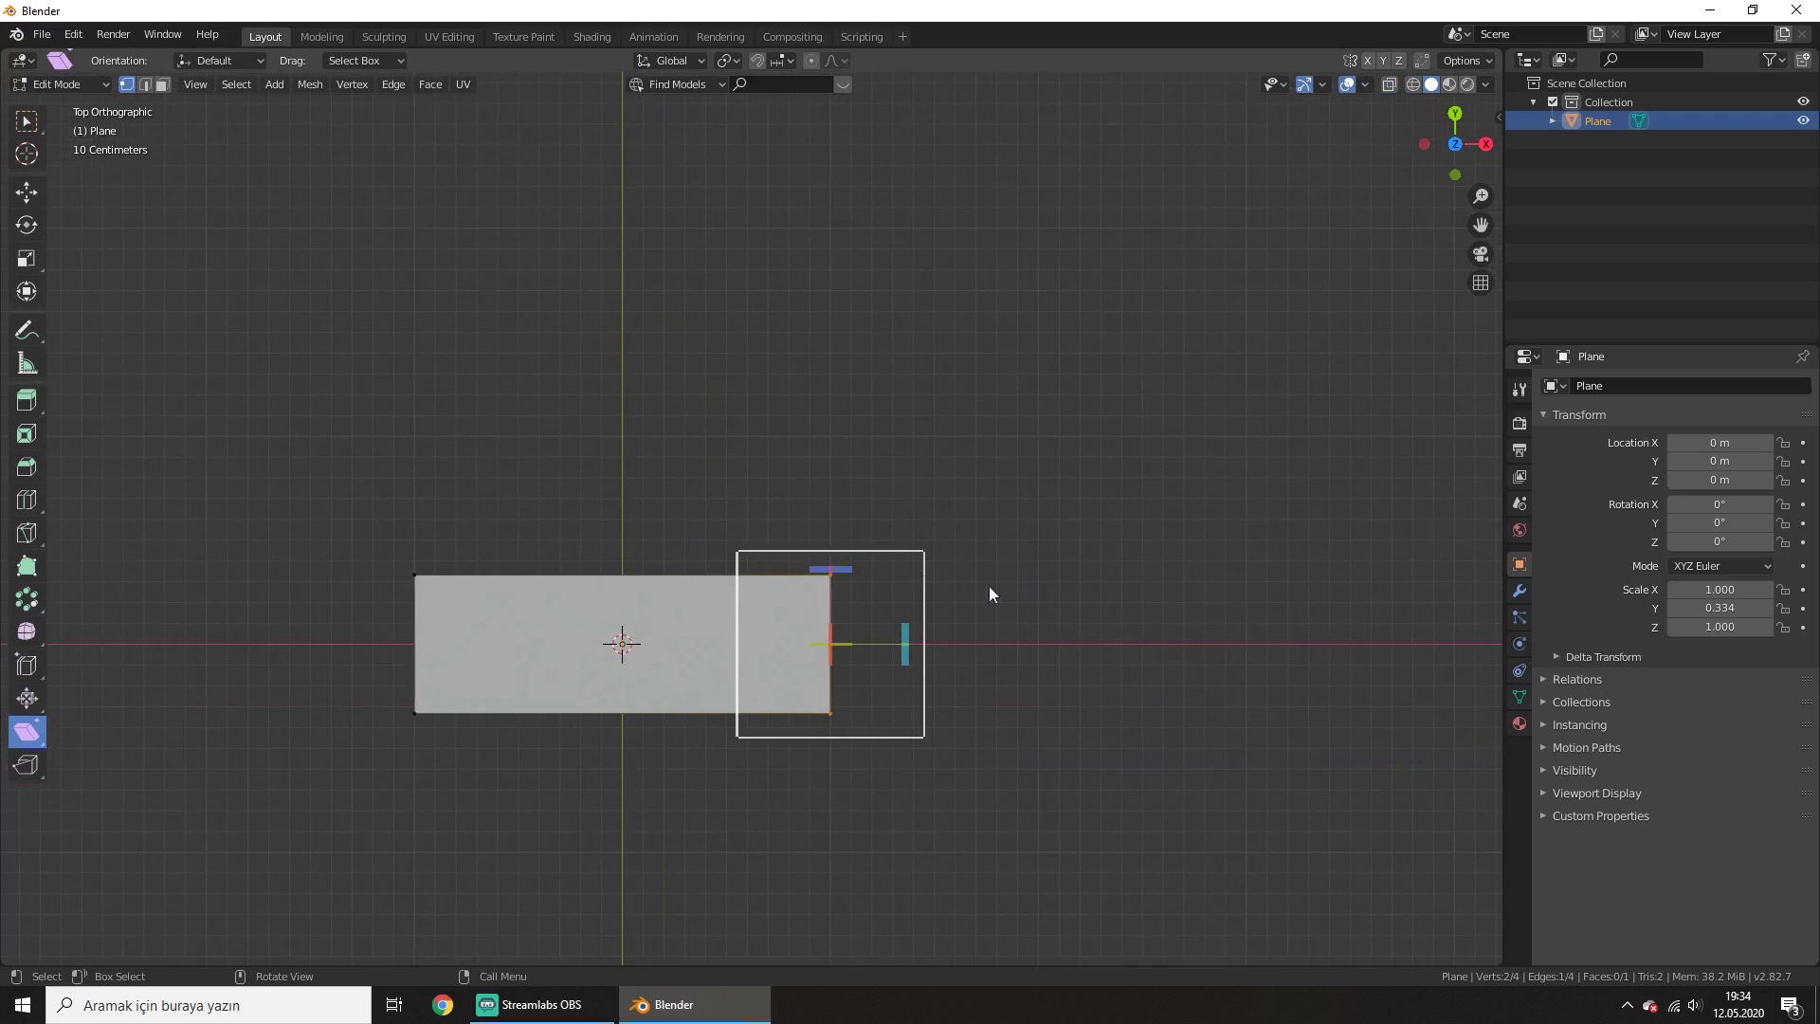
{"action": "key", "text": "alt+z"}
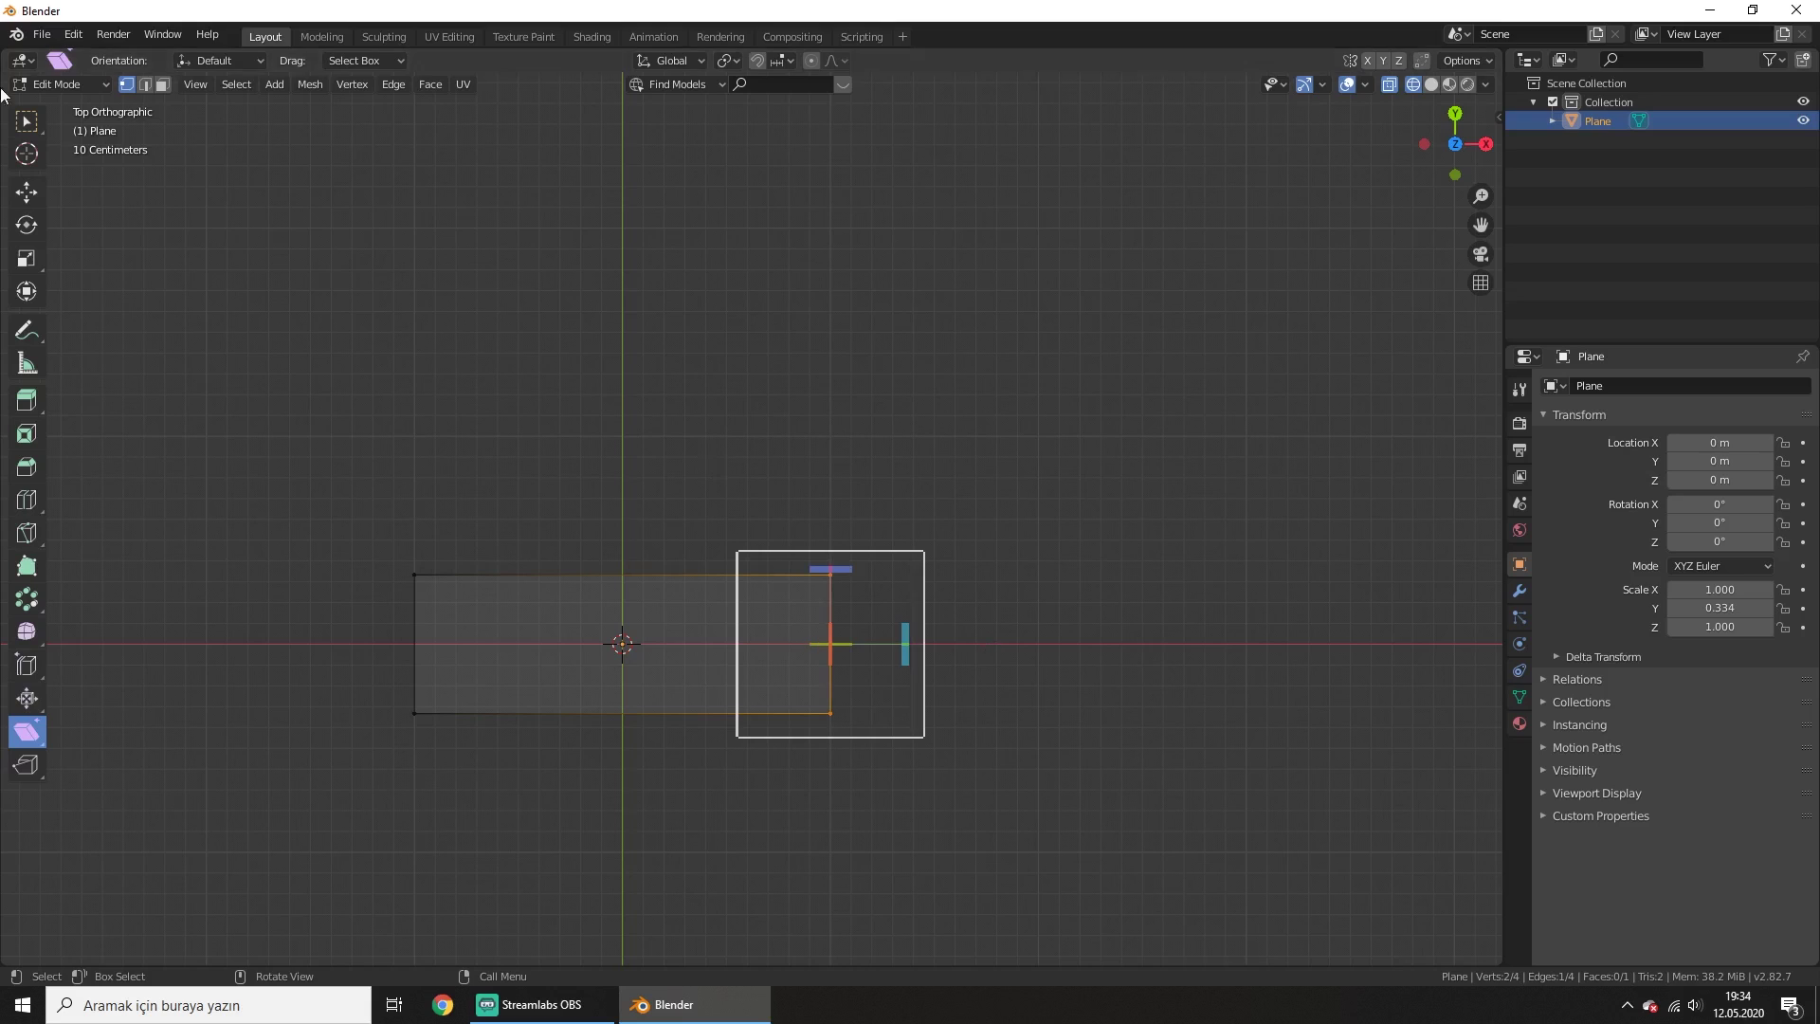
{"action": "left_click", "coordinate": [27, 121]}
{"action": "key", "text": "F3"}
{"action": "type", "text": "she"}
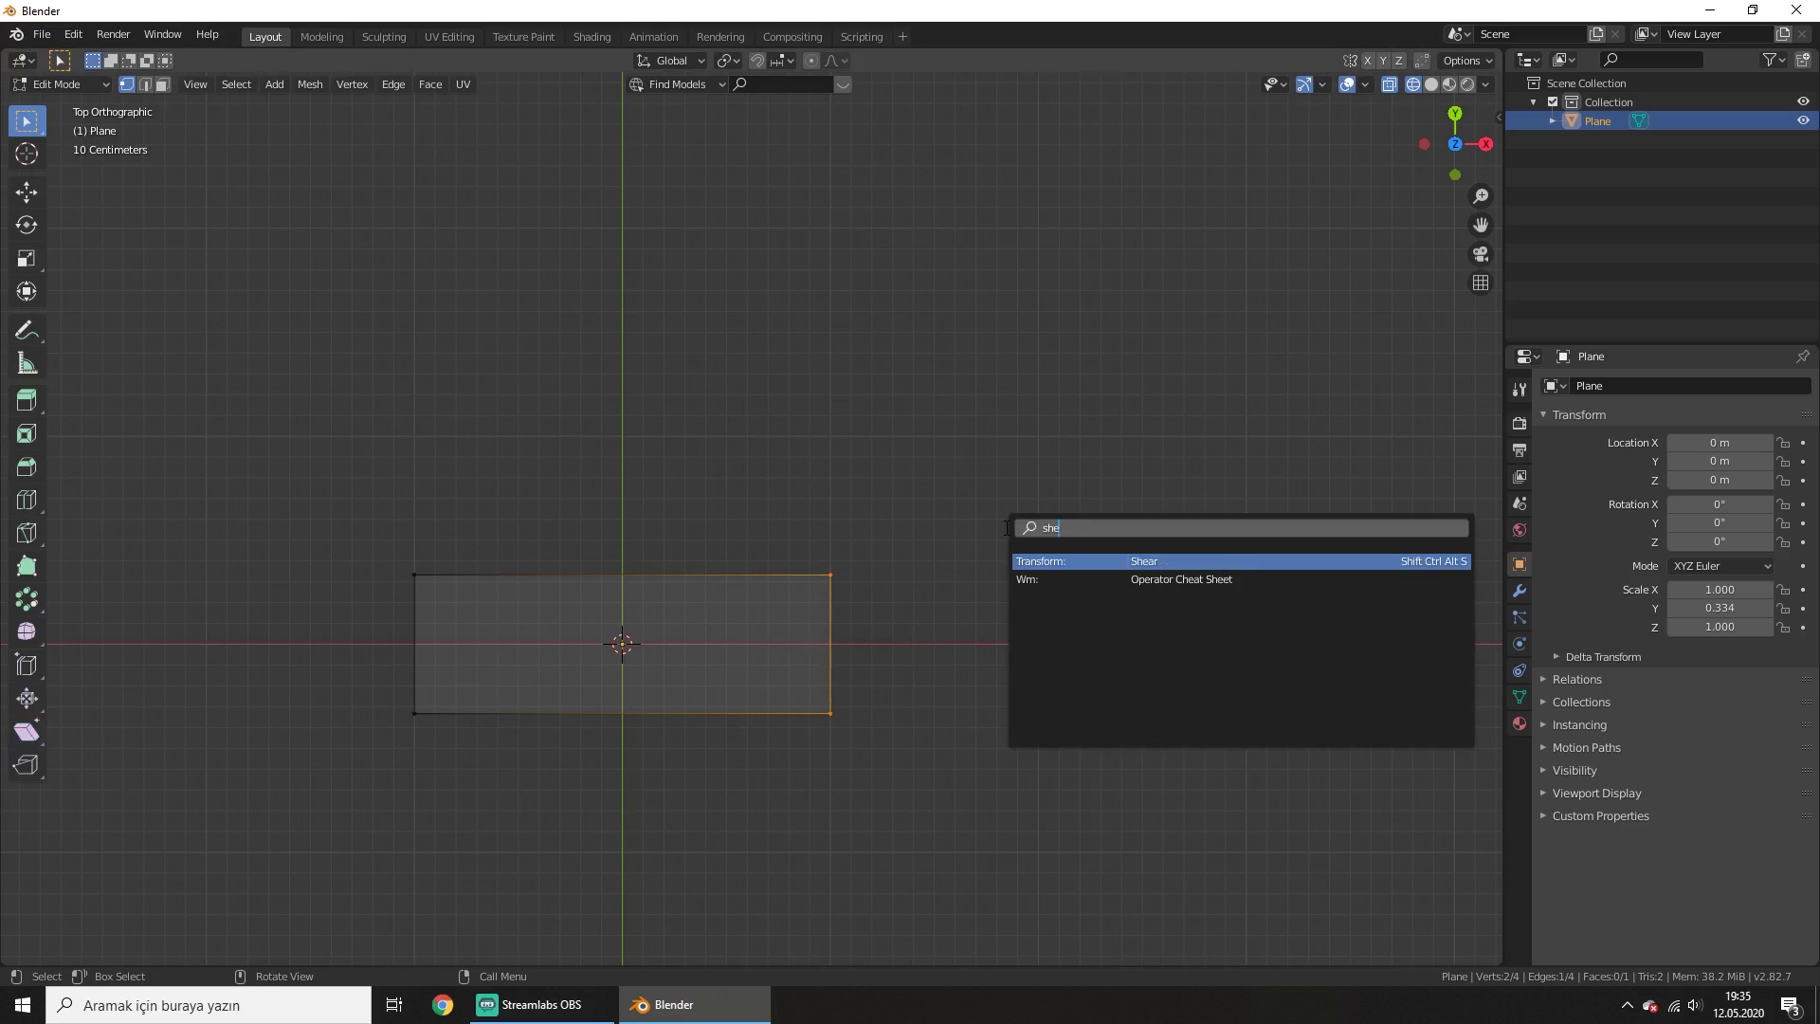
{"action": "key", "text": "Return"}
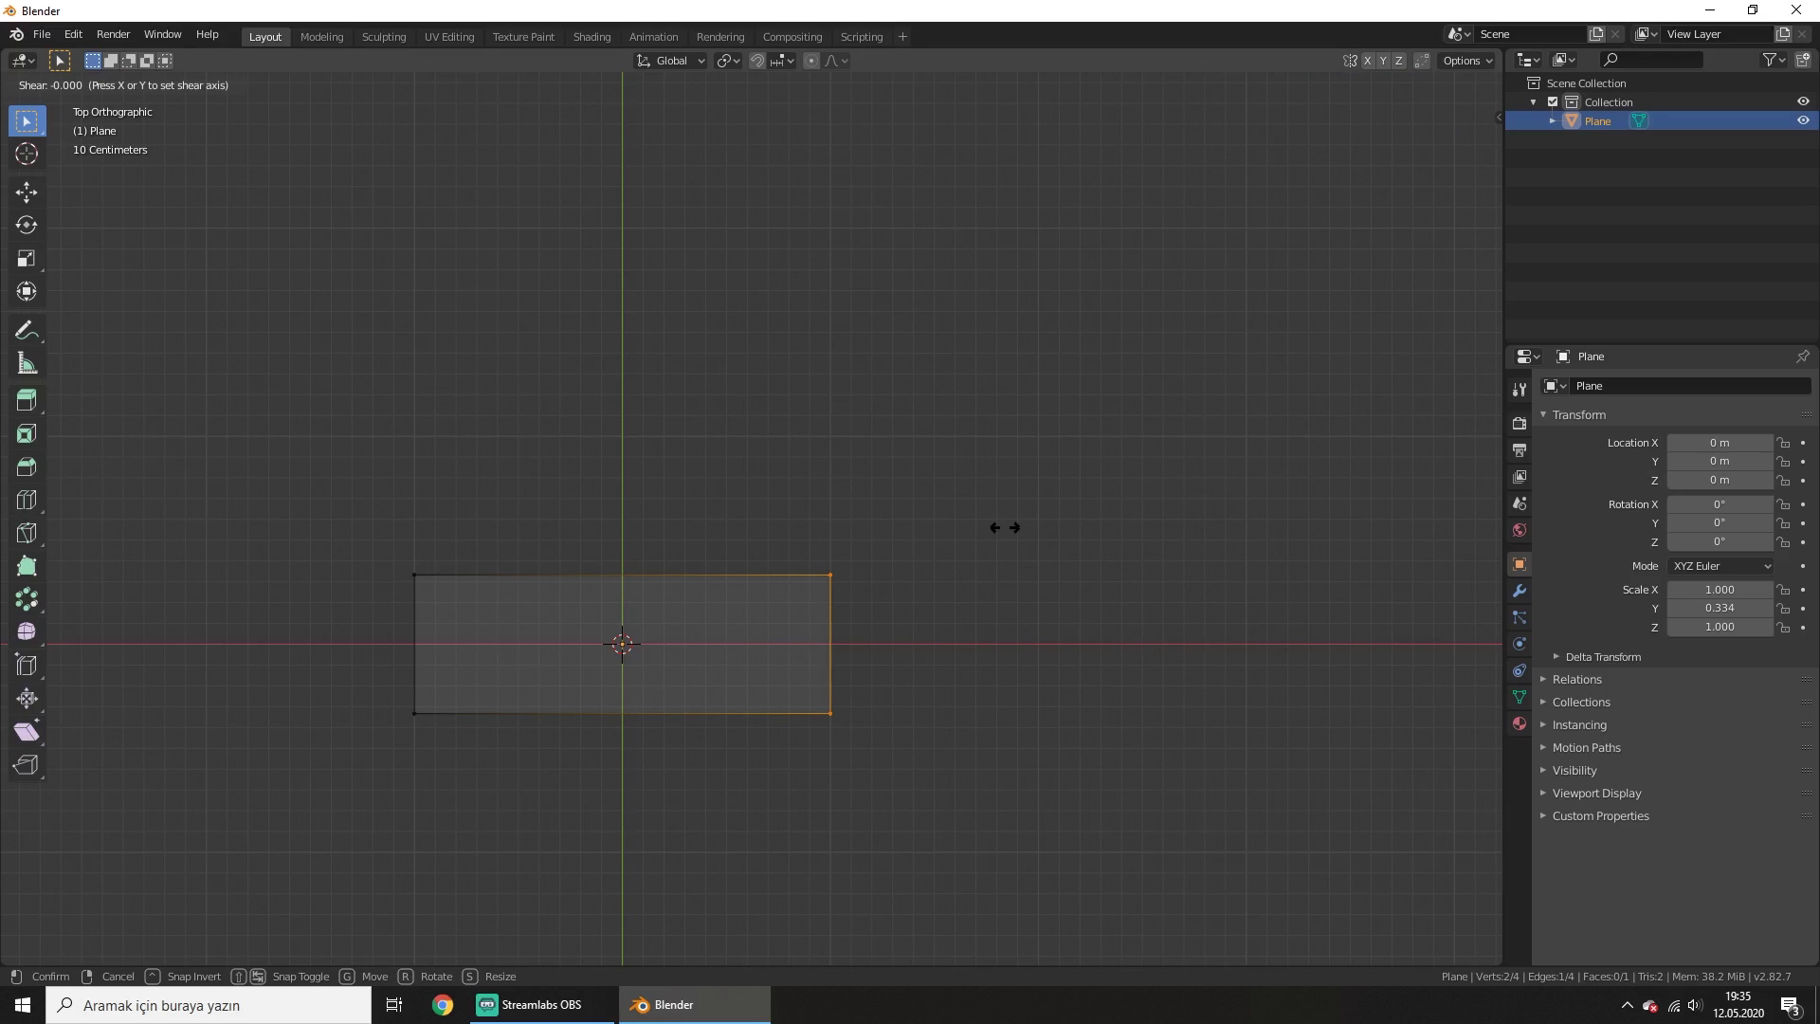
{"action": "key", "text": "y"}
{"action": "key", "text": "x"}
{"action": "key", "text": "y"}
{"action": "key", "text": "x"}
{"action": "key", "text": "y"}
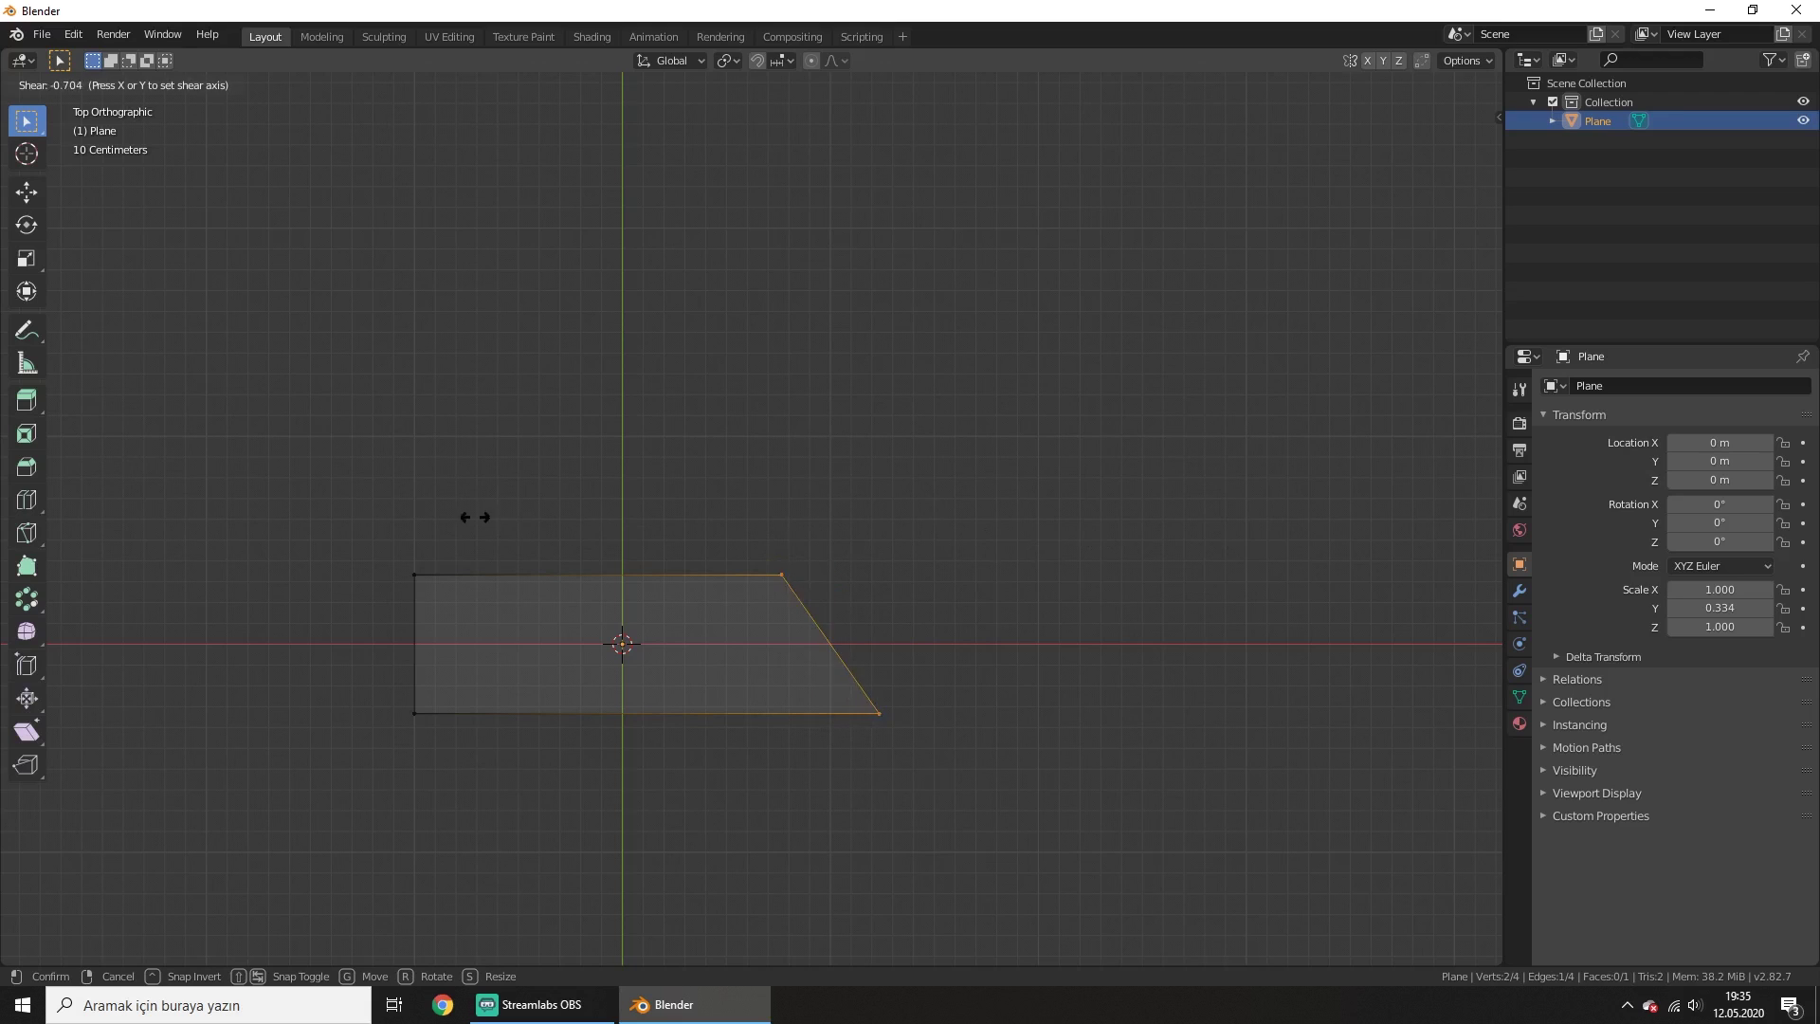
{"action": "key", "text": "Escape"}
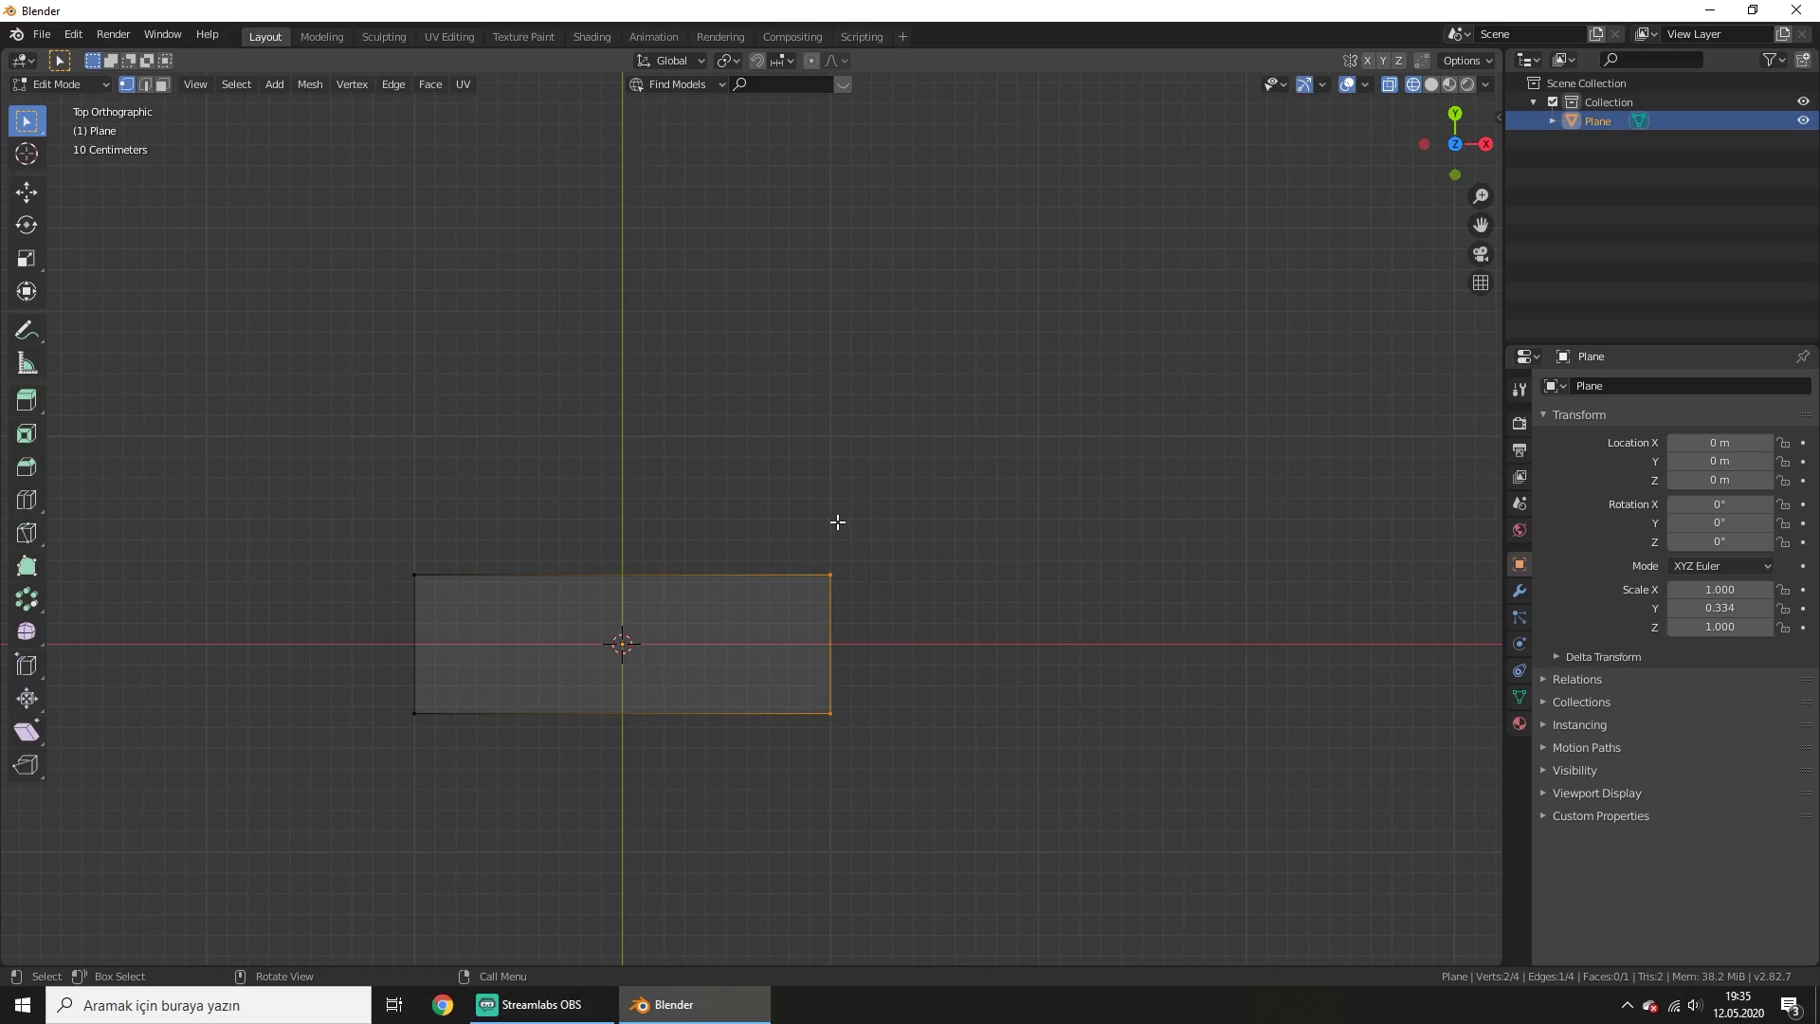
{"action": "mouse_move", "coordinate": [817, 524]}
{"action": "middle_mouse_down"}
{"action": "mouse_move", "coordinate": [800, 540]}
{"action": "mouse_move", "coordinate": [832, 414]}
{"action": "mouse_move", "coordinate": [816, 480]}
{"action": "mouse_move", "coordinate": [842, 478]}
{"action": "middle_mouse_up"}
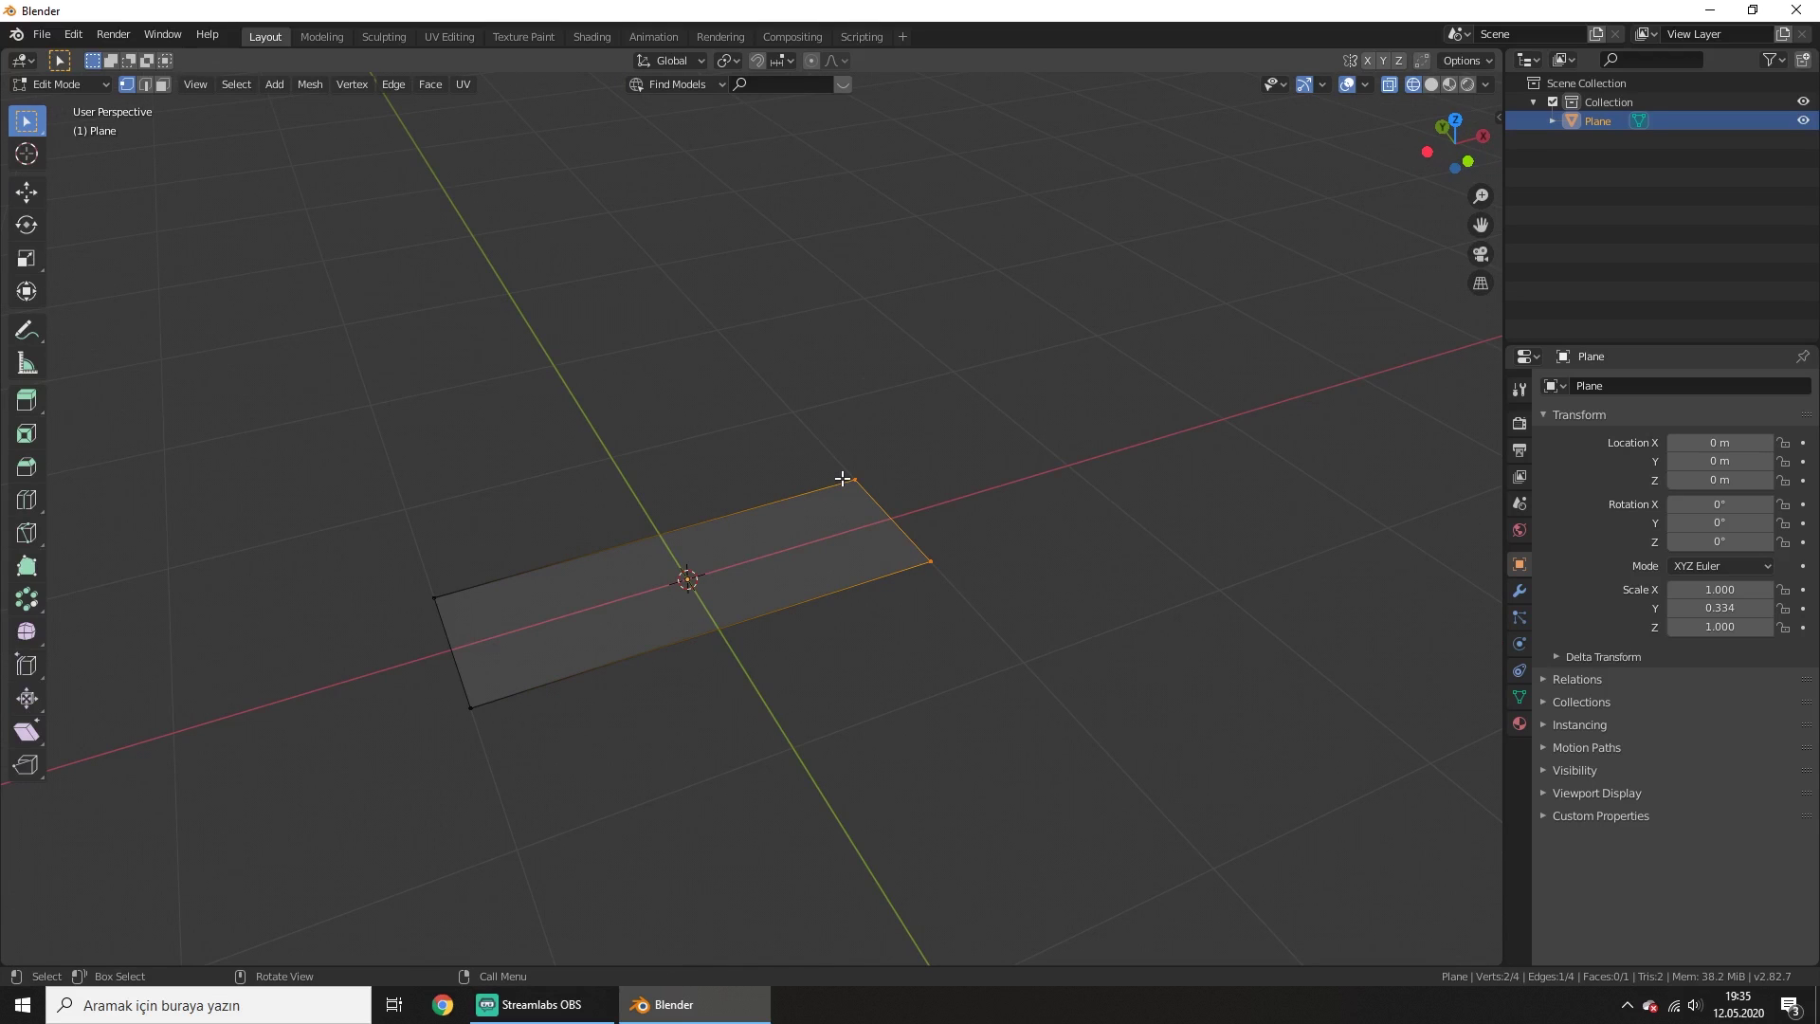
{"action": "key", "text": "shift+z"}
{"action": "mouse_move", "coordinate": [1093, 463]}
{"action": "middle_mouse_down"}
{"action": "mouse_move", "coordinate": [1081, 435]}
{"action": "mouse_move", "coordinate": [1122, 467]}
{"action": "middle_mouse_up"}
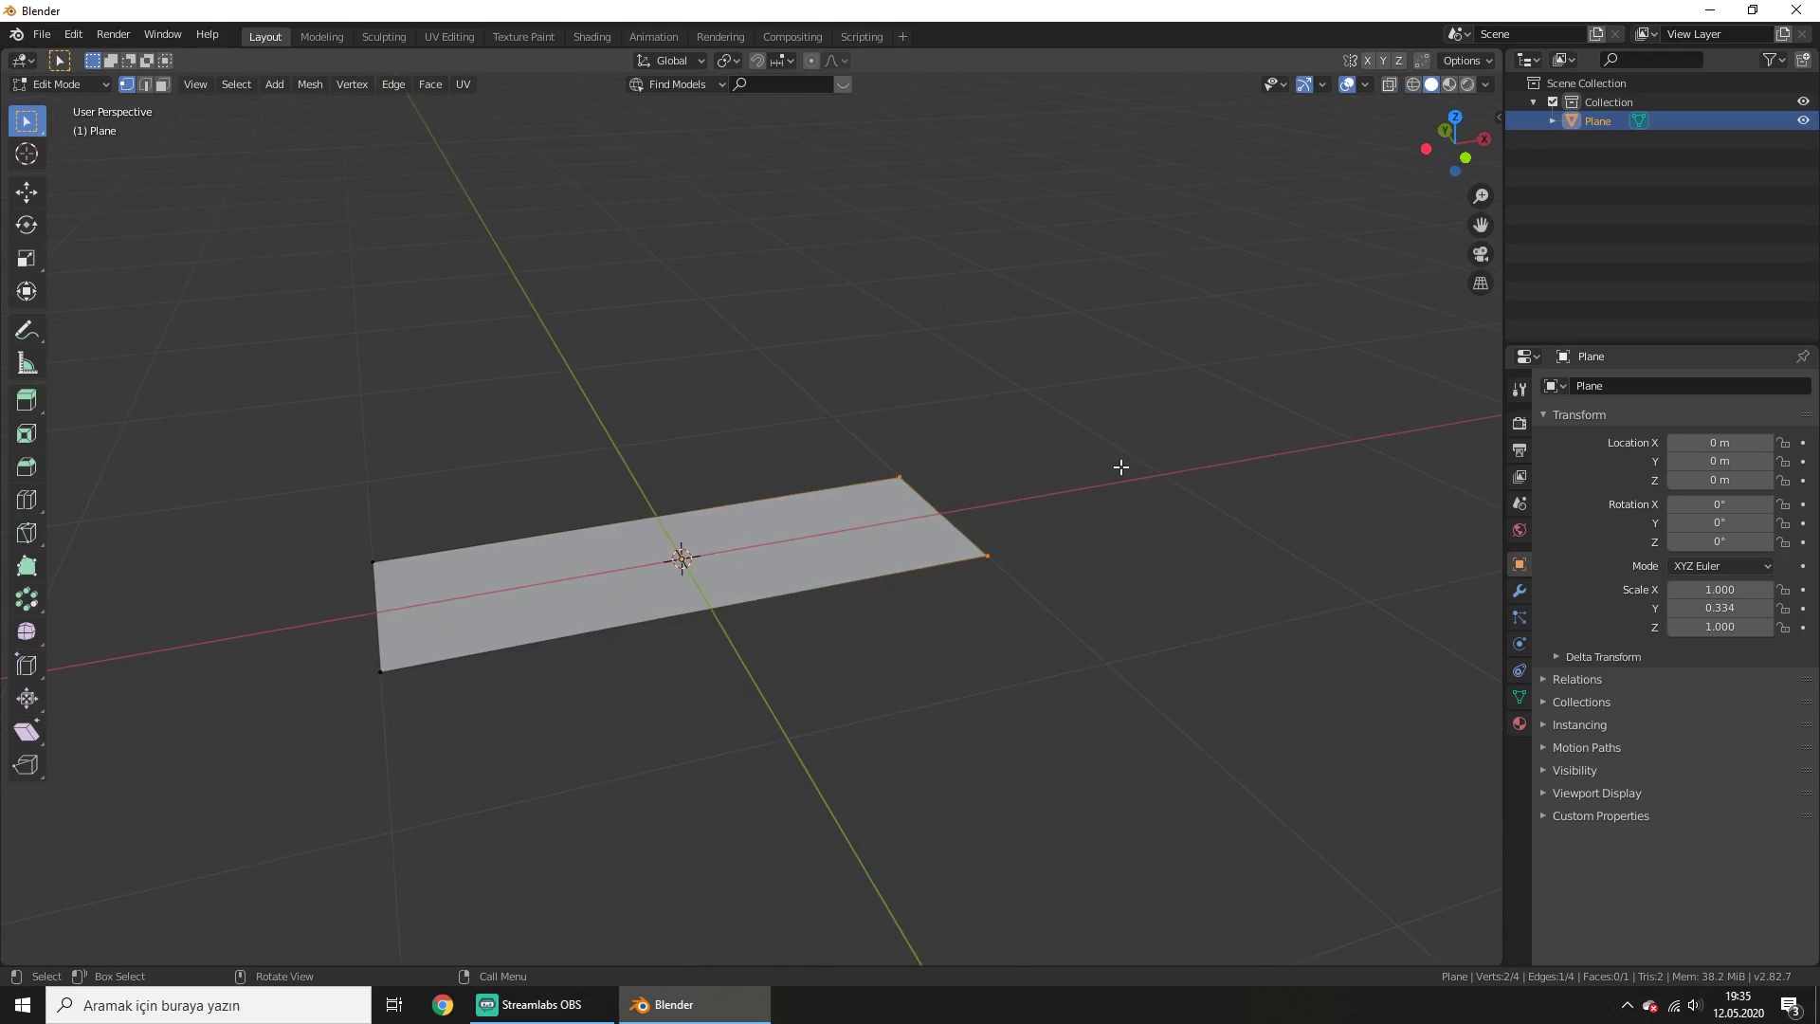
{"action": "middle_click_drag", "start_coordinate": [1121, 492], "coordinate": [1149, 496]}
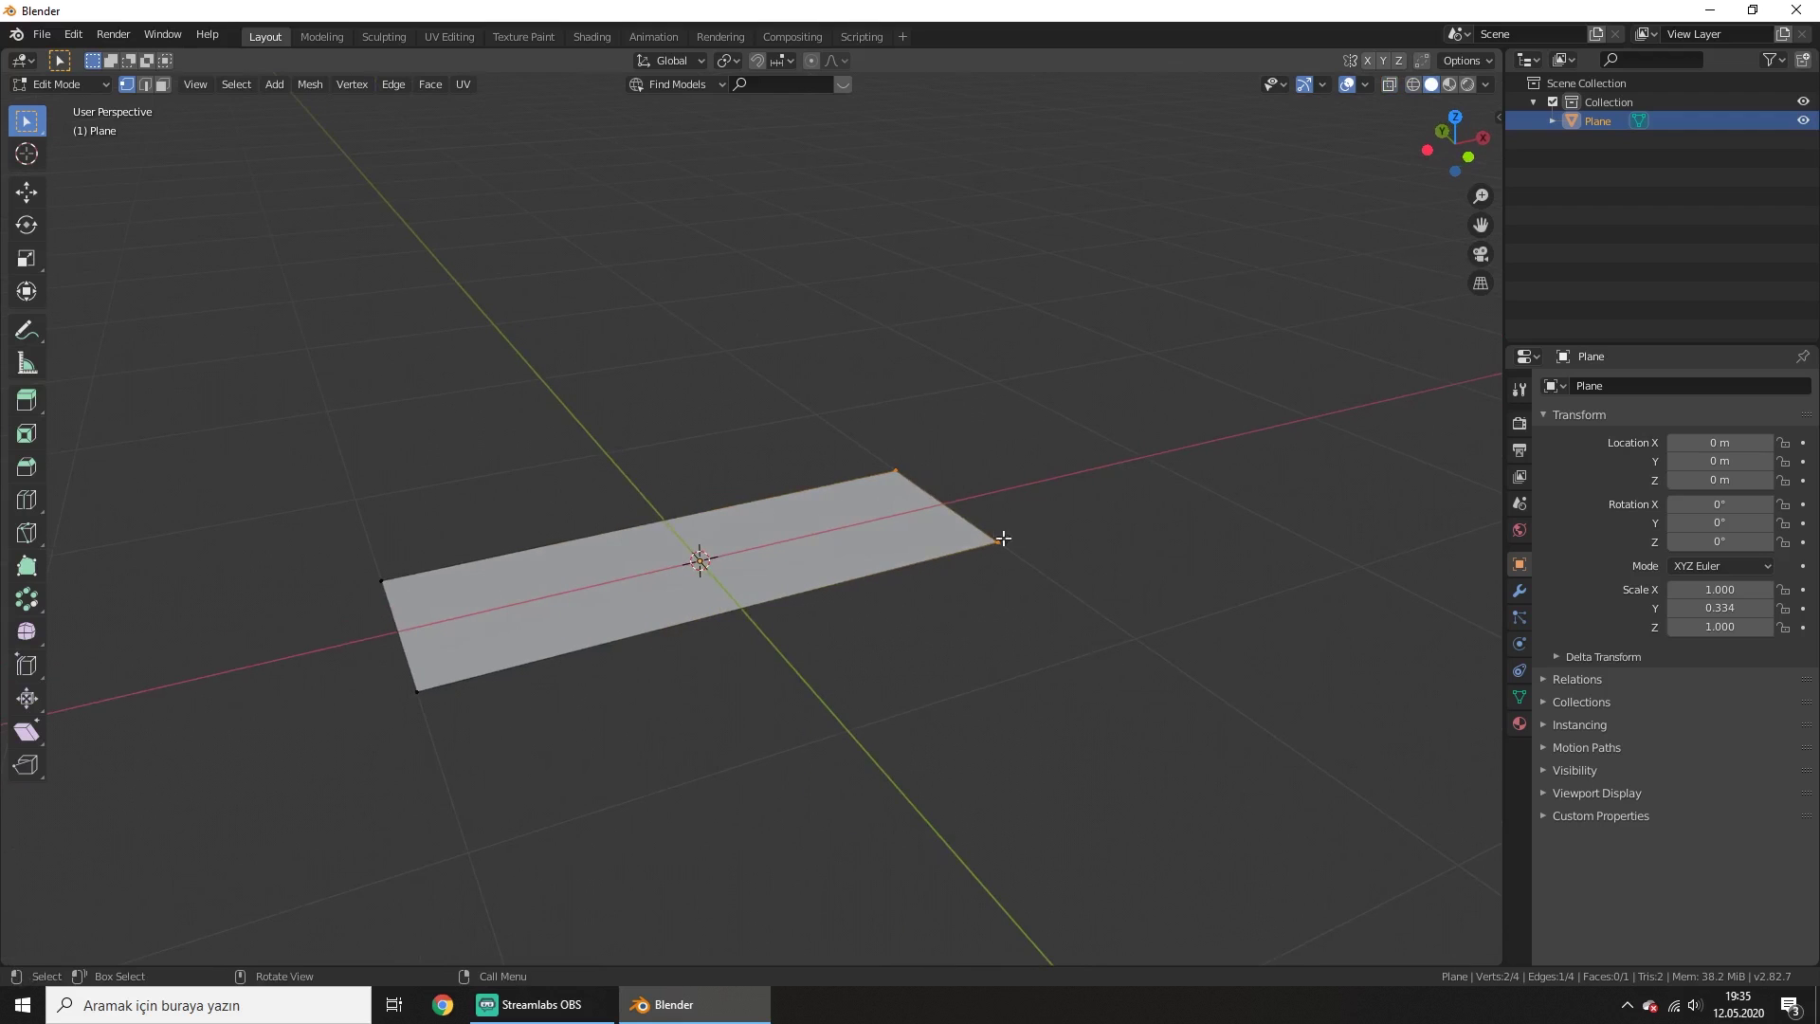
{"action": "middle_click_drag", "start_coordinate": [1068, 588], "coordinate": [1056, 588]}
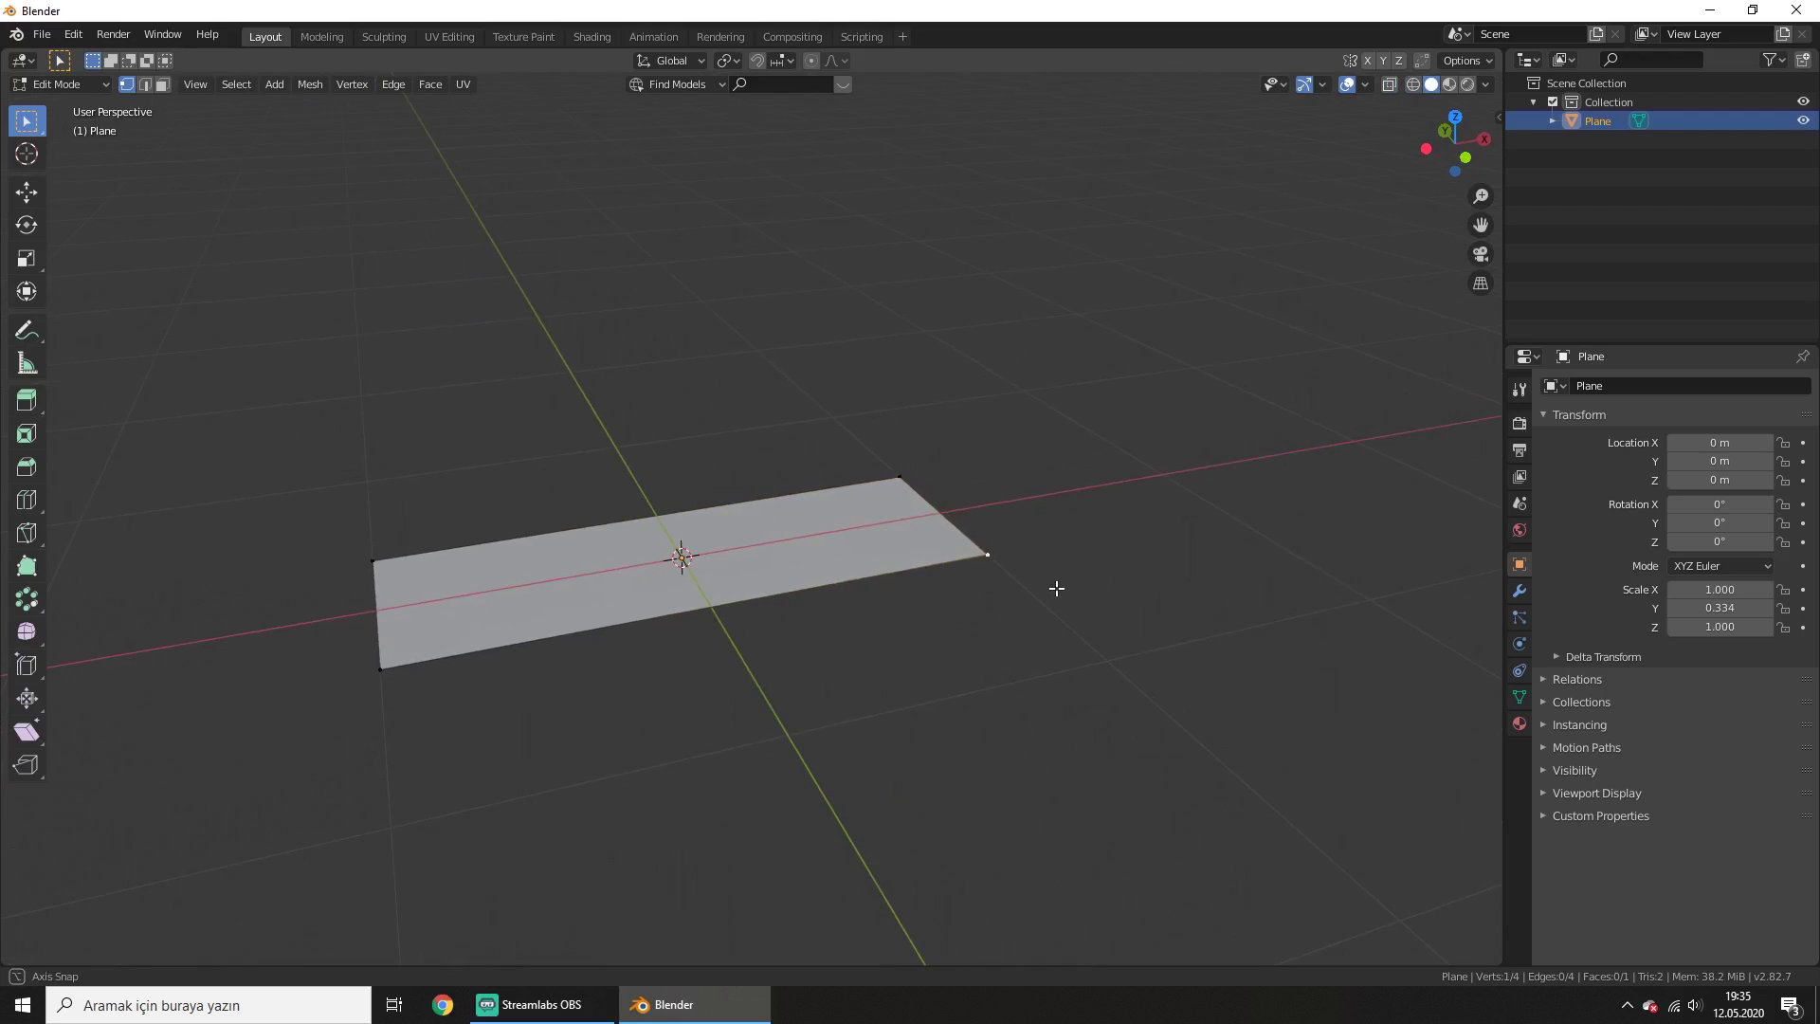
{"action": "right_click", "coordinate": [965, 407]}
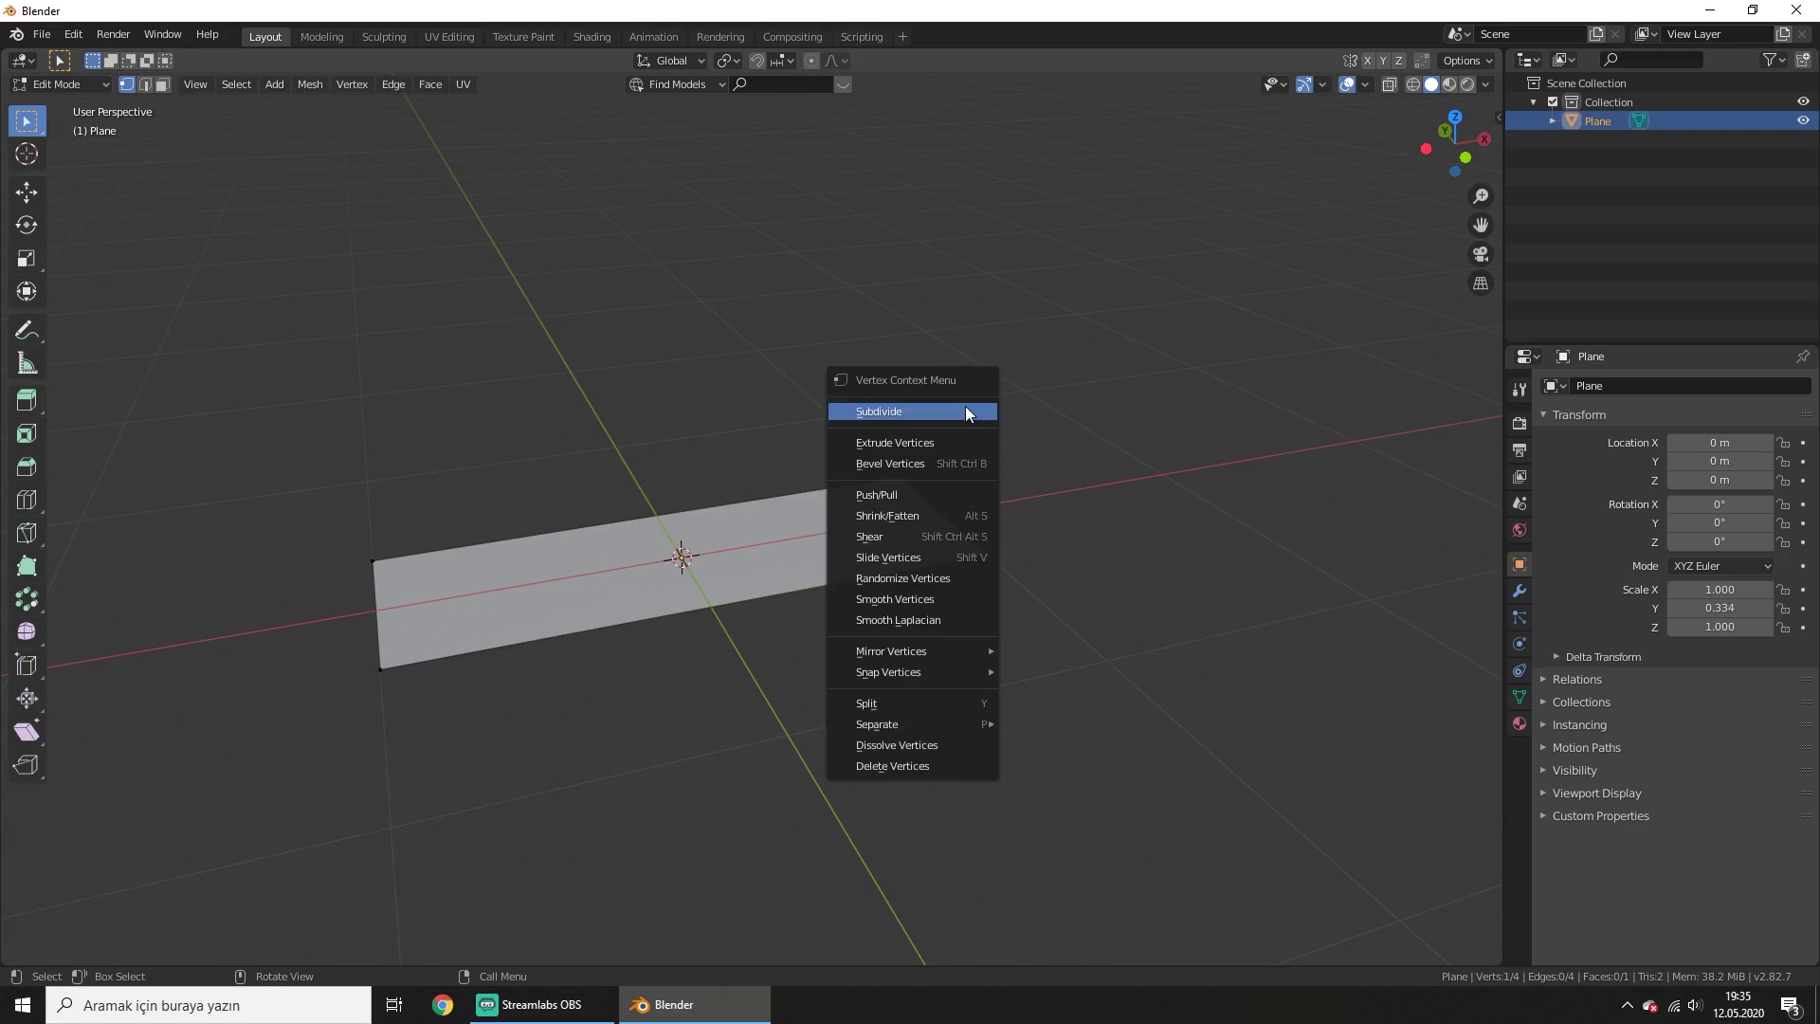
{"action": "left_click", "coordinate": [975, 557]}
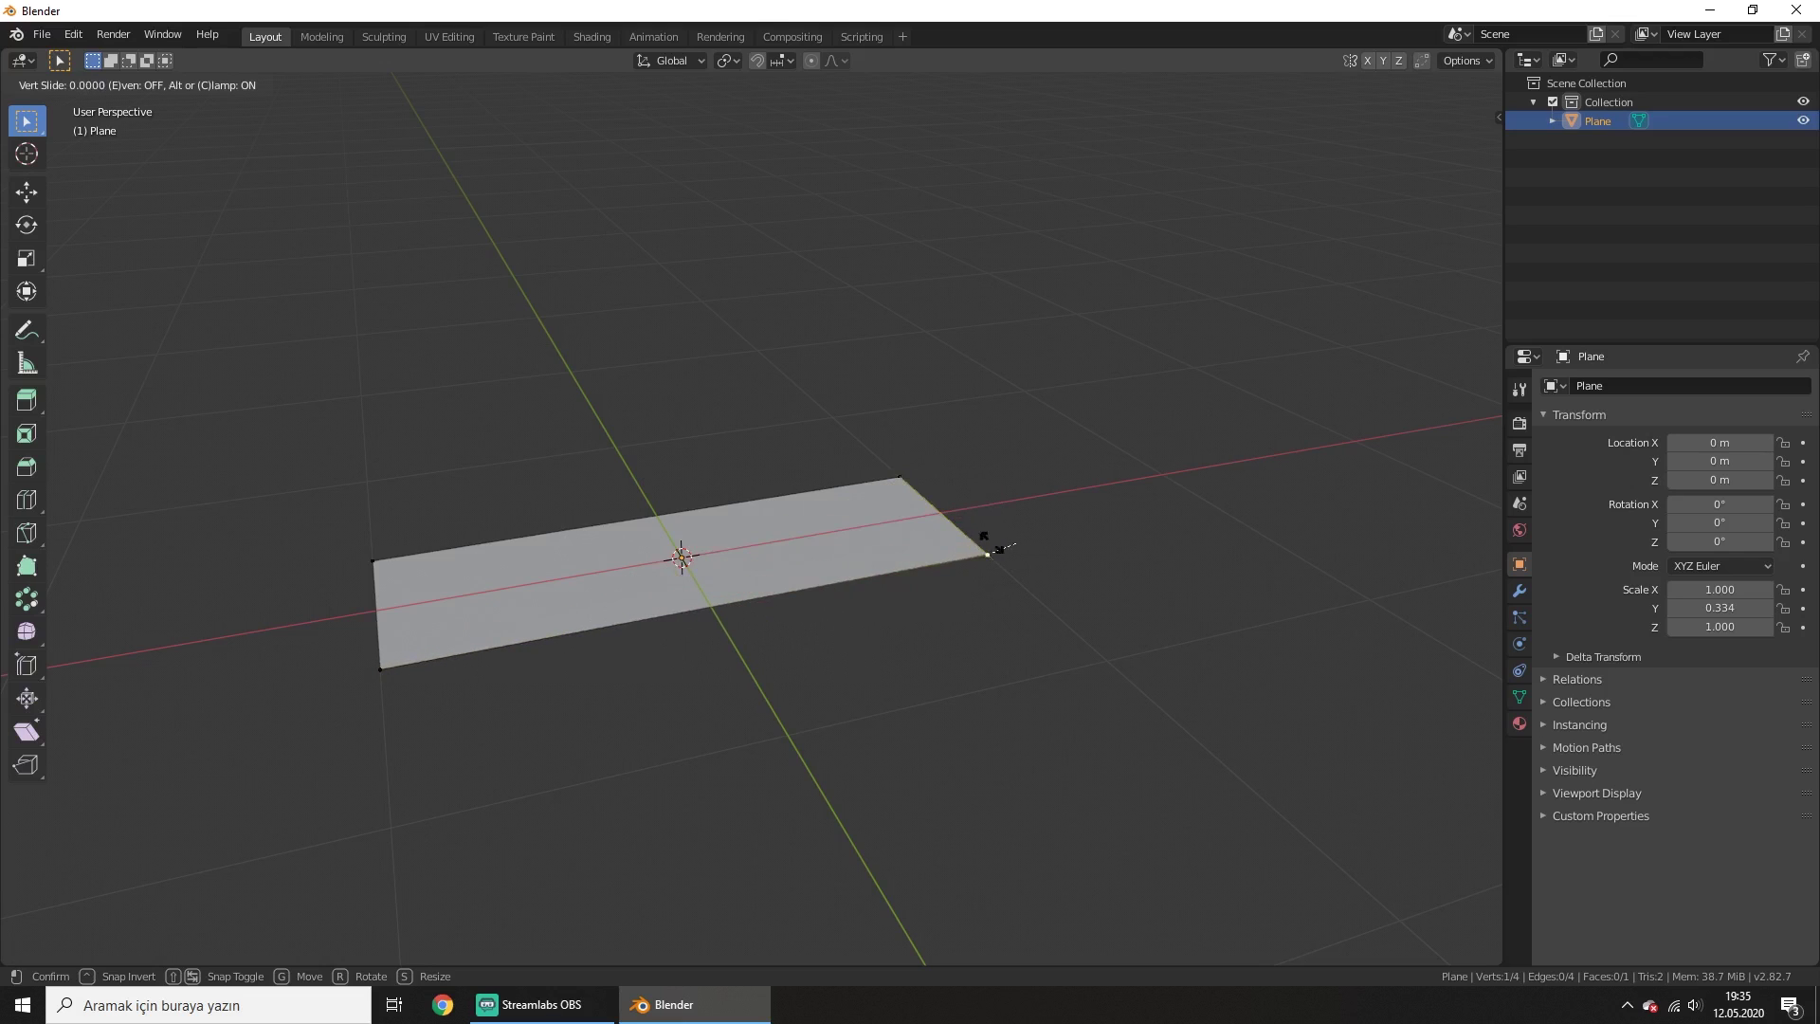
{"action": "left_click", "coordinate": [953, 476]}
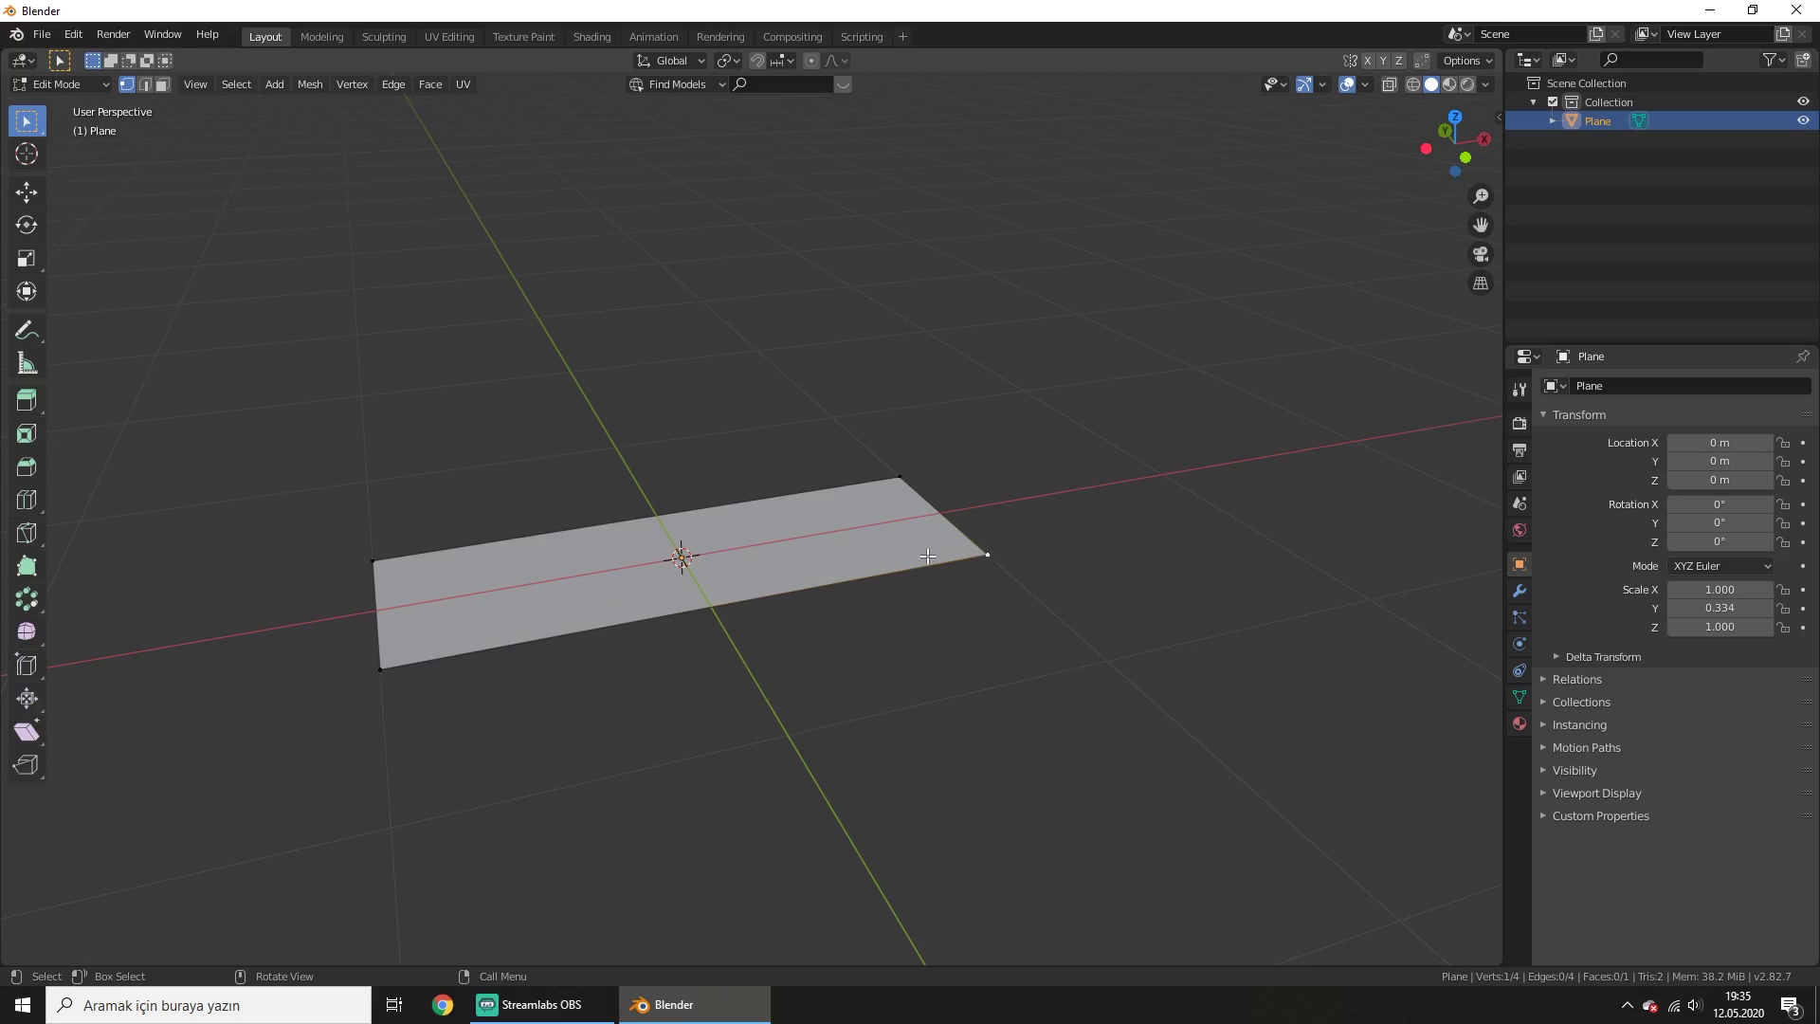
{"action": "right_click", "coordinate": [1017, 471]}
{"action": "left_click", "coordinate": [1016, 471]}
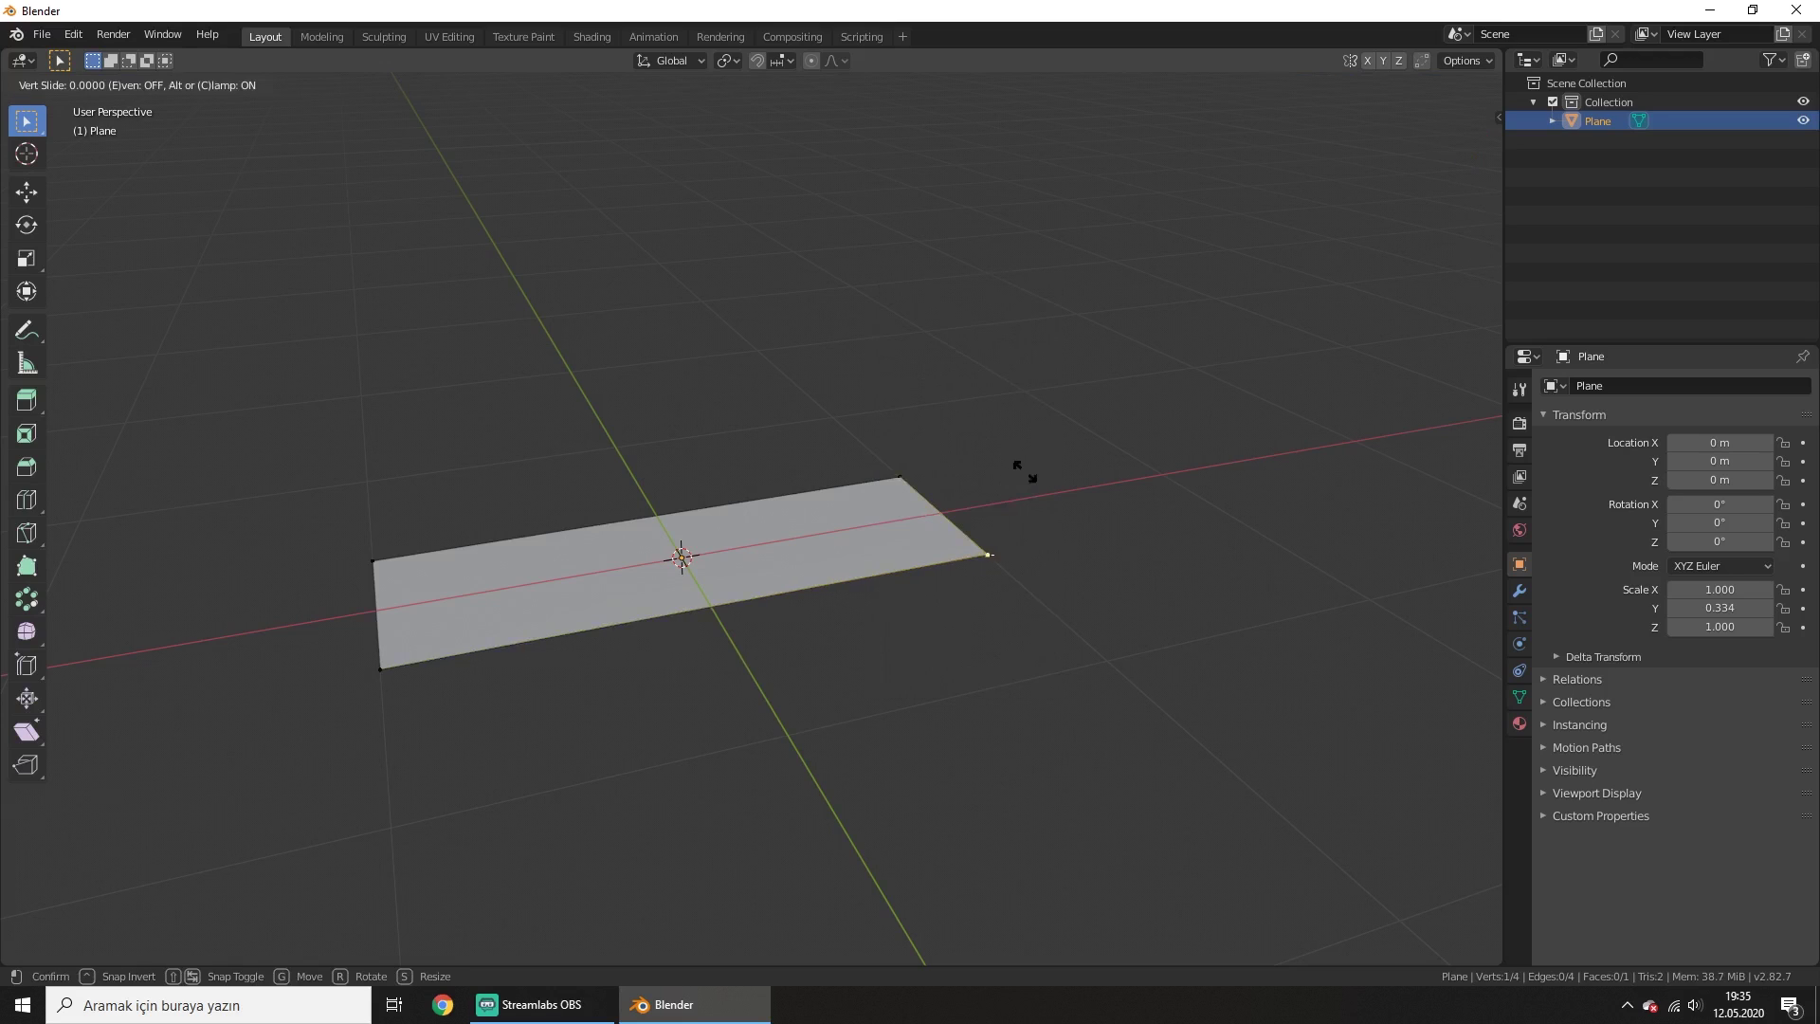
{"action": "left_click", "coordinate": [1080, 432]}
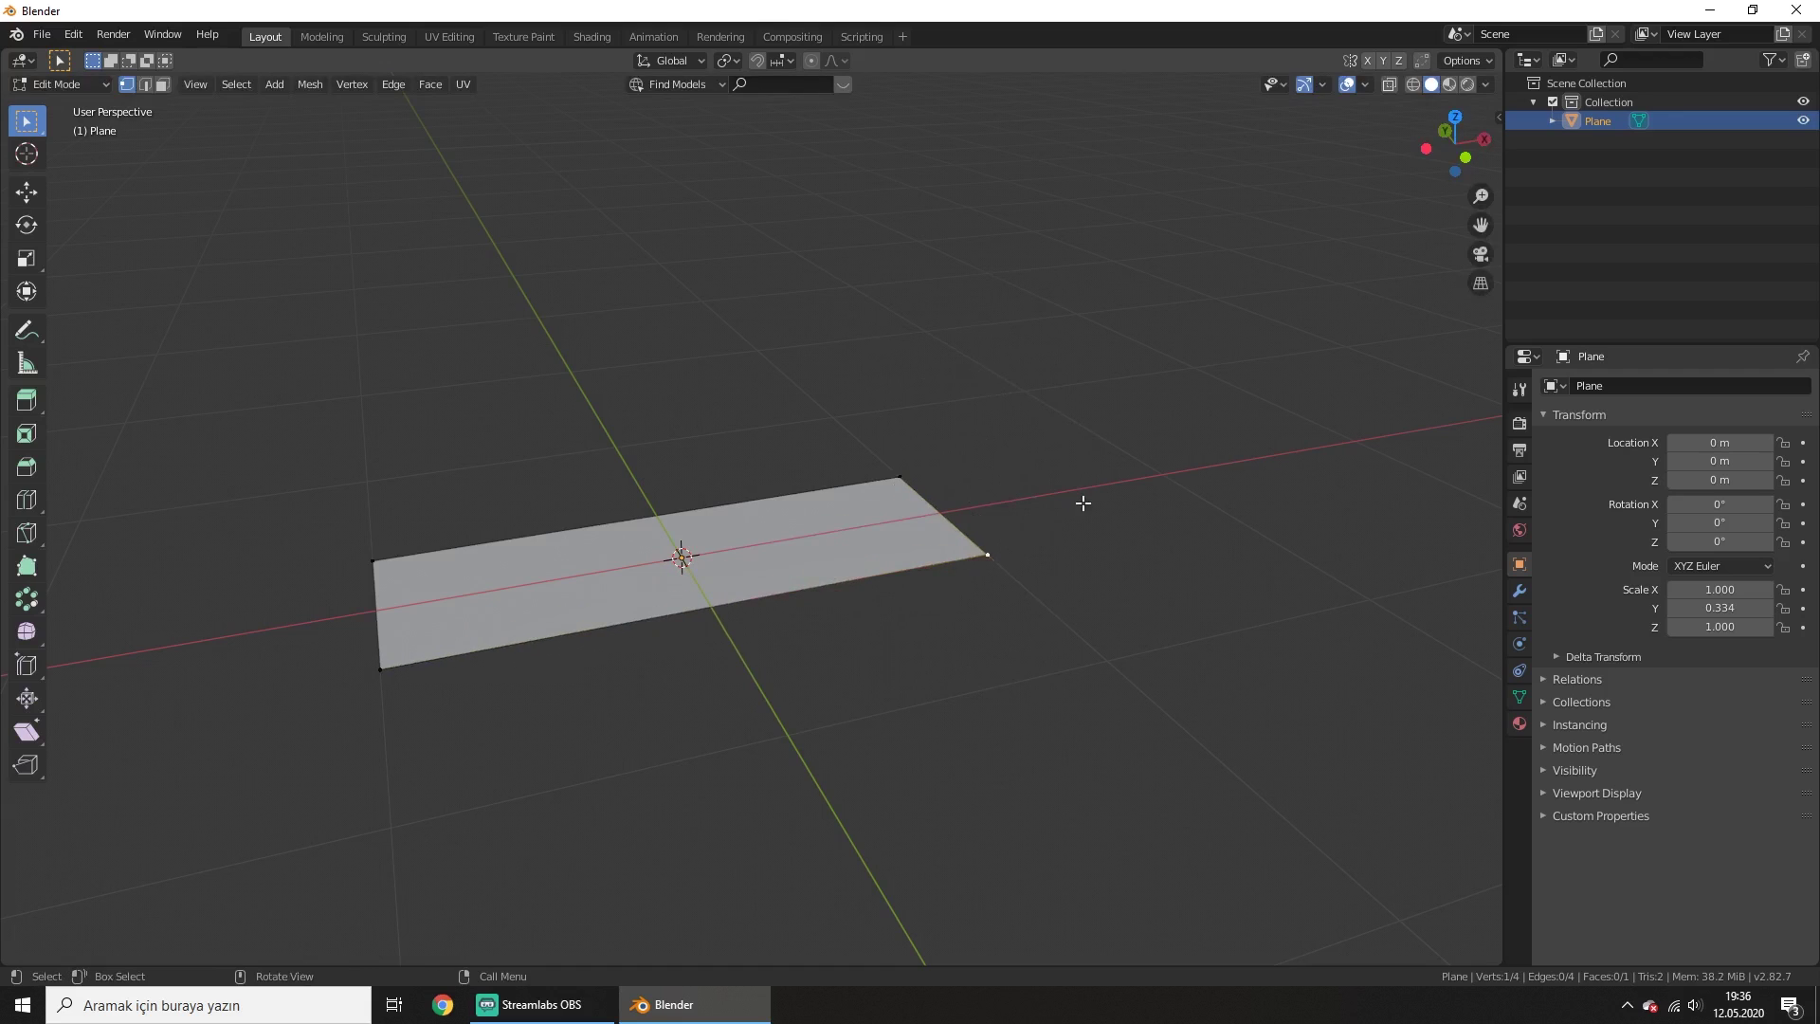
{"action": "key", "text": "shift+v"}
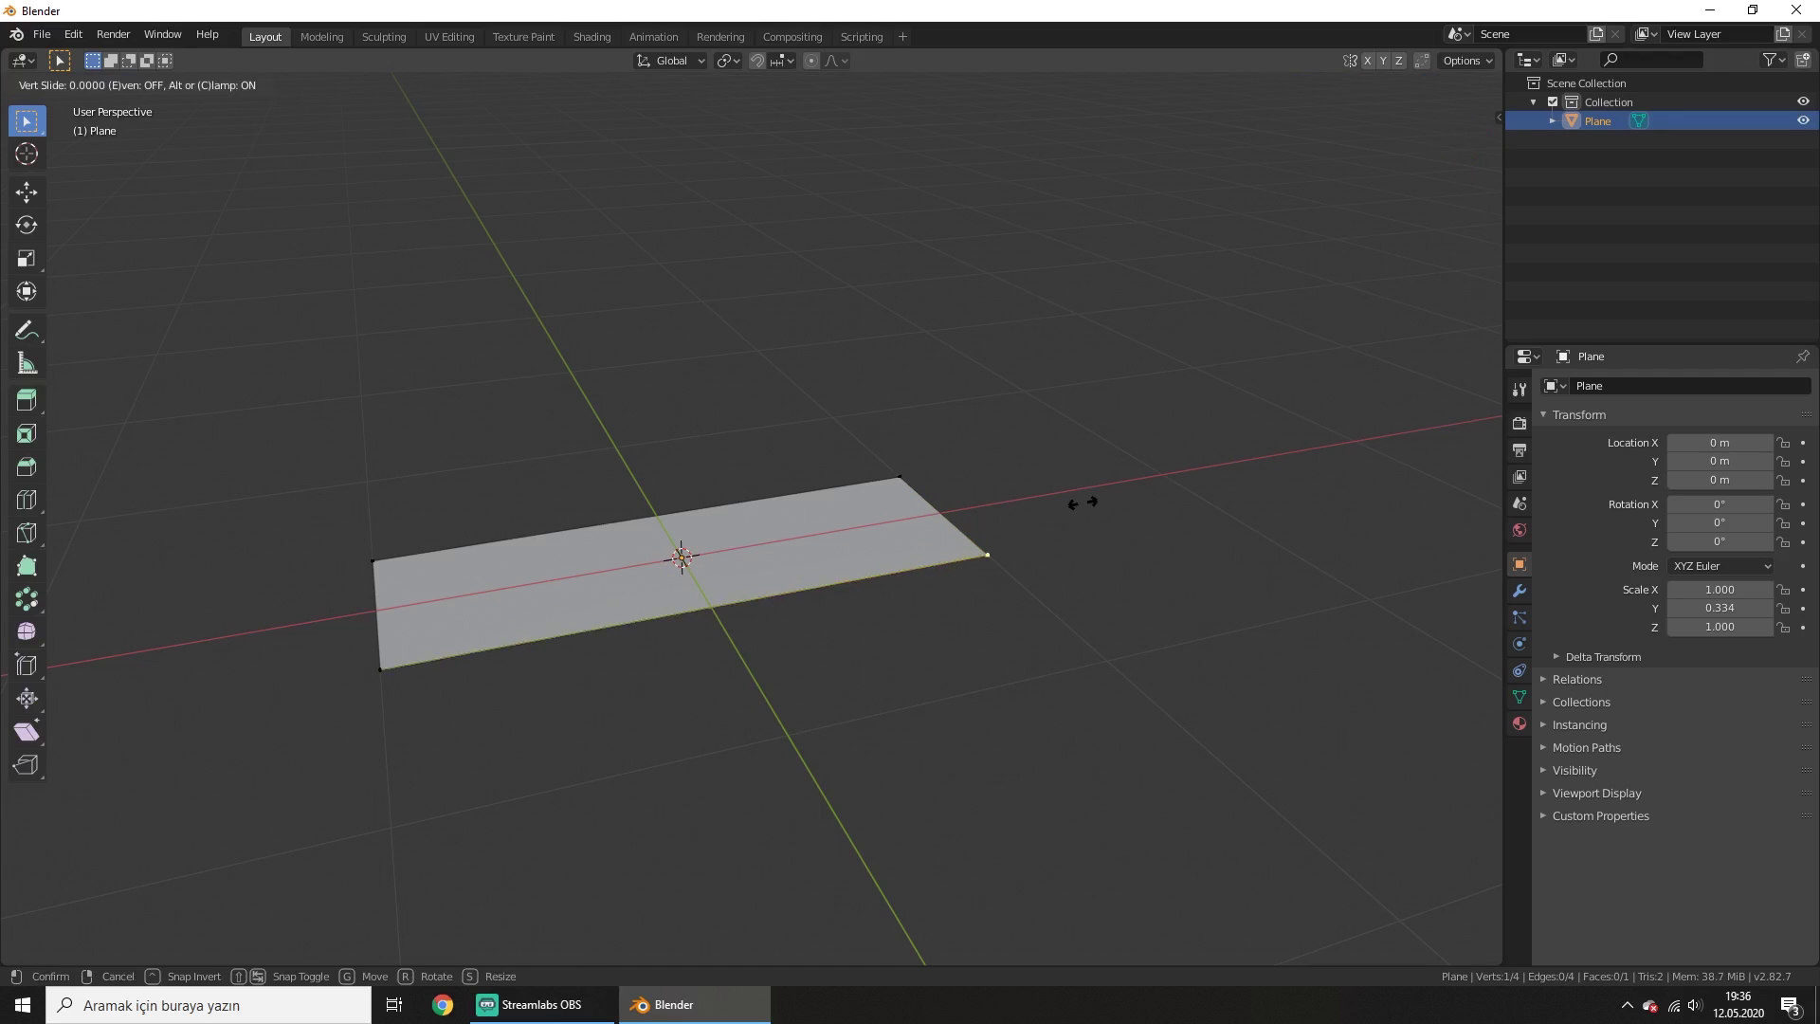
{"action": "left_click", "coordinate": [1080, 537]}
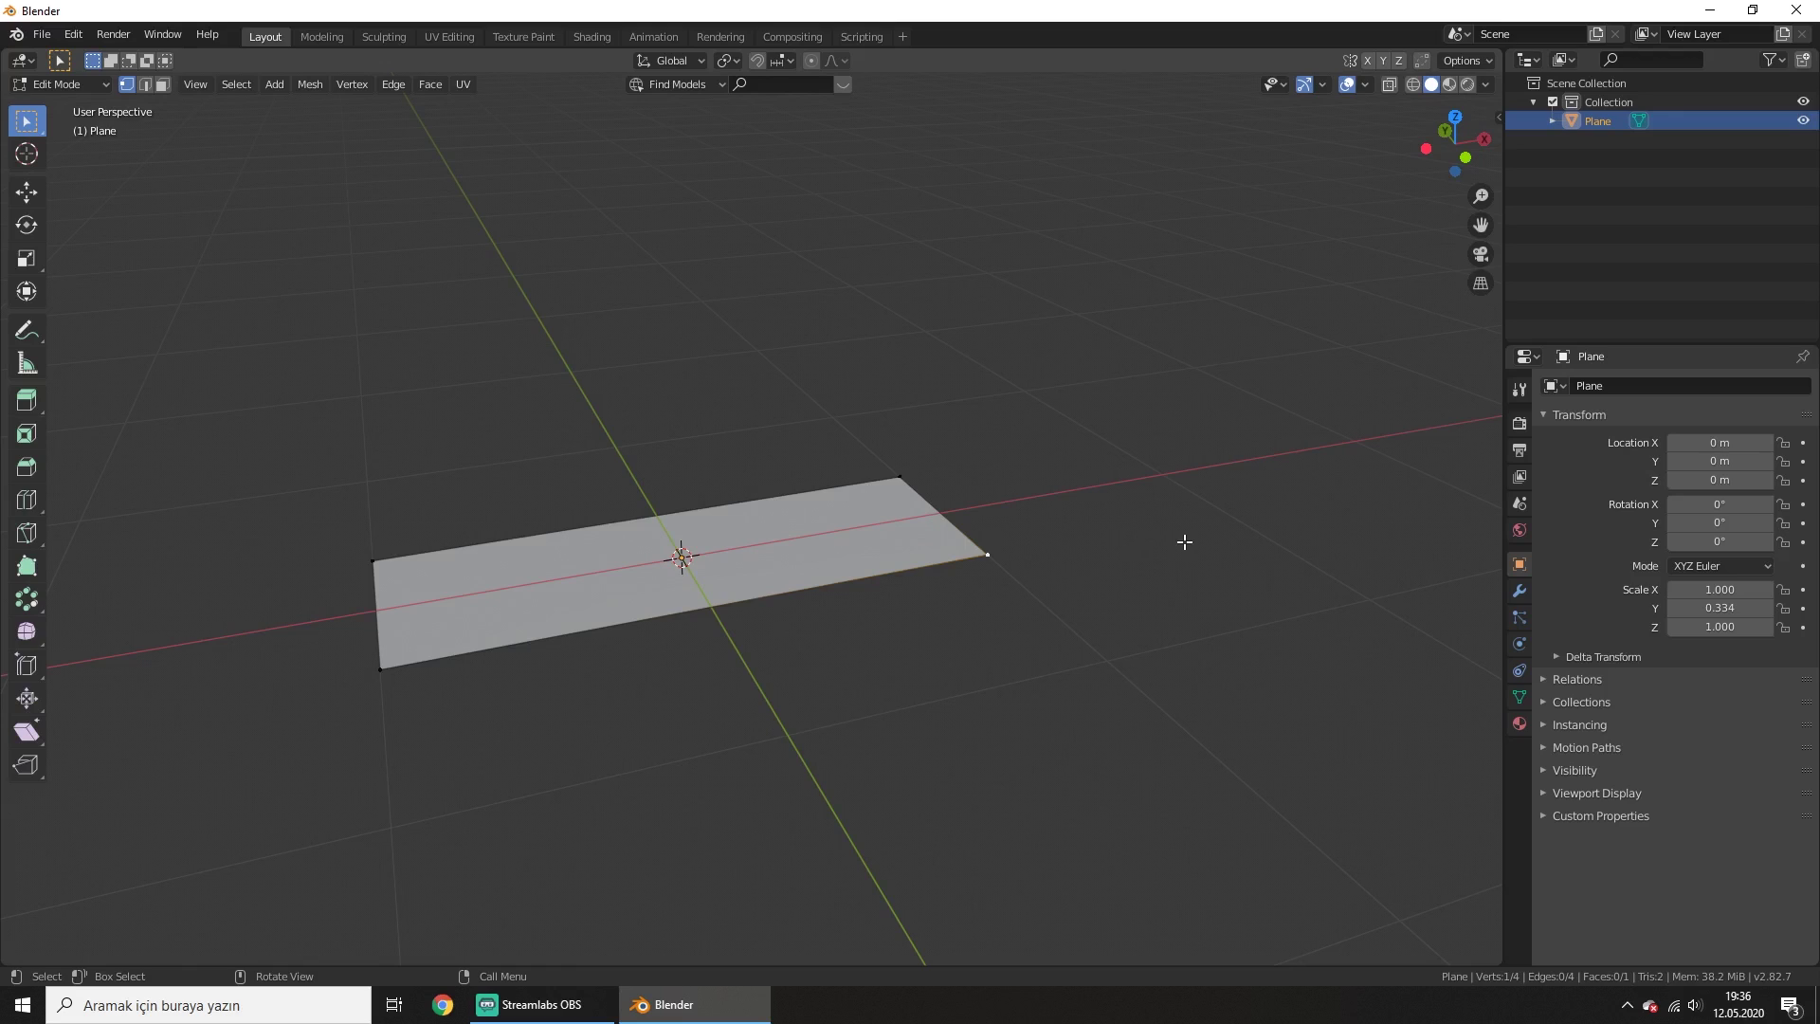
{"action": "key", "text": "shift+v"}
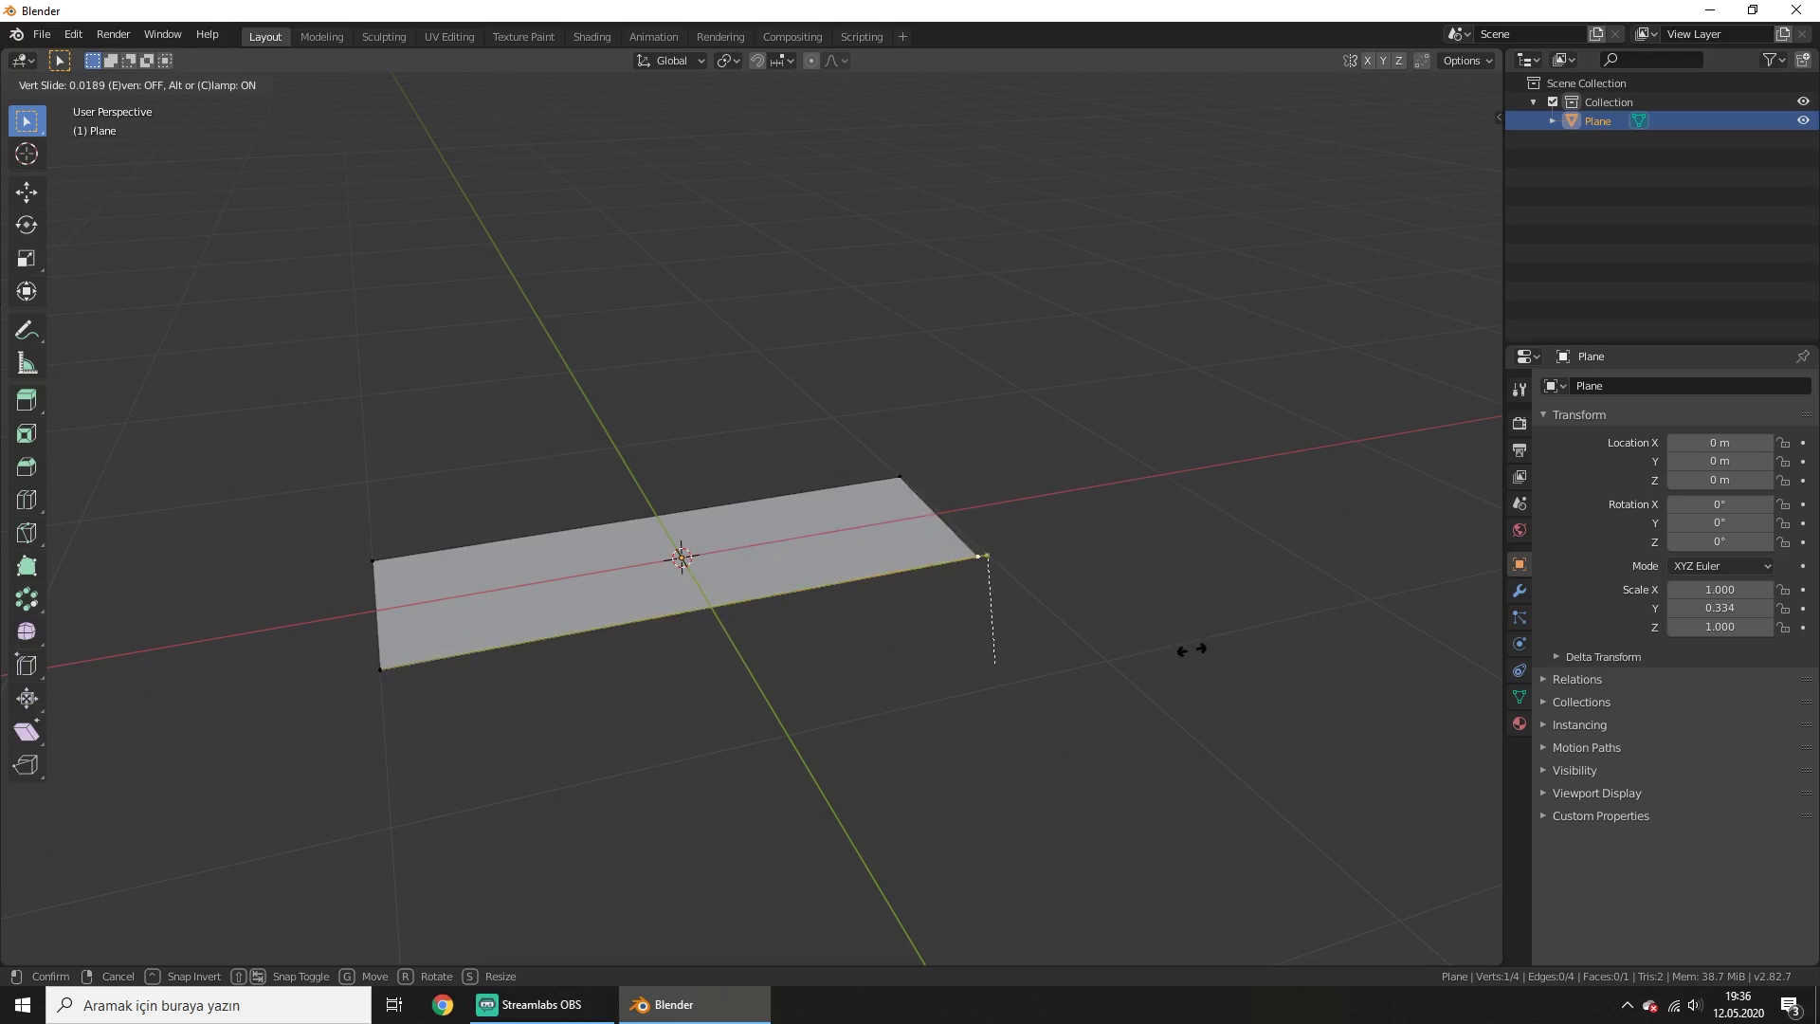
{"action": "right_click", "coordinate": [1204, 594]}
{"action": "key", "text": "2"}
{"action": "middle_click_drag", "start_coordinate": [926, 724], "coordinate": [928, 682]}
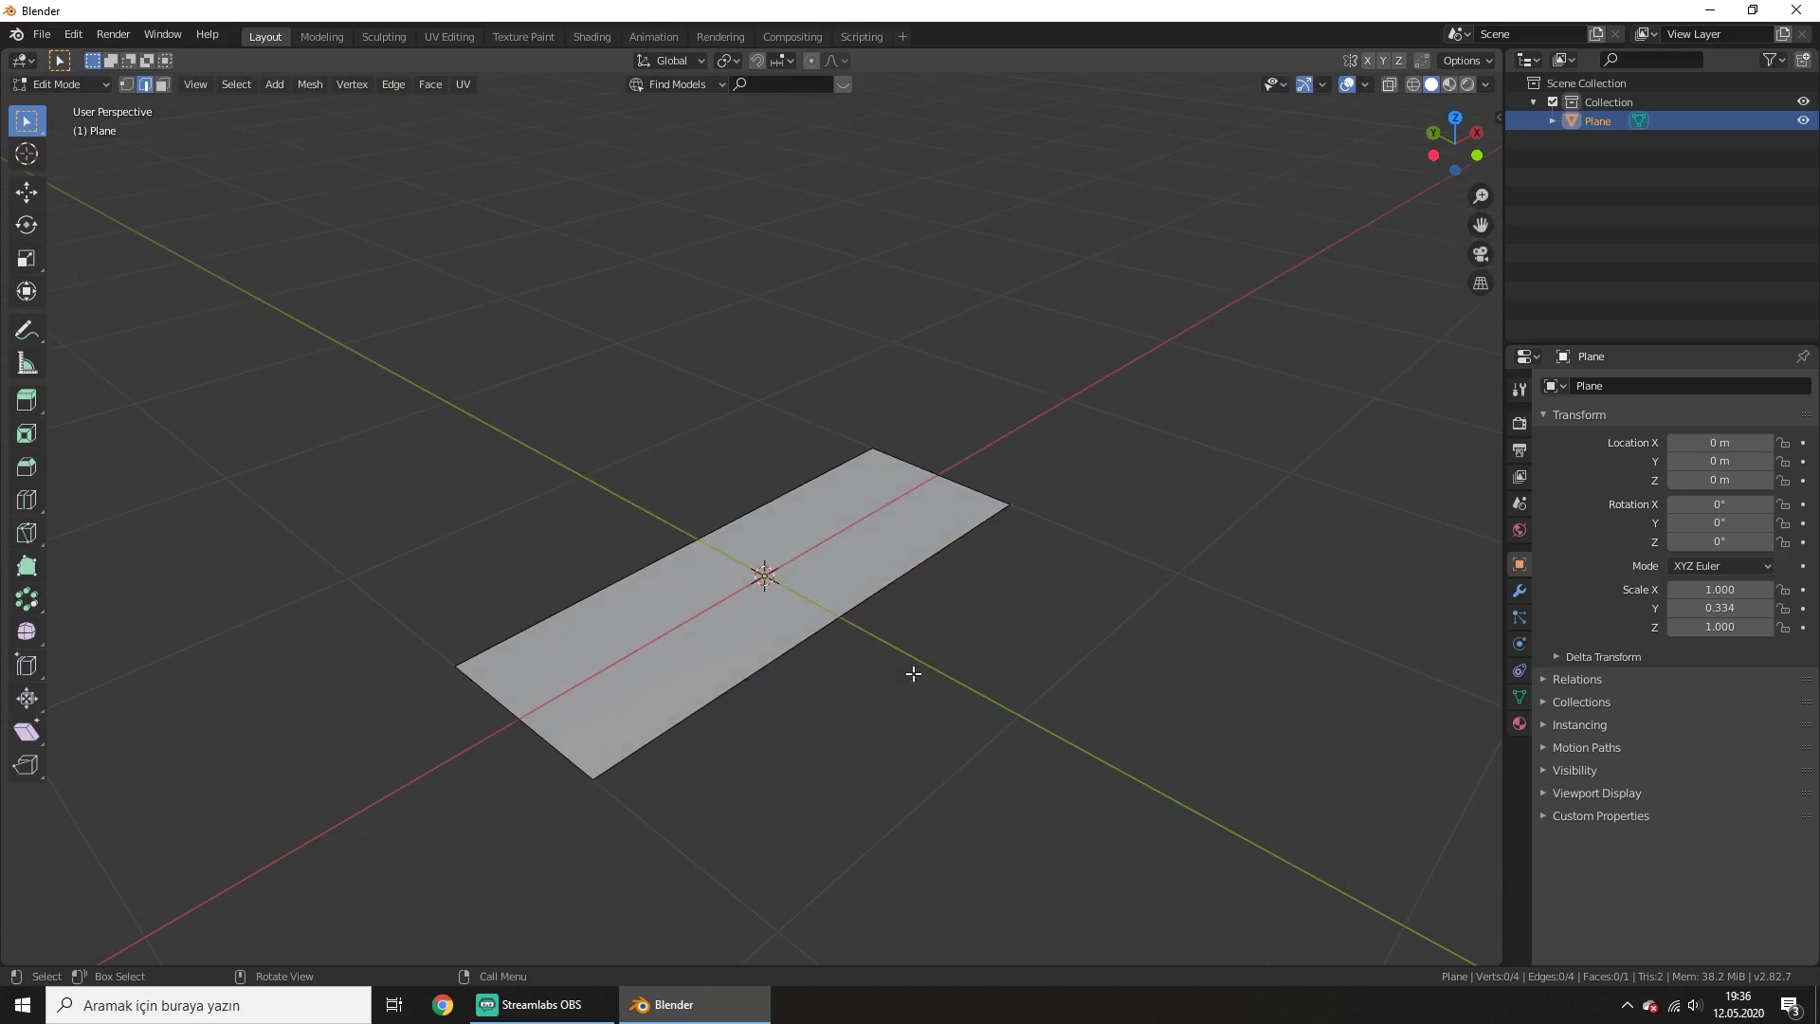
Try sliding the lower-right edge, then cancel the slide
{"action": "left_click", "coordinate": [799, 646]}
{"action": "key", "text": "g"}
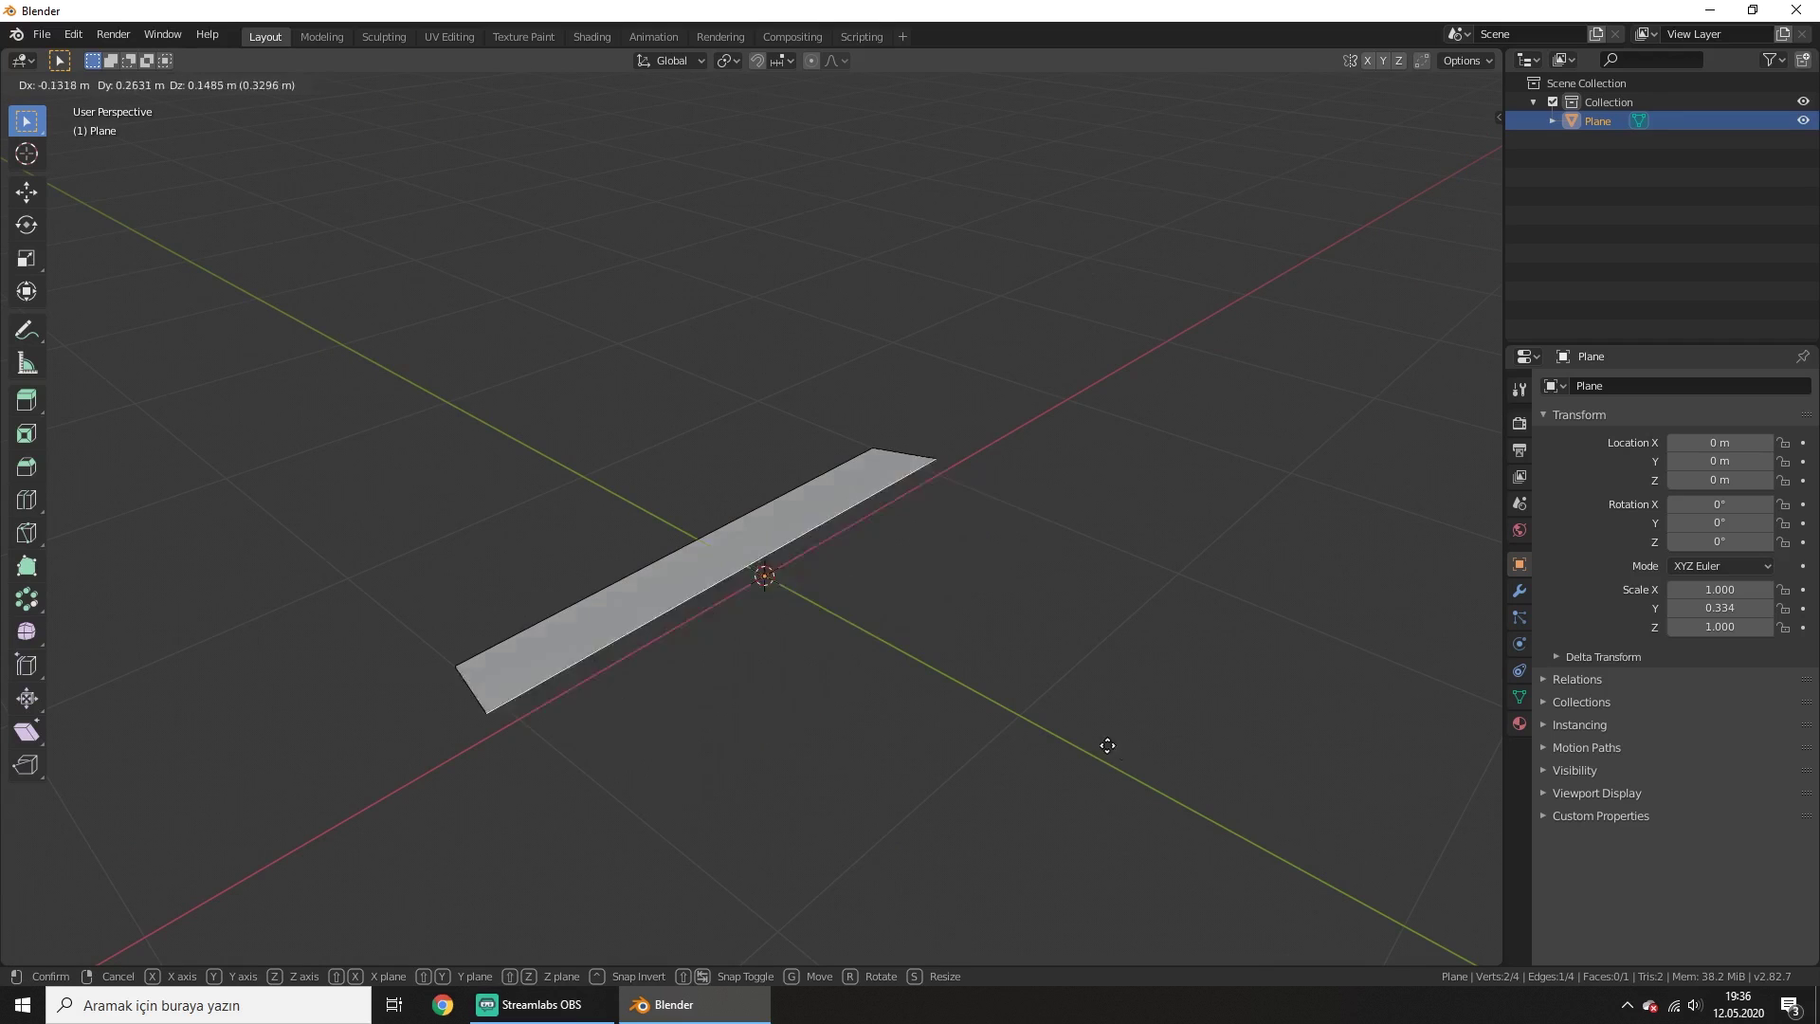
{"action": "key", "text": "g"}
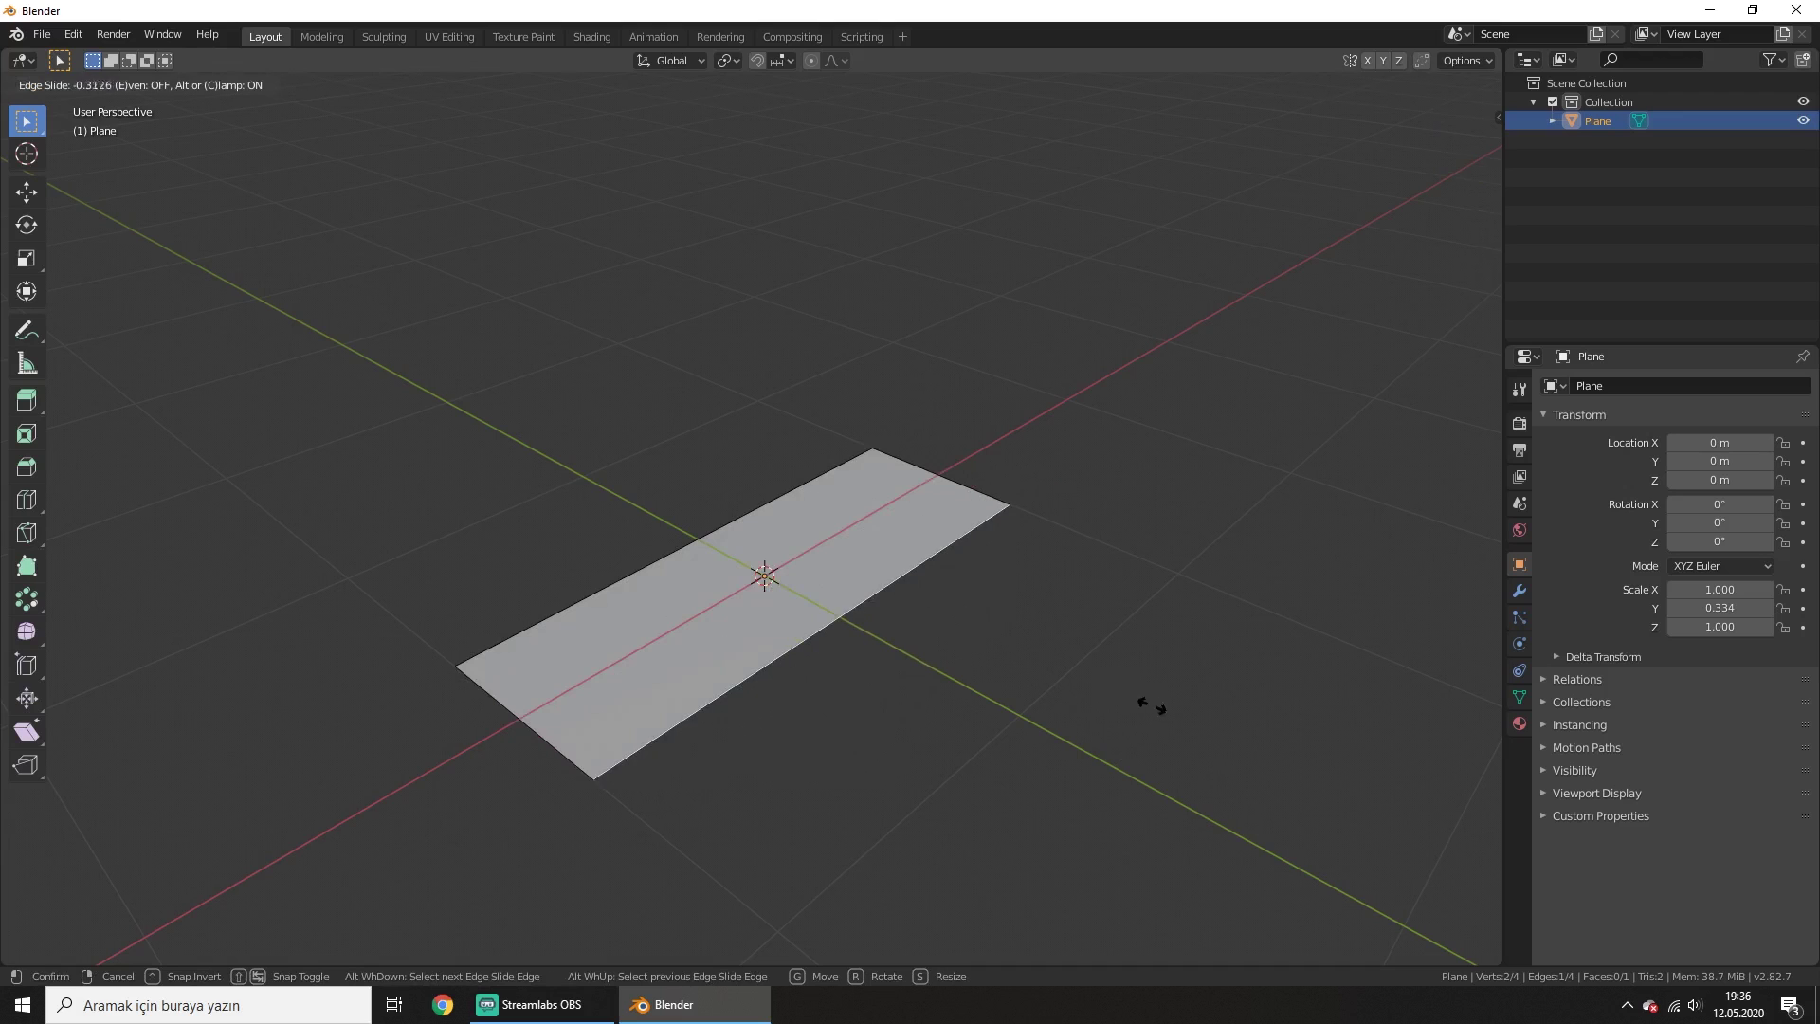
{"action": "right_click", "coordinate": [1090, 673]}
{"action": "middle_click_drag", "start_coordinate": [1143, 647], "coordinate": [877, 652]}
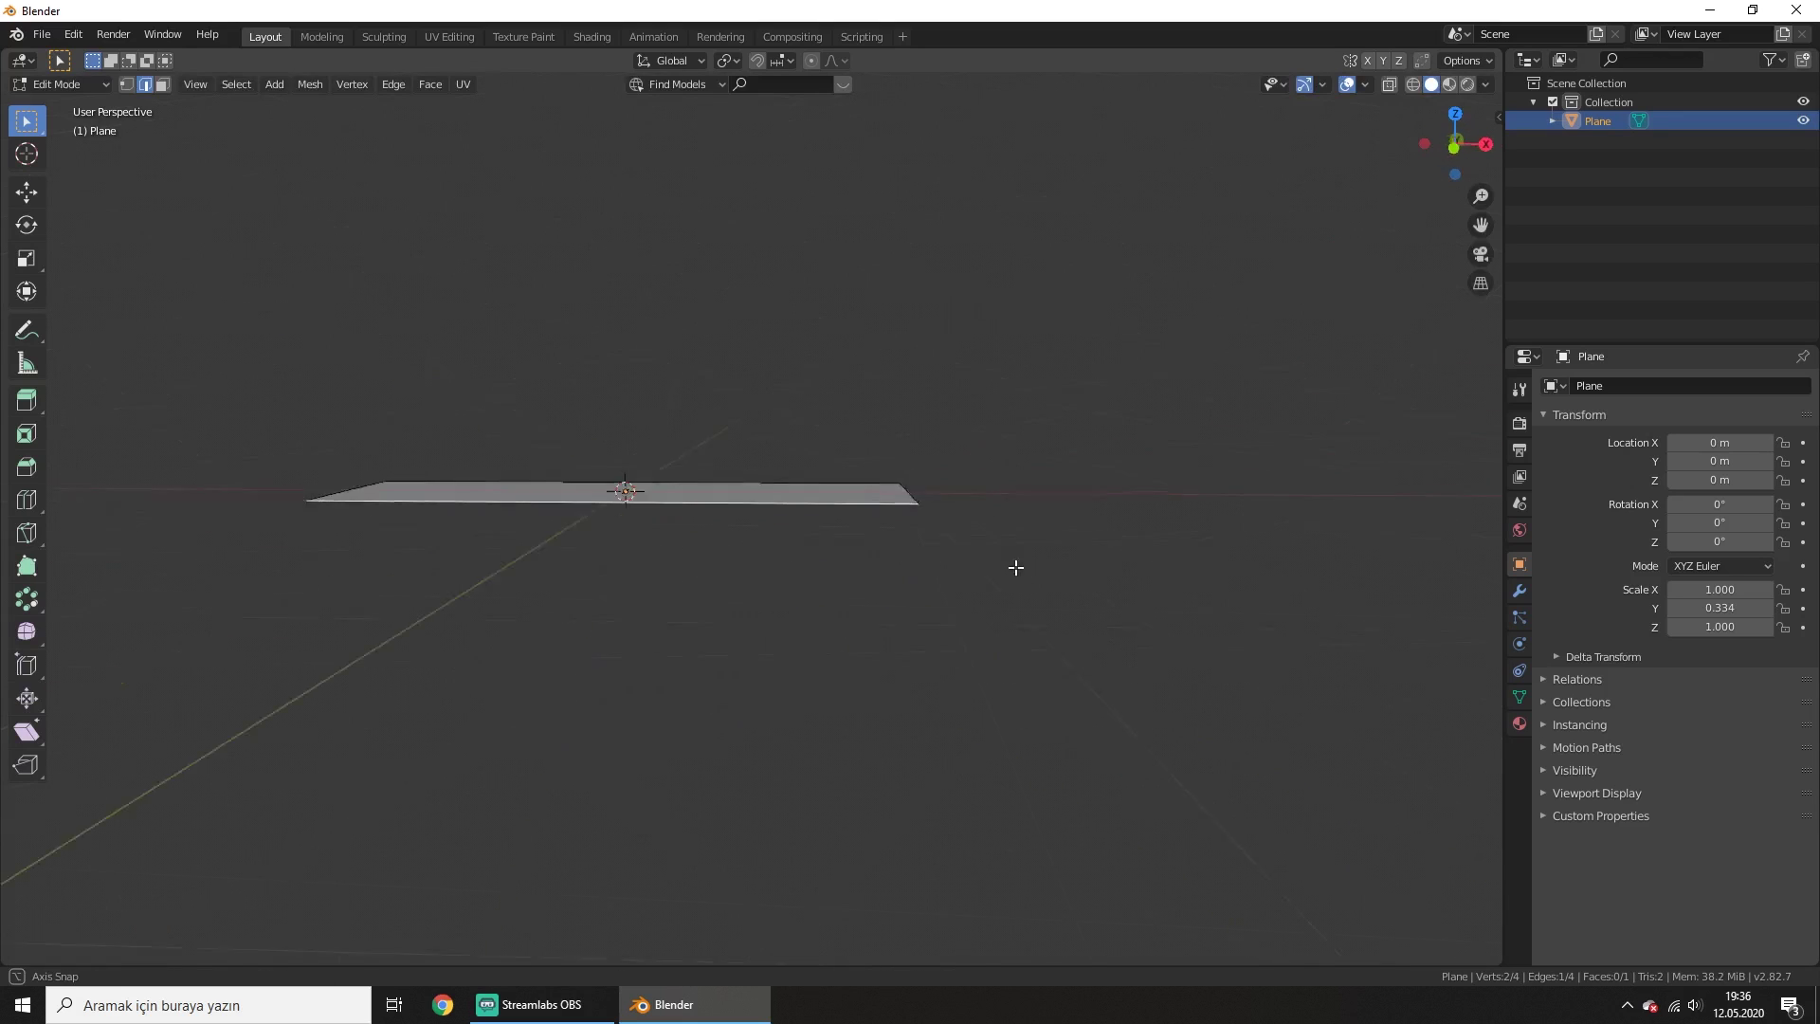
Try a vertex slide on a corner vertex, then cancel it
{"action": "key", "text": "1"}
{"action": "left_click", "coordinate": [828, 622]}
{"action": "mouse_move", "coordinate": [906, 630]}
{"action": "middle_mouse_down"}
{"action": "mouse_move", "coordinate": [853, 675]}
{"action": "mouse_move", "coordinate": [642, 652]}
{"action": "mouse_move", "coordinate": [697, 618]}
{"action": "mouse_move", "coordinate": [975, 574]}
{"action": "middle_mouse_up"}
{"action": "key", "text": "shift+v"}
{"action": "right_click", "coordinate": [884, 648]}
Start an Edge Slide on the front edge from the edge menu, then cancel it
{"action": "left_click", "coordinate": [628, 614]}
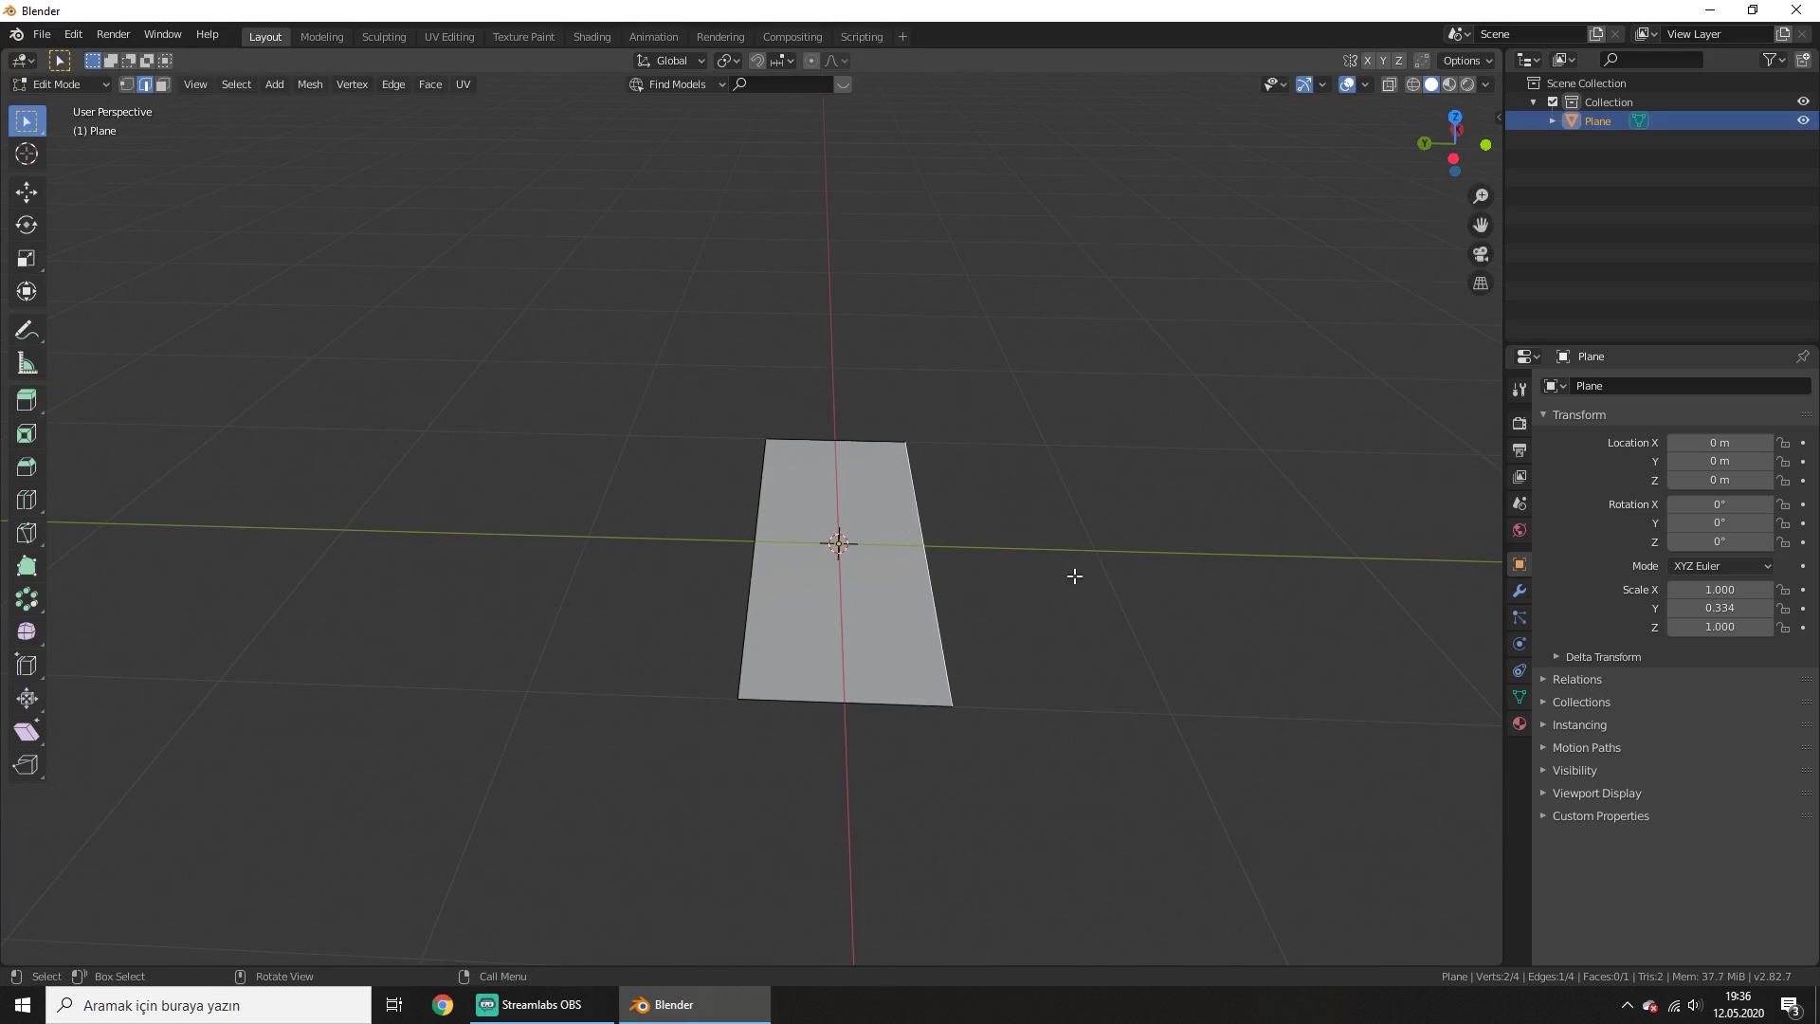
{"action": "right_click", "coordinate": [921, 540]}
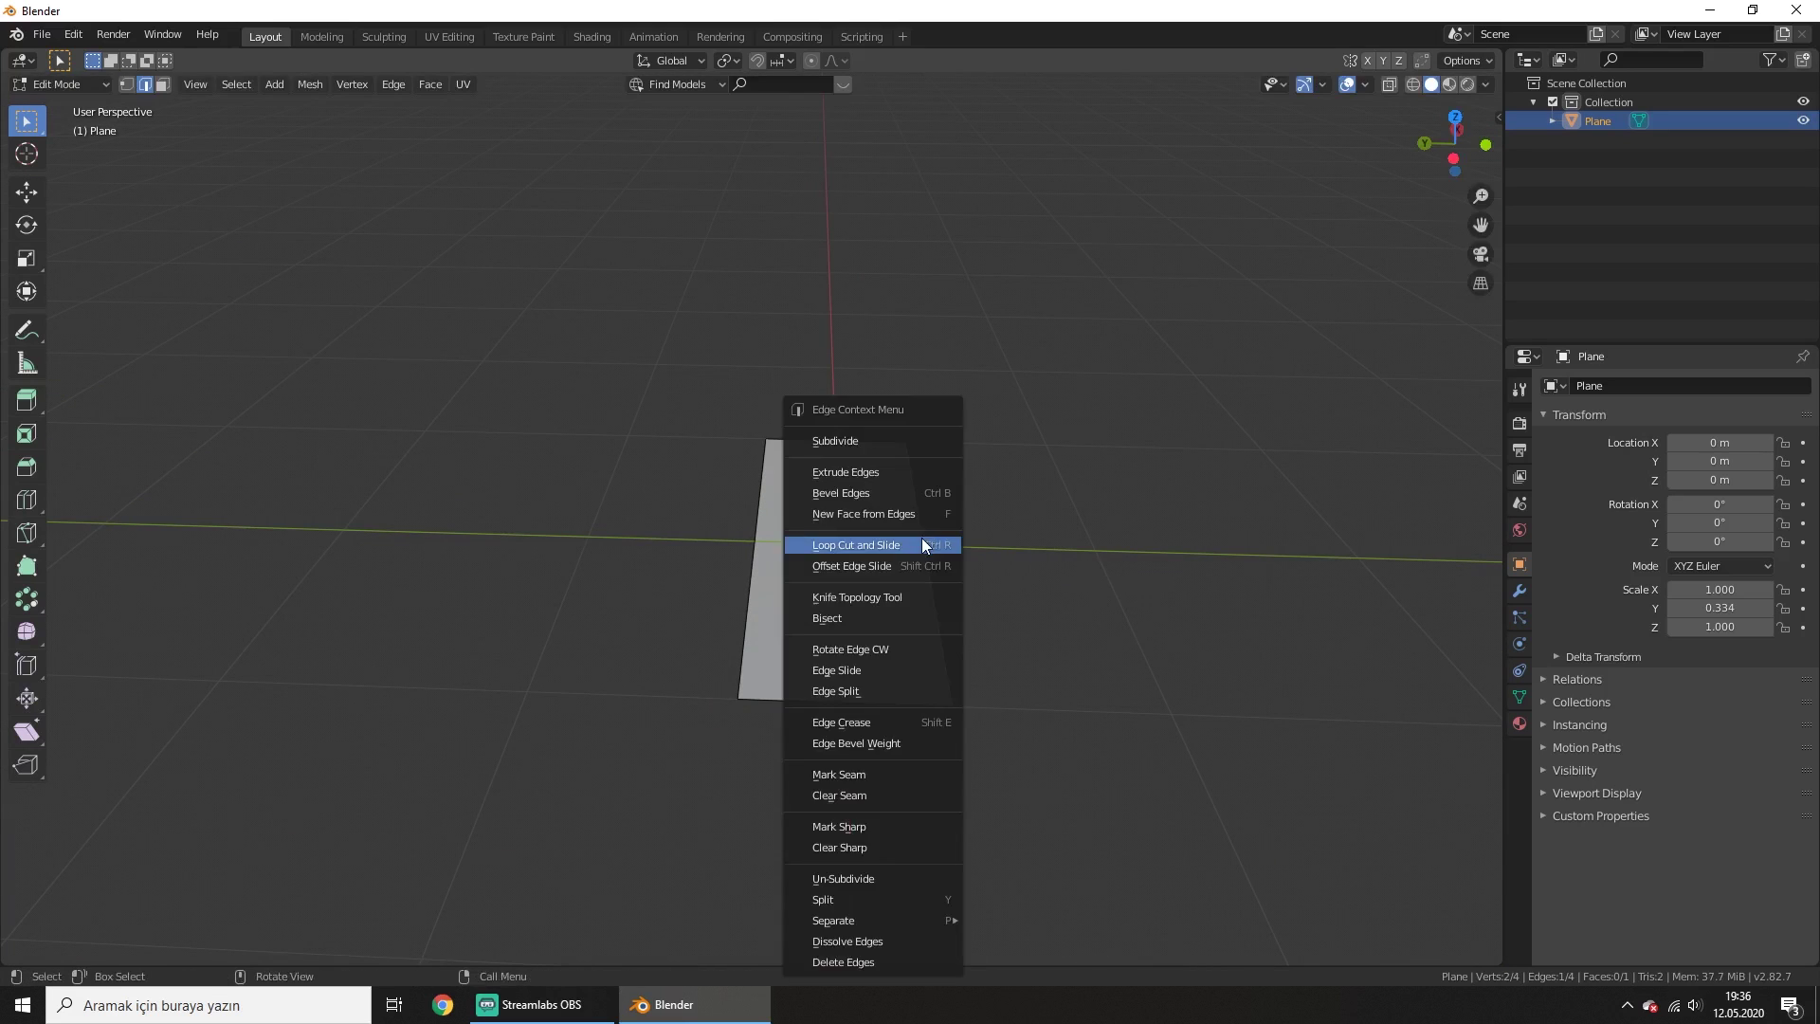
{"action": "right_click", "coordinate": [1015, 518]}
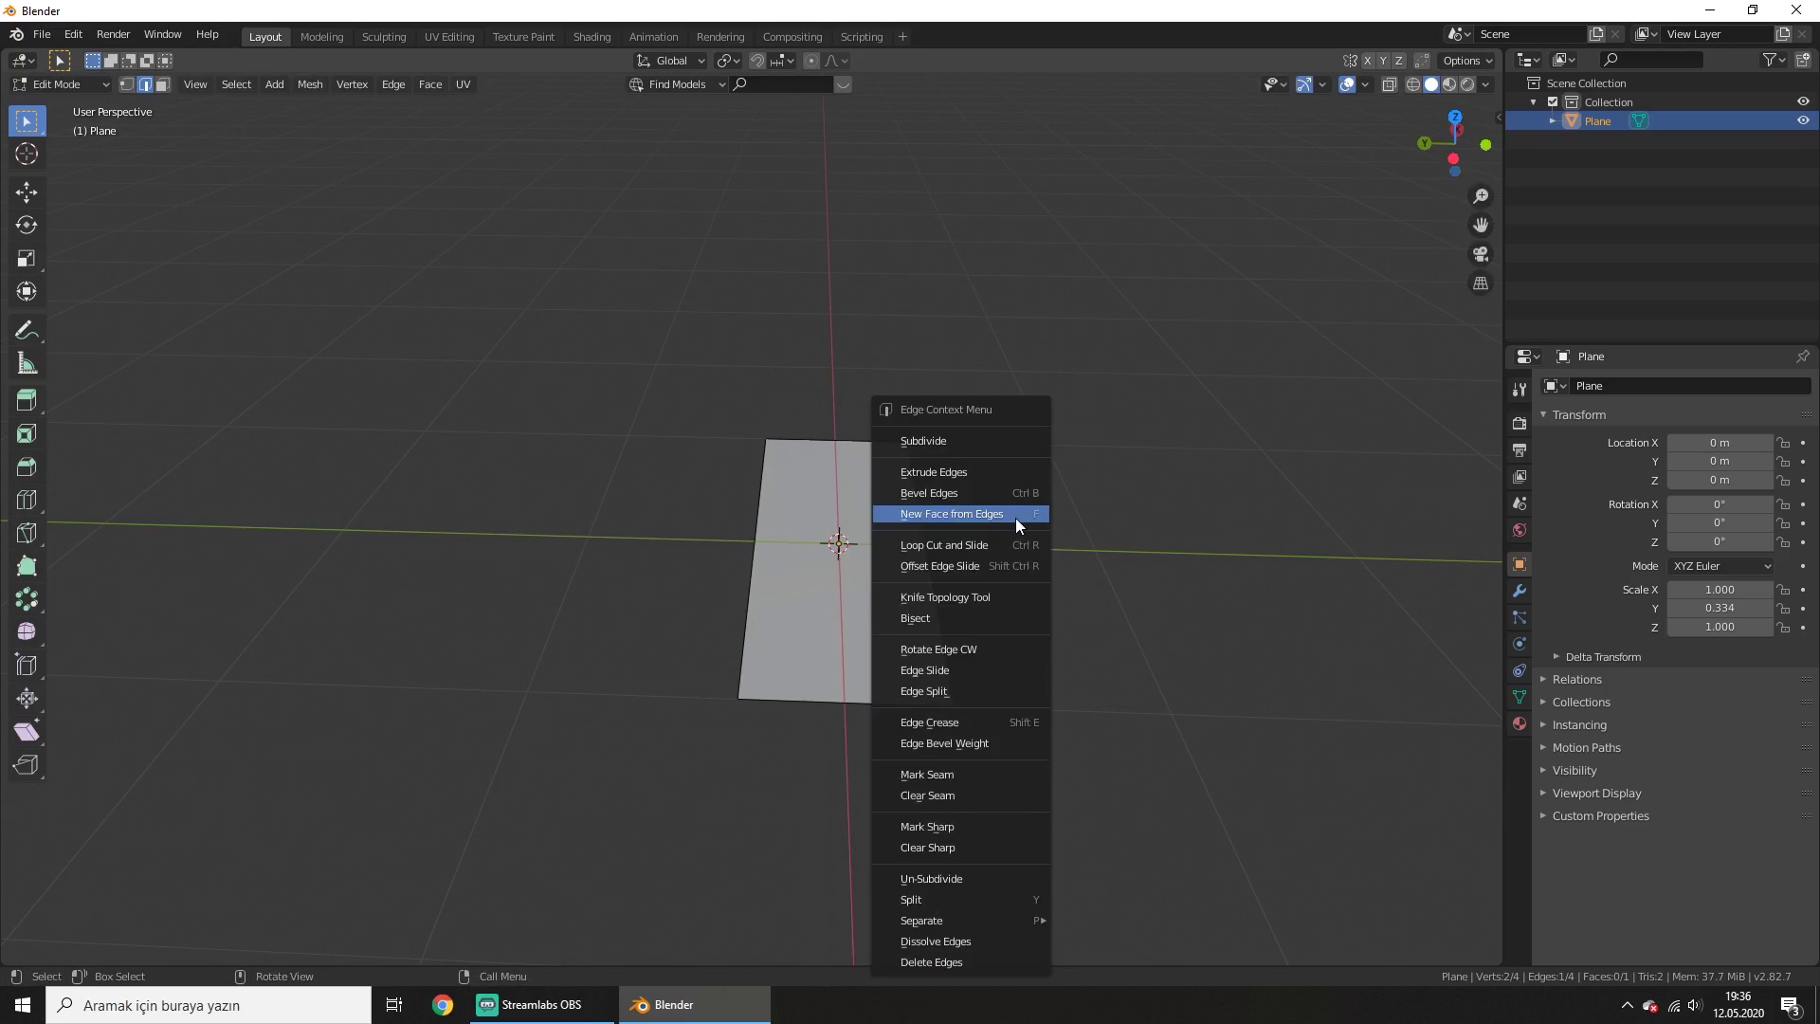
{"action": "left_click", "coordinate": [1008, 675]}
{"action": "right_click", "coordinate": [1037, 659]}
Deselect the edge and return to Object Mode
{"action": "middle_click_drag", "start_coordinate": [1037, 659], "coordinate": [963, 618]}
{"action": "left_click", "coordinate": [963, 618]}
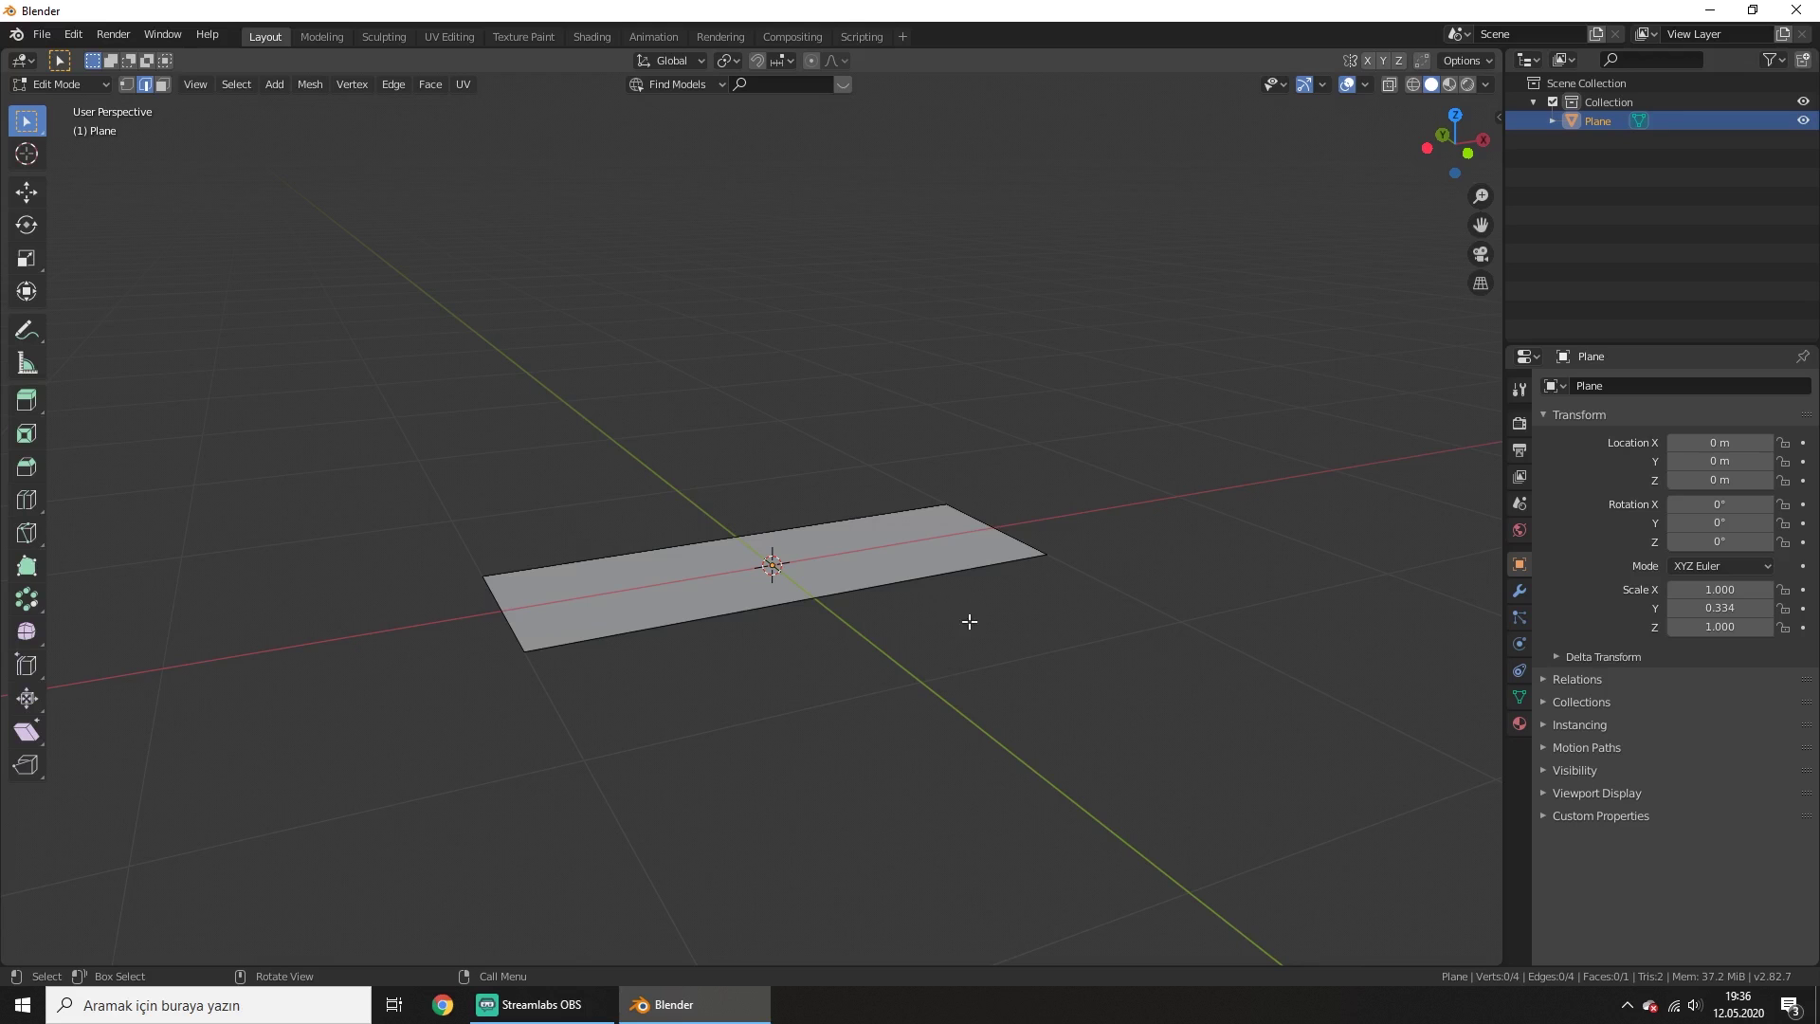
{"action": "key", "text": "Tab"}
{"action": "mouse_move", "coordinate": [1027, 638]}
{"action": "middle_mouse_down"}
{"action": "mouse_move", "coordinate": [862, 561]}
{"action": "mouse_move", "coordinate": [910, 537]}
{"action": "mouse_move", "coordinate": [952, 557]}
{"action": "mouse_move", "coordinate": [1015, 548]}
{"action": "middle_mouse_up"}
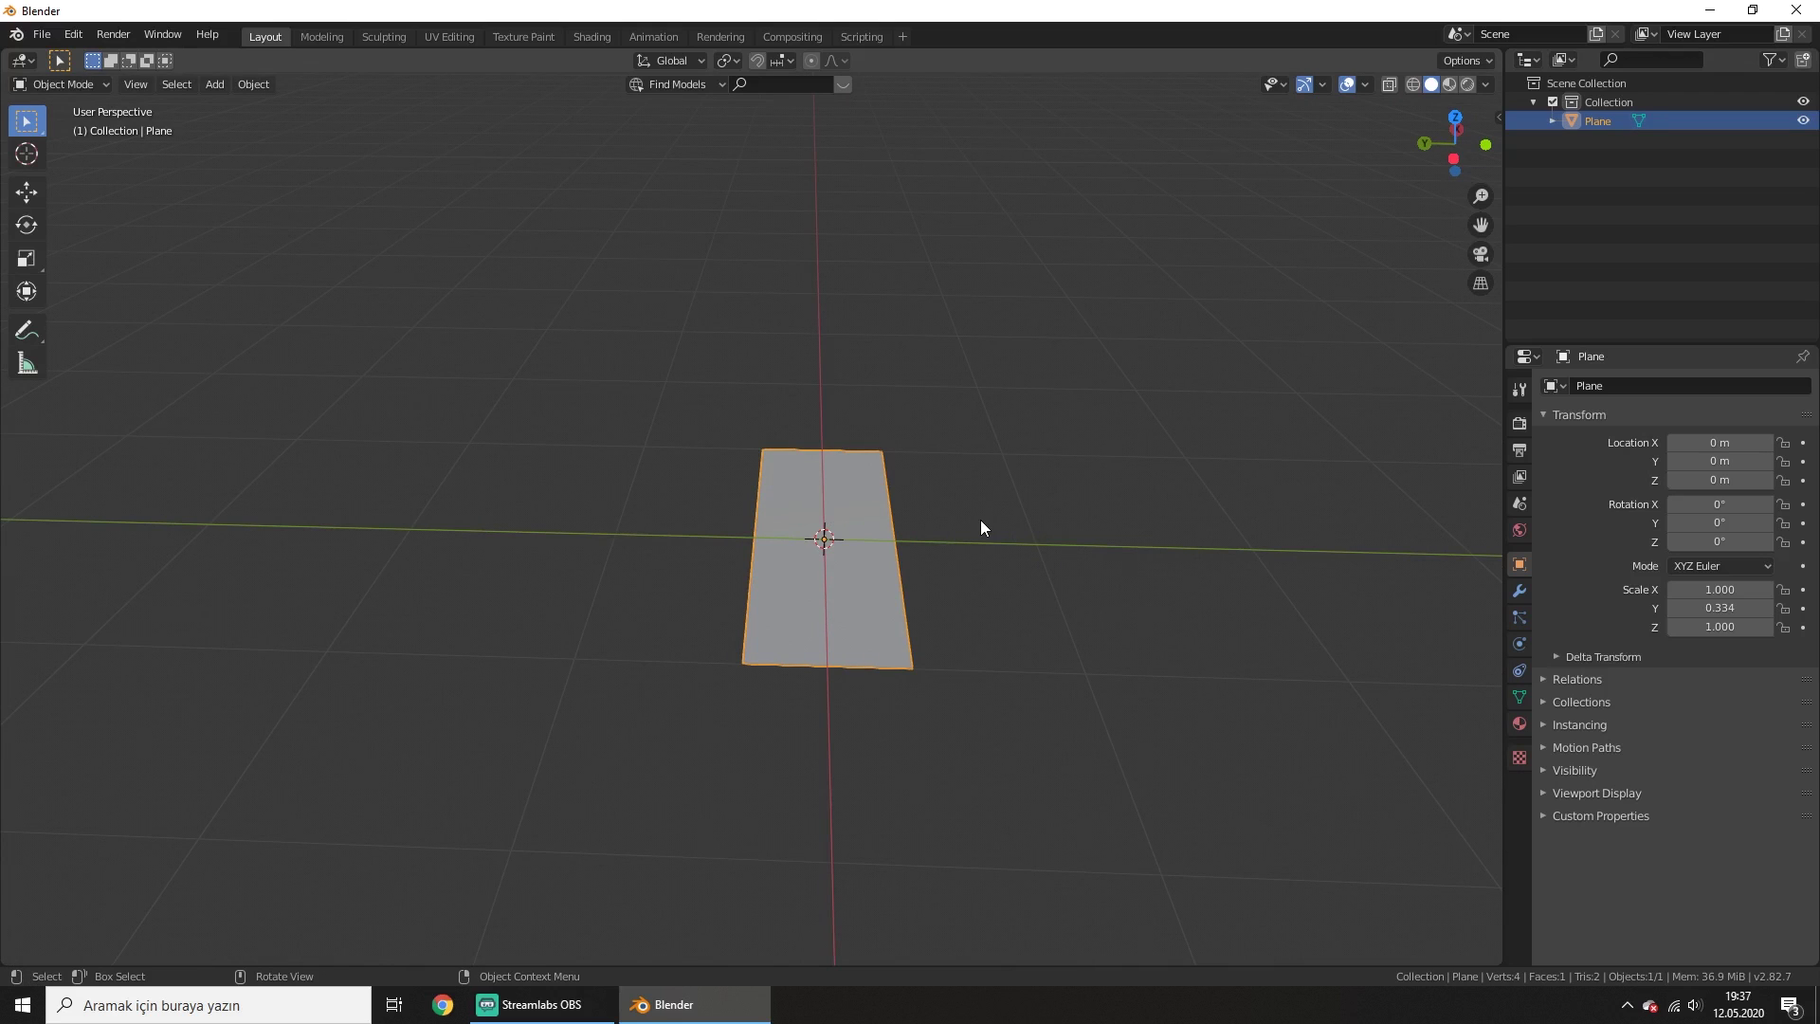
Scale the plane to 0.404 along X
{"action": "mouse_move", "coordinate": [980, 520]}
{"action": "middle_mouse_down"}
{"action": "mouse_move", "coordinate": [1050, 526]}
{"action": "mouse_move", "coordinate": [960, 560]}
{"action": "middle_mouse_up"}
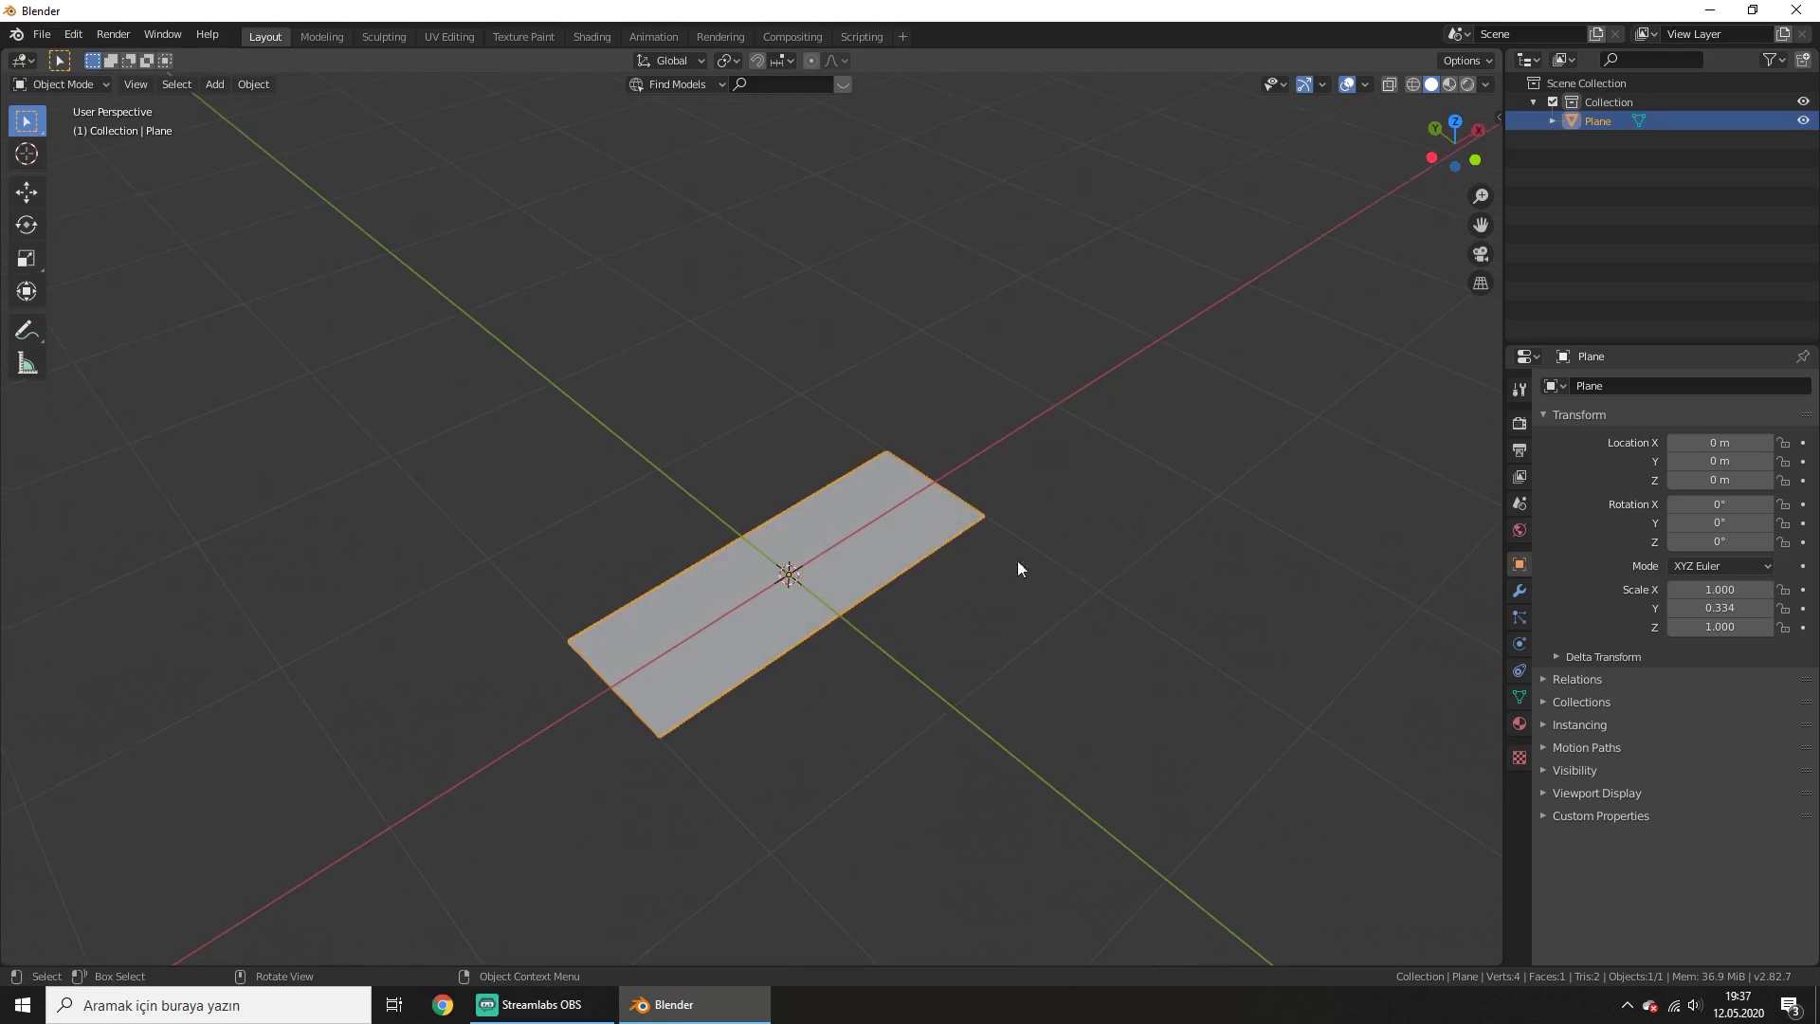
{"action": "key", "text": "s"}
{"action": "key", "text": "x"}
{"action": "left_click", "coordinate": [896, 576]}
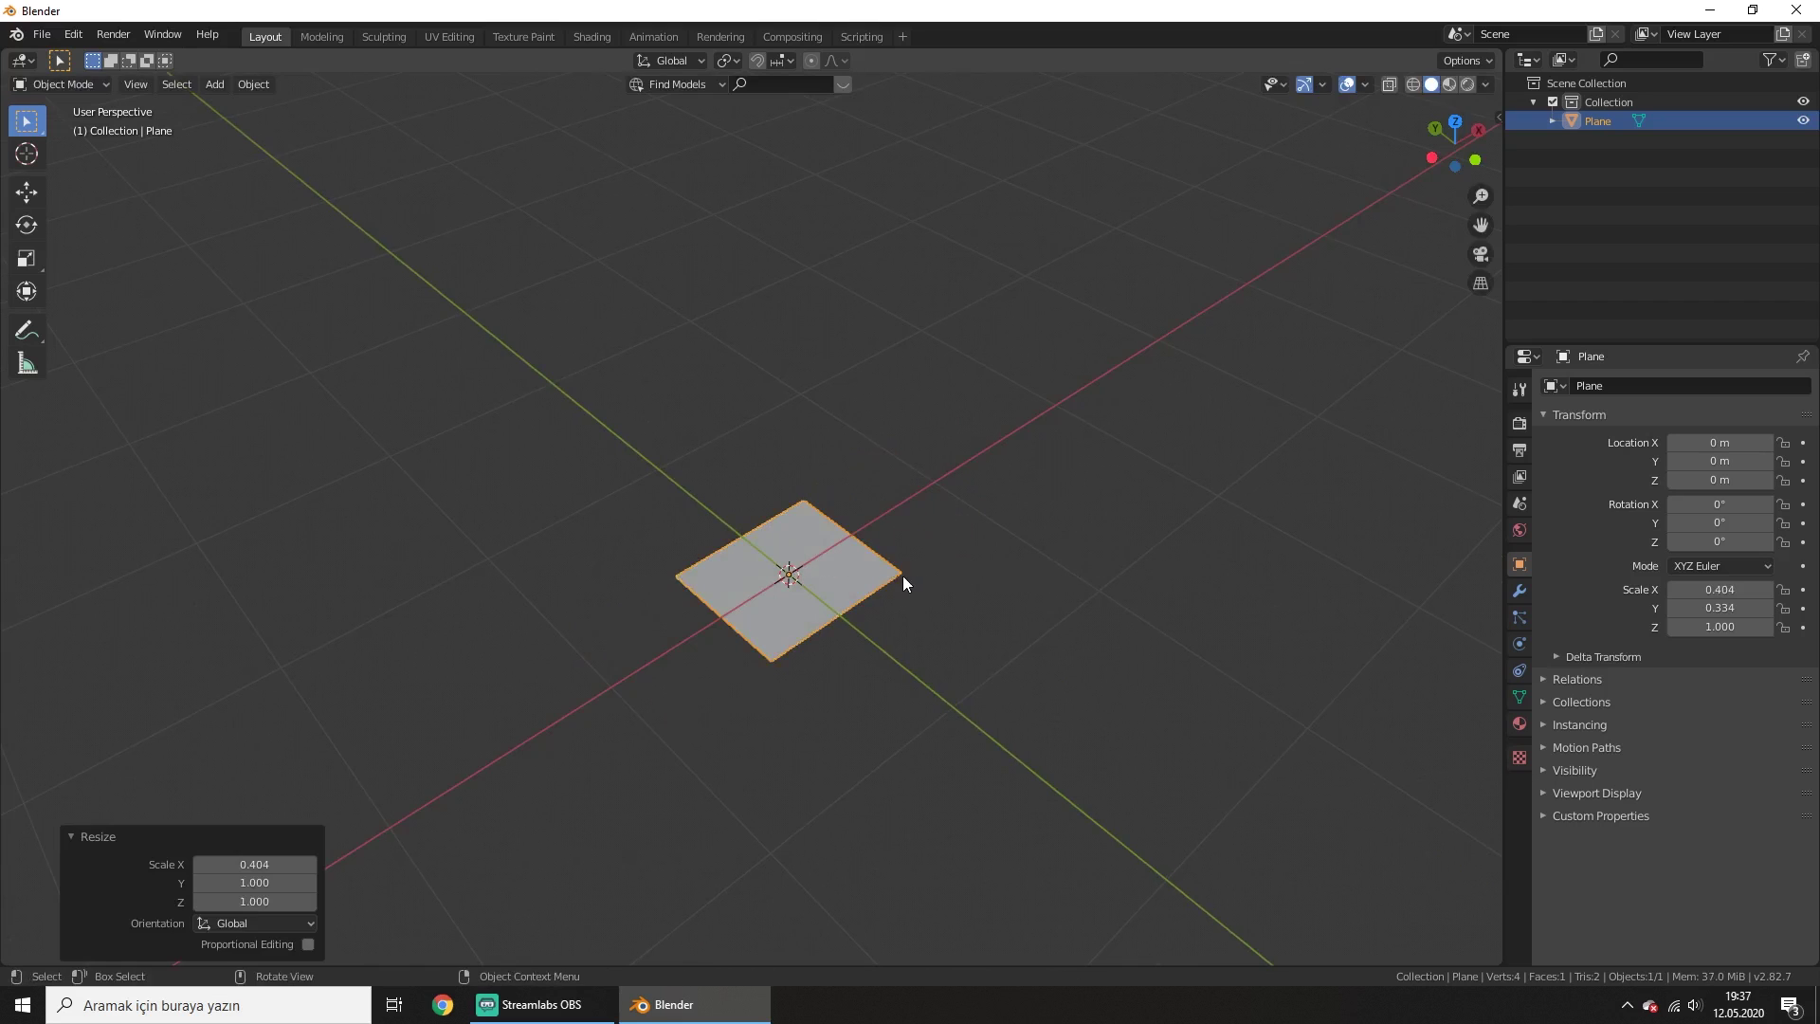
{"action": "middle_click_drag", "start_coordinate": [959, 577], "coordinate": [942, 567]}
Extrude the plane's face 1.44 m along Z in face mode, then view it from the front
{"action": "key", "text": "Tab"}
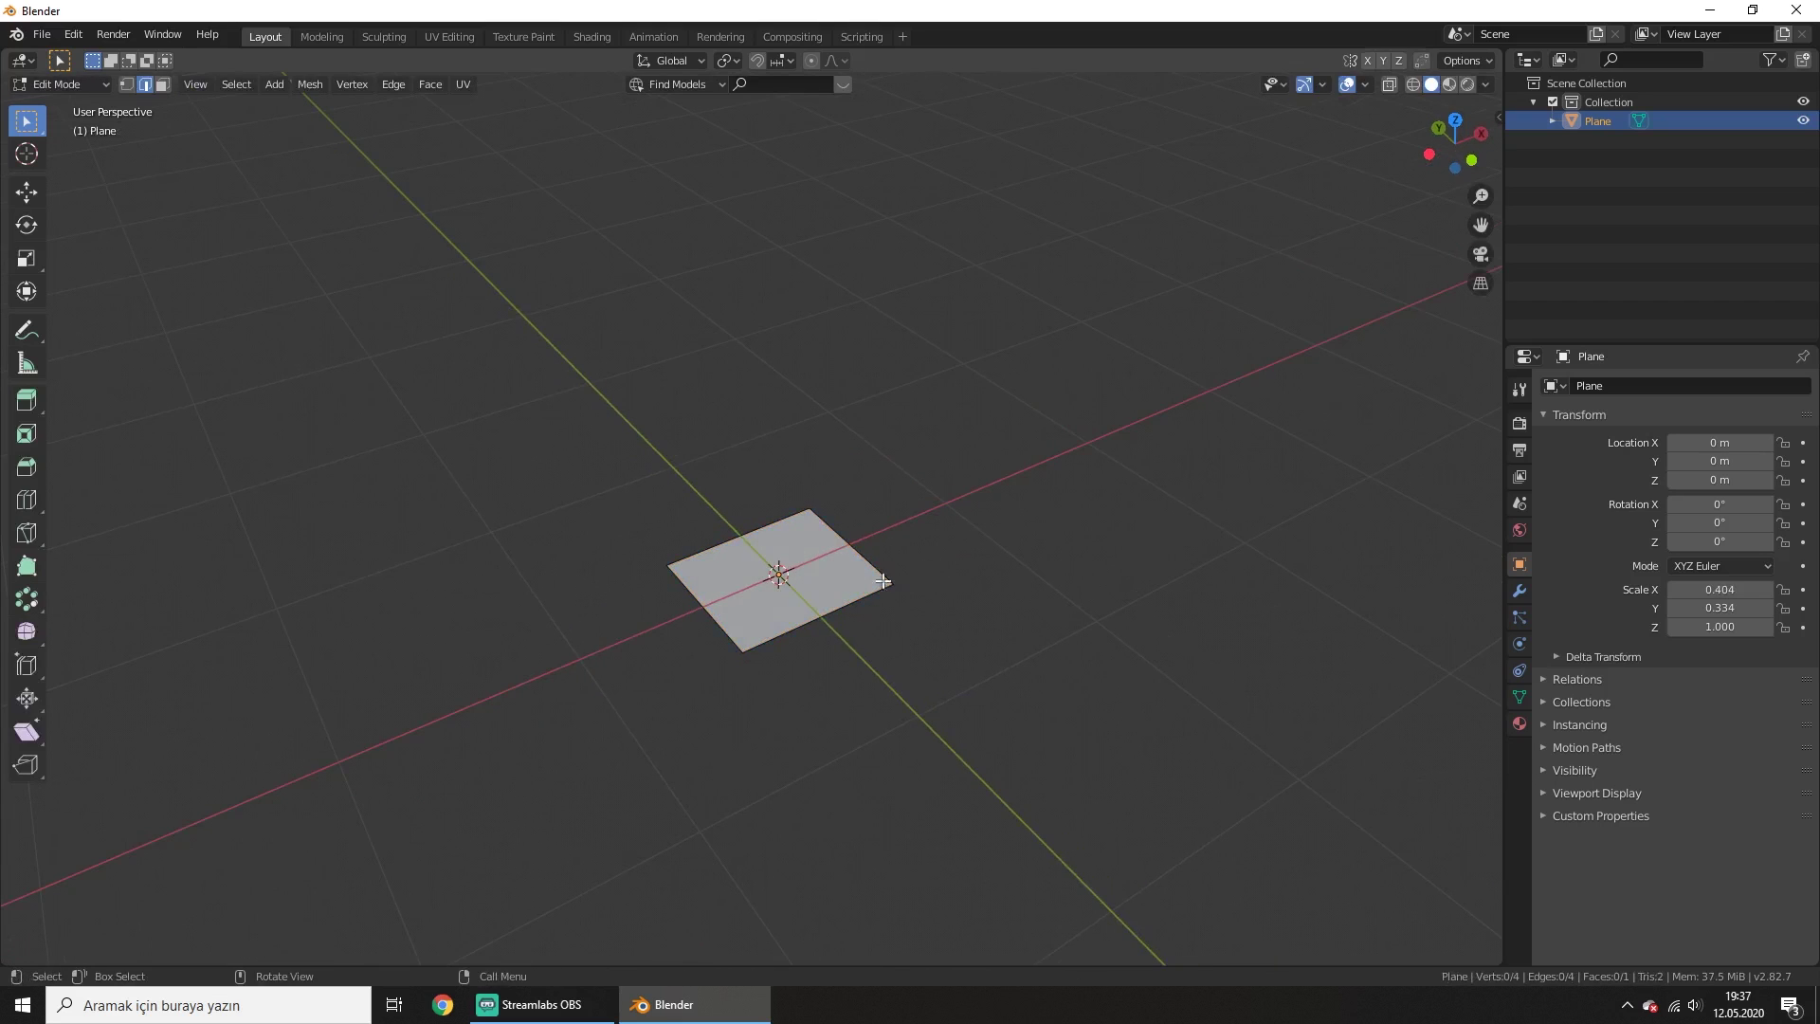
{"action": "key", "text": "3"}
{"action": "key", "text": "e"}
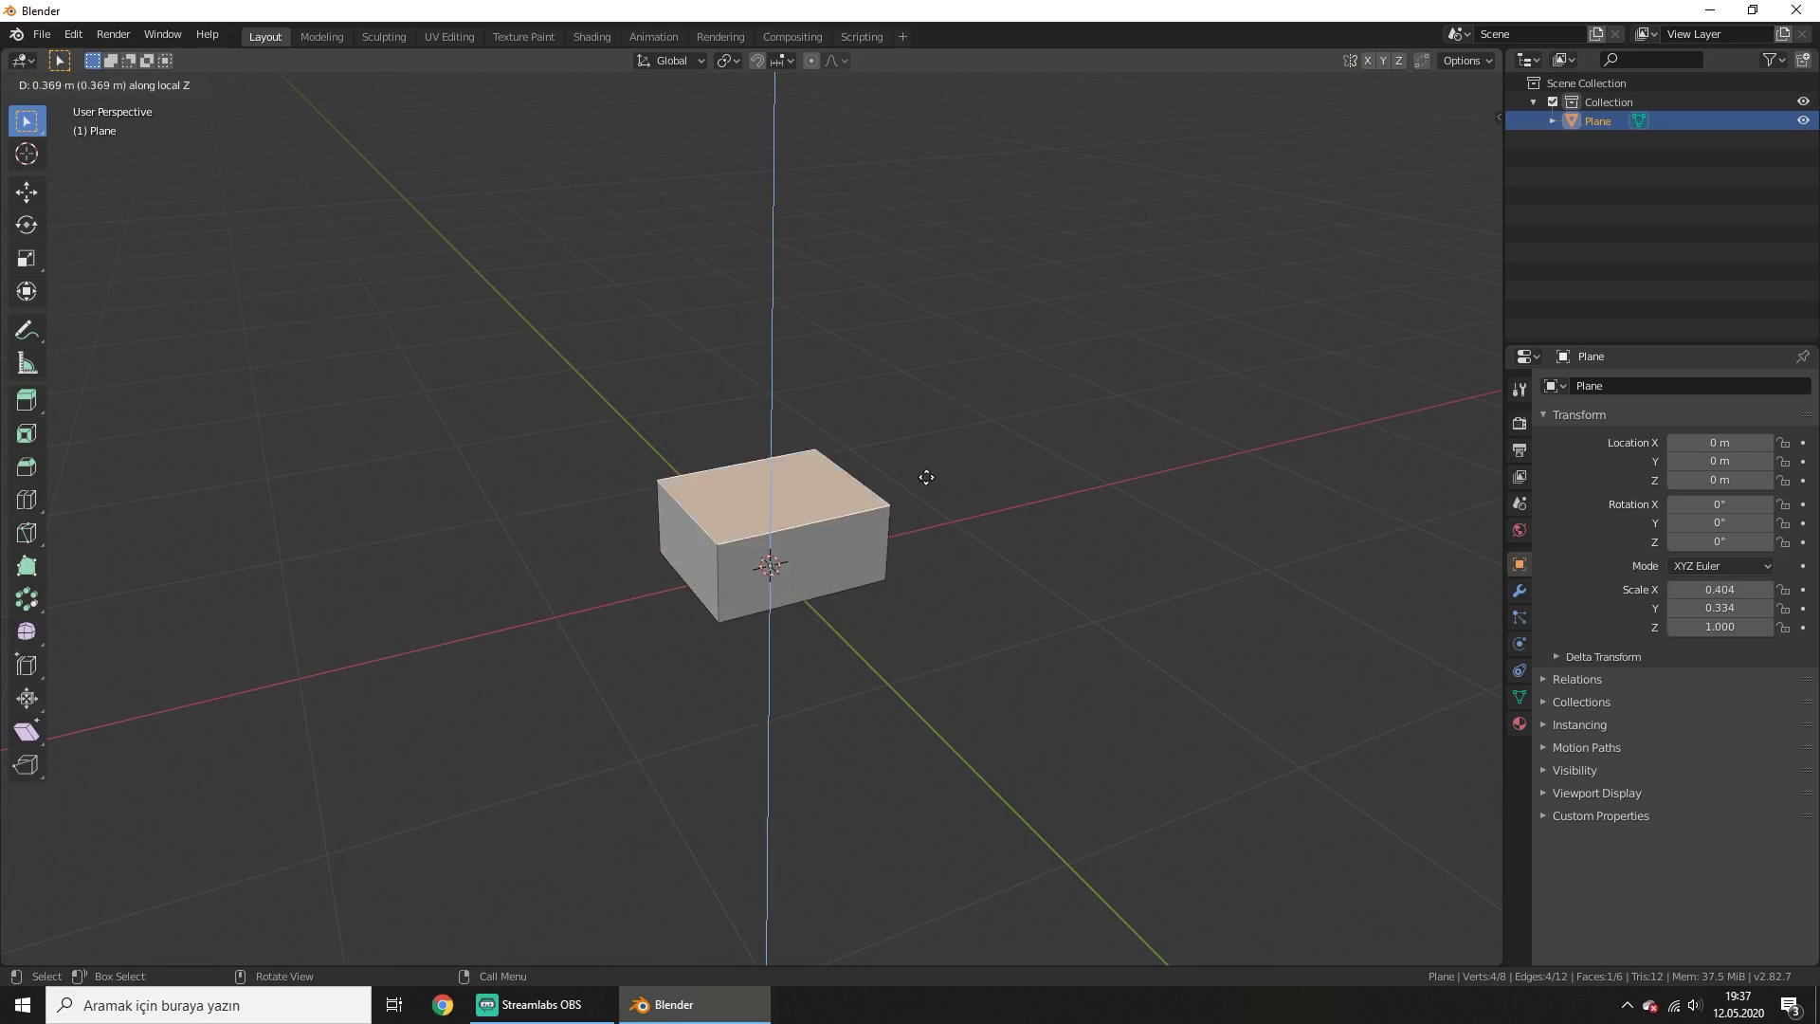
{"action": "left_click", "coordinate": [948, 244]}
{"action": "middle_click_drag", "start_coordinate": [948, 243], "coordinate": [1089, 516], "text": "shift"}
{"action": "scroll", "coordinate": [1090, 532], "scroll_direction": "down", "scroll_amount": 2}
{"action": "key", "text": "KP_1"}
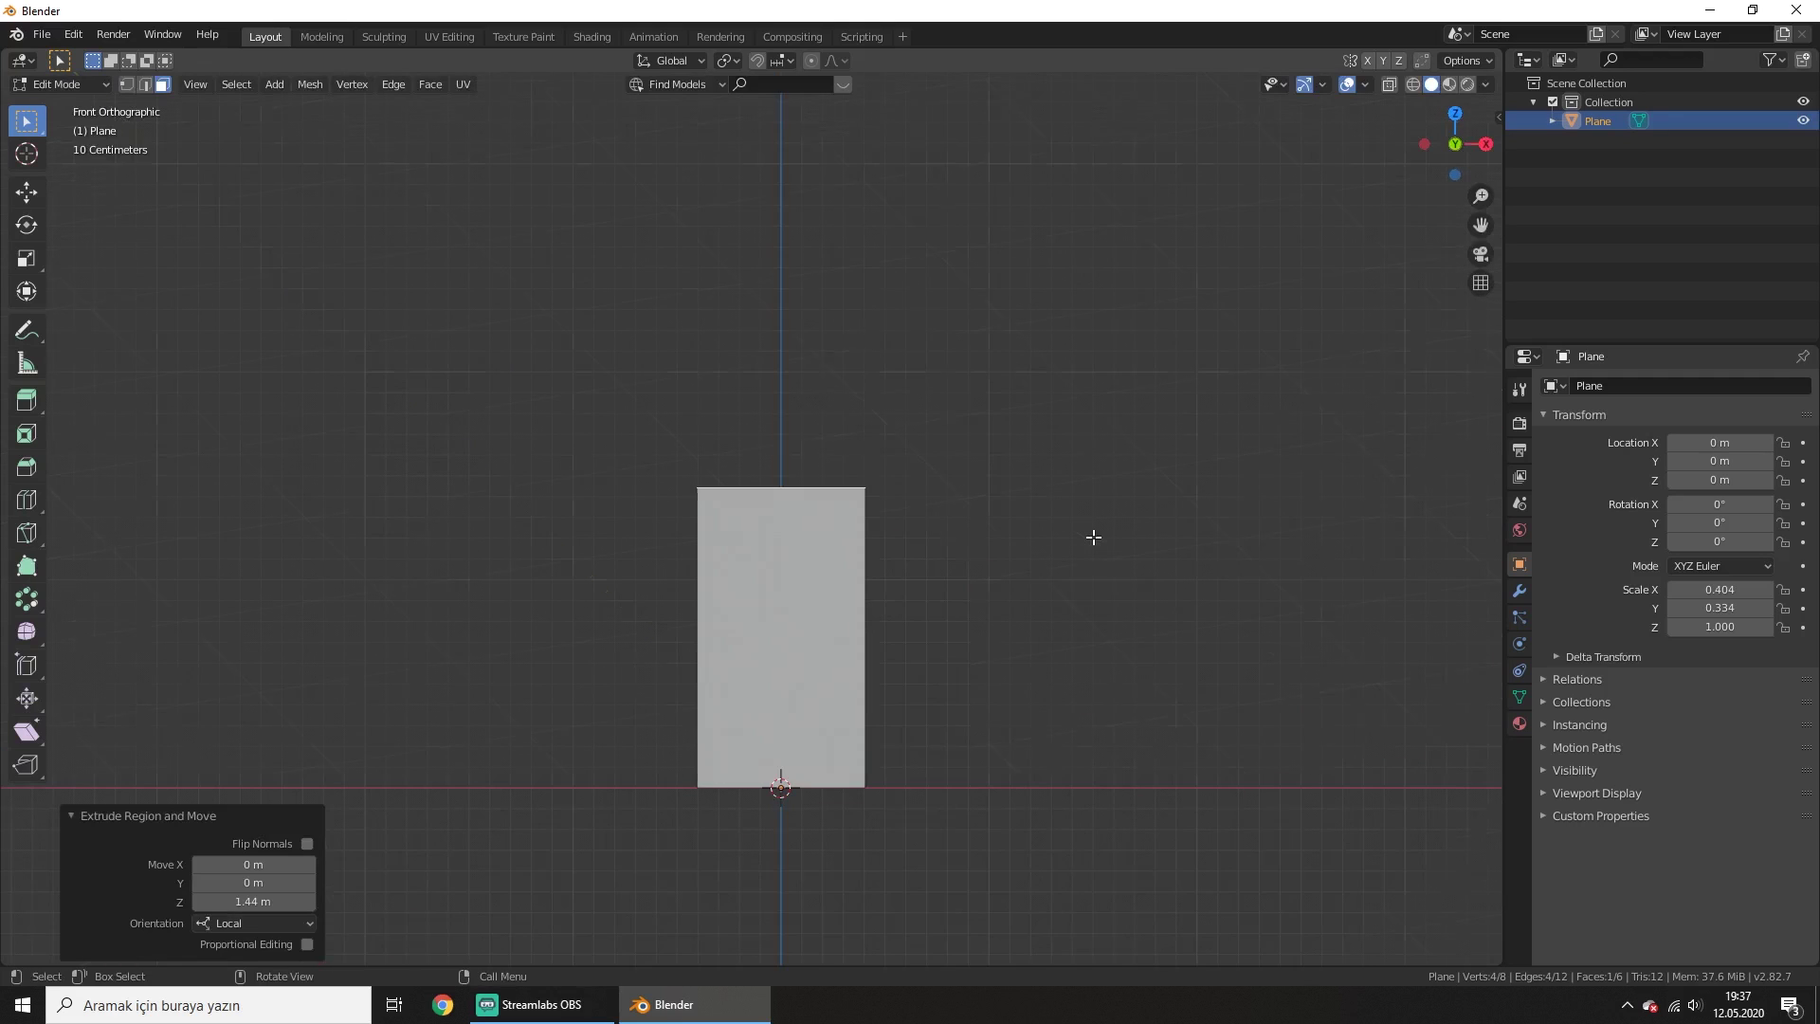
{"action": "middle_click_drag", "start_coordinate": [829, 499], "coordinate": [1011, 544], "text": "shift"}
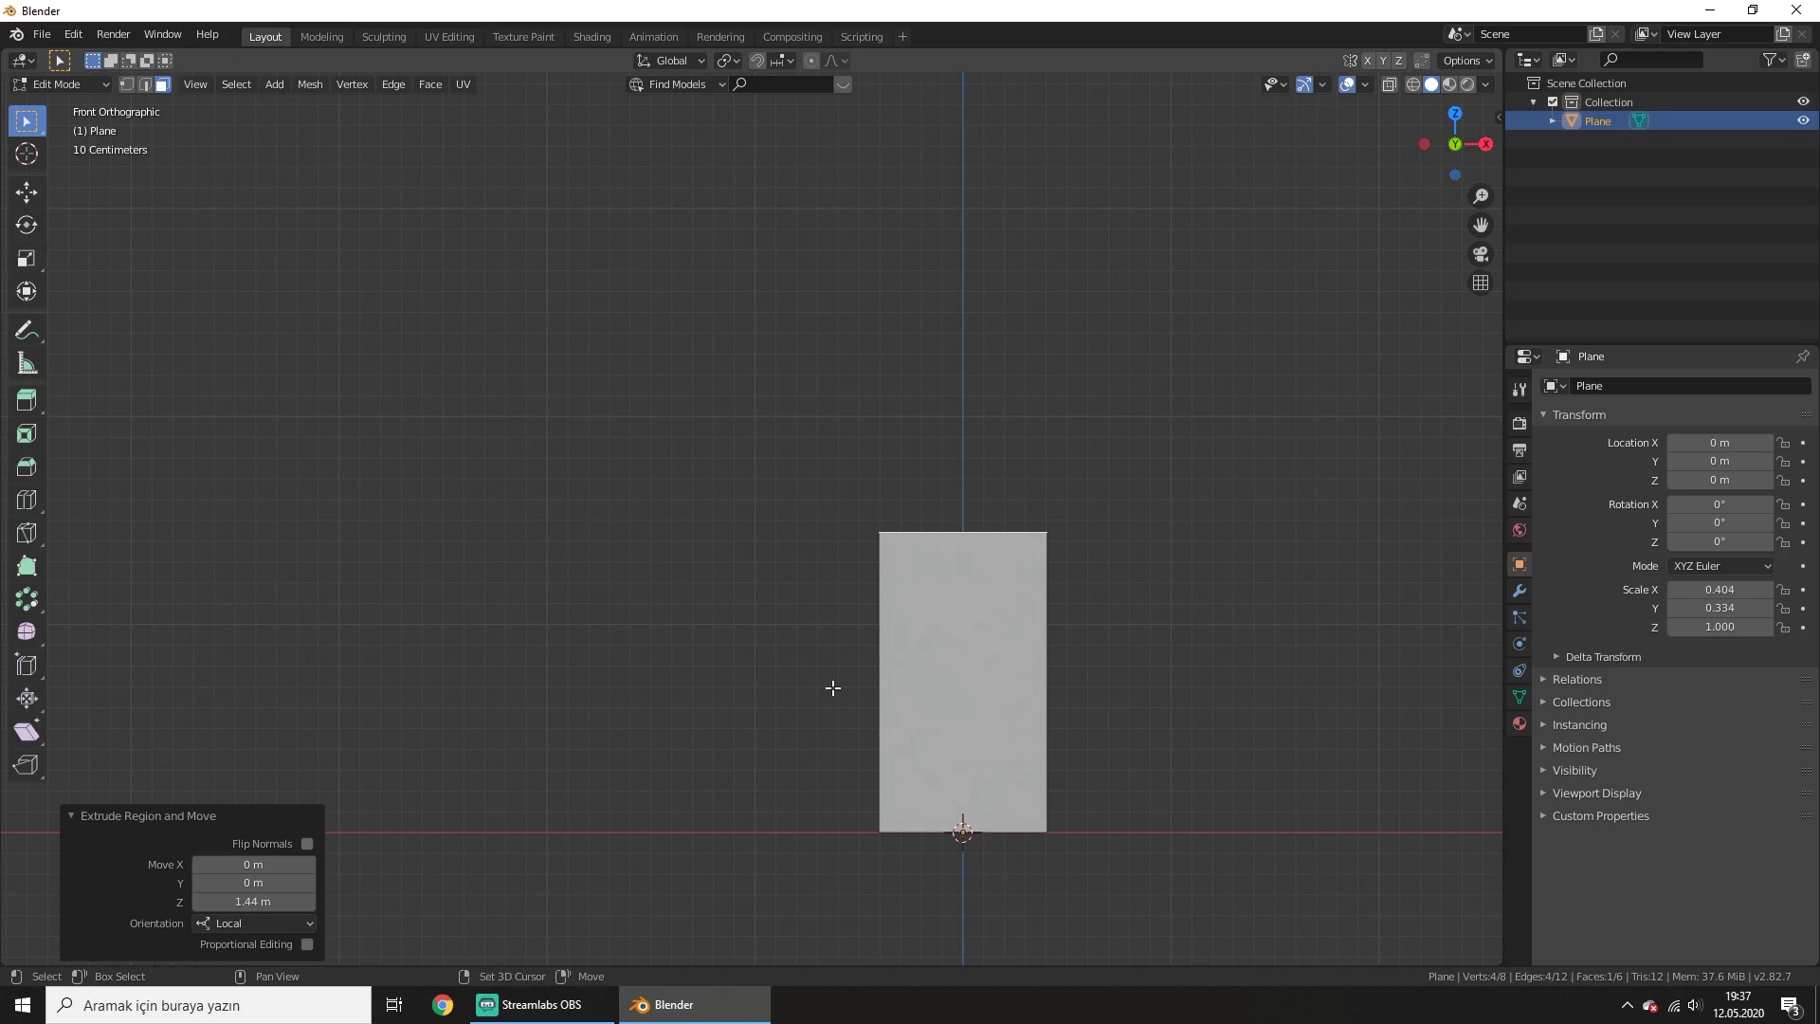
Place the 3D cursor left of the box as pivot and pick the Spin tool
{"action": "right_click", "coordinate": [732, 546], "text": "shift"}
{"action": "left_click", "coordinate": [26, 601]}
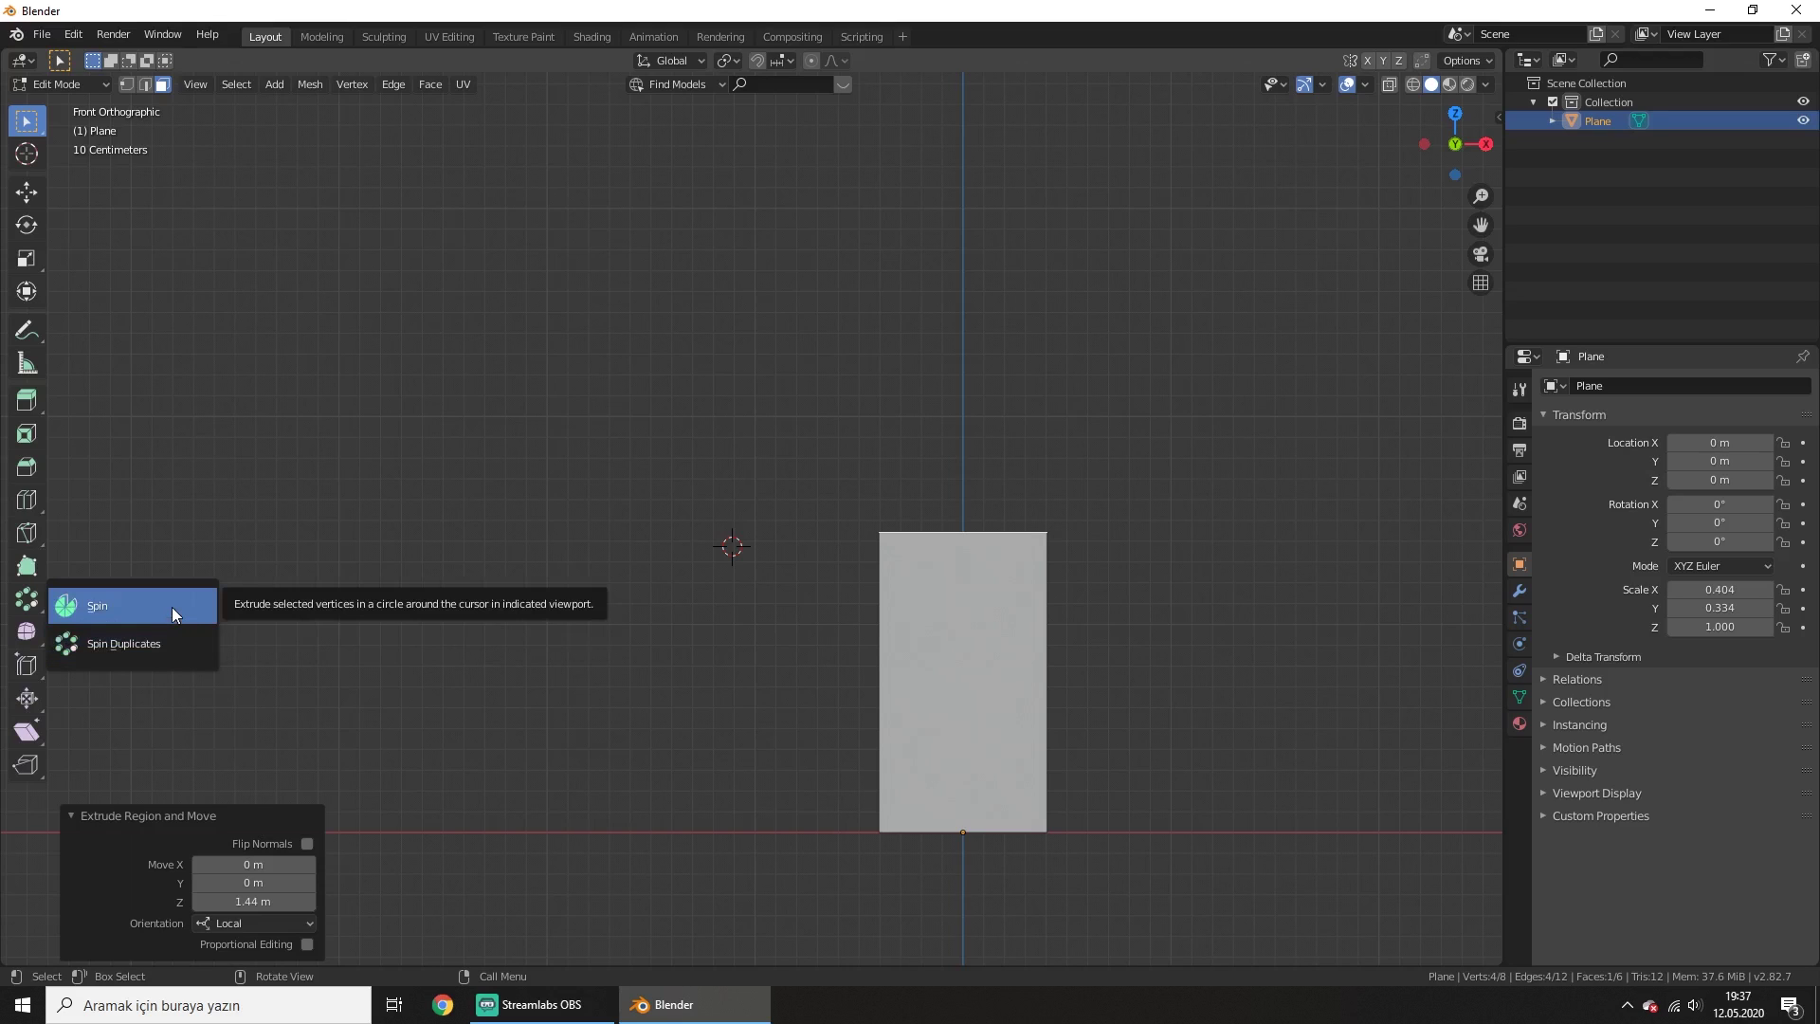
{"action": "left_click", "coordinate": [172, 614]}
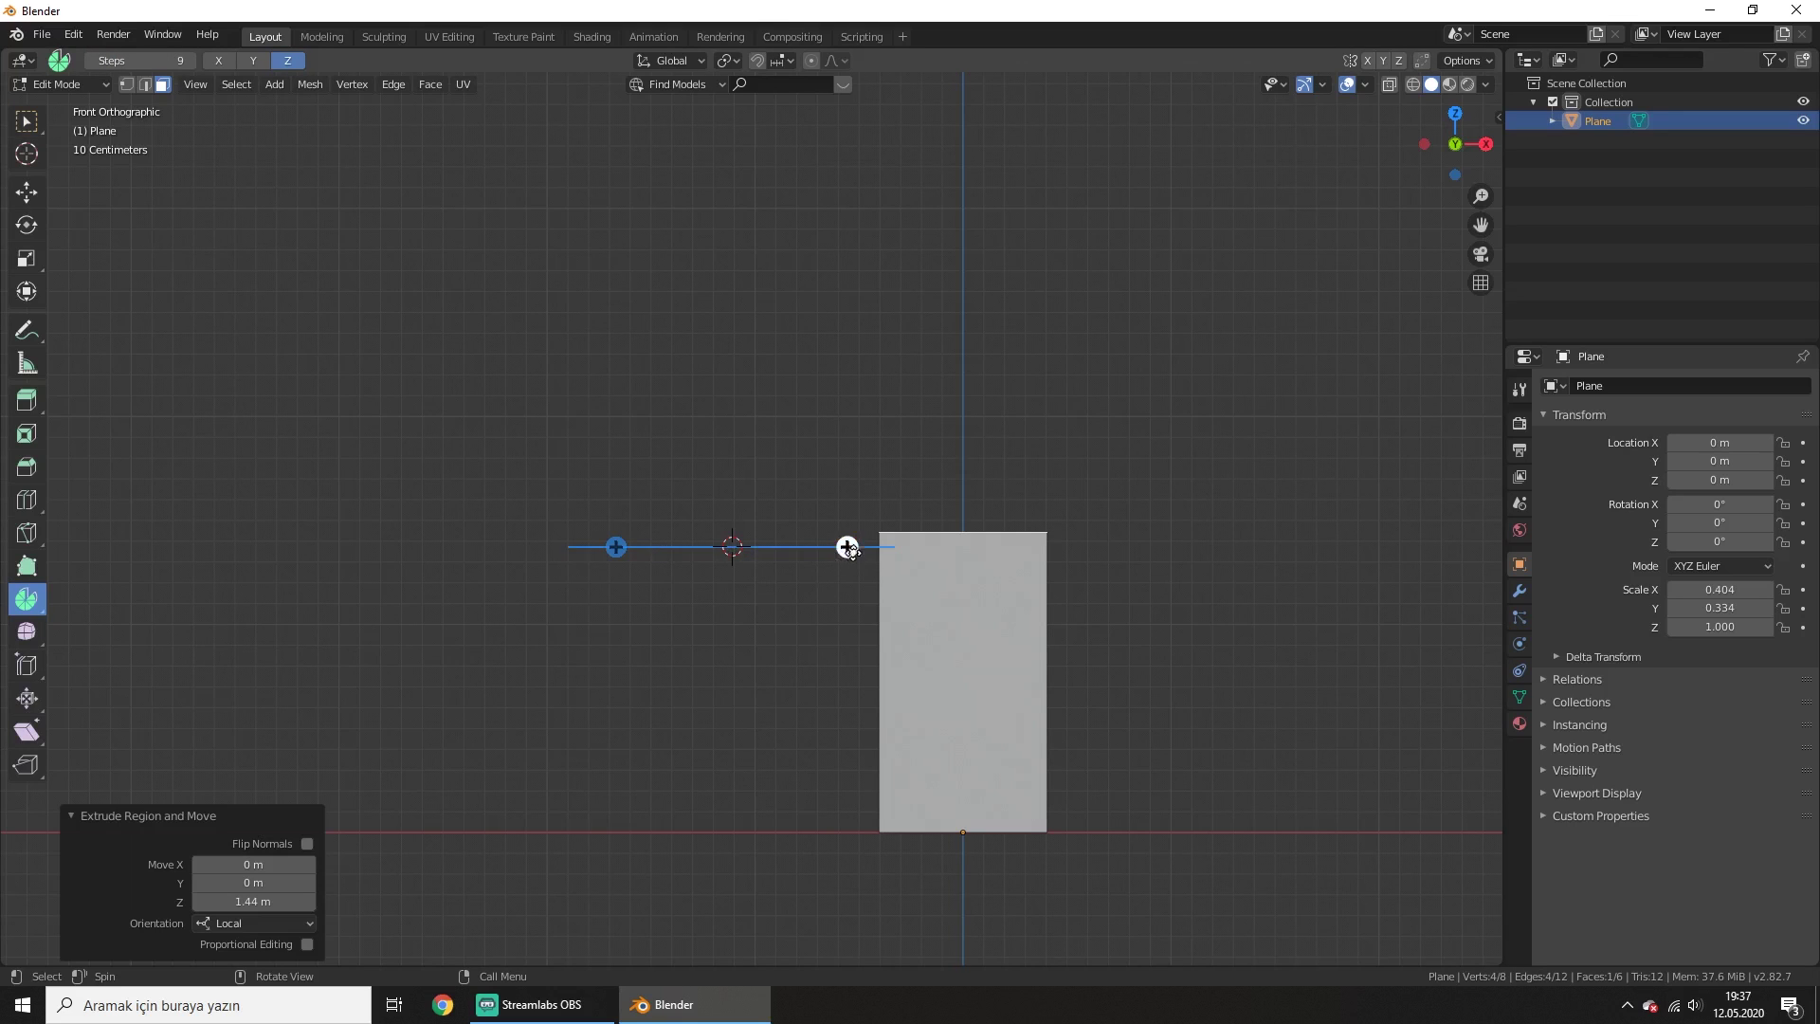
{"action": "mouse_move", "coordinate": [697, 432]}
{"action": "middle_mouse_down"}
{"action": "mouse_move", "coordinate": [952, 704]}
{"action": "mouse_move", "coordinate": [707, 544]}
{"action": "middle_mouse_up"}
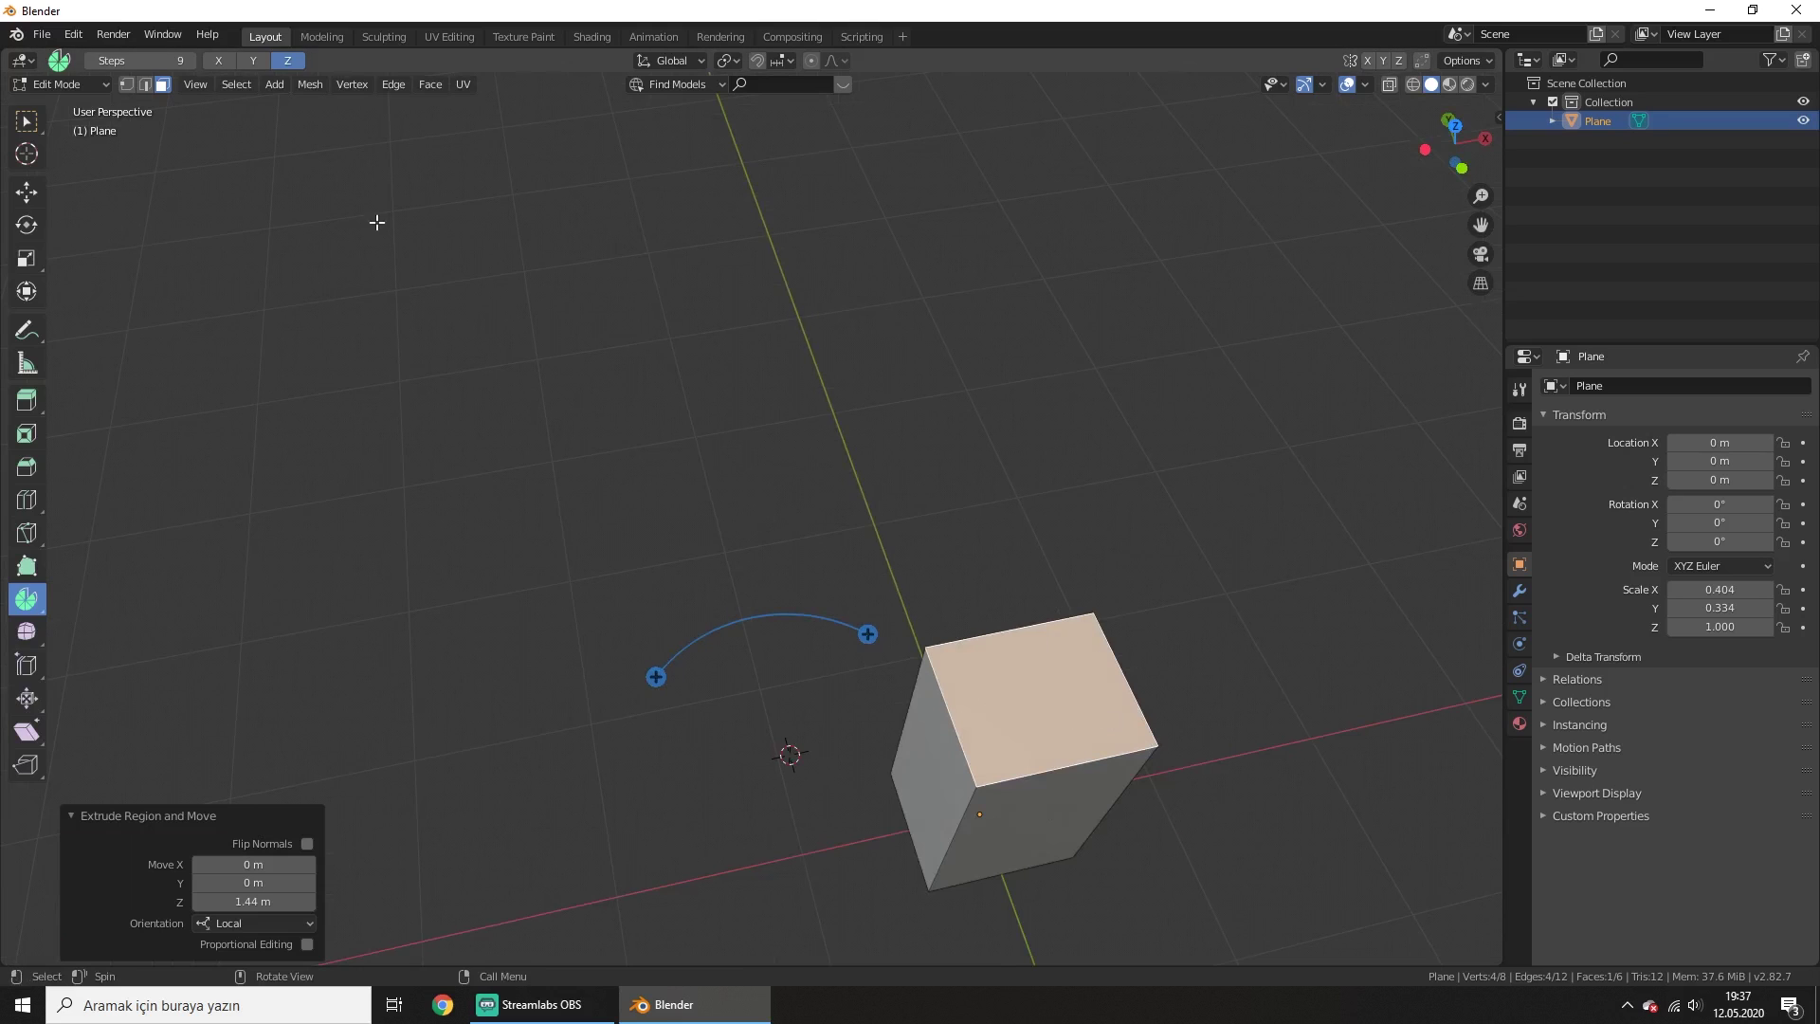
{"action": "key", "text": "KP_1"}
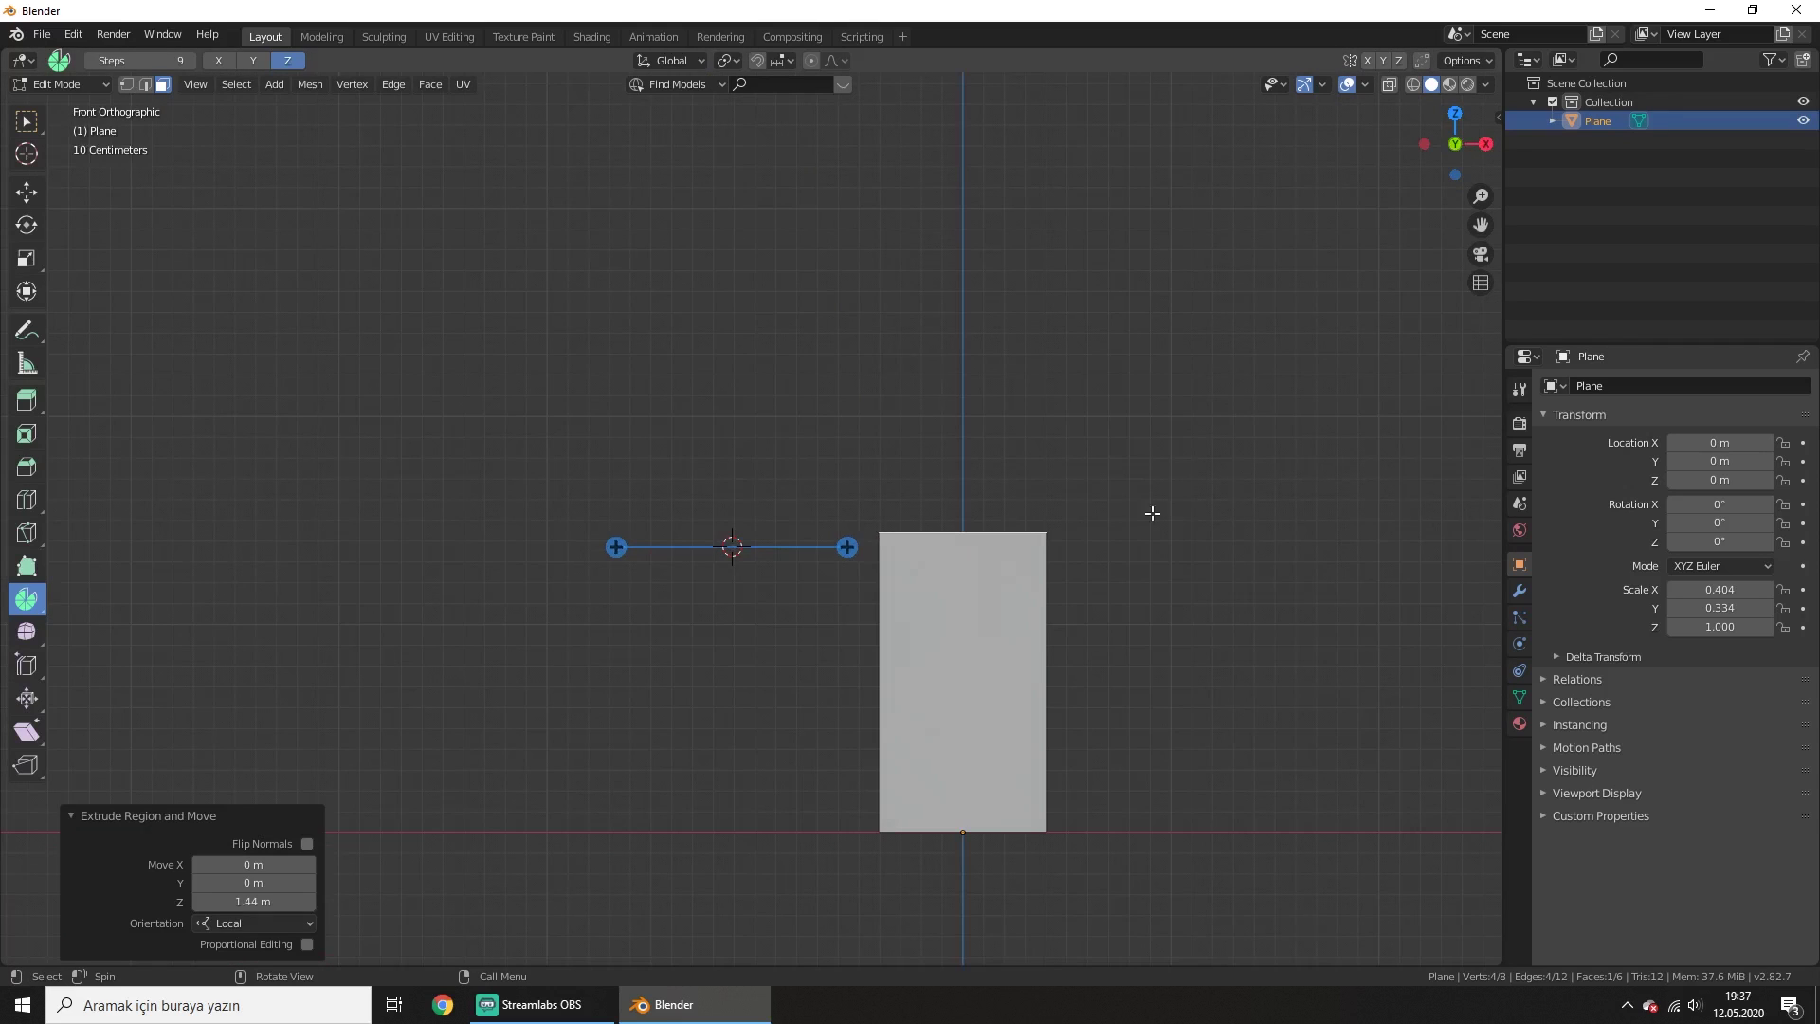
Spin the top face around Y to about 181°, increasing the steps
{"action": "left_click", "coordinate": [253, 60]}
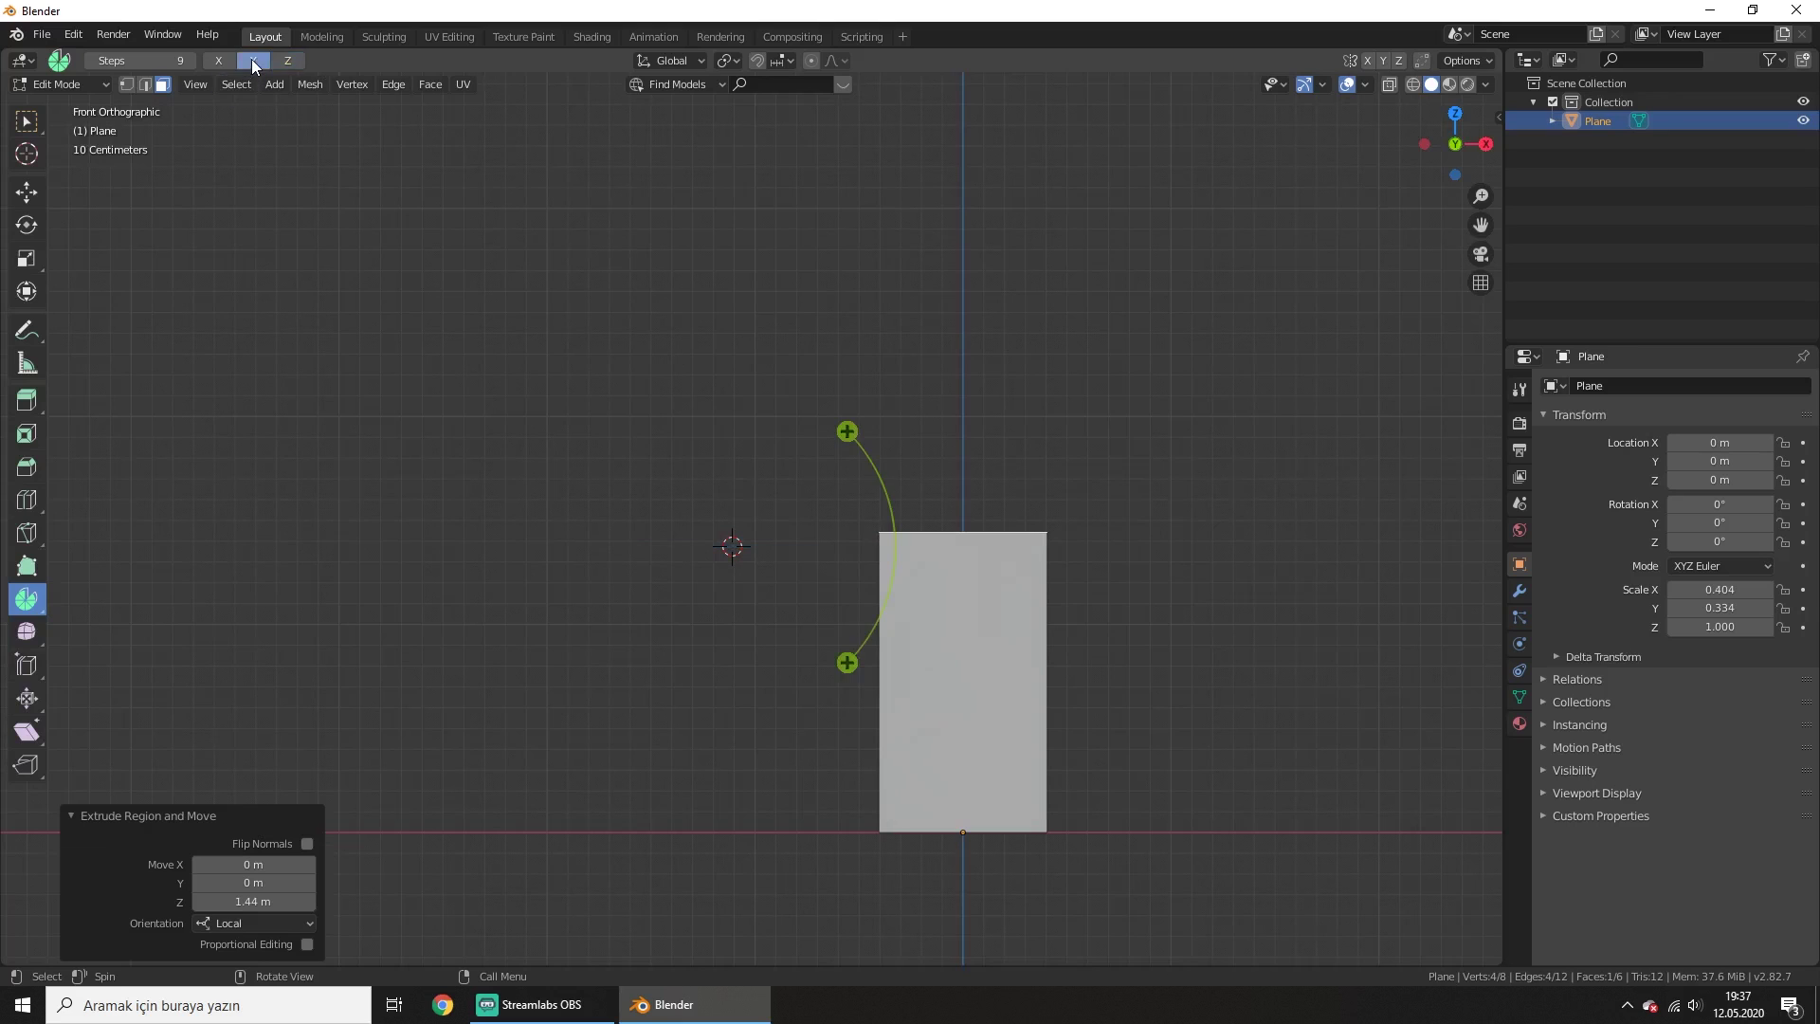
{"action": "left_click_drag", "start_coordinate": [868, 480], "coordinate": [521, 381]}
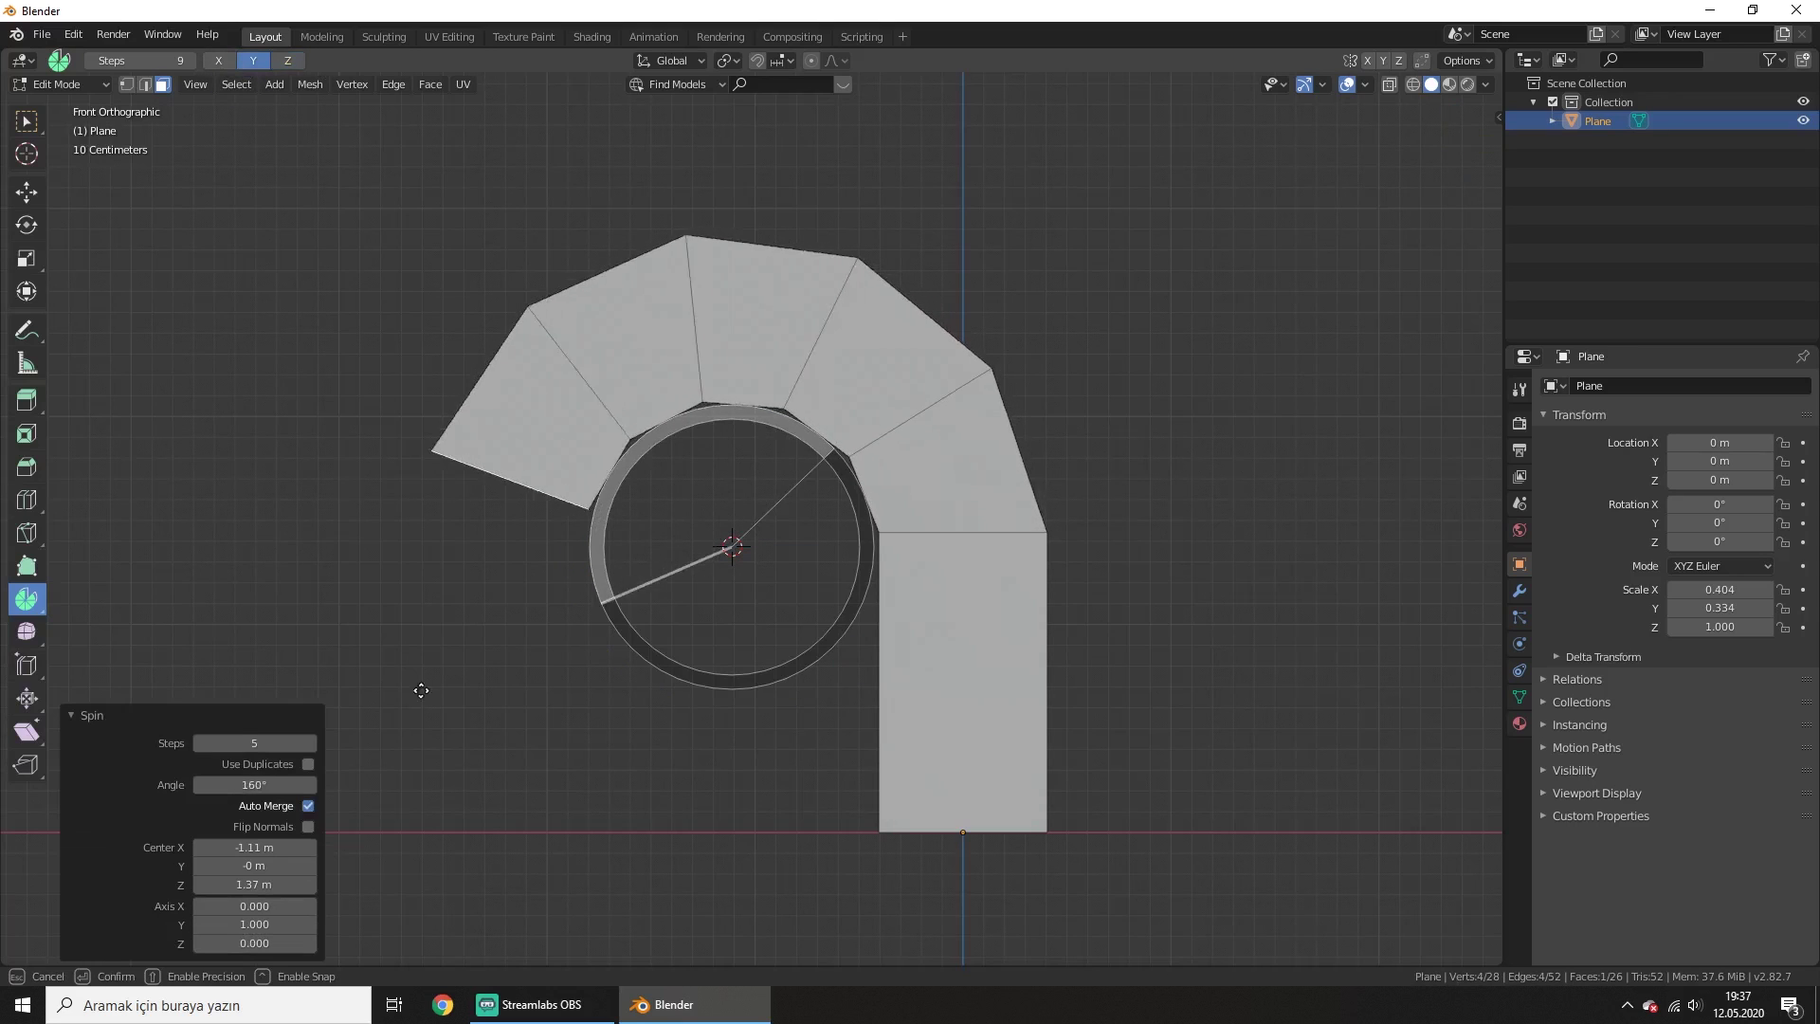
{"action": "left_click_drag", "start_coordinate": [520, 381], "coordinate": [401, 792]}
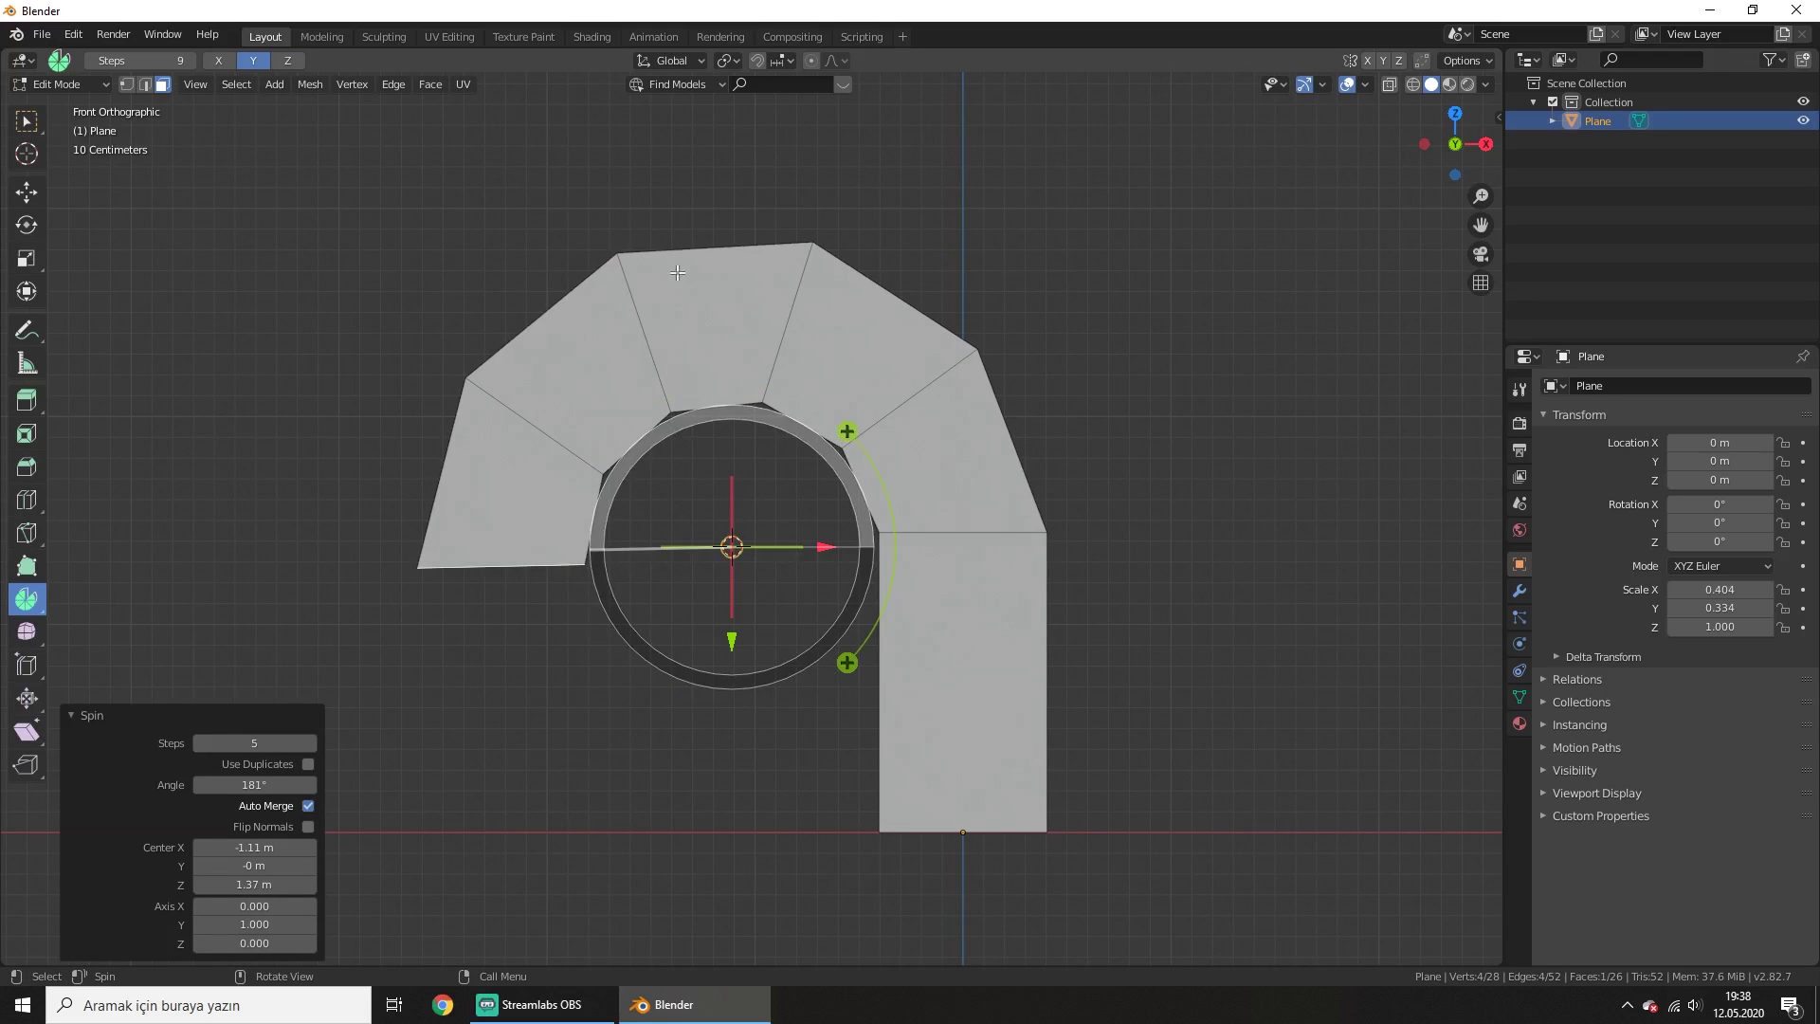
{"action": "left_click", "coordinate": [309, 749]}
{"action": "left_click", "coordinate": [309, 749]}
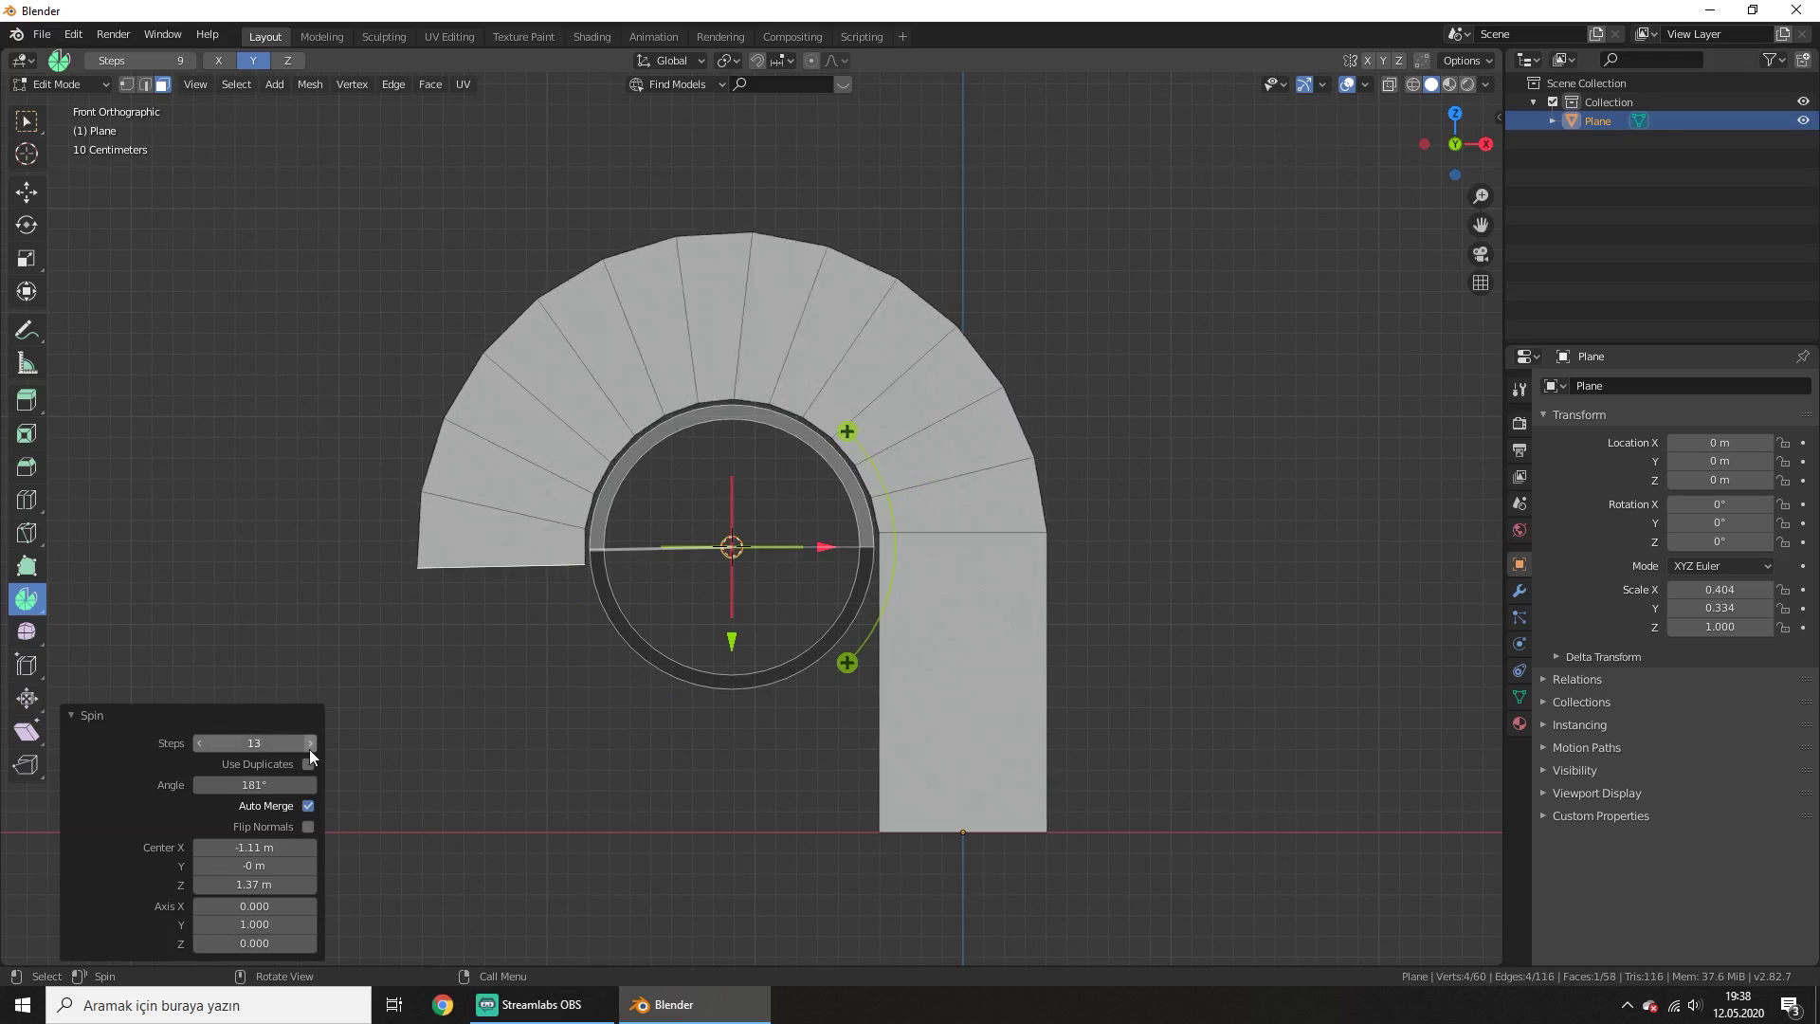
Set the spin angle to 180°, then change it to 90°
{"action": "left_click", "coordinate": [251, 785]}
{"action": "type", "text": "180"}
{"action": "key", "text": "Return"}
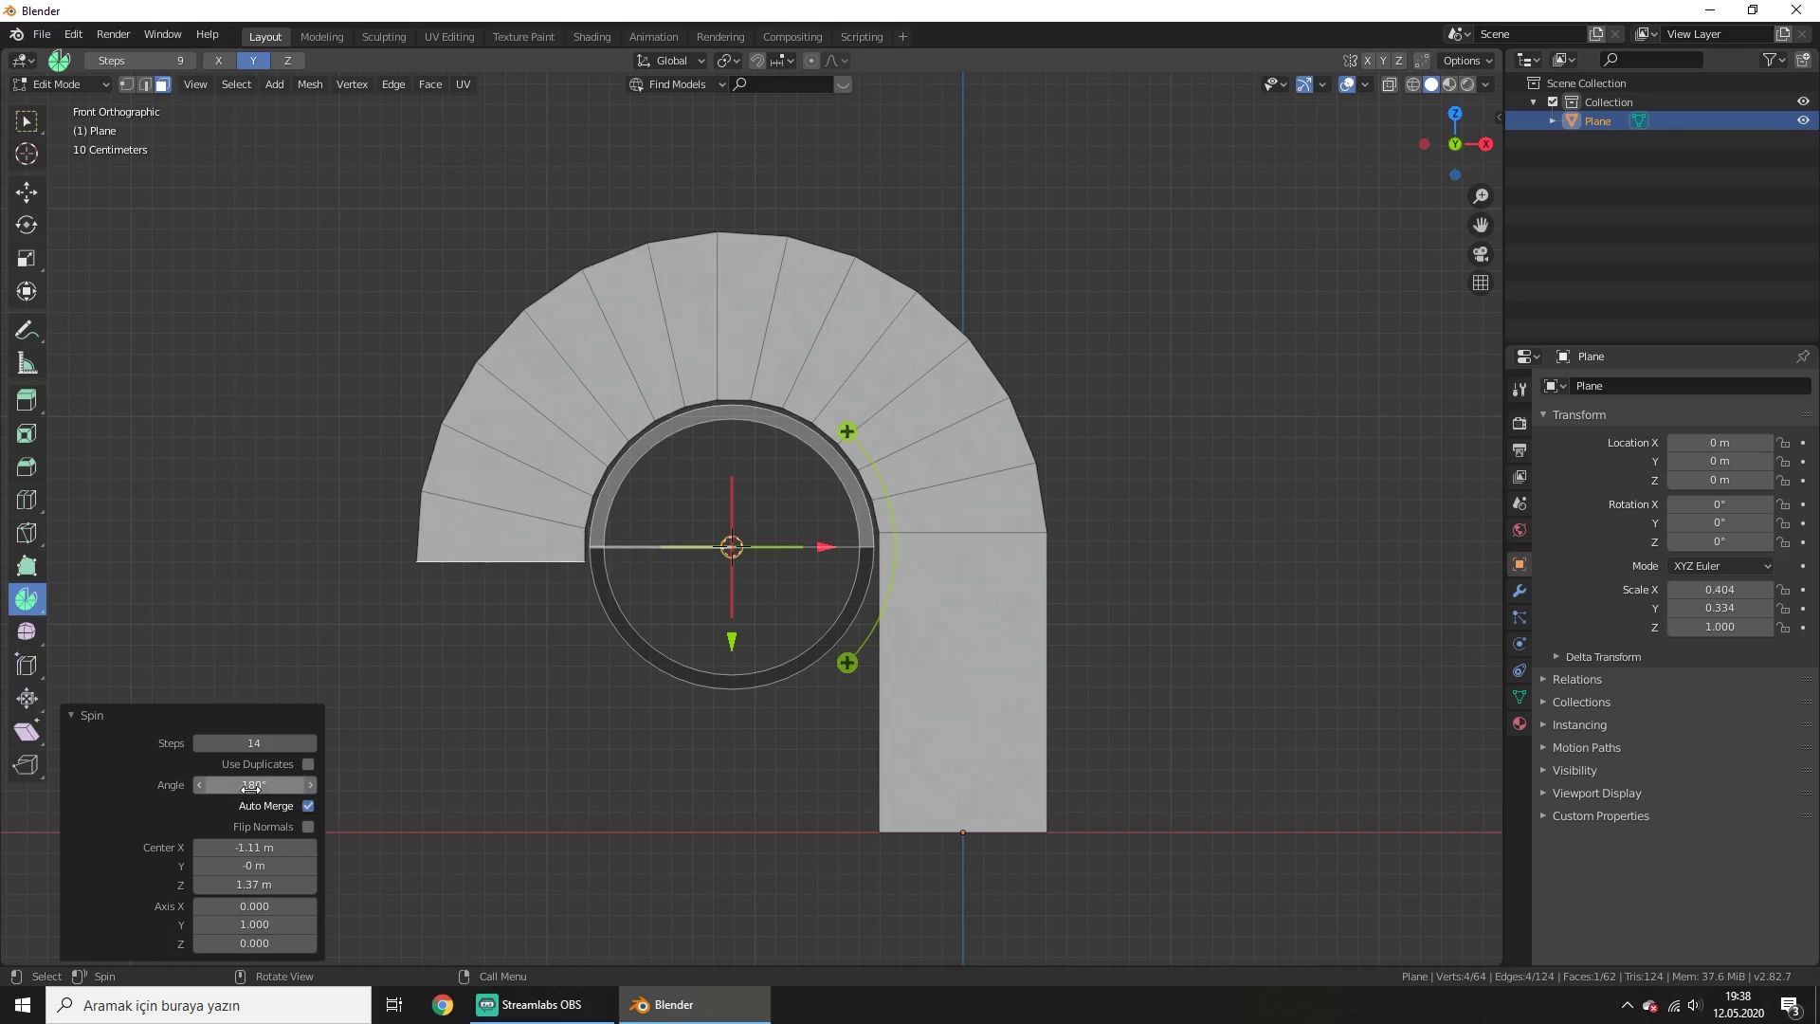
{"action": "left_click", "coordinate": [251, 785]}
{"action": "type", "text": "90"}
{"action": "key", "text": "Return"}
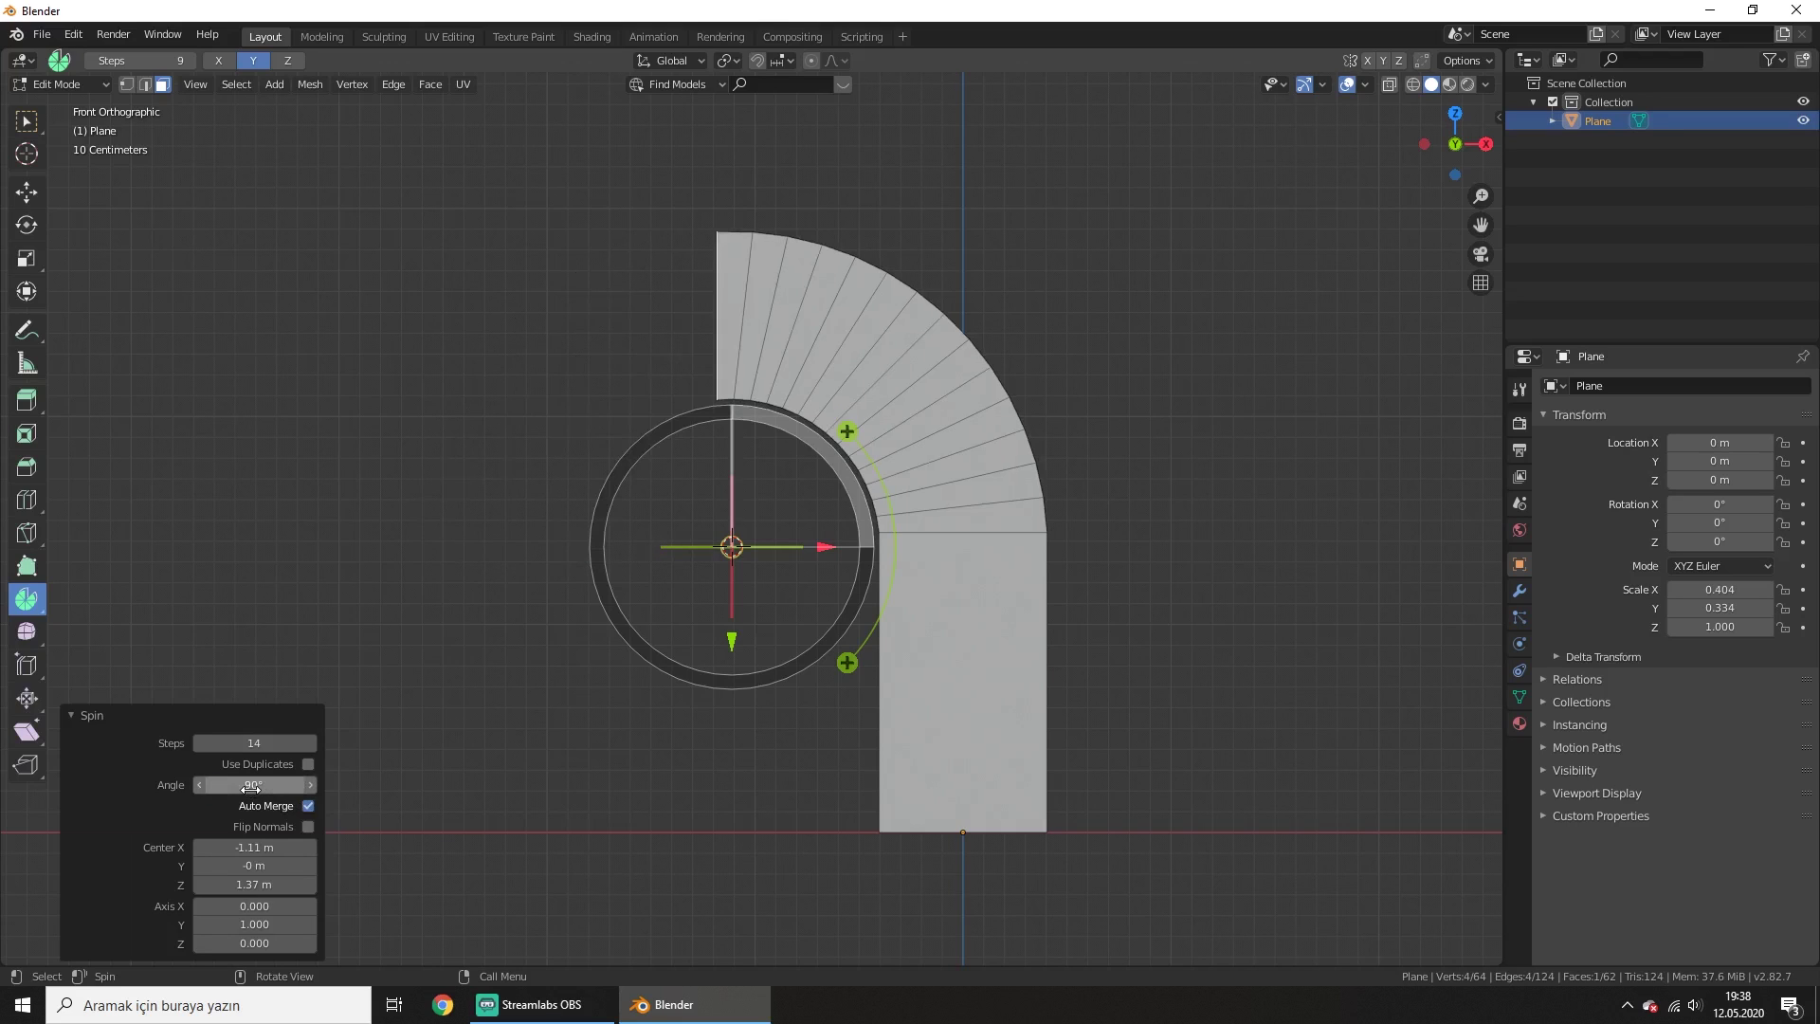
Undo the trial spin, leaving the plain box
{"action": "middle_click_drag", "start_coordinate": [441, 475], "coordinate": [755, 561]}
{"action": "key", "text": "ctrl+z"}
{"action": "mouse_move", "coordinate": [880, 597]}
{"action": "middle_mouse_down"}
{"action": "mouse_move", "coordinate": [833, 492]}
{"action": "mouse_move", "coordinate": [925, 553]}
{"action": "middle_mouse_up"}
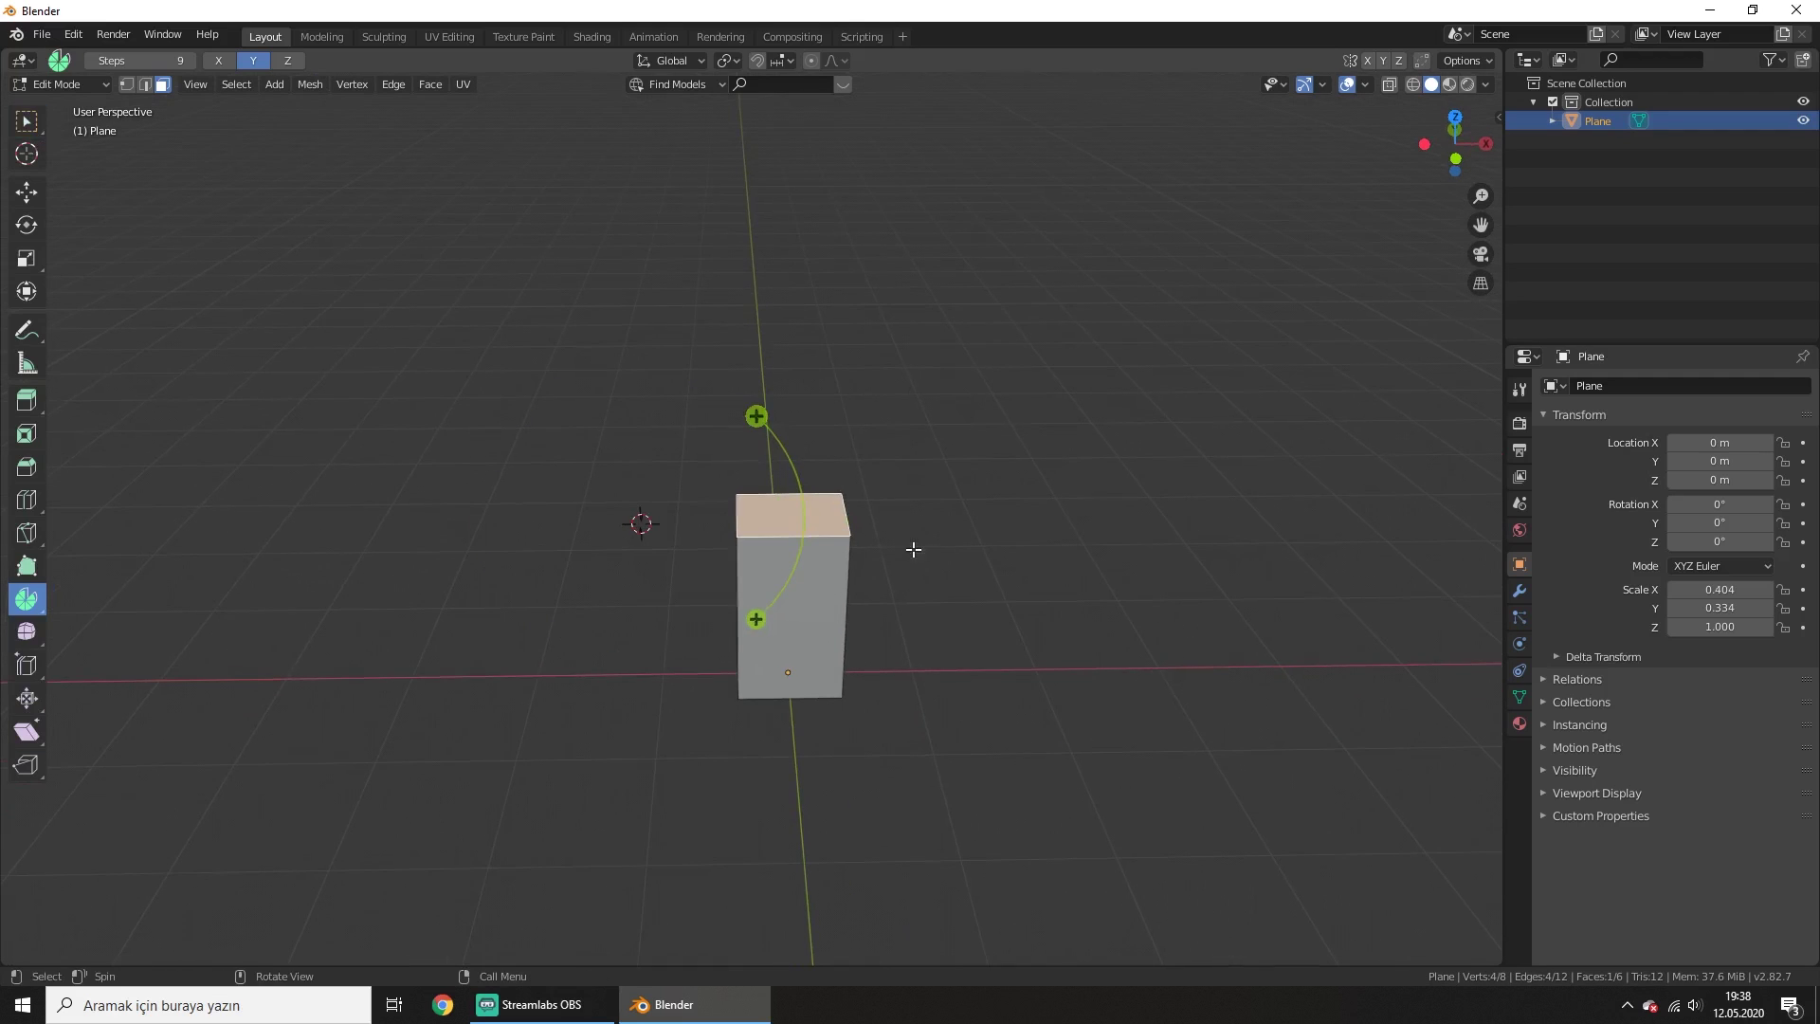
Choose the Spin Duplicates tool and switch to top view
{"action": "left_click", "coordinate": [25, 121]}
{"action": "left_click", "coordinate": [38, 601]}
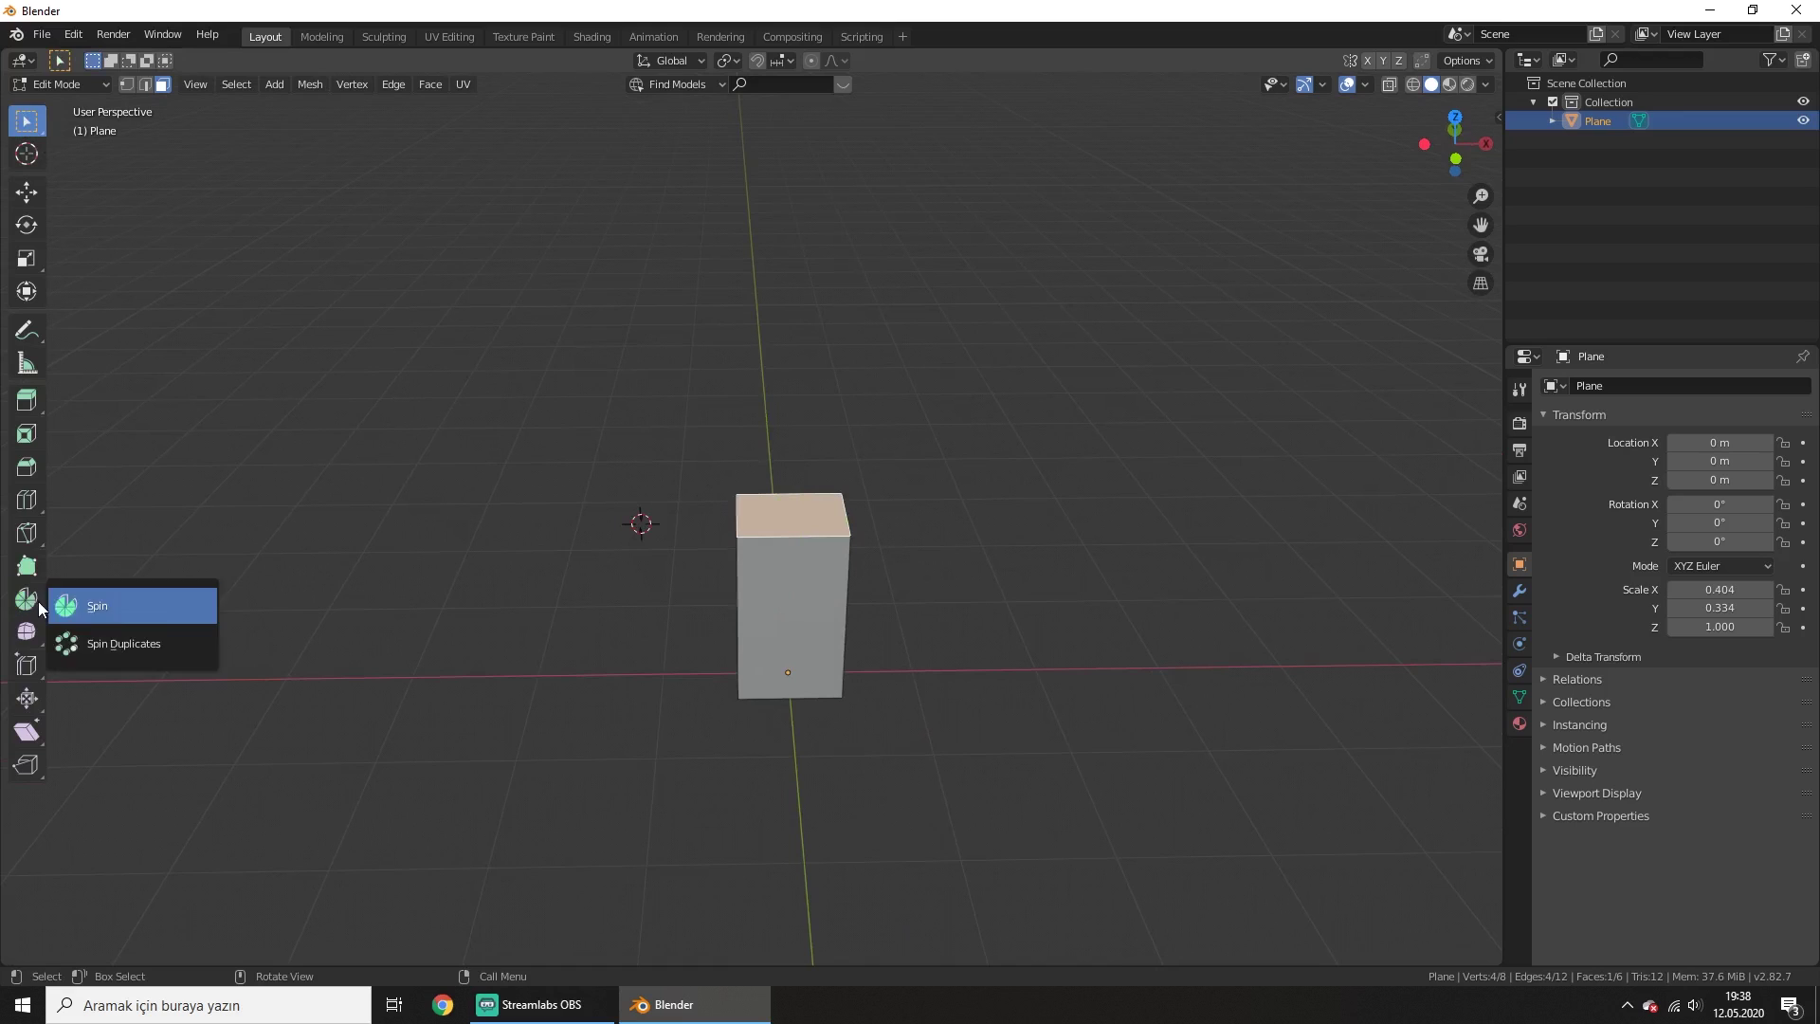
{"action": "left_click", "coordinate": [167, 650]}
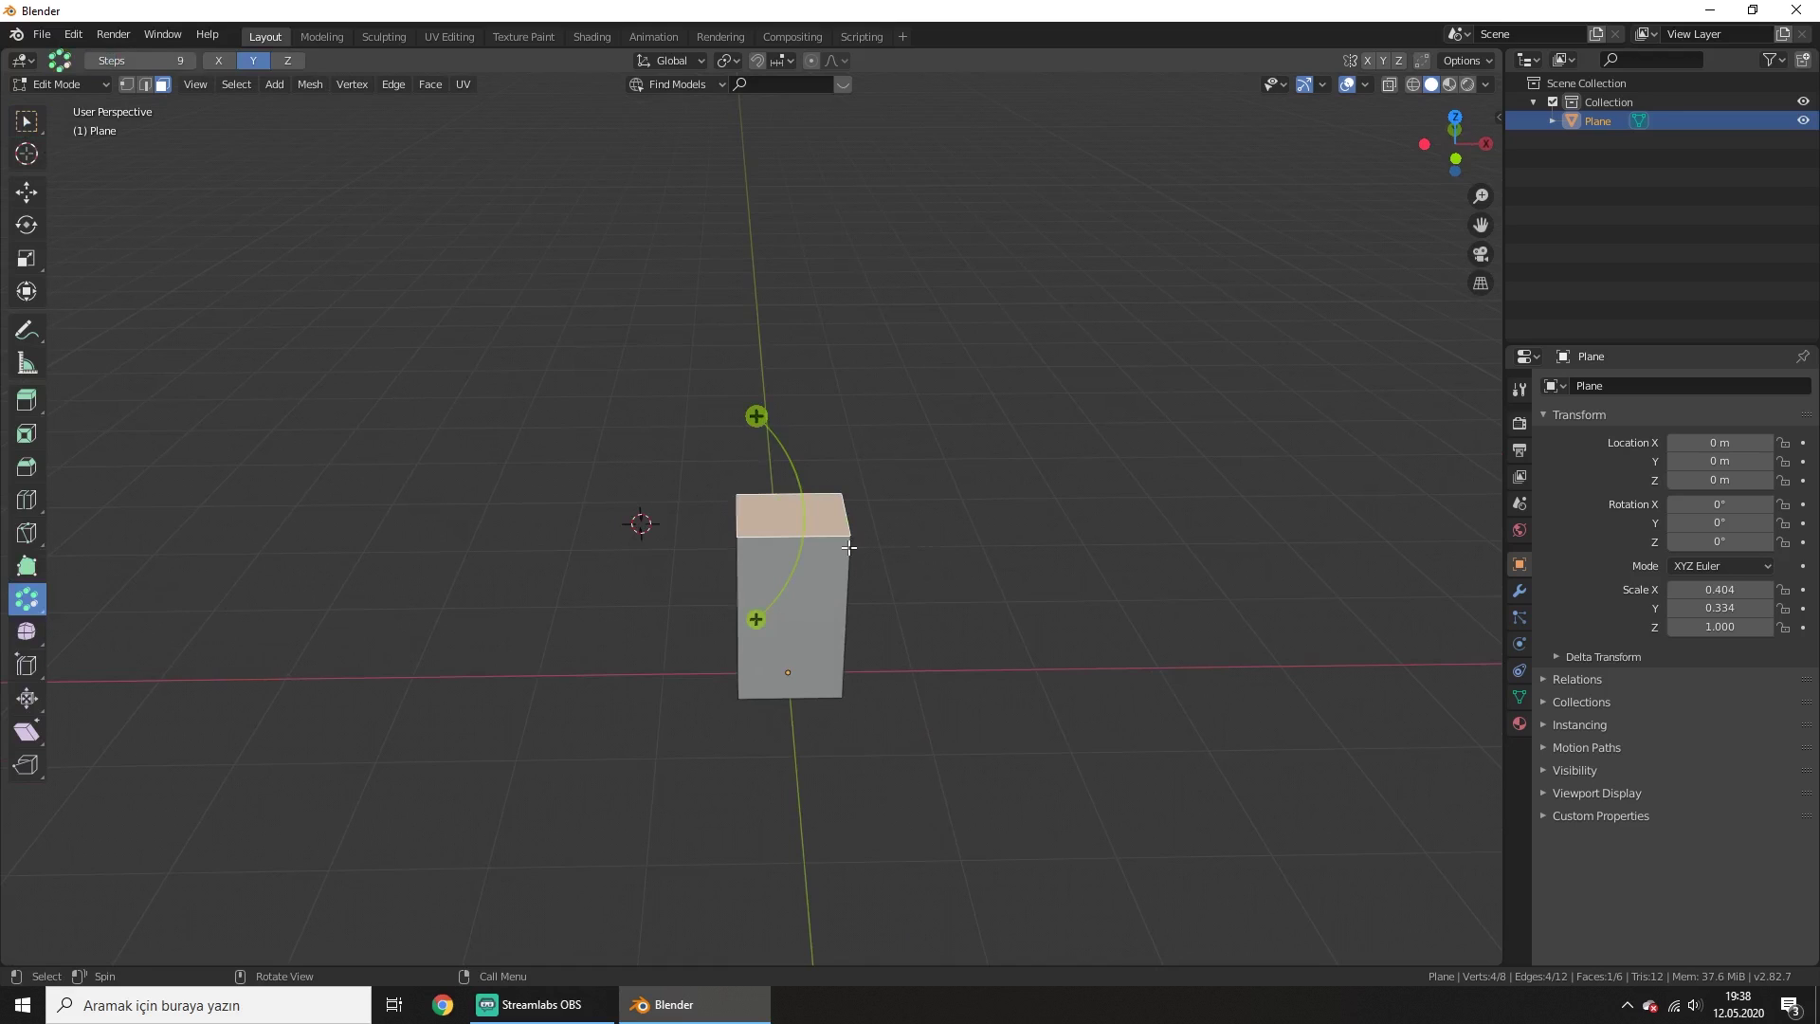
{"action": "key", "text": "KP_7"}
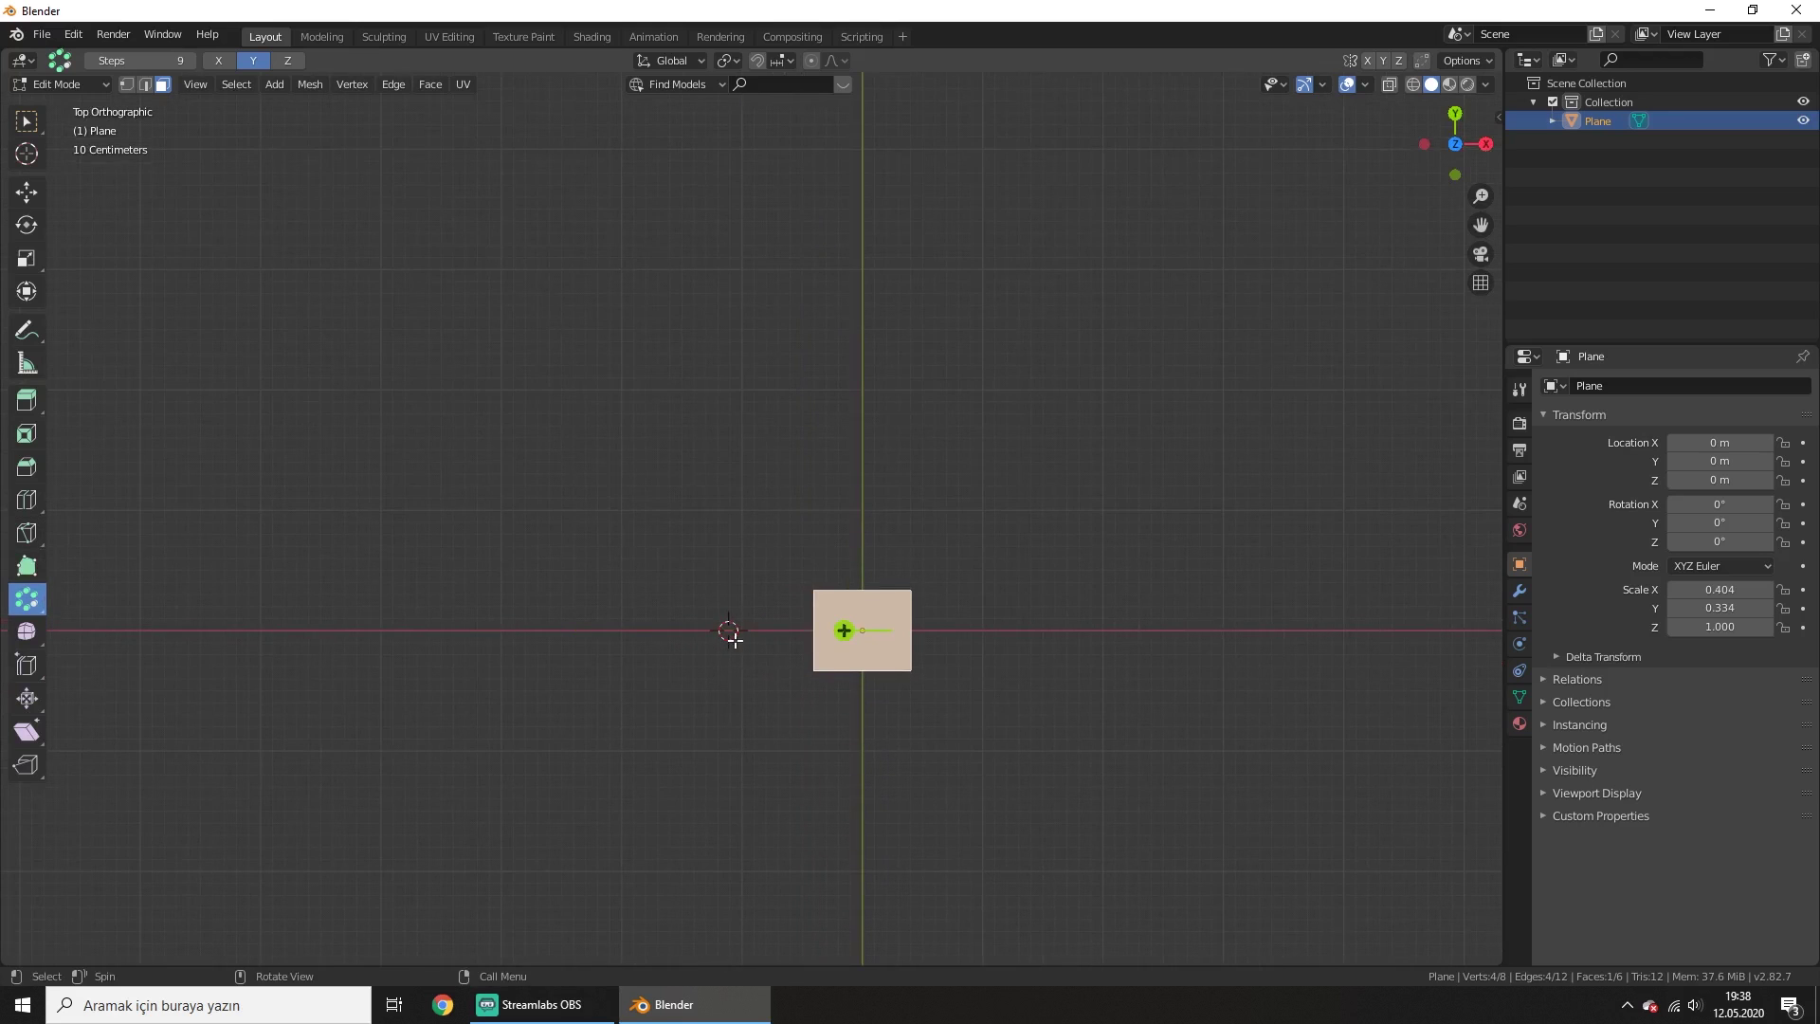
{"action": "mouse_move", "coordinate": [1013, 642]}
{"action": "middle_mouse_down"}
{"action": "mouse_move", "coordinate": [1068, 528]}
{"action": "mouse_move", "coordinate": [894, 458]}
{"action": "middle_mouse_up"}
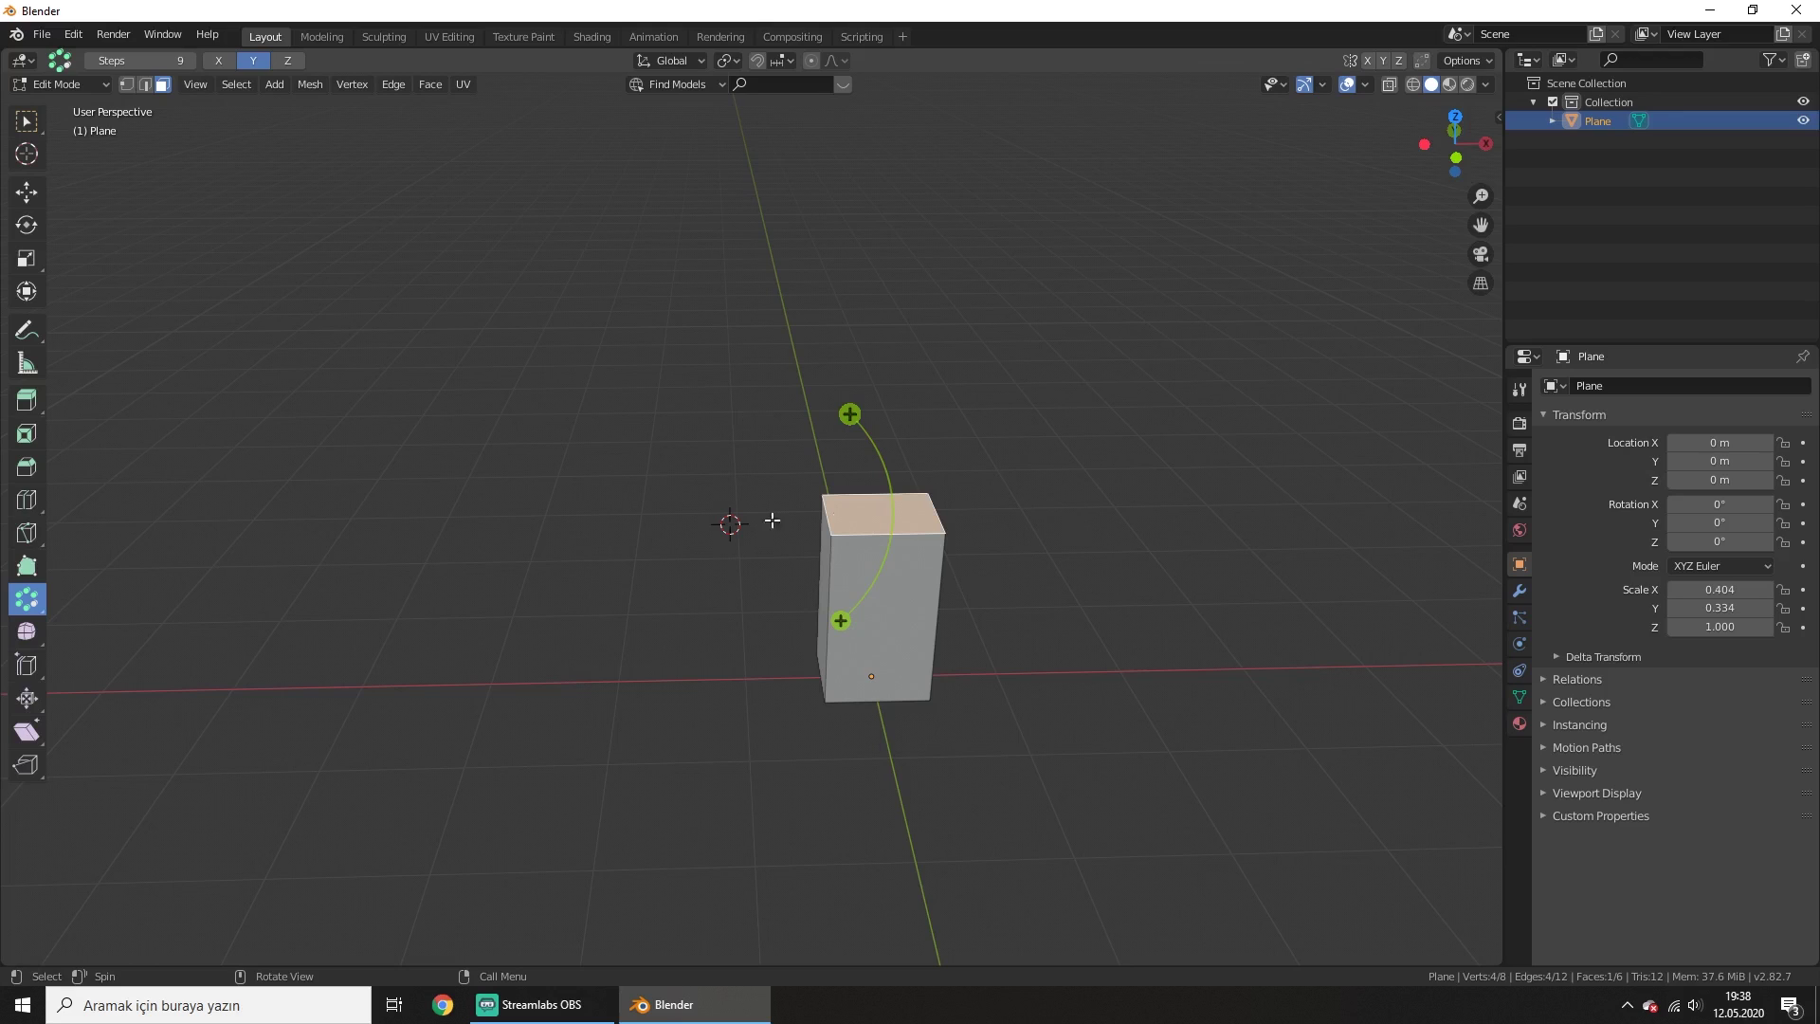
Select the whole mesh and spin it around the Z axis
{"action": "key", "text": "a"}
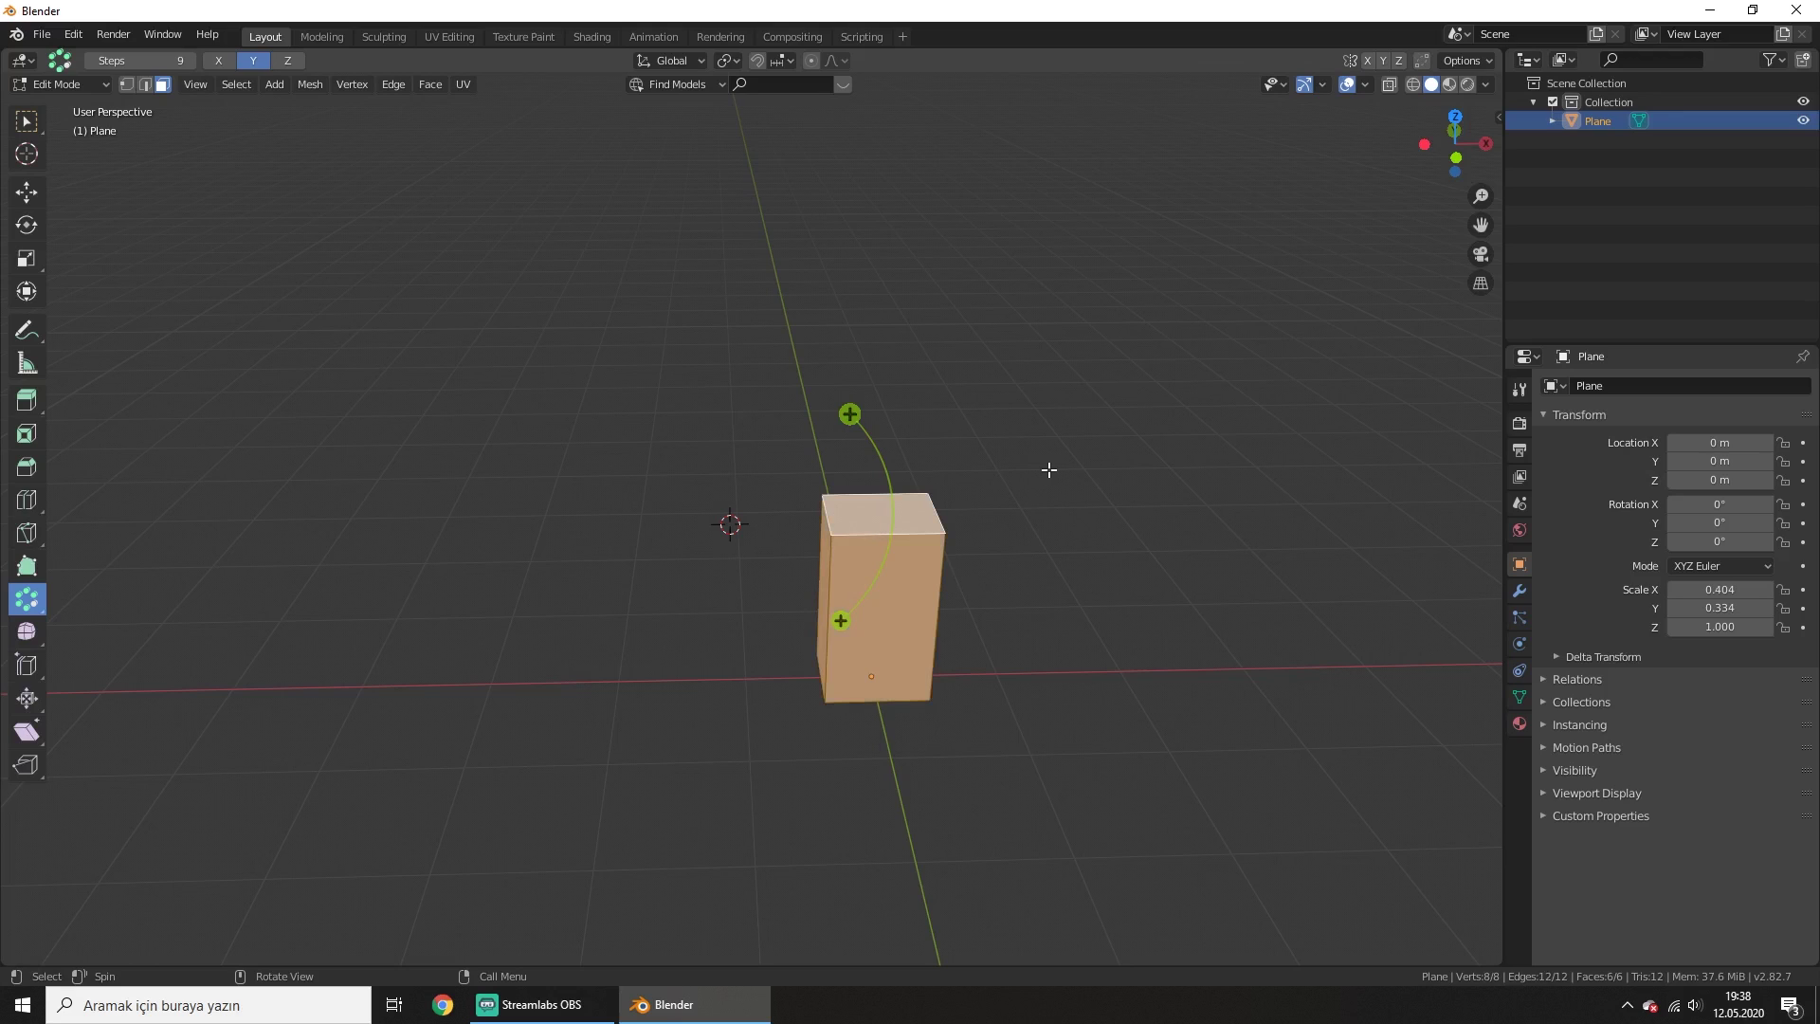
{"action": "key", "text": "KP_7"}
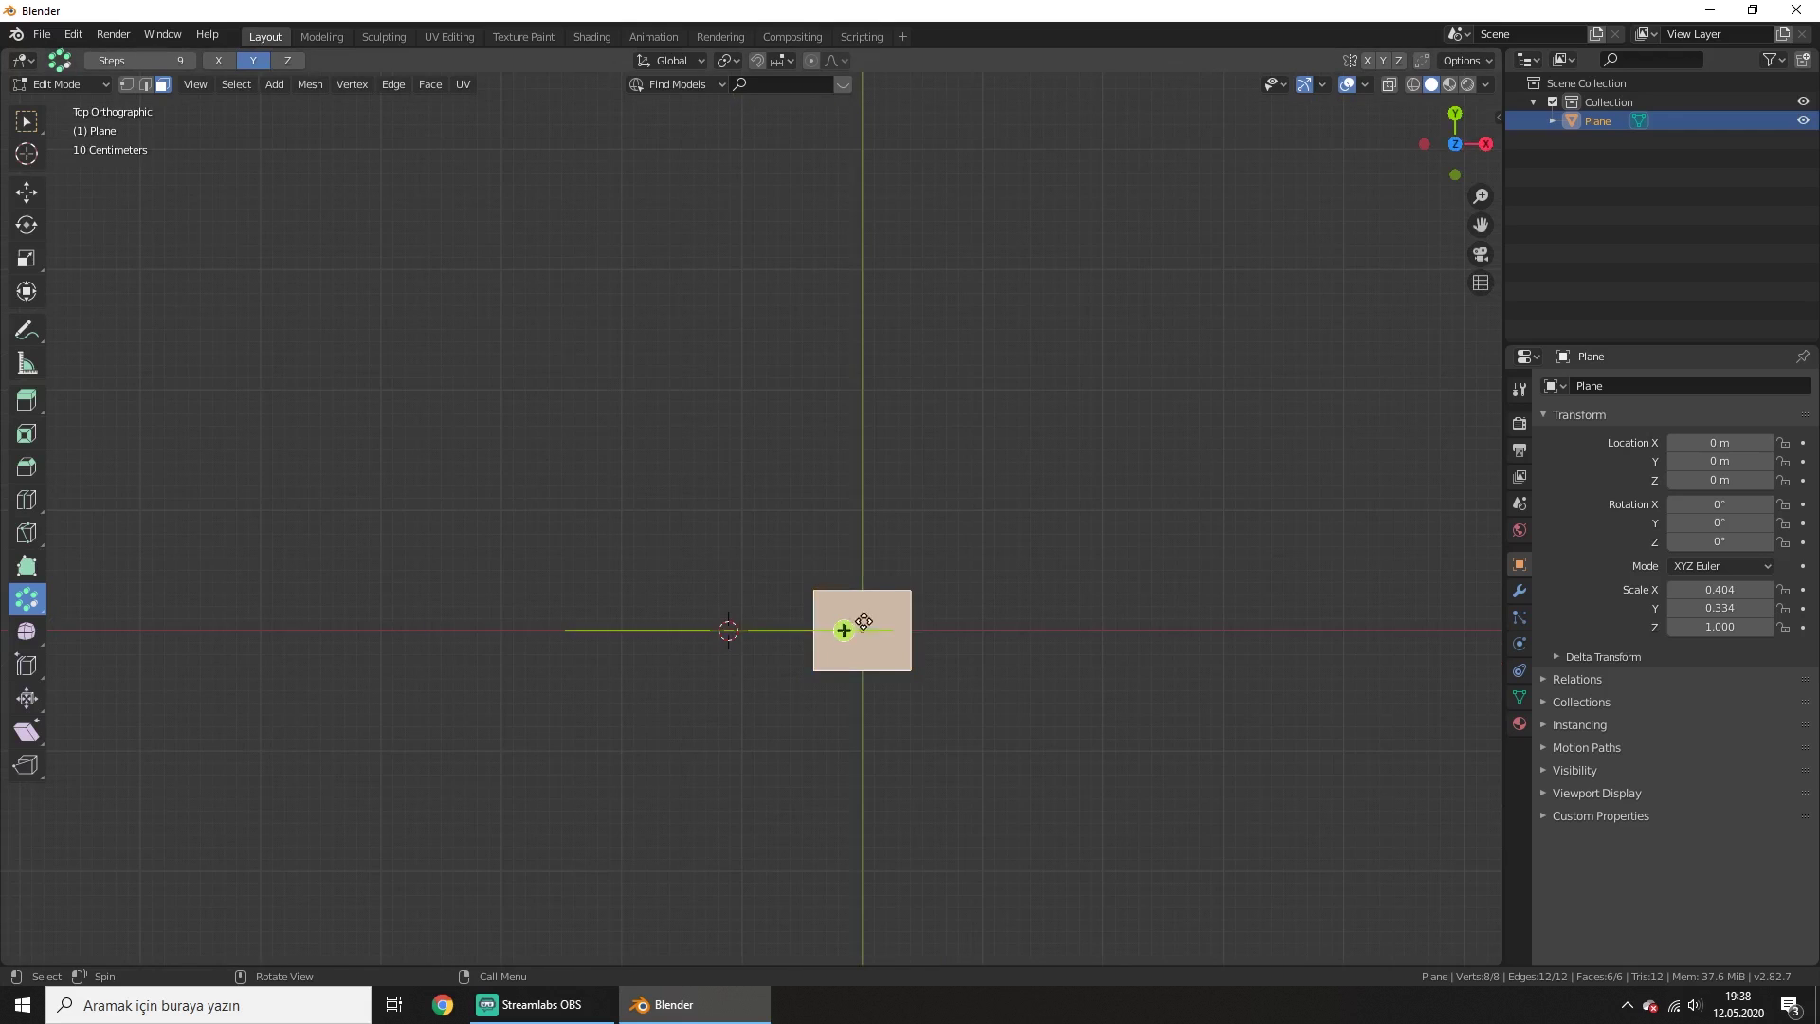
{"action": "left_click", "coordinate": [289, 60]}
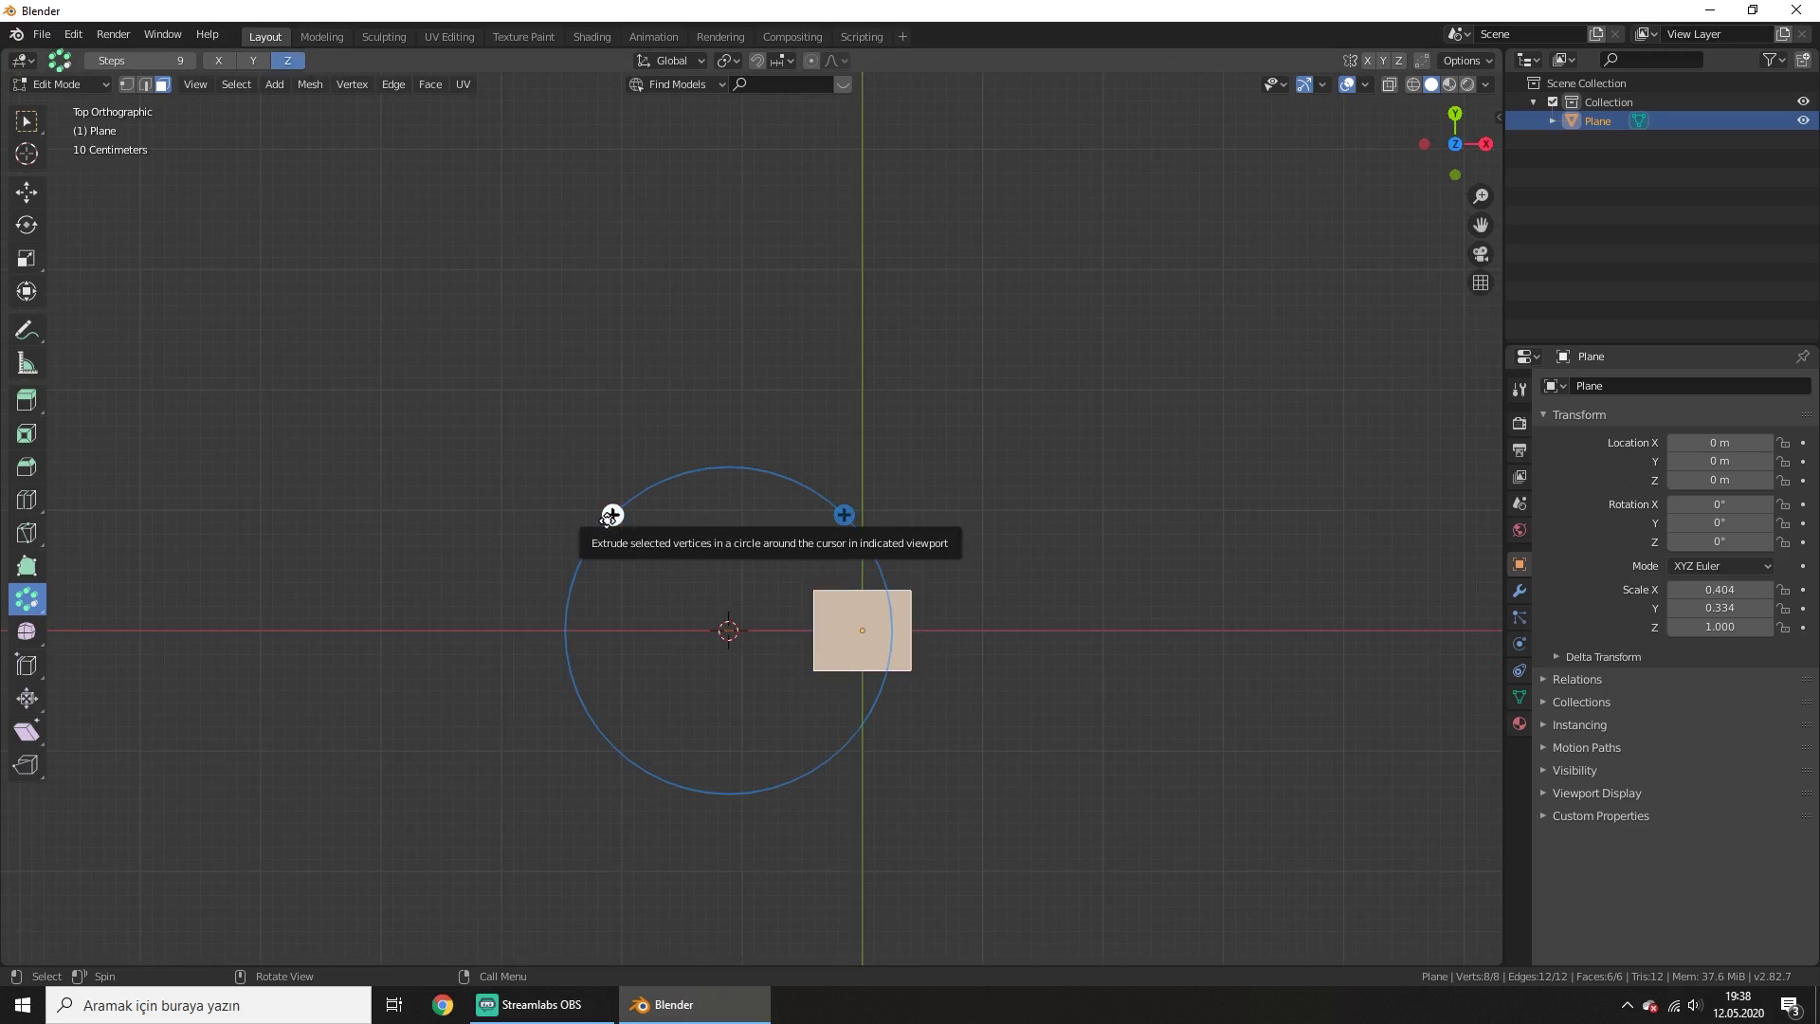
{"action": "mouse_move", "coordinate": [611, 515]}
{"action": "left_mouse_down"}
{"action": "mouse_move", "coordinate": [1000, 904]}
{"action": "mouse_move", "coordinate": [970, 869]}
{"action": "left_mouse_up"}
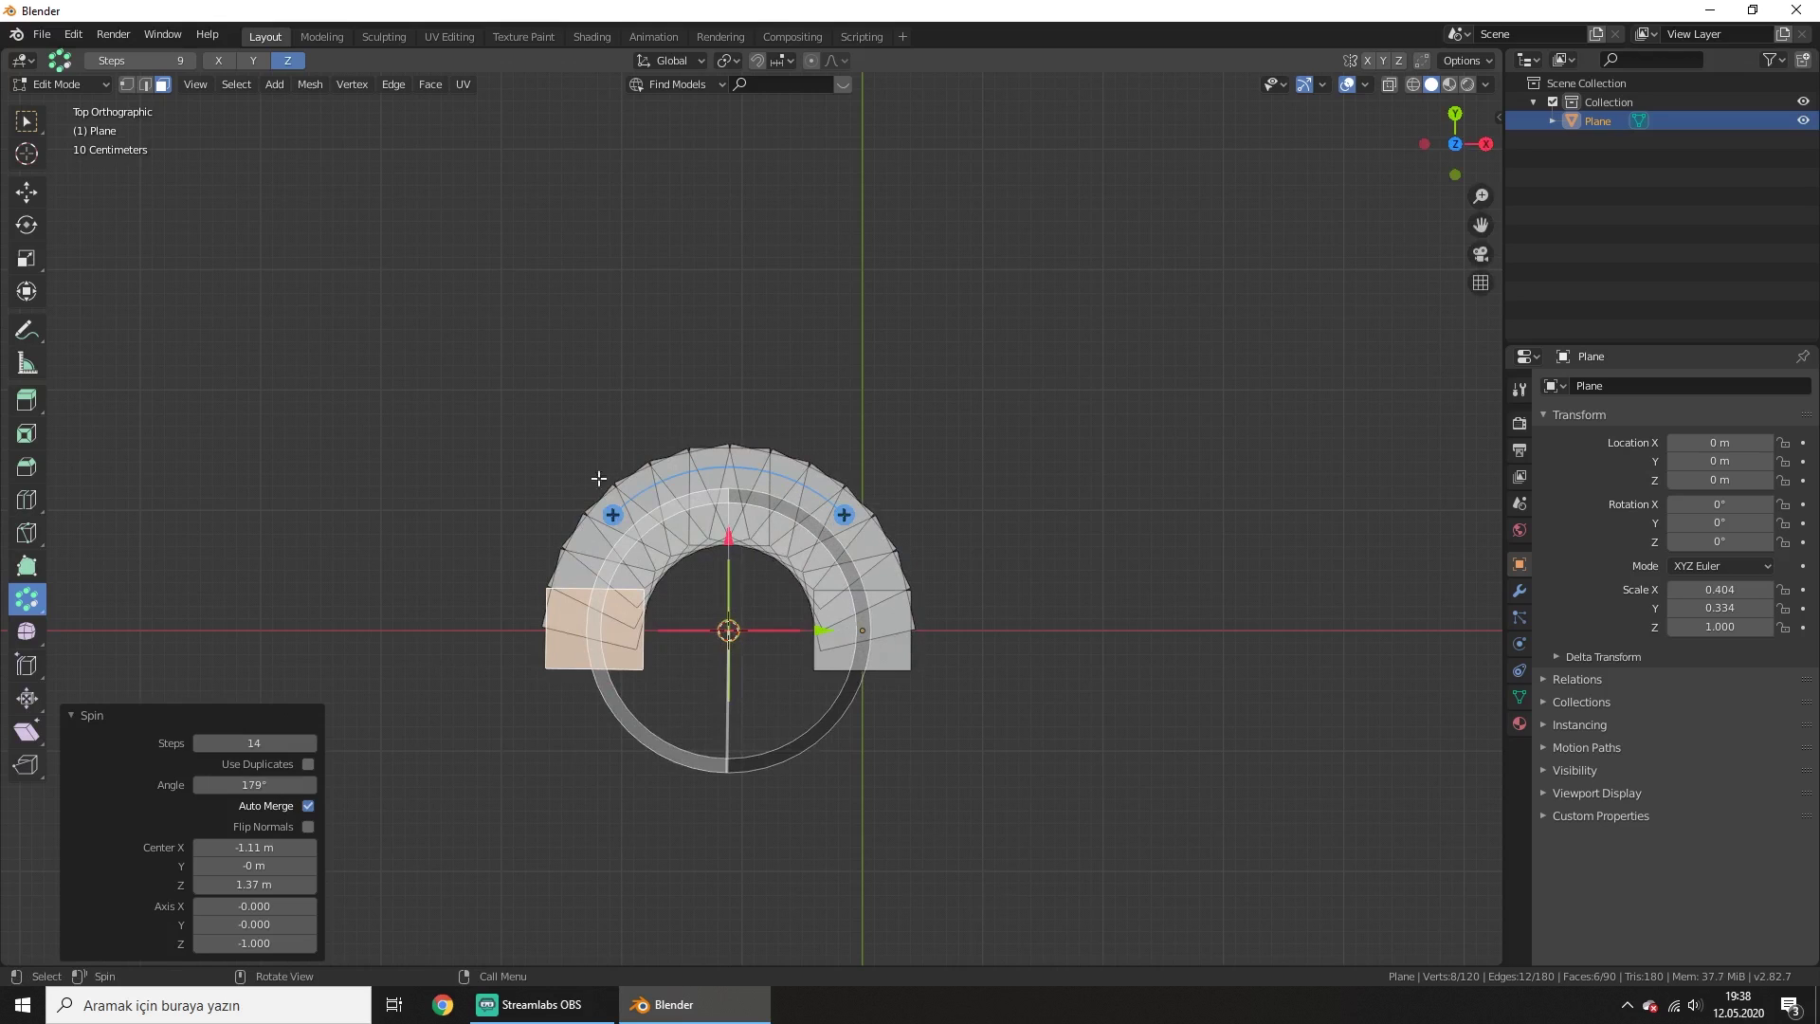
Set the spin to 3 steps and a full 360° angle
{"action": "left_click", "coordinate": [273, 742]}
{"action": "type", "text": "3"}
{"action": "key", "text": "Return"}
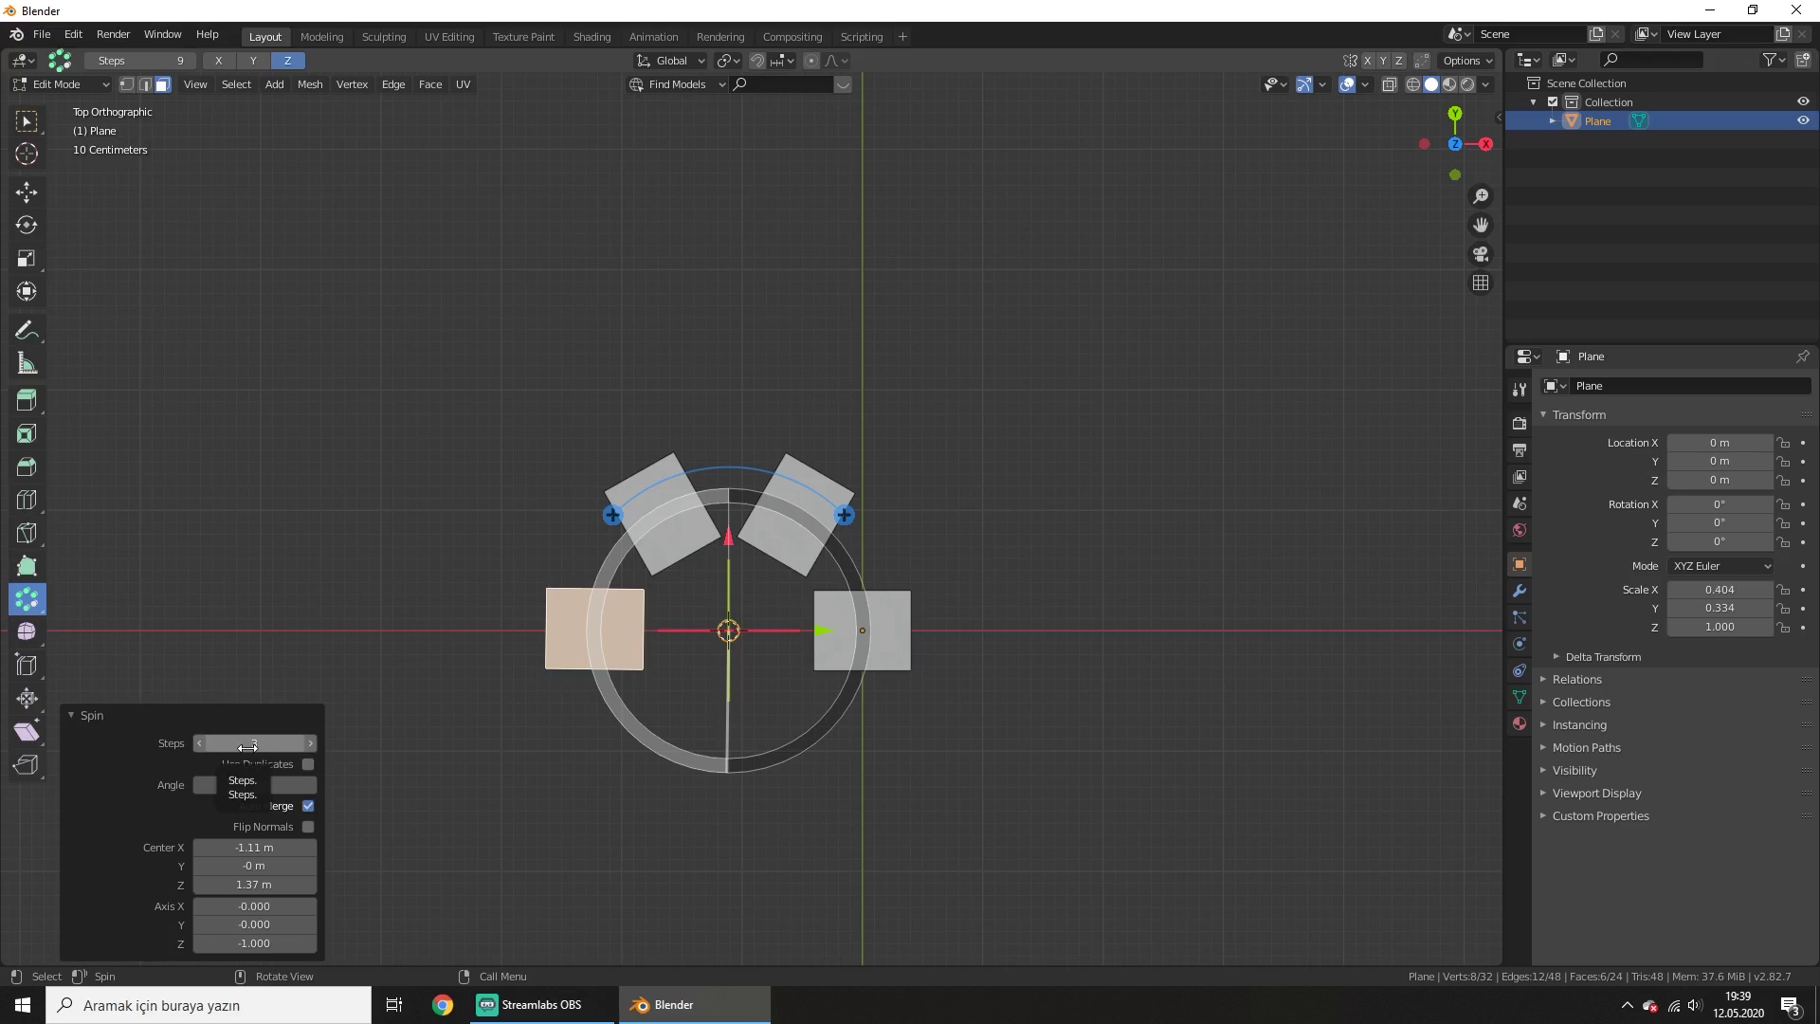
{"action": "left_click", "coordinate": [254, 785]}
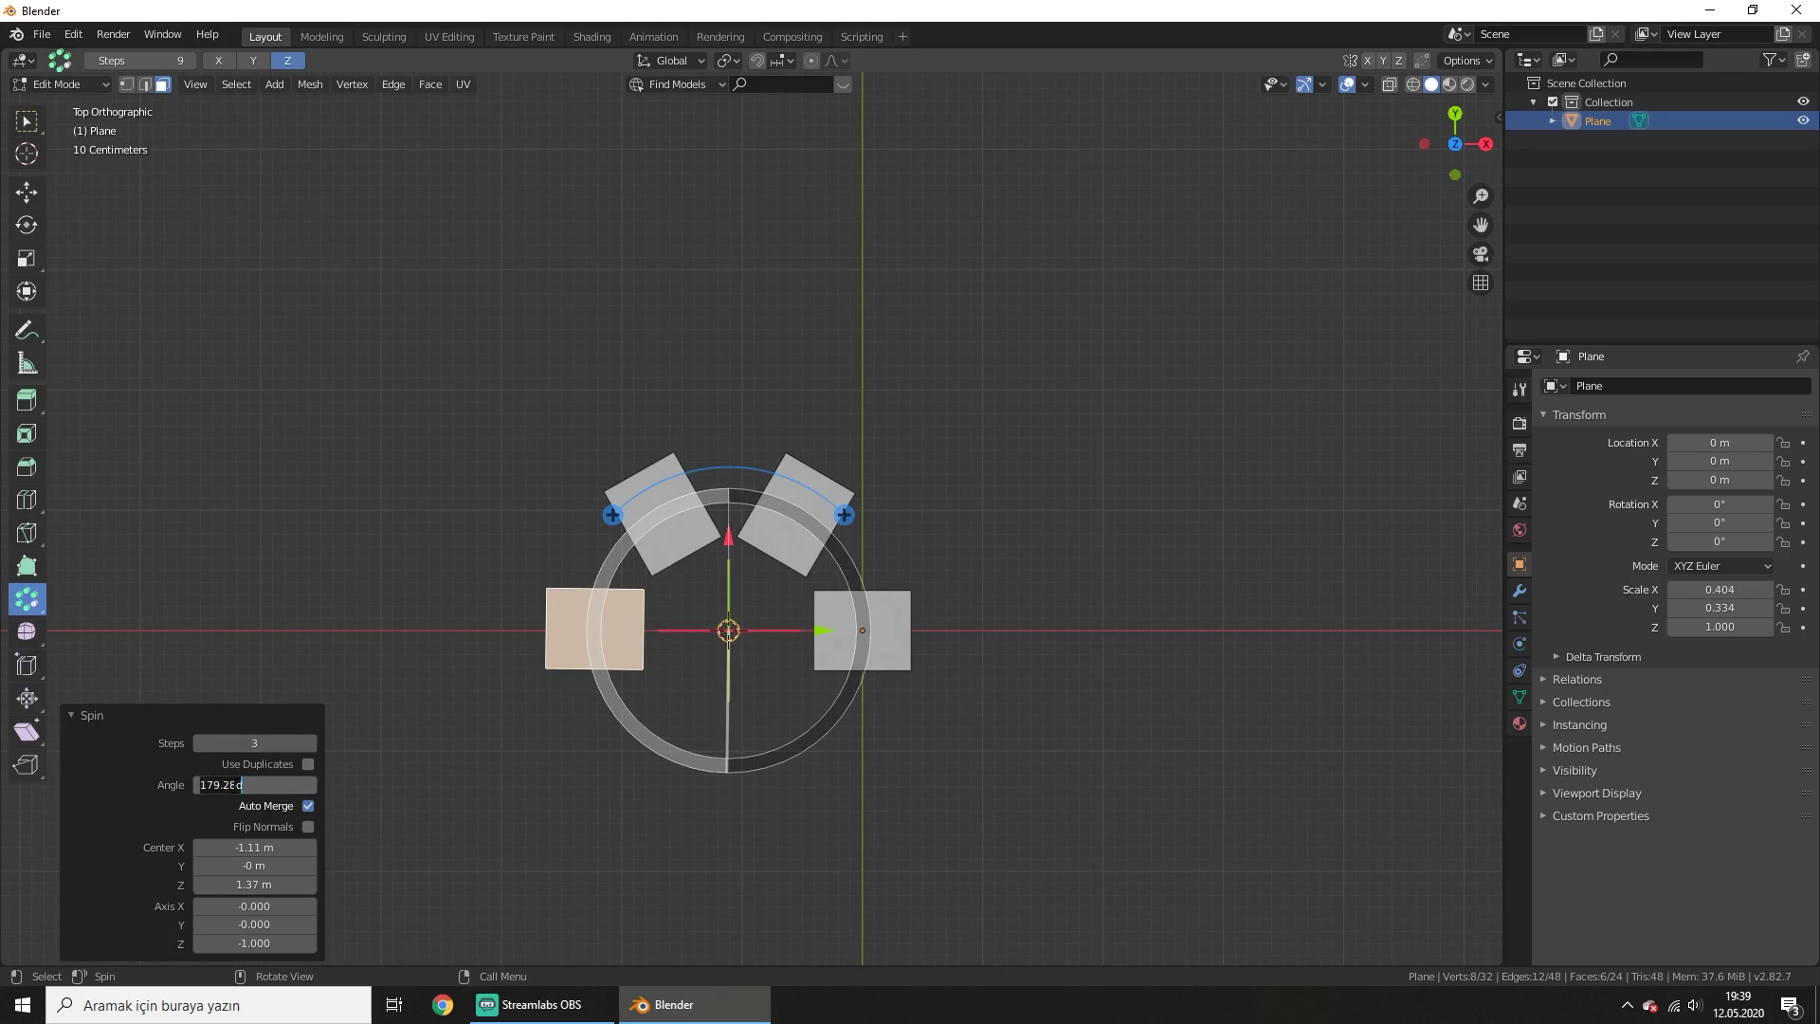
{"action": "type", "text": "360"}
{"action": "key", "text": "Return"}
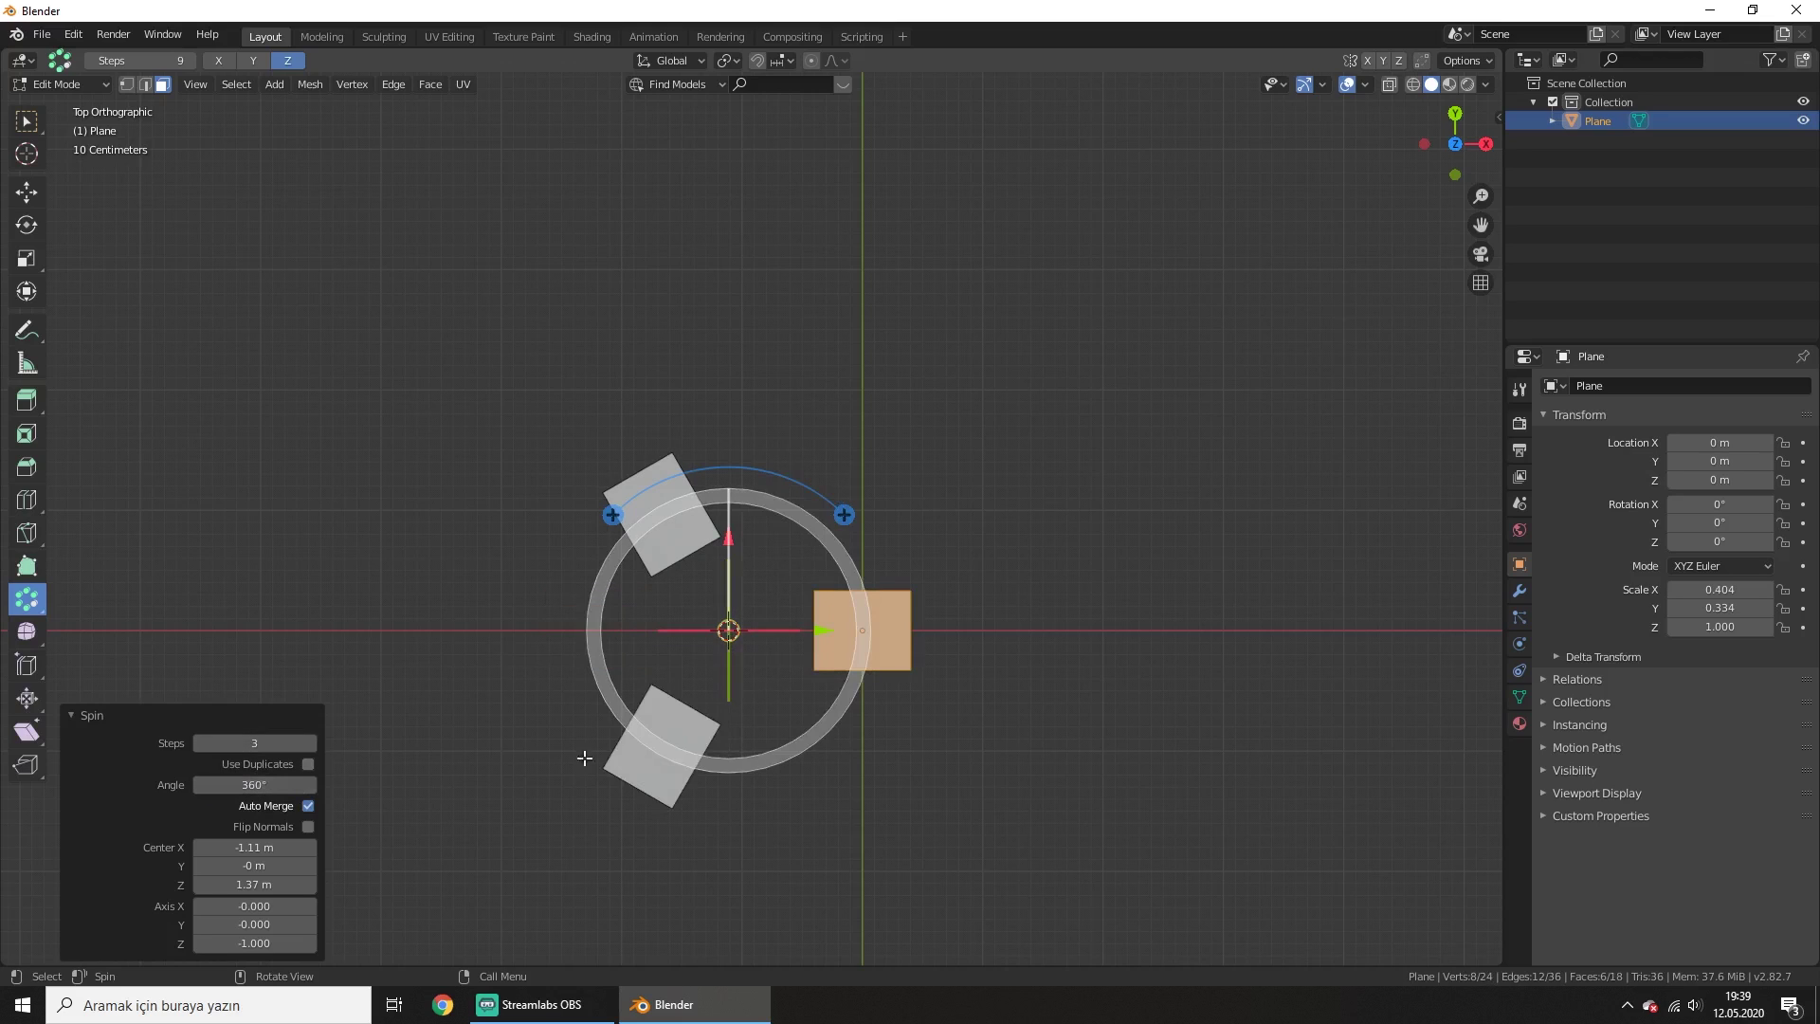
Raise the spin steps to 8 and return to Object Mode
{"action": "left_click", "coordinate": [310, 743]}
{"action": "left_click", "coordinate": [310, 743]}
{"action": "left_click", "coordinate": [309, 743]}
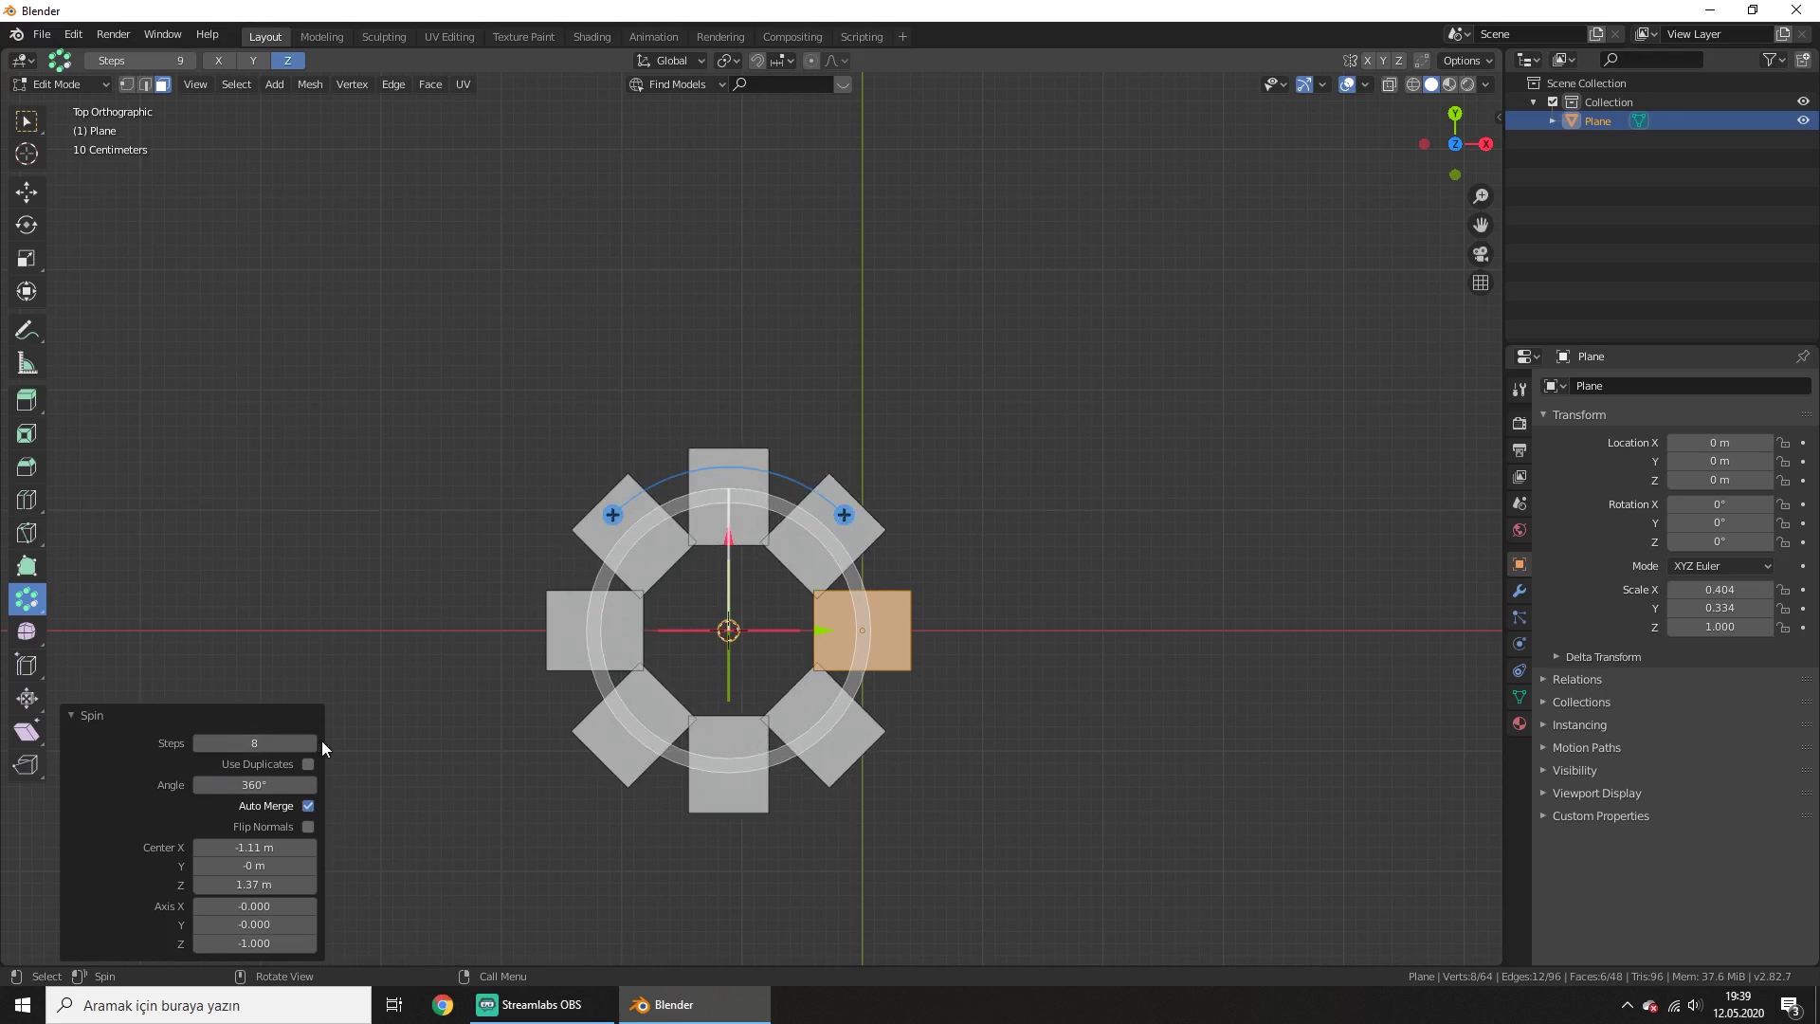
{"action": "mouse_move", "coordinate": [1027, 736]}
{"action": "middle_mouse_down"}
{"action": "mouse_move", "coordinate": [1093, 540]}
{"action": "mouse_move", "coordinate": [1233, 601]}
{"action": "mouse_move", "coordinate": [1094, 547]}
{"action": "middle_mouse_up"}
{"action": "key", "text": "Tab"}
Scale the ring to 0.334 along Z
{"action": "key", "text": "s"}
{"action": "key", "text": "z"}
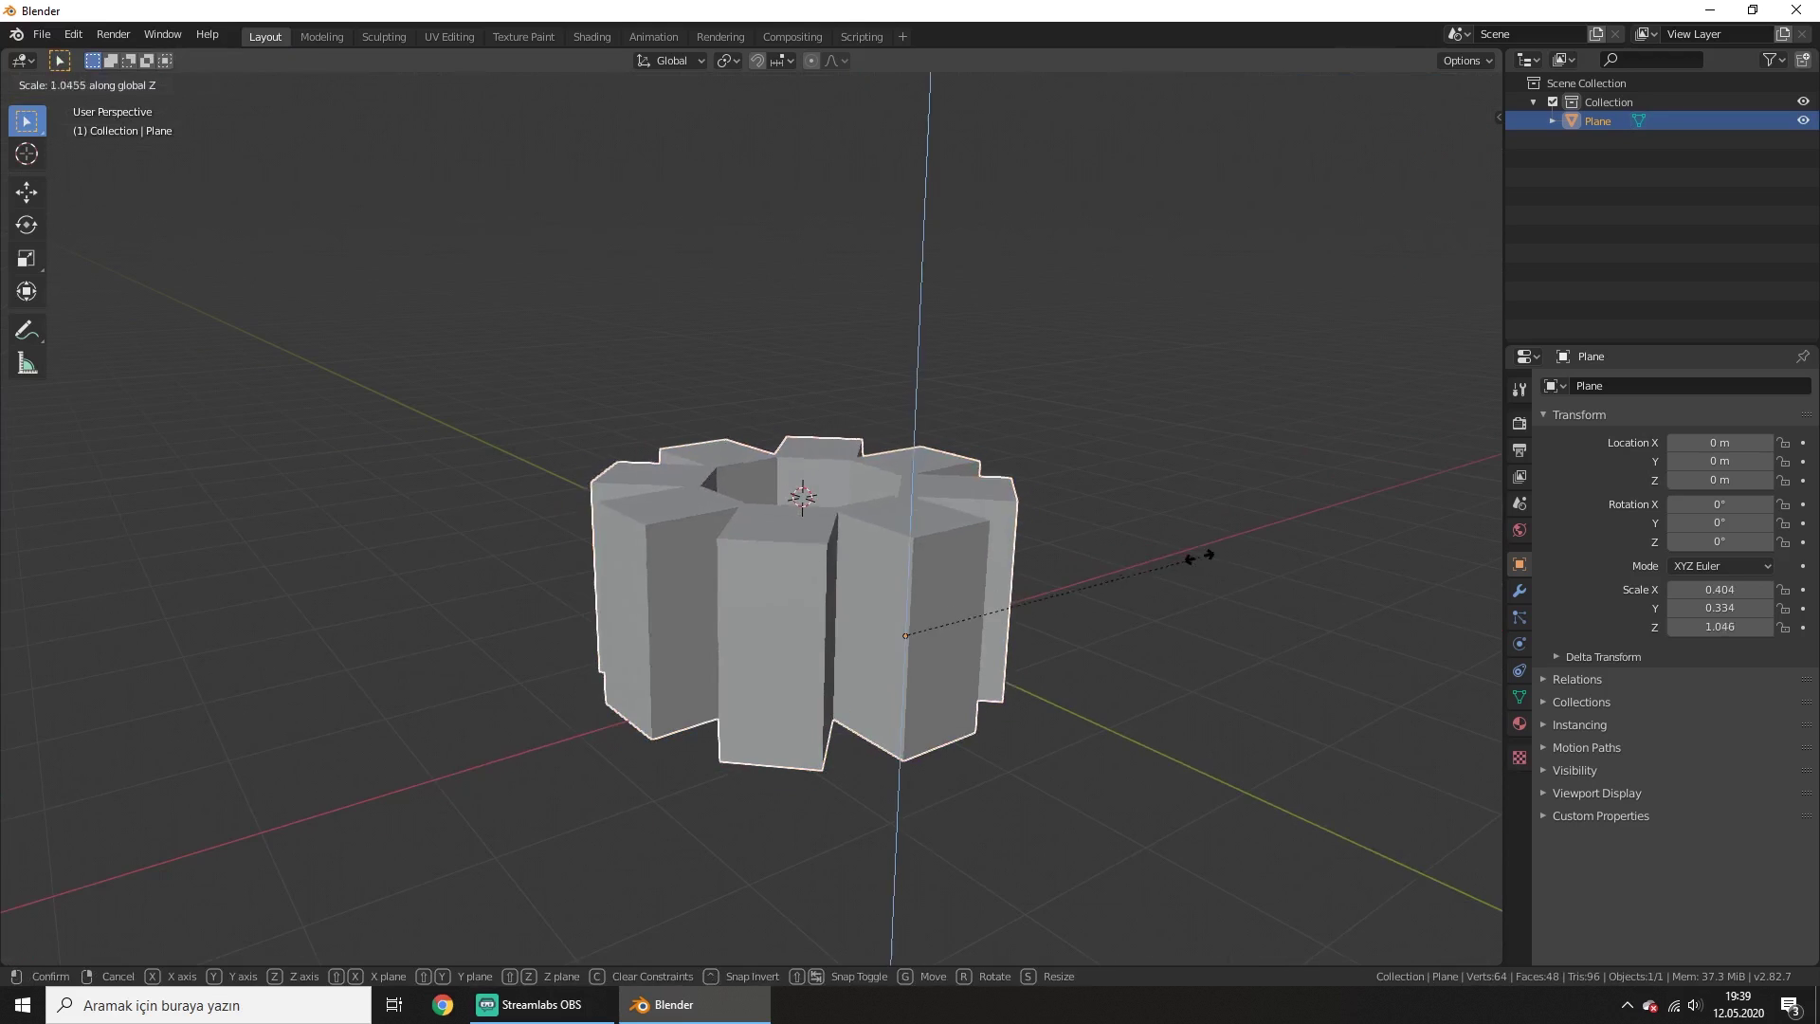
{"action": "left_click", "coordinate": [993, 588]}
{"action": "mouse_move", "coordinate": [994, 588]}
{"action": "middle_mouse_down"}
{"action": "mouse_move", "coordinate": [1145, 644]}
{"action": "mouse_move", "coordinate": [1203, 569]}
{"action": "middle_mouse_up"}
{"action": "left_click", "coordinate": [1203, 569]}
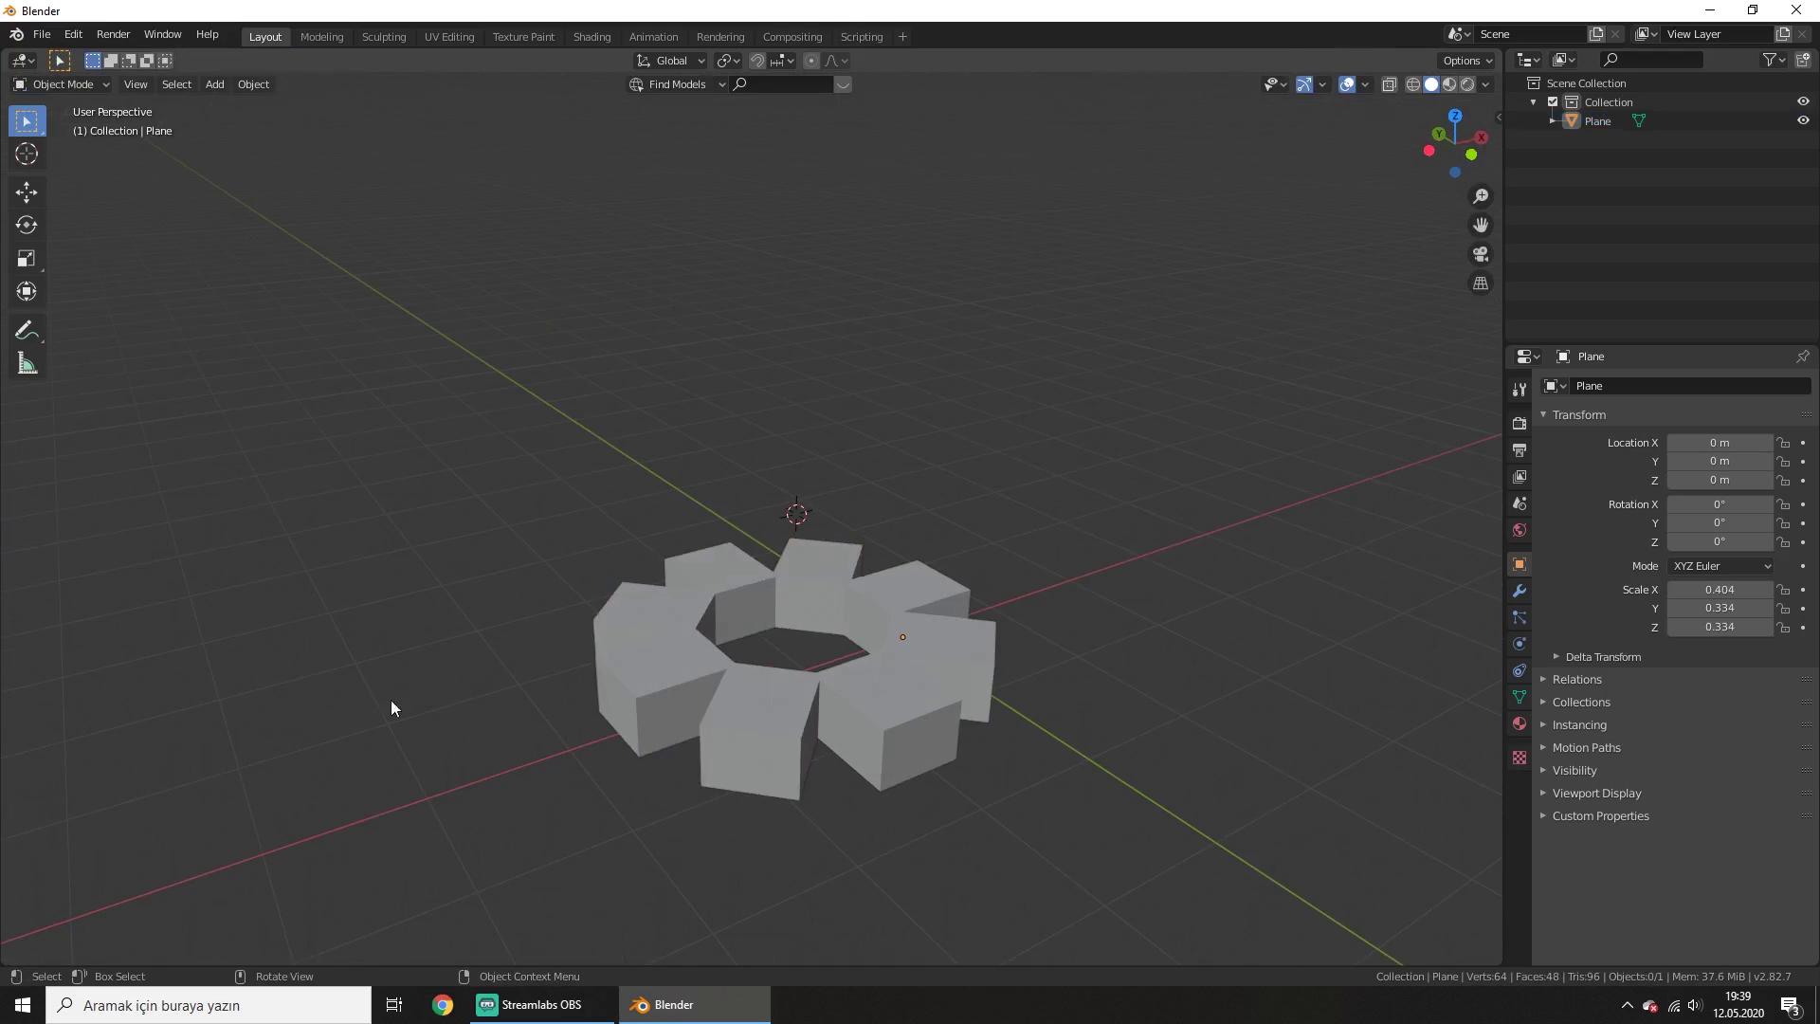
Enter Edit Mode, select all of the ring's mesh, then return to Object Mode
{"action": "key", "text": "Tab"}
{"action": "key", "text": "a"}
{"action": "left_click", "coordinate": [26, 608]}
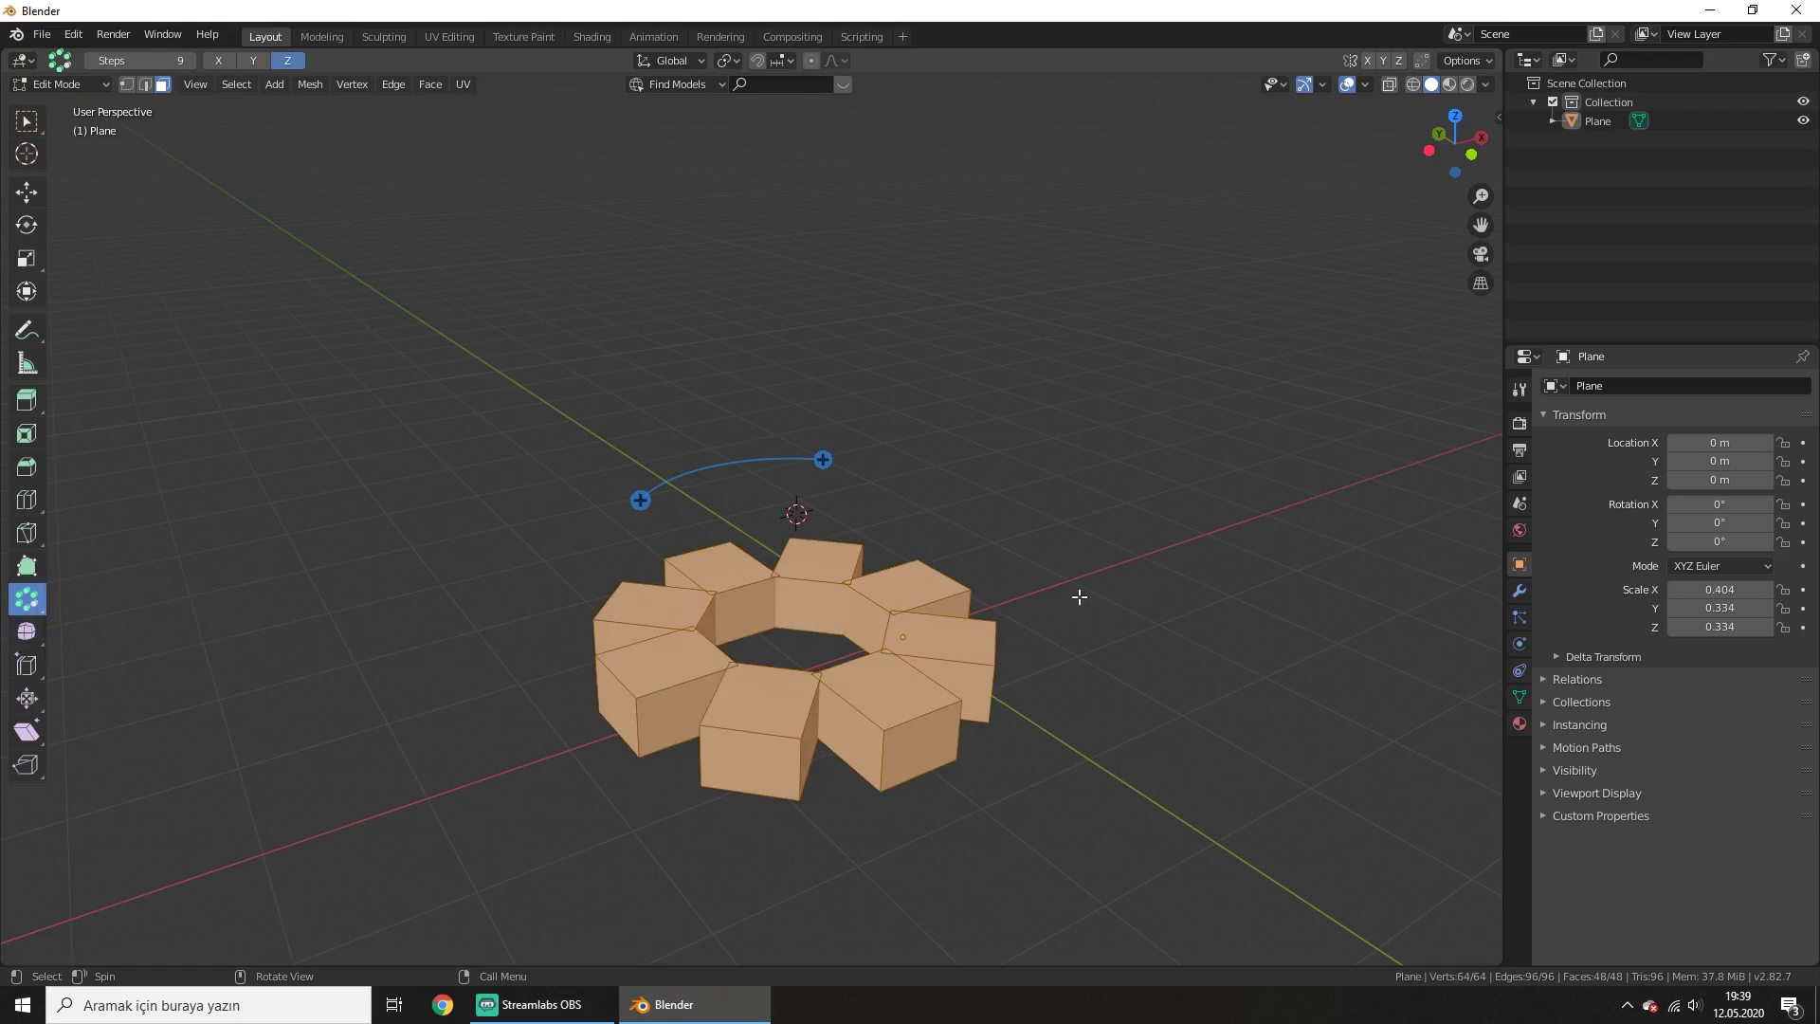
{"action": "key", "text": "Tab"}
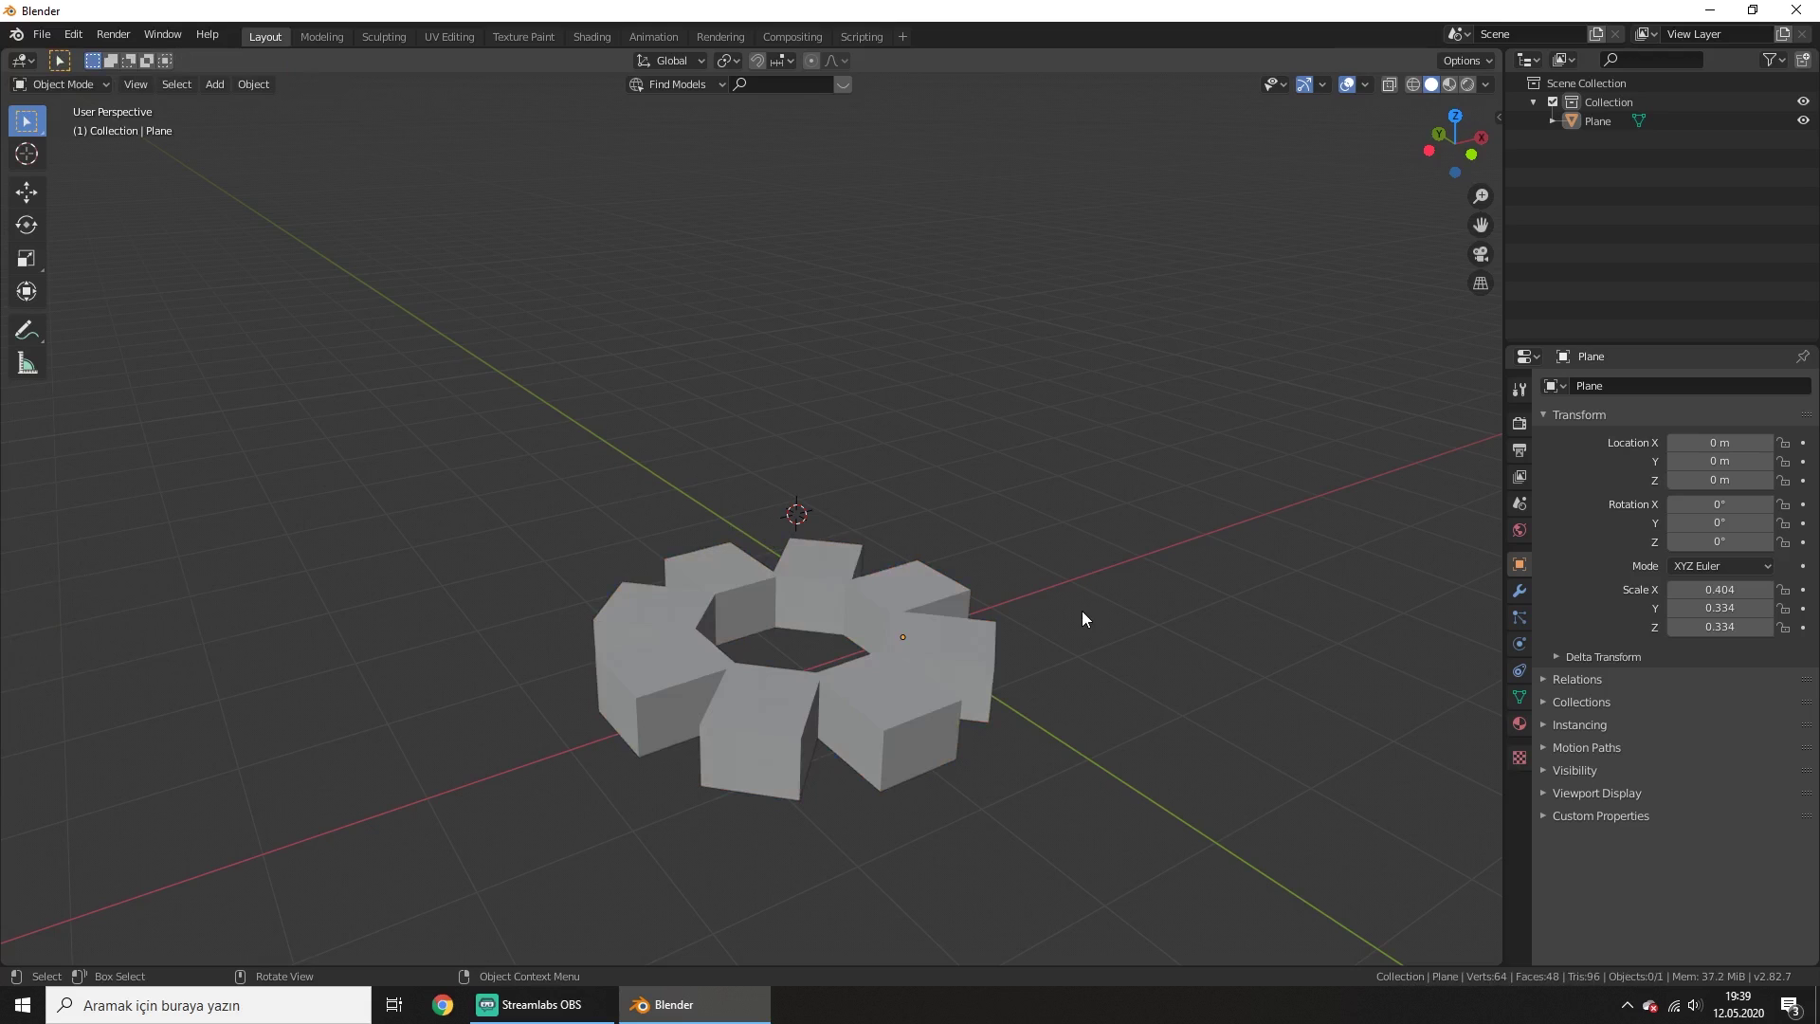
Delete the gear-shaped ring and reset the 3D cursor to the origin
{"action": "key", "text": "Tab"}
{"action": "key", "text": "Tab"}
{"action": "left_click", "coordinate": [936, 616]}
{"action": "key", "text": "Delete"}
{"action": "key", "text": "shift+c"}
Add a 2 m cube at the origin and enter Edit Mode
{"action": "middle_click_drag", "start_coordinate": [1014, 548], "coordinate": [769, 418], "text": "shift"}
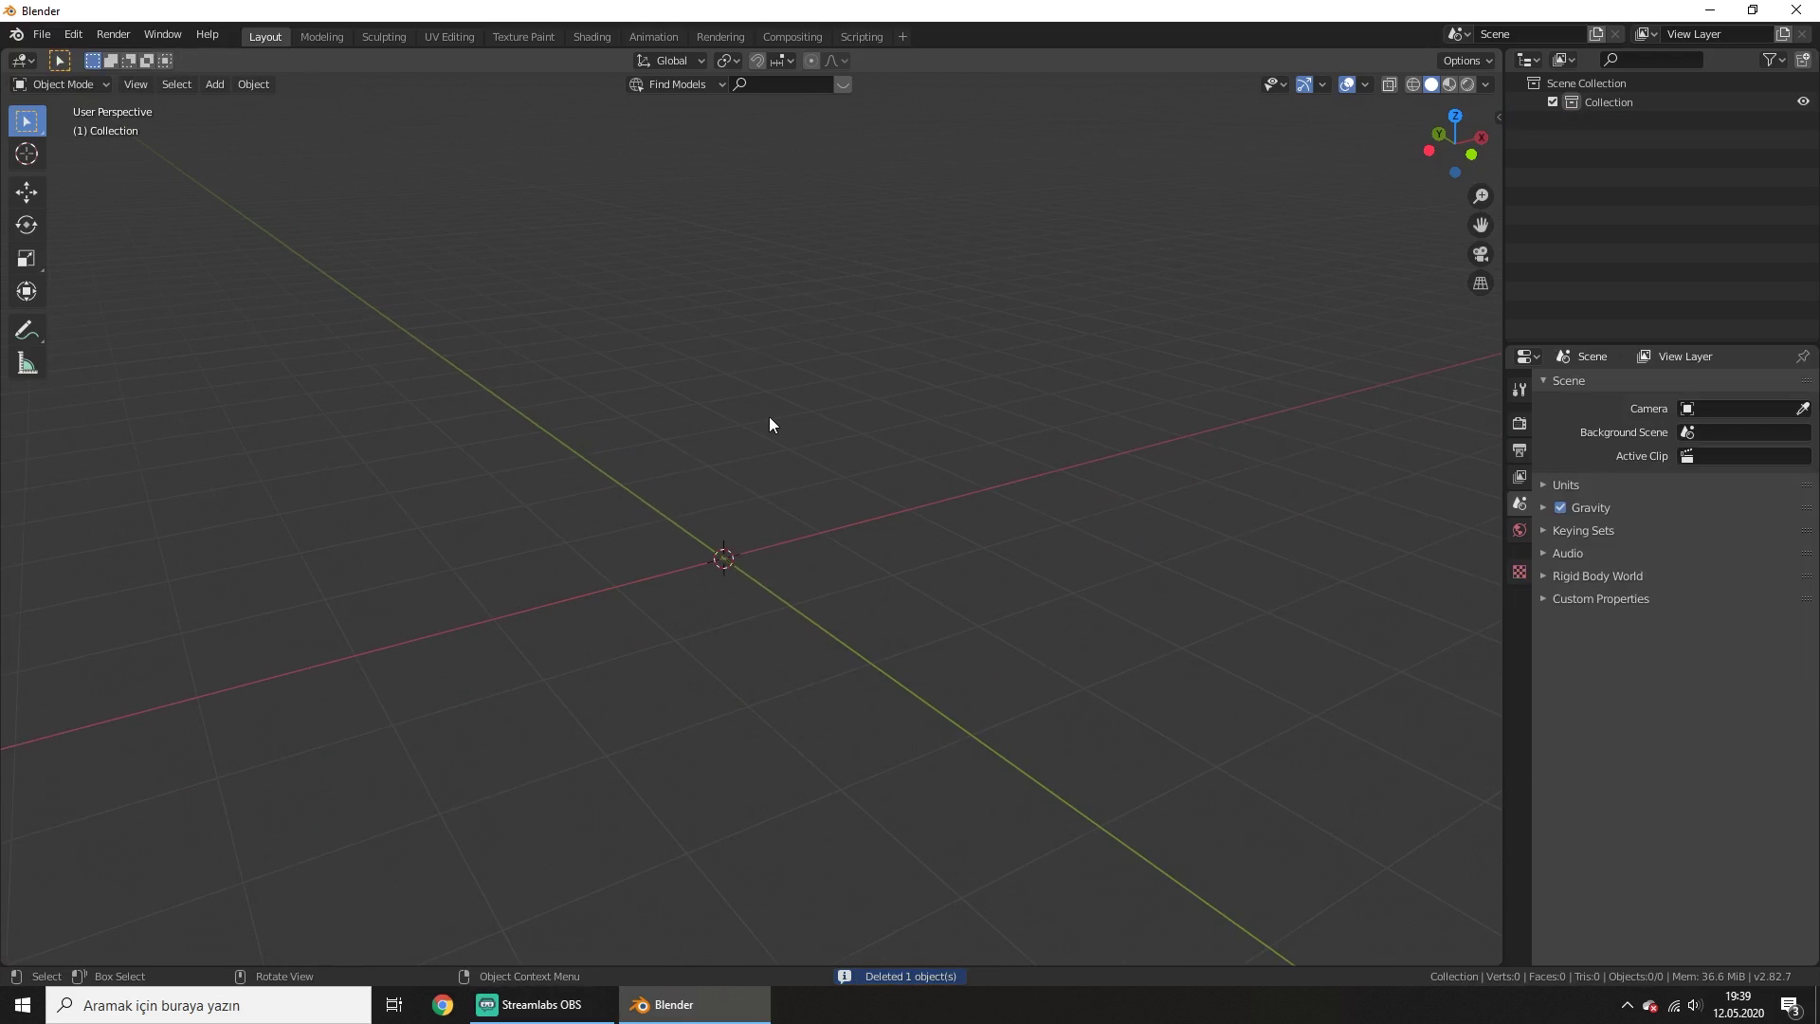
{"action": "key", "text": "shift+a"}
{"action": "left_click", "coordinate": [872, 434]}
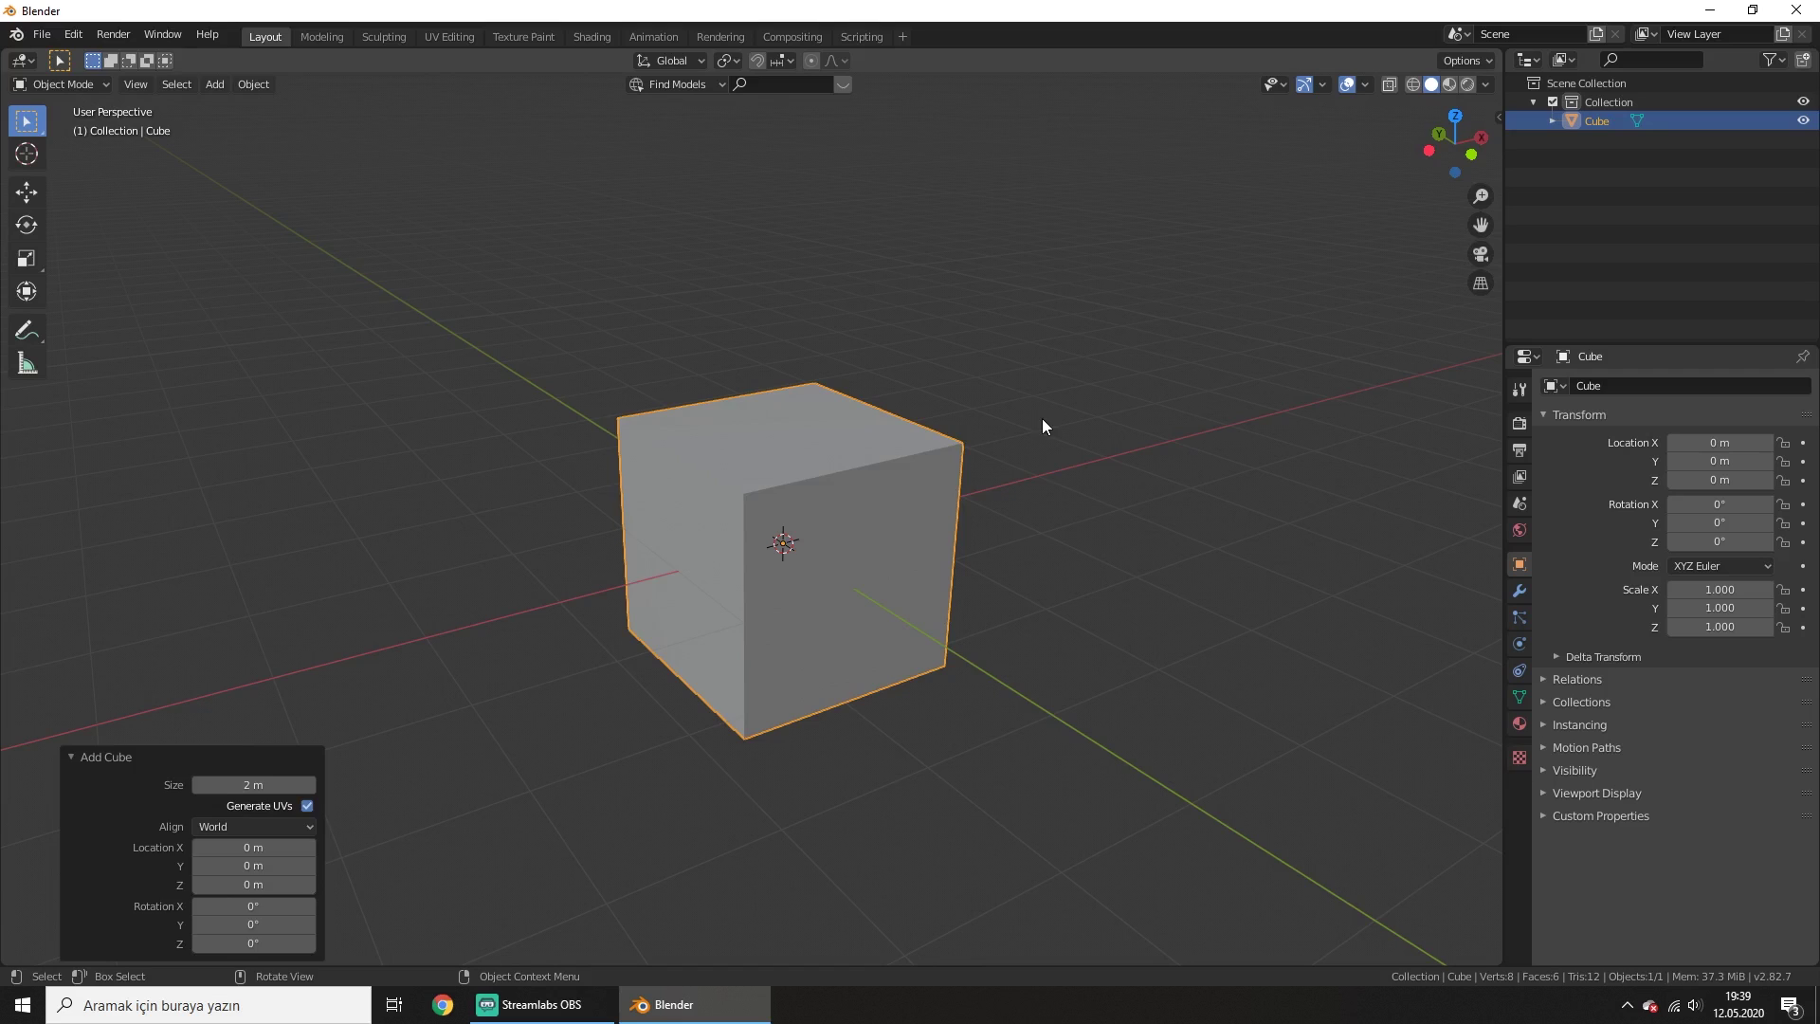
{"action": "key", "text": "Tab"}
{"action": "middle_click_drag", "start_coordinate": [1036, 378], "coordinate": [1078, 385]}
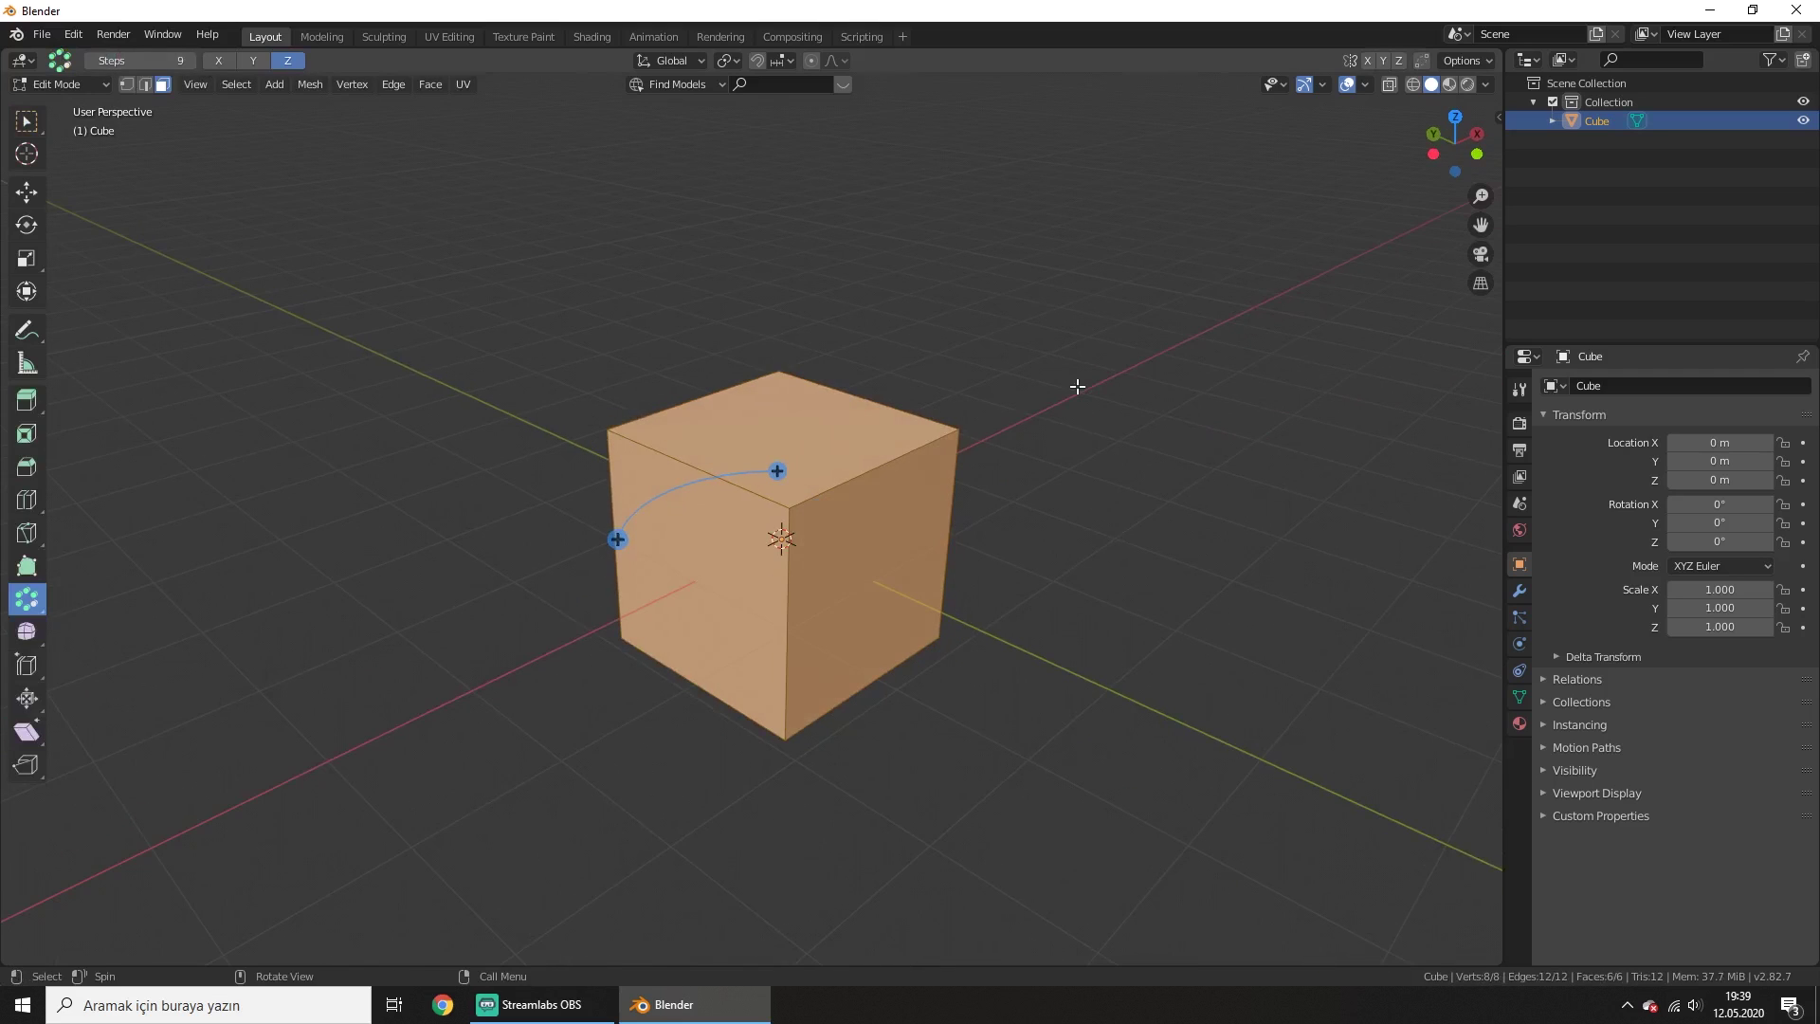
{"action": "key", "text": "2"}
{"action": "left_click", "coordinate": [872, 469]}
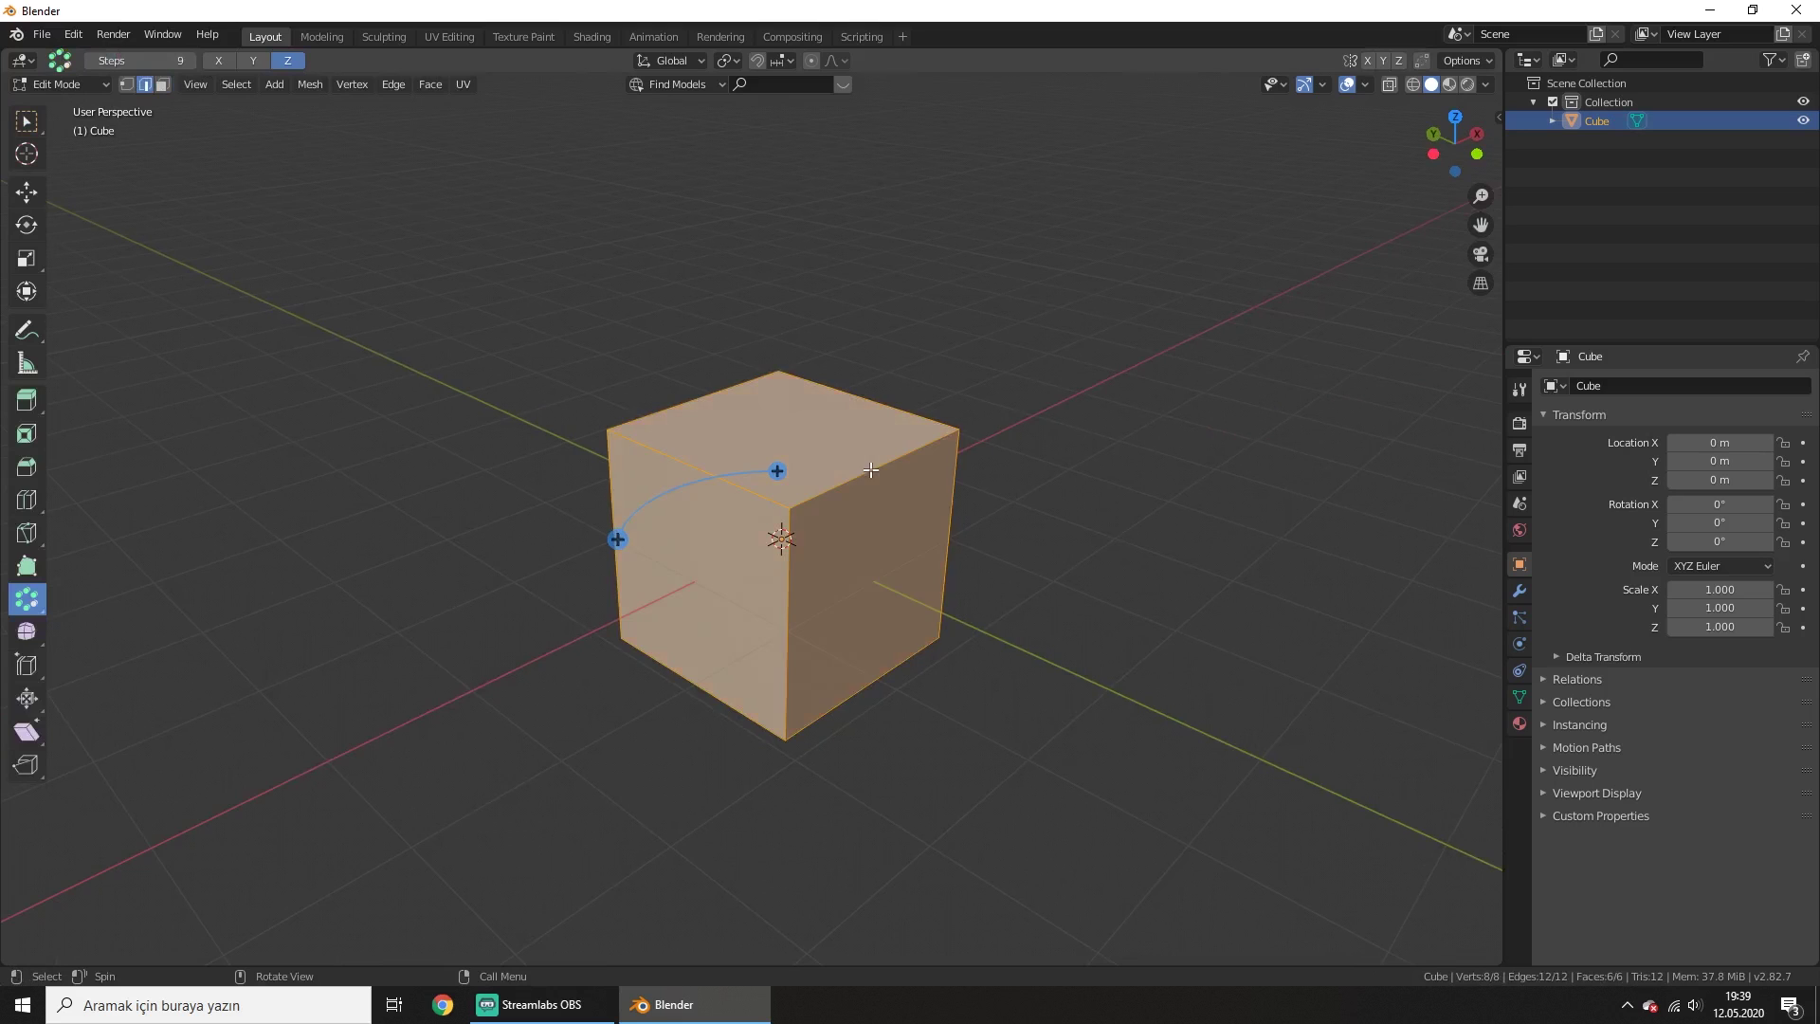
{"action": "left_click", "coordinate": [27, 121]}
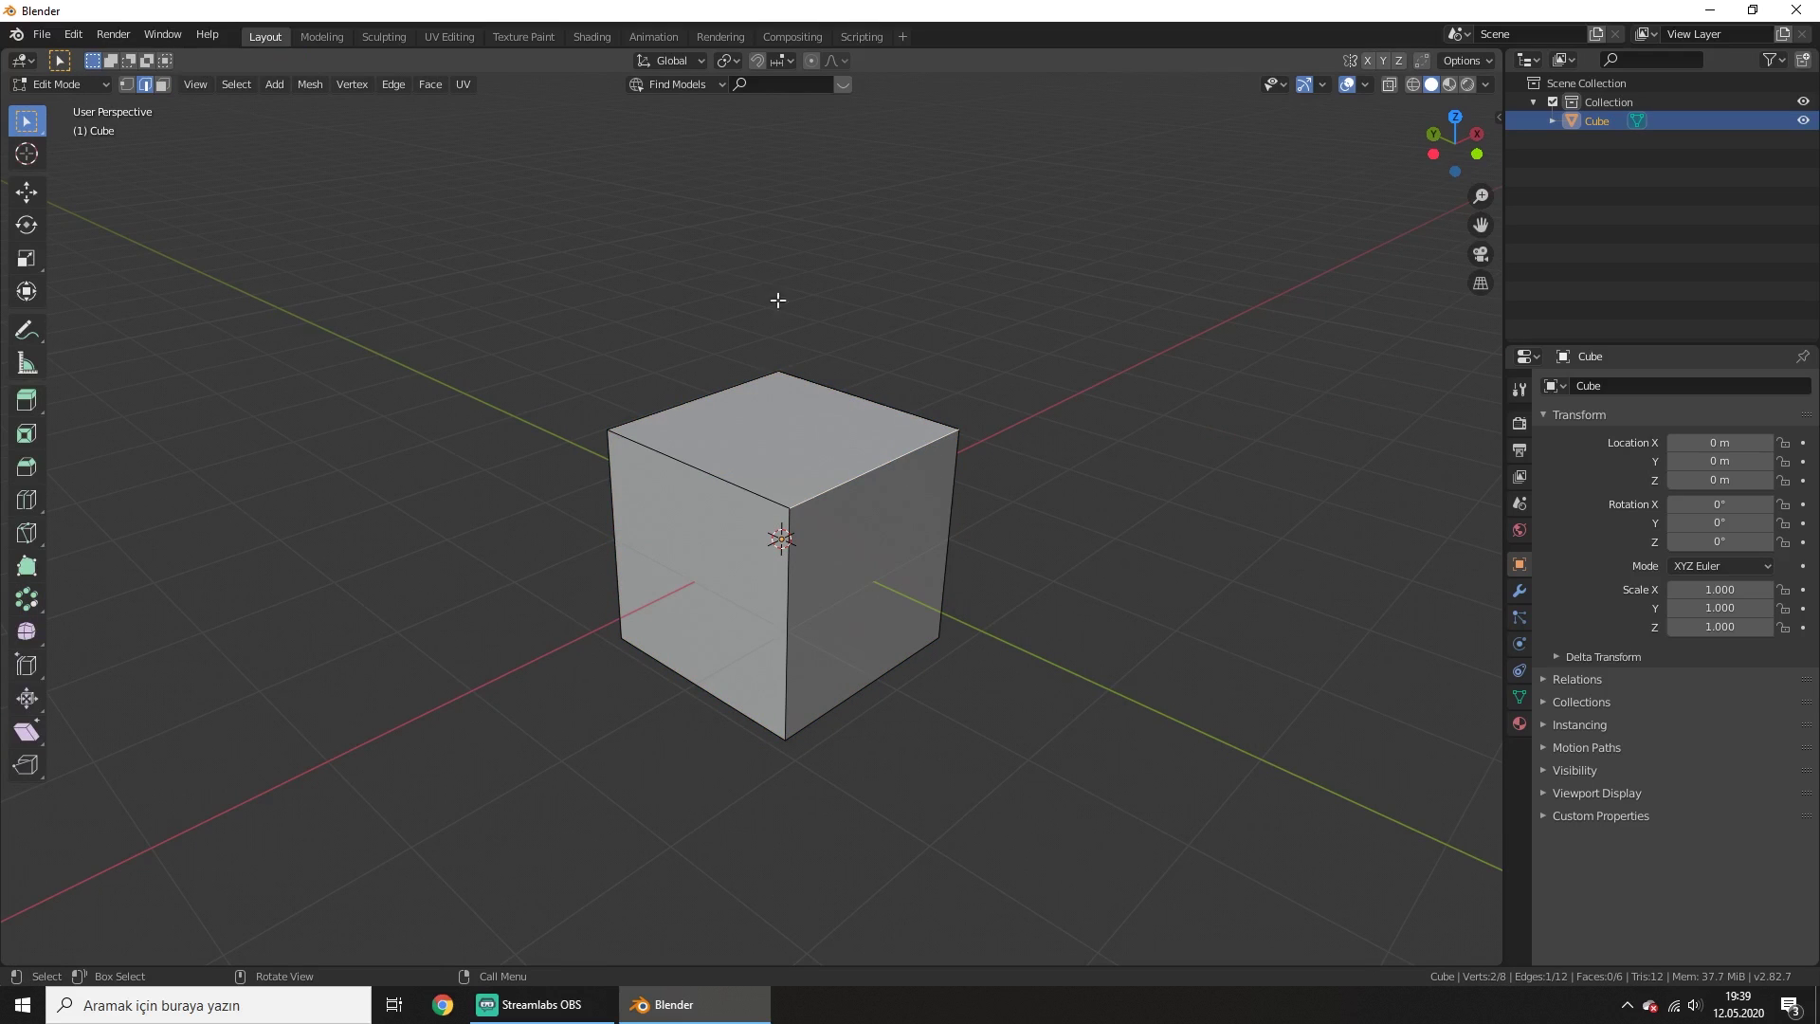
{"action": "middle_click_drag", "start_coordinate": [1012, 394], "coordinate": [914, 325]}
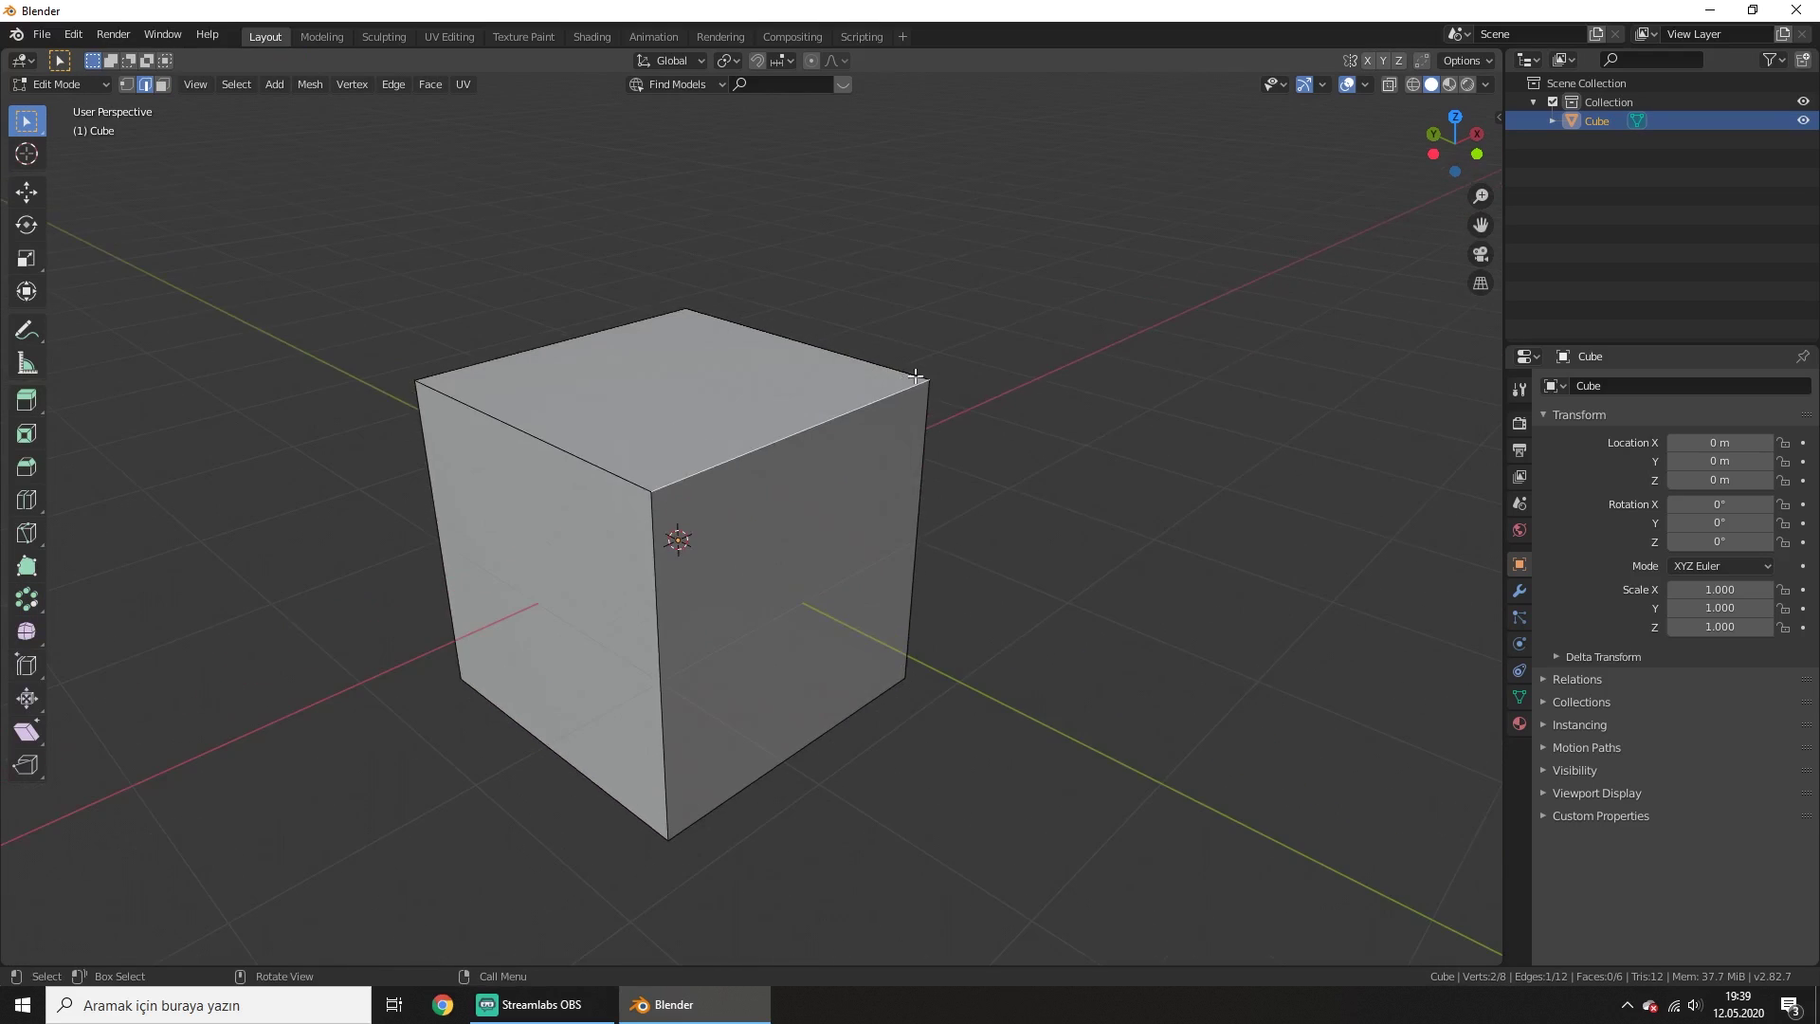
{"action": "key", "text": "ctrl+b"}
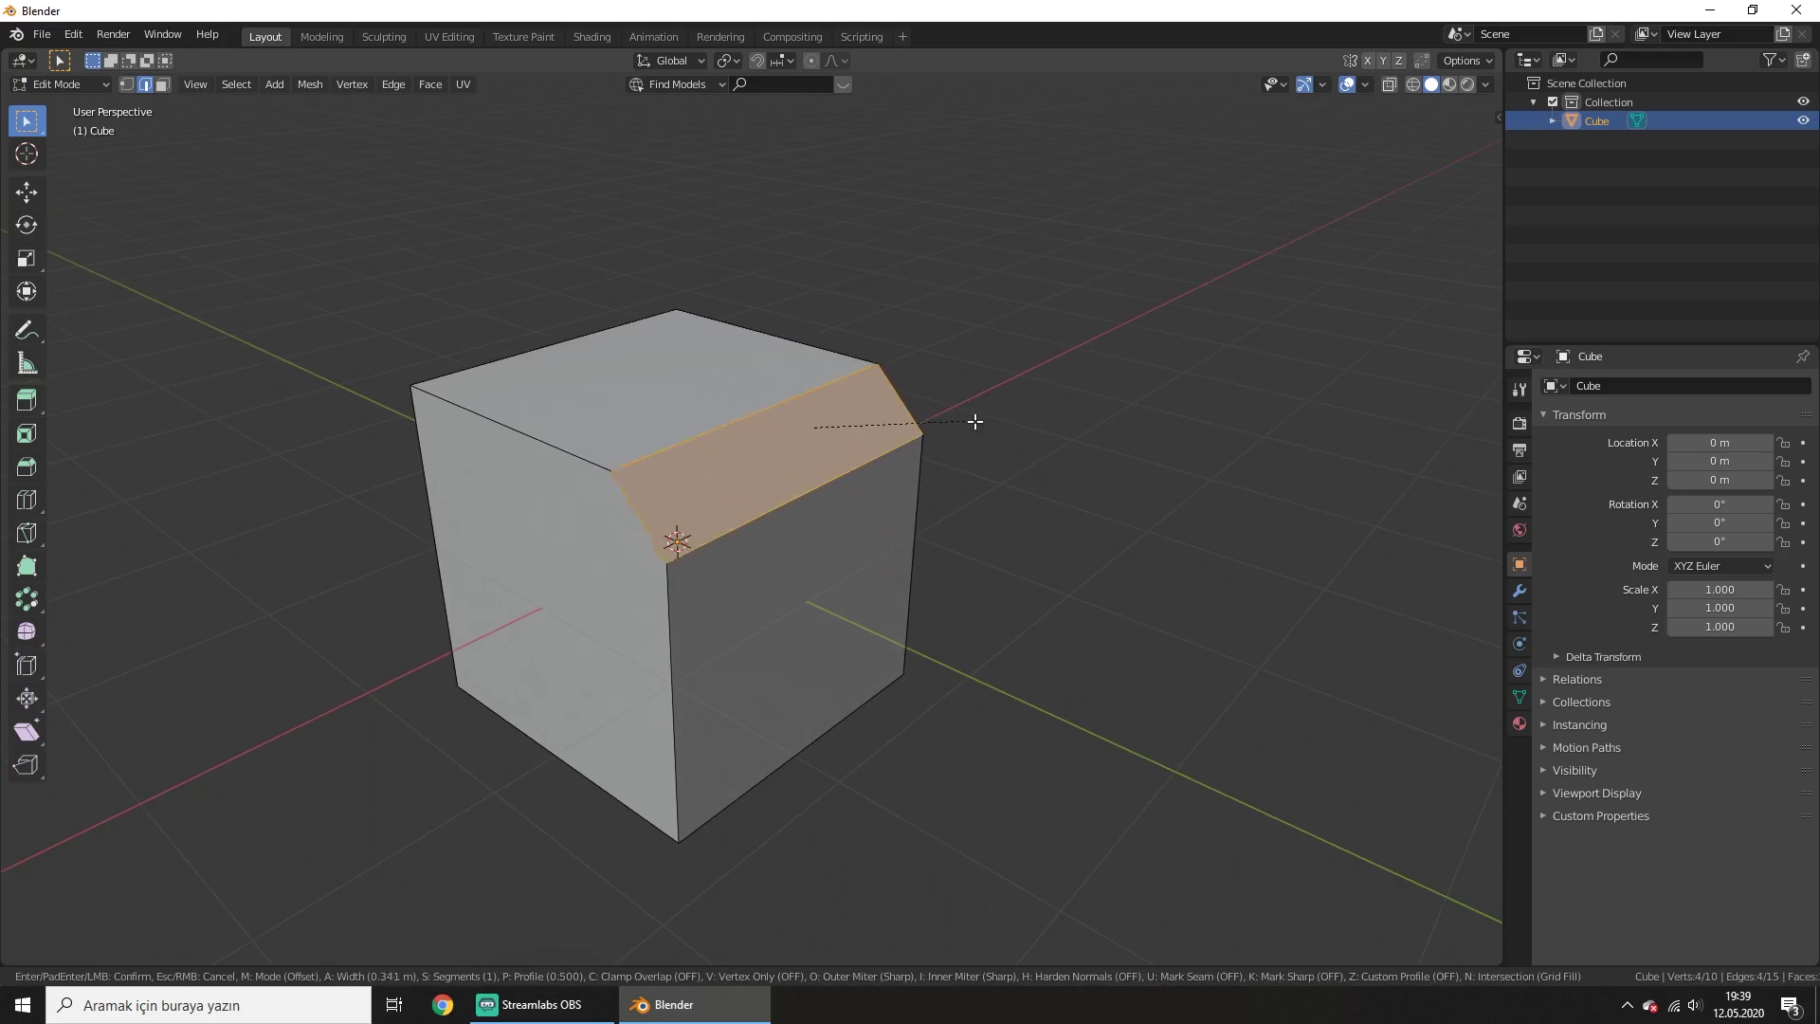
{"action": "key", "text": "Escape"}
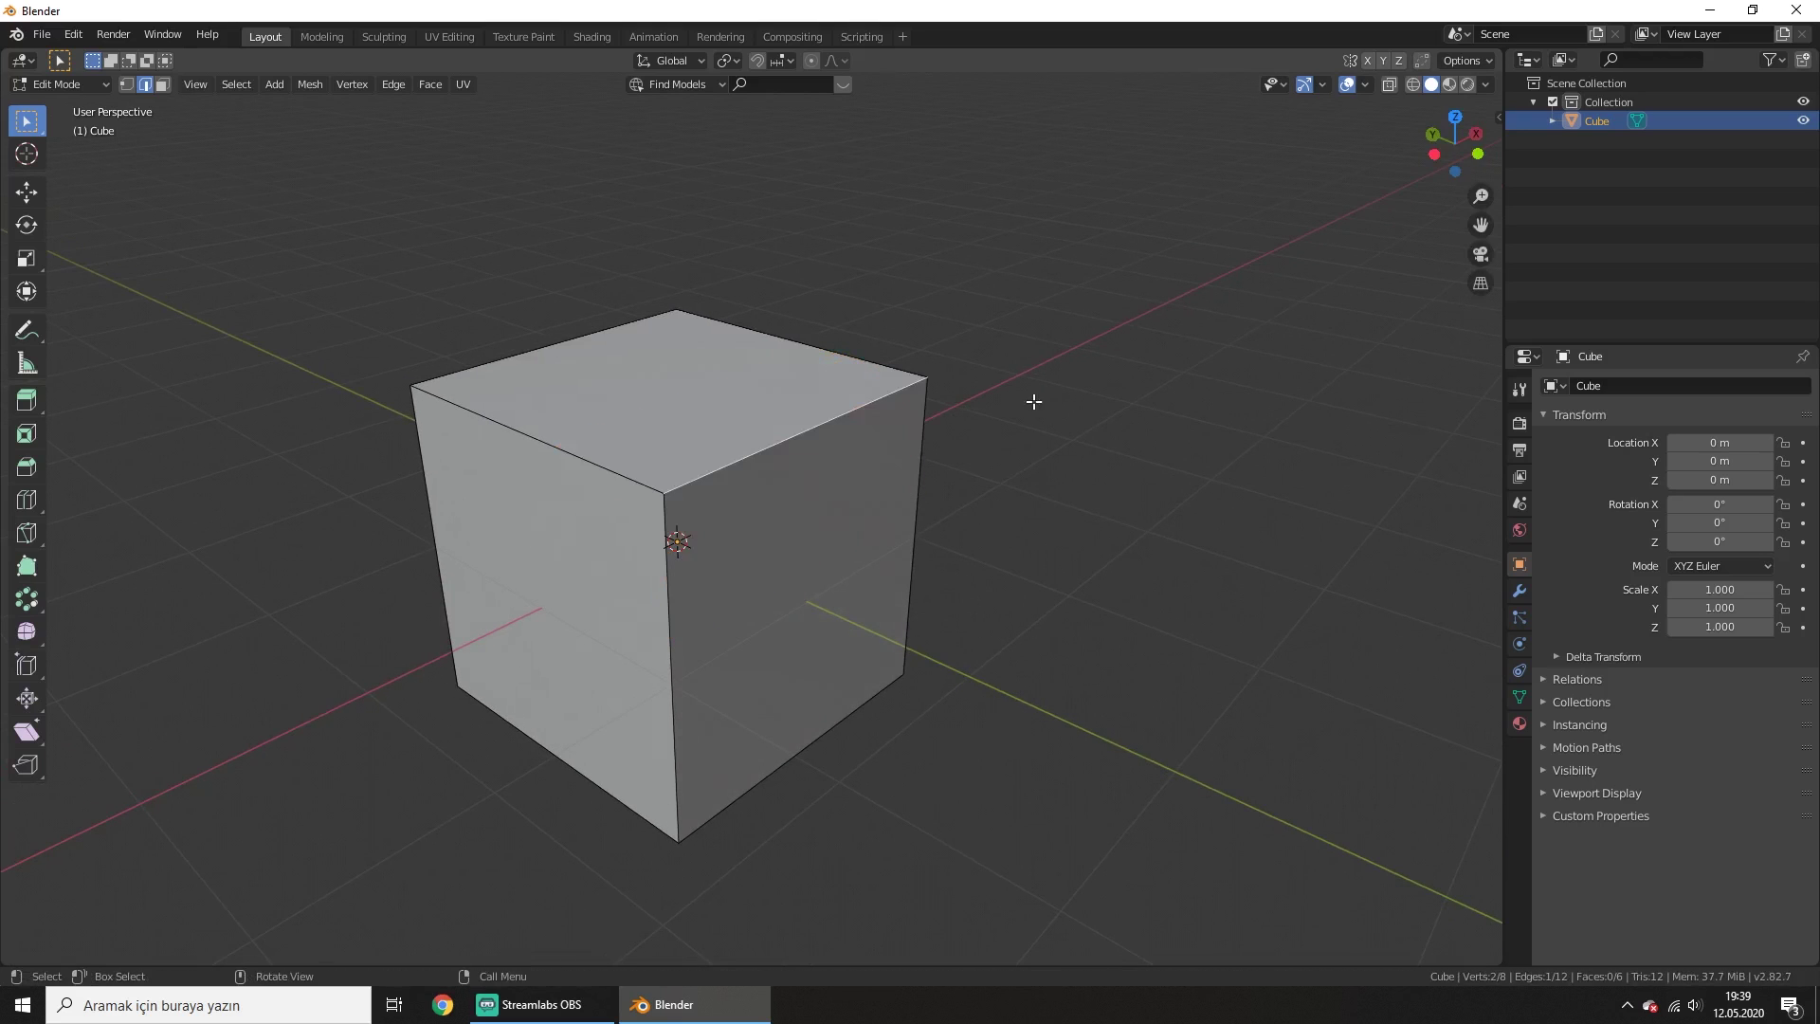
{"action": "key", "text": "3"}
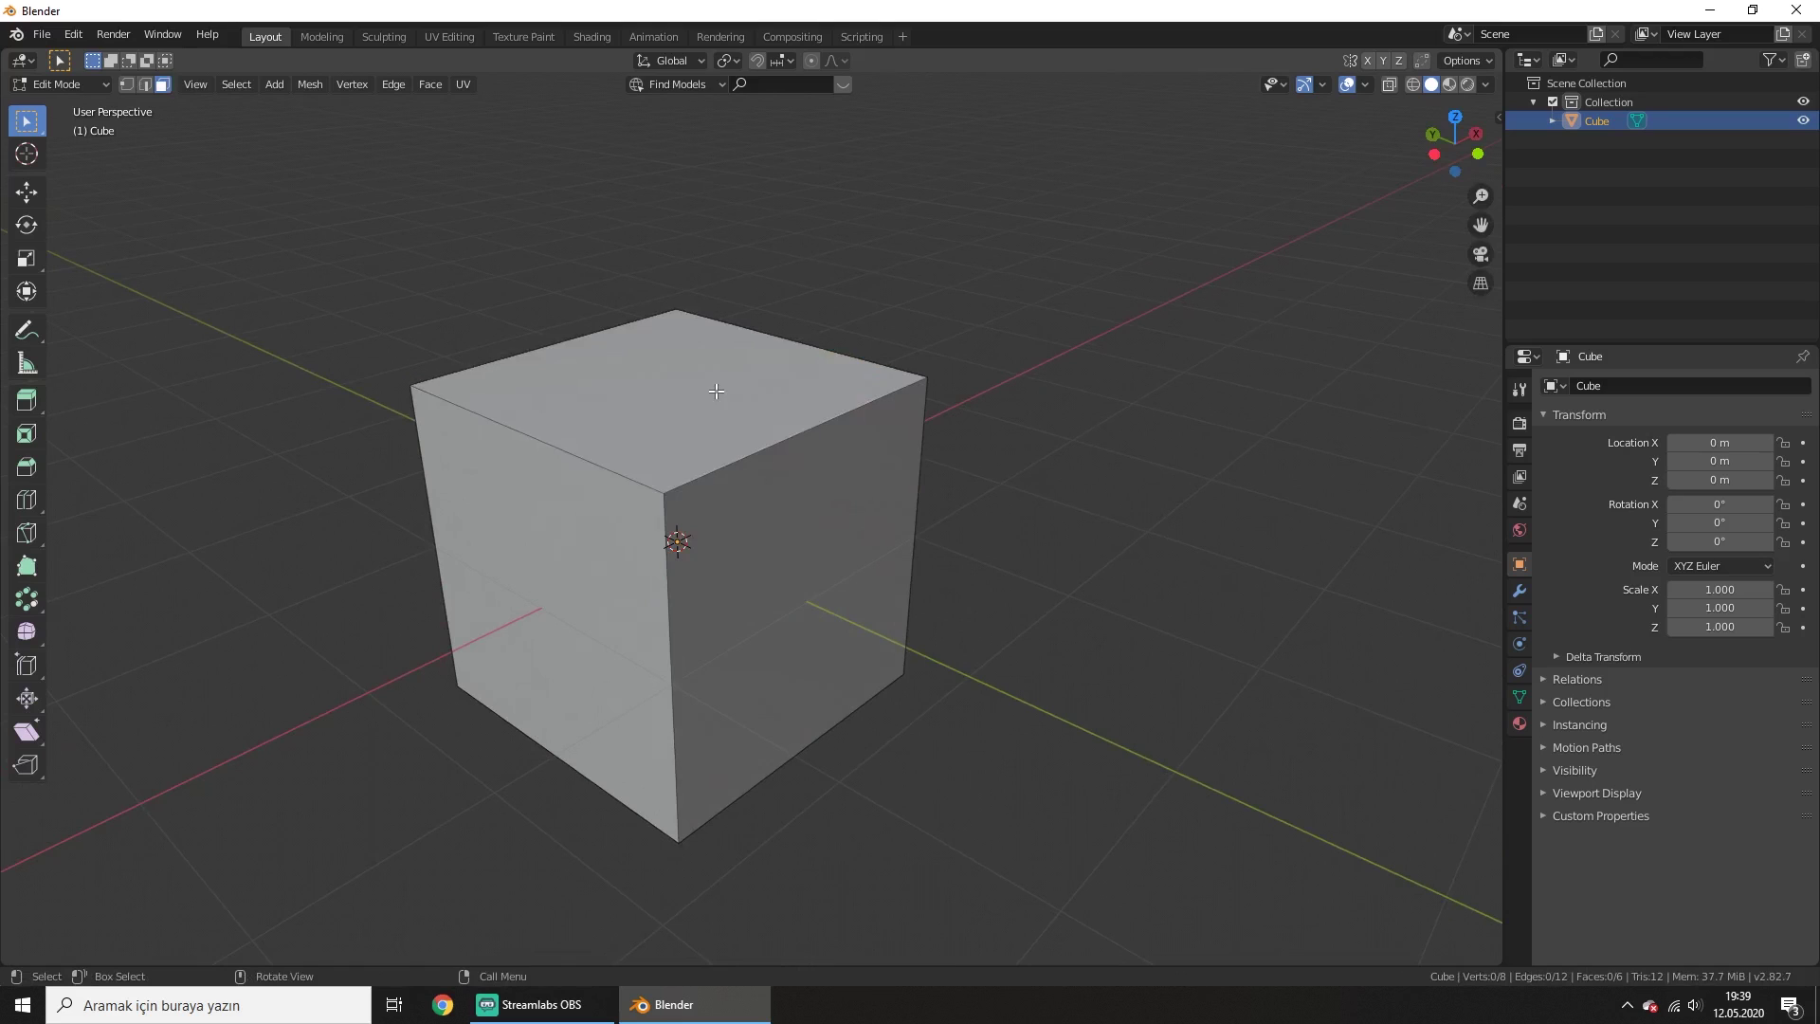
{"action": "left_click", "coordinate": [725, 391]}
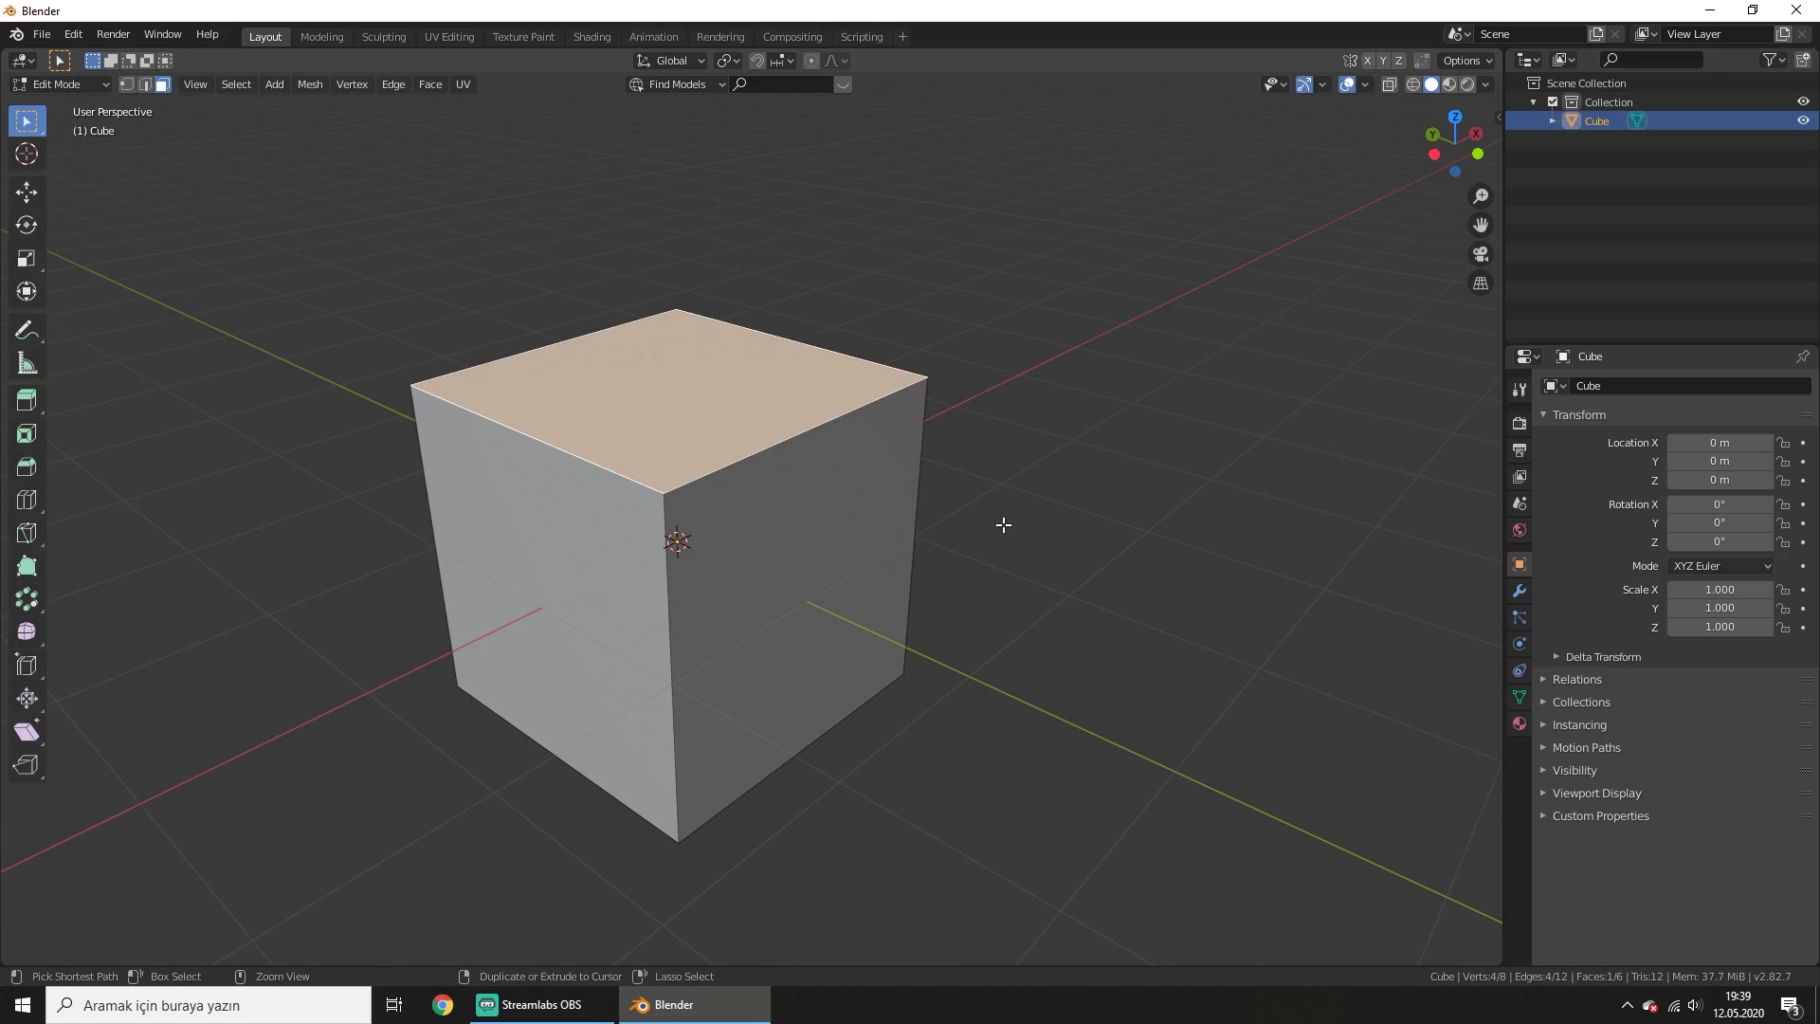
{"action": "key", "text": "ctrl+b"}
{"action": "scroll", "coordinate": [1075, 544], "scroll_direction": "up", "scroll_amount": 5}
{"action": "key", "text": "Escape"}
{"action": "mouse_move", "coordinate": [847, 421]}
{"action": "middle_mouse_down"}
{"action": "mouse_move", "coordinate": [831, 469]}
{"action": "mouse_move", "coordinate": [908, 500]}
{"action": "middle_mouse_up"}
{"action": "left_click", "coordinate": [757, 510]}
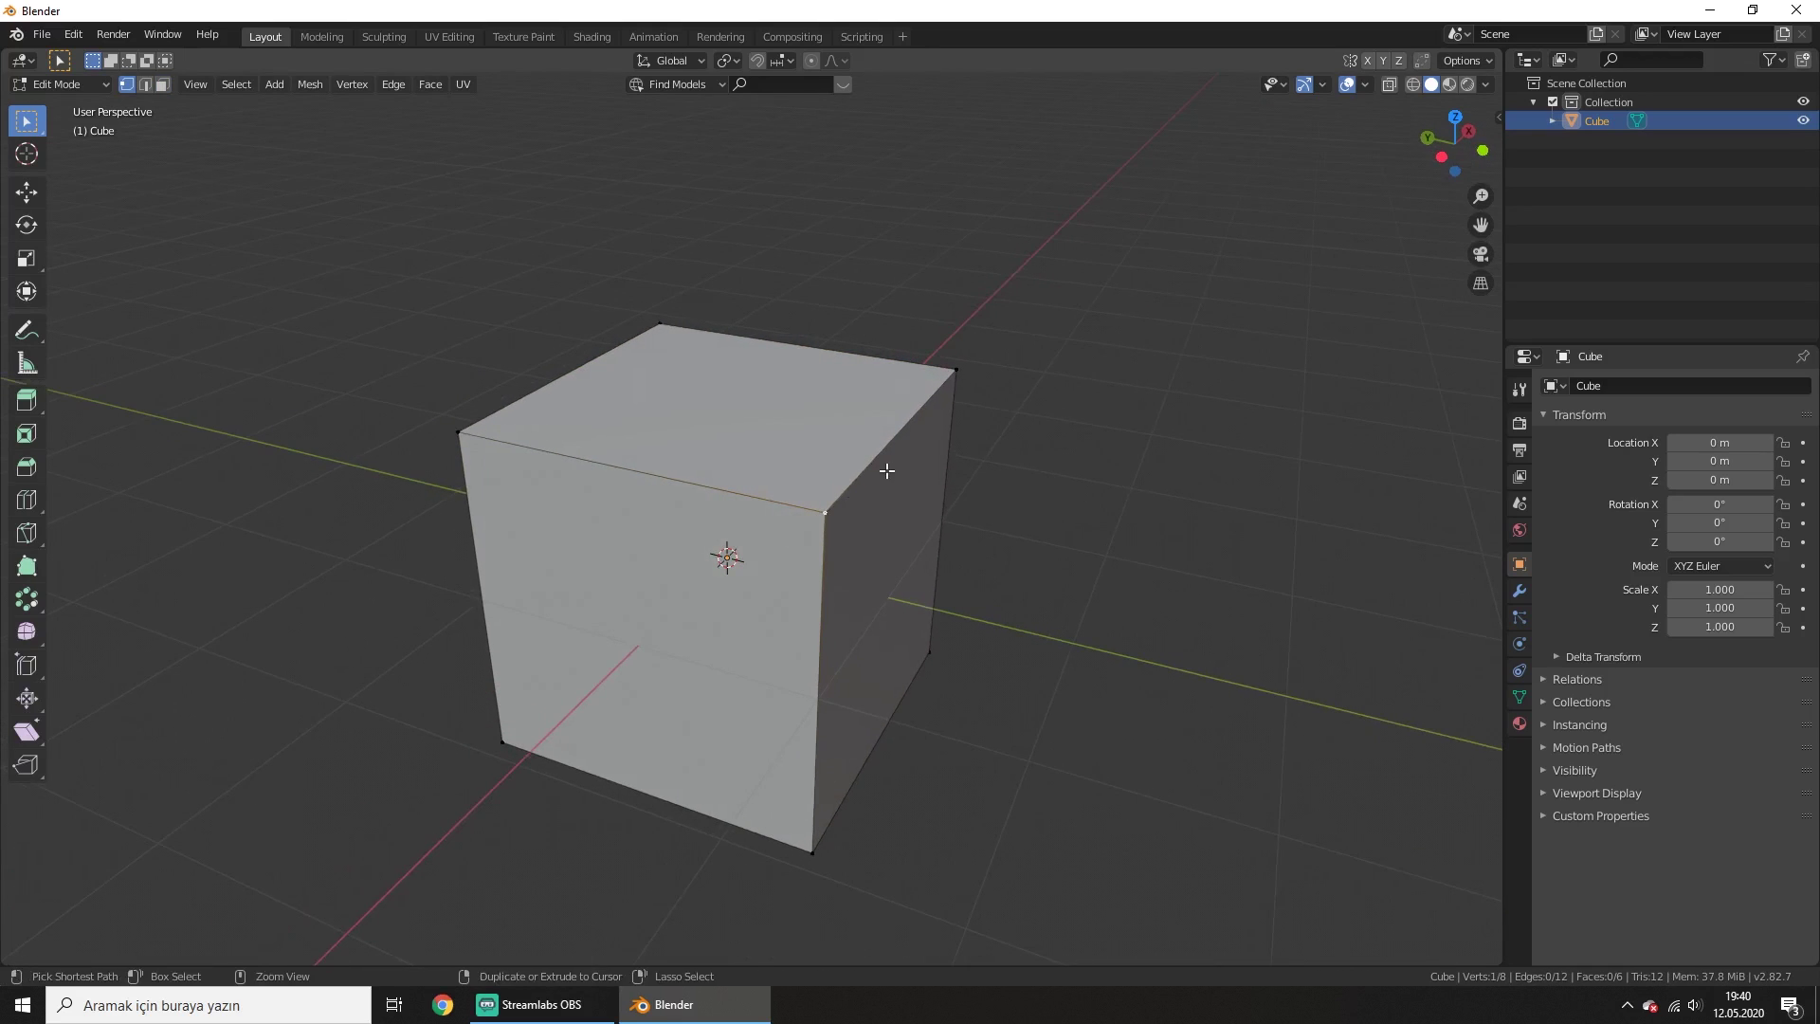
{"action": "key", "text": "ctrl+b"}
{"action": "key", "text": "Escape"}
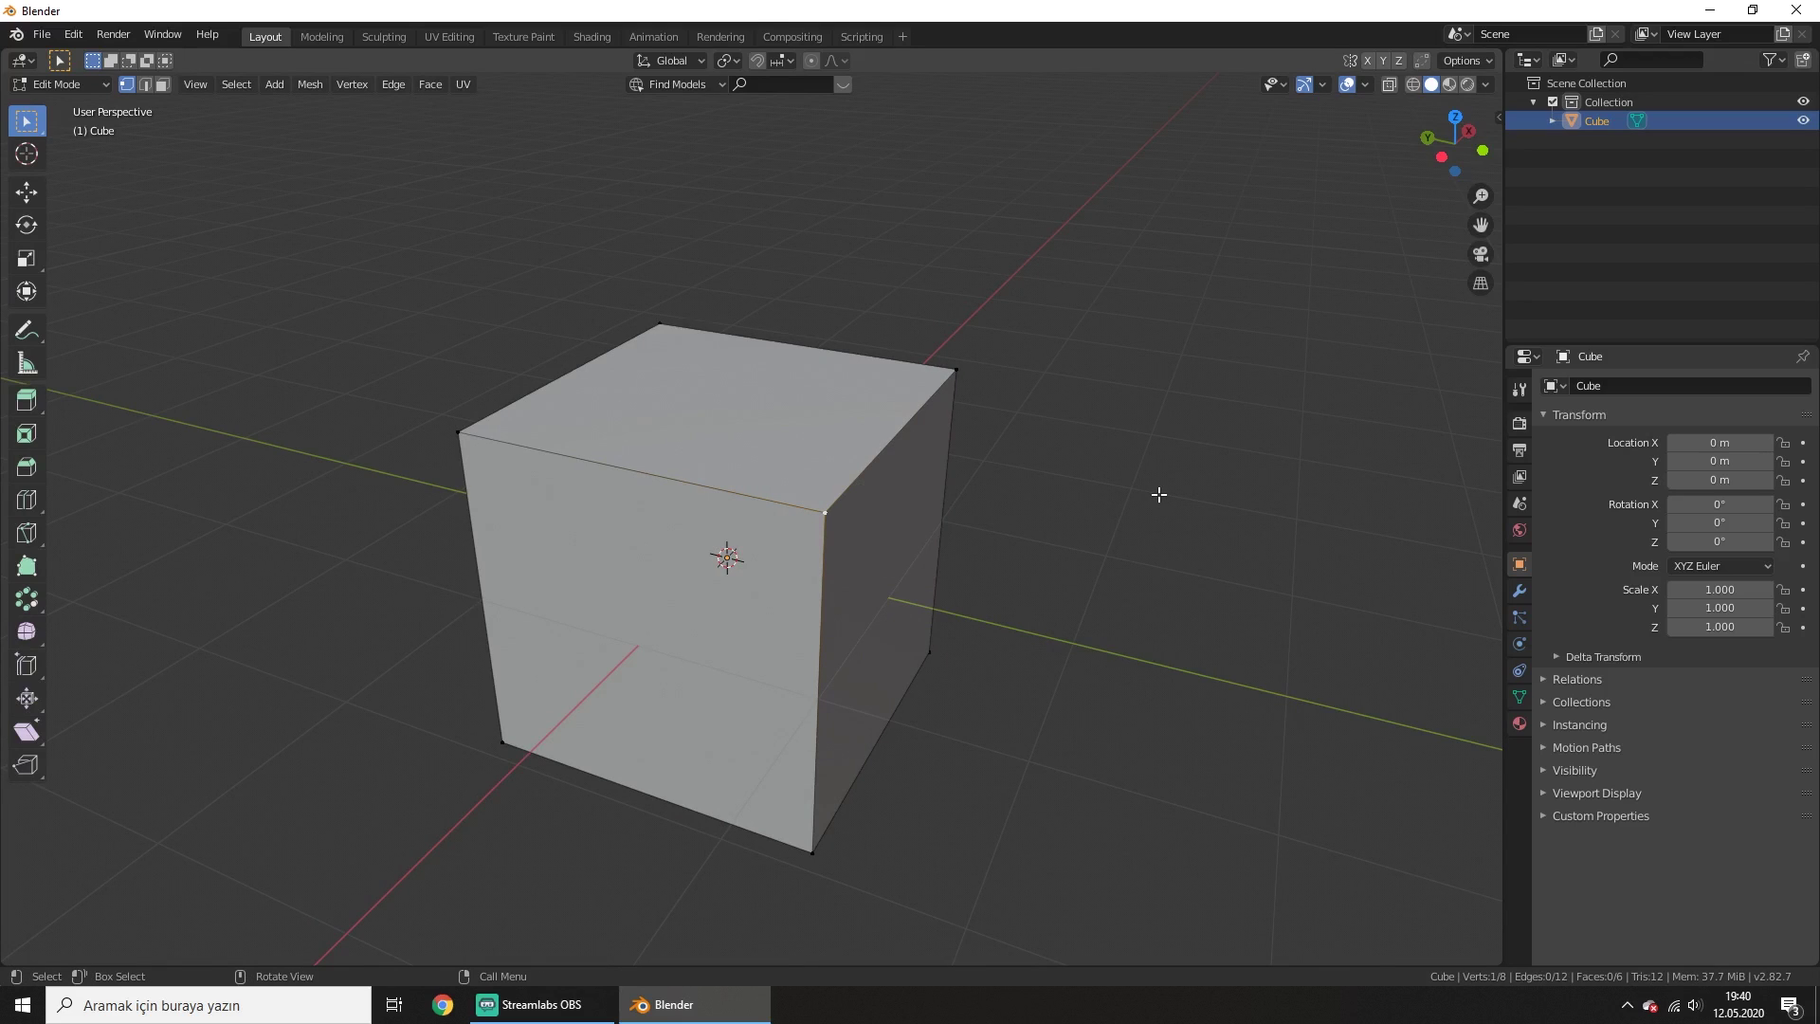
Bevel a cube corner vertex by 0.712 m, undo it, and zoom out
{"action": "key", "text": "ctrl+shift+b"}
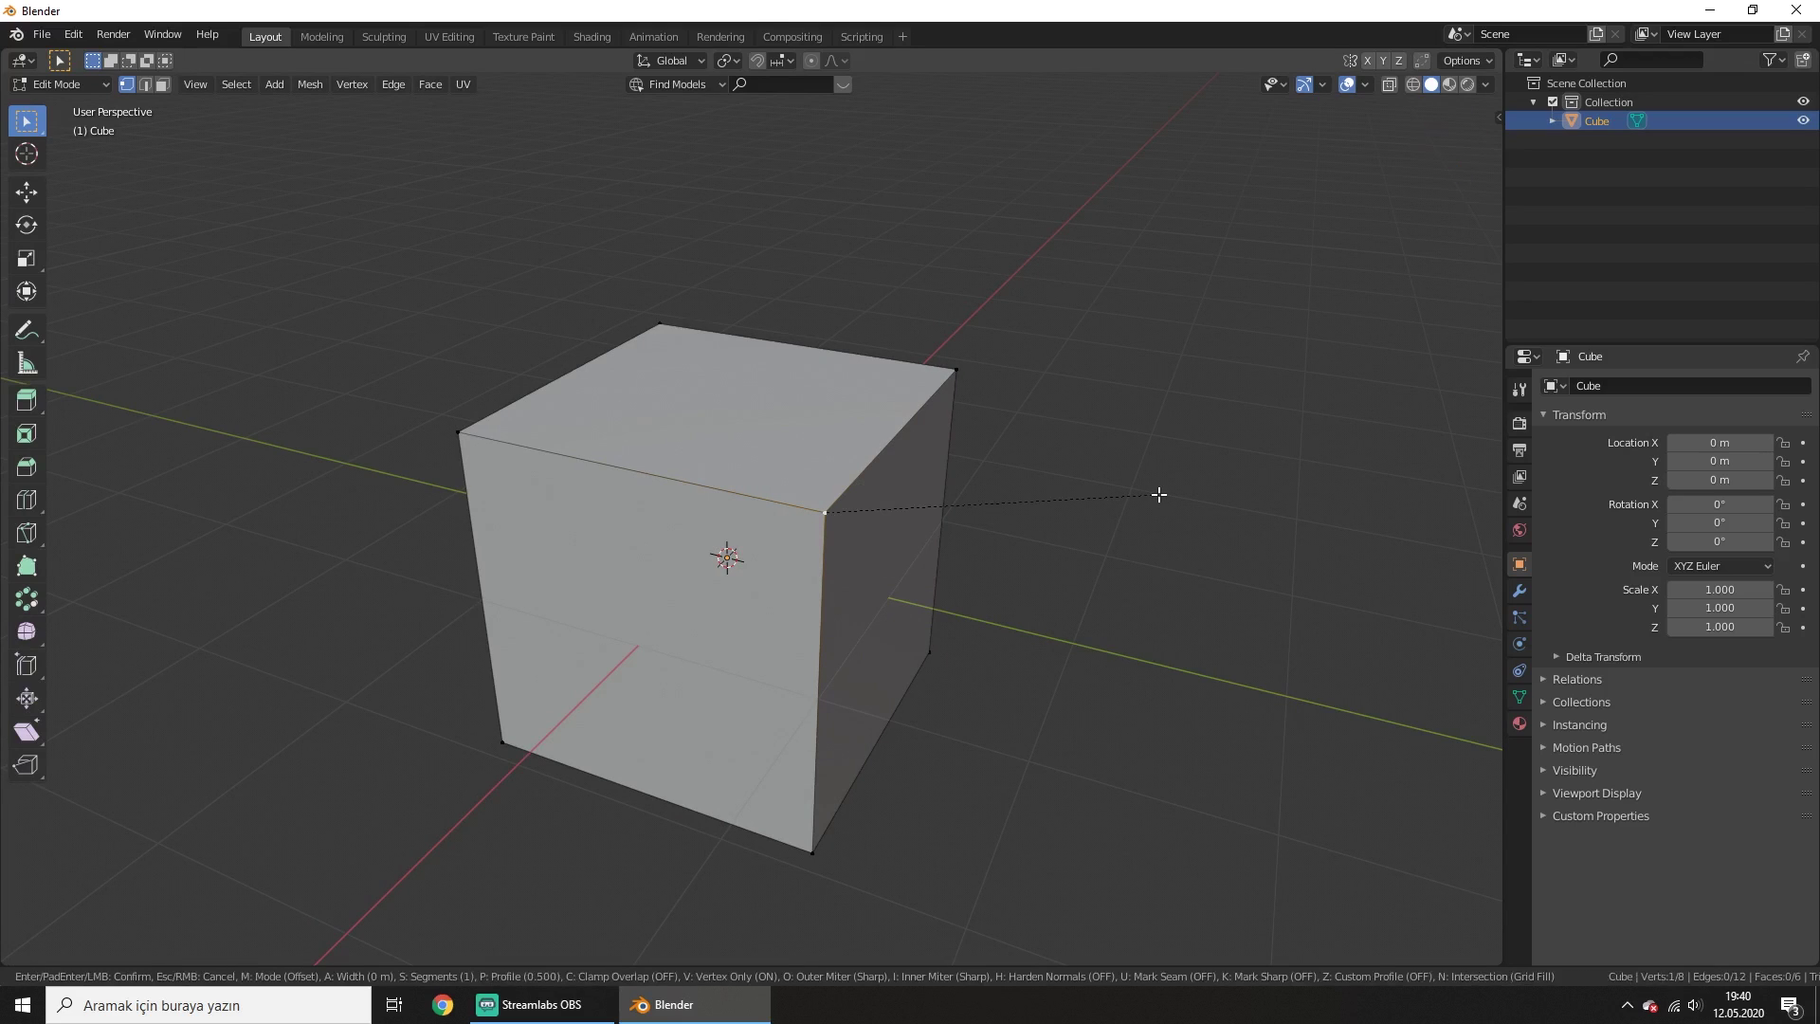
{"action": "left_click", "coordinate": [1249, 501]}
{"action": "middle_click_drag", "start_coordinate": [1249, 501], "coordinate": [1129, 468]}
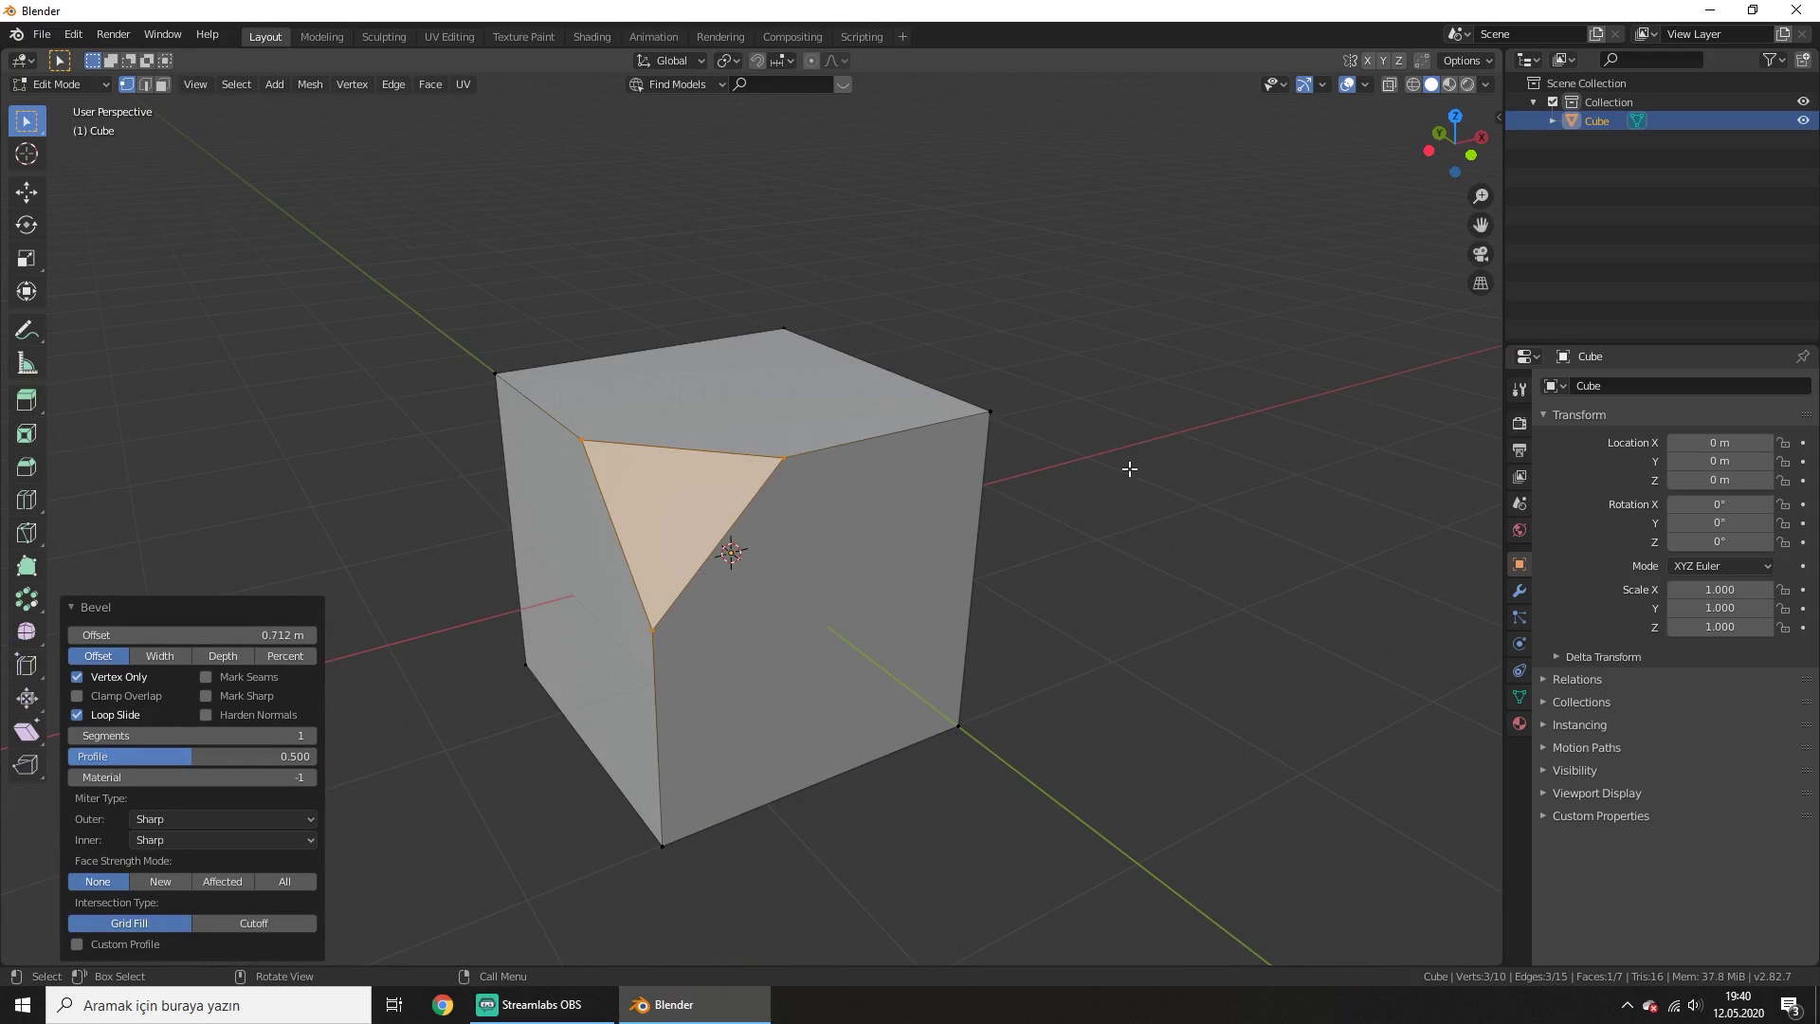
{"action": "key", "text": "ctrl+z"}
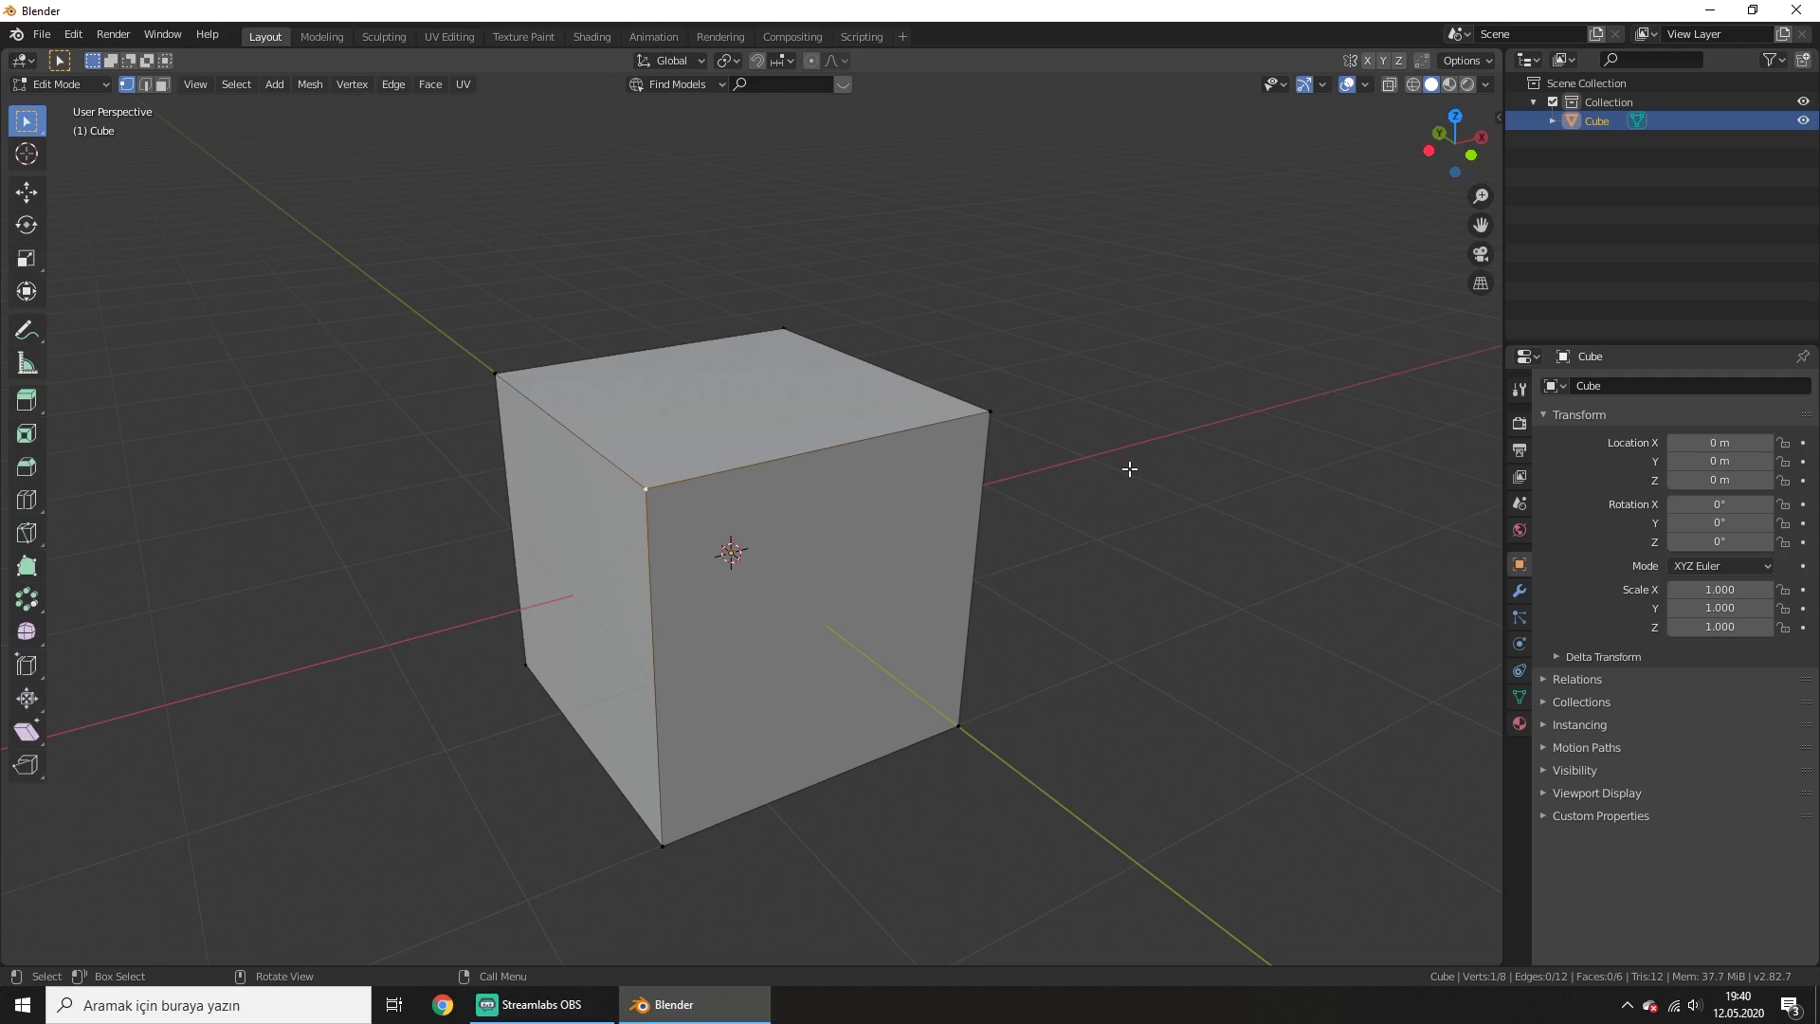
{"action": "scroll", "coordinate": [983, 467], "scroll_direction": "down", "scroll_amount": 3}
{"action": "scroll", "coordinate": [964, 455], "scroll_direction": "down", "scroll_amount": 1}
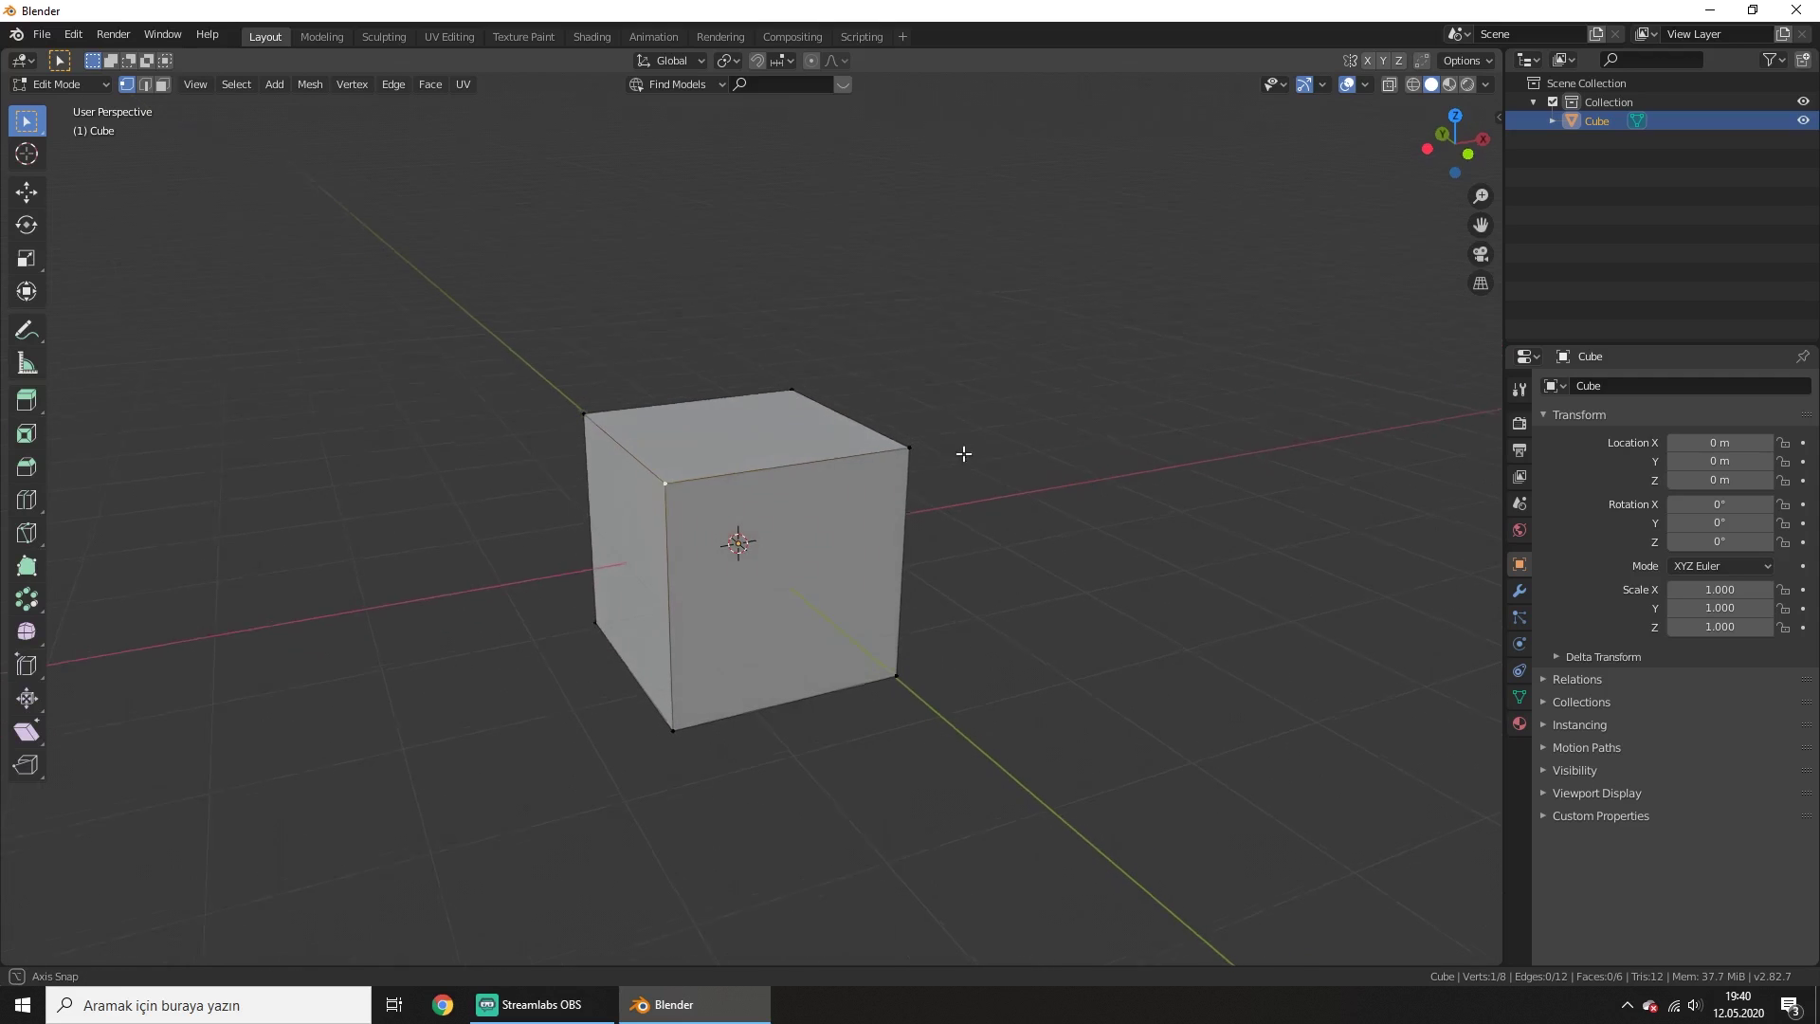
Select the whole cube in face select mode and triangulate all its faces
{"action": "key", "text": "a"}
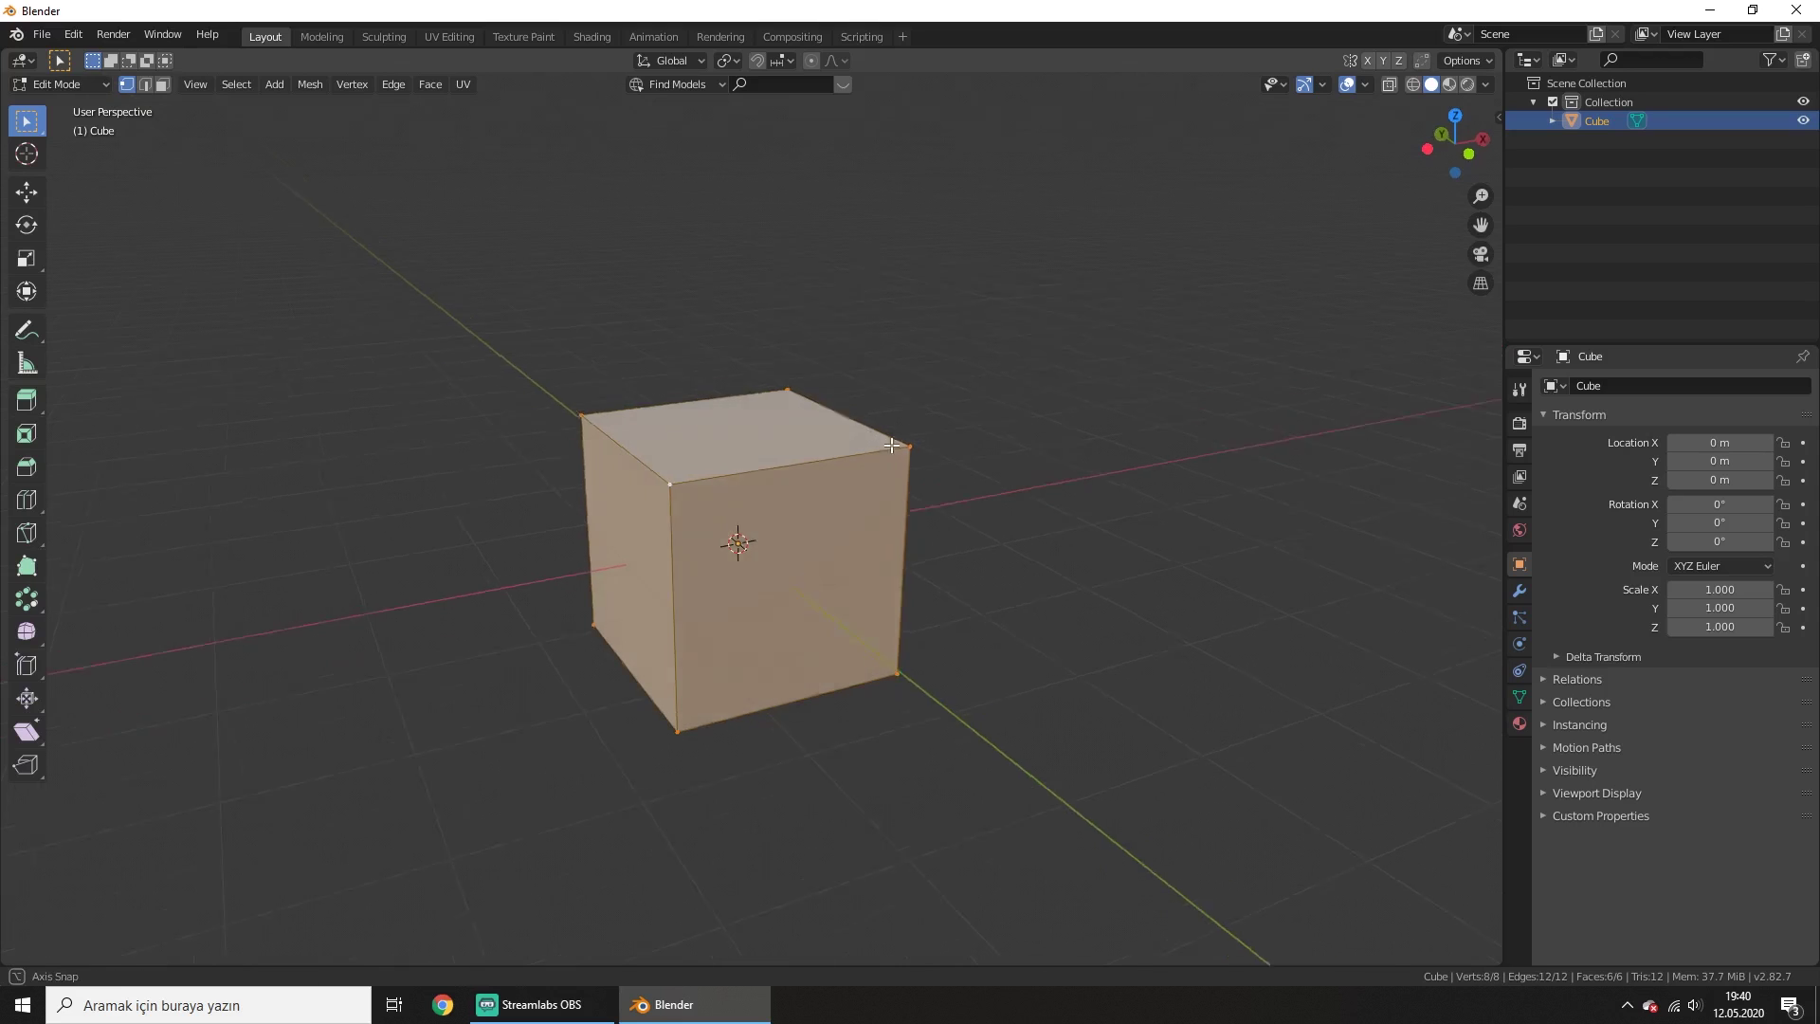
{"action": "middle_click_drag", "start_coordinate": [887, 447], "coordinate": [805, 427]}
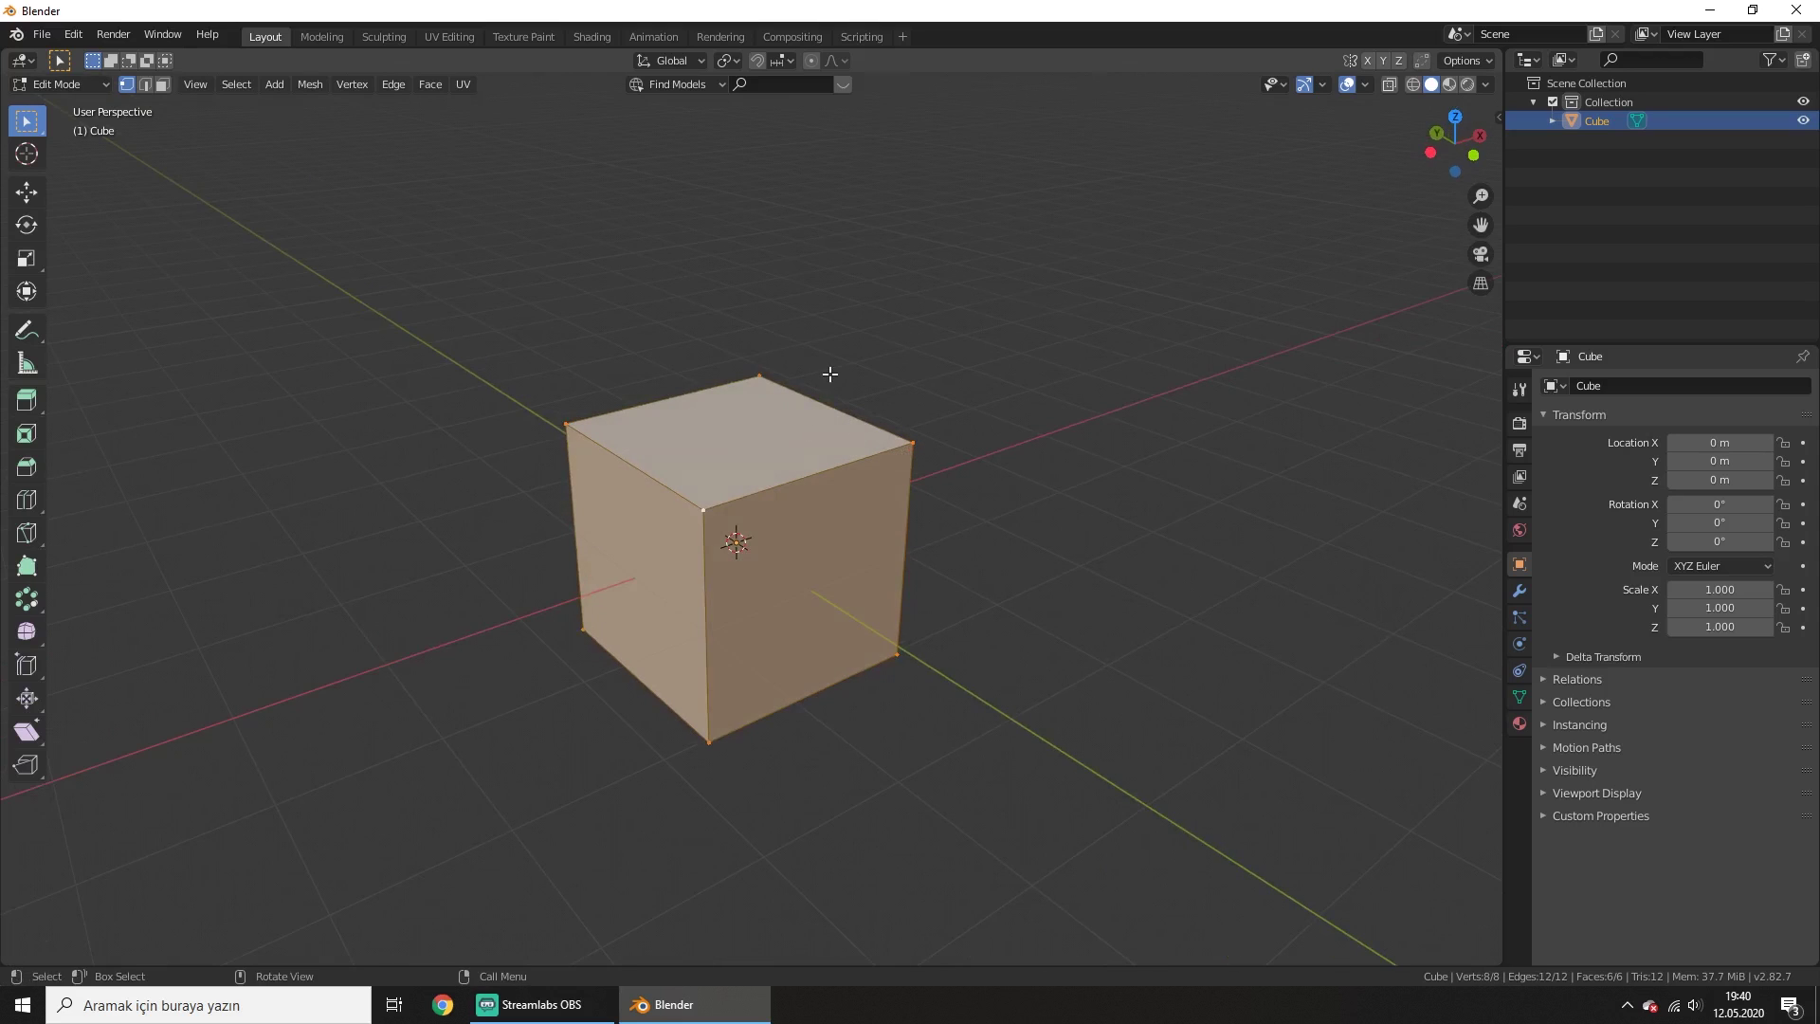
{"action": "left_click", "coordinate": [162, 84]}
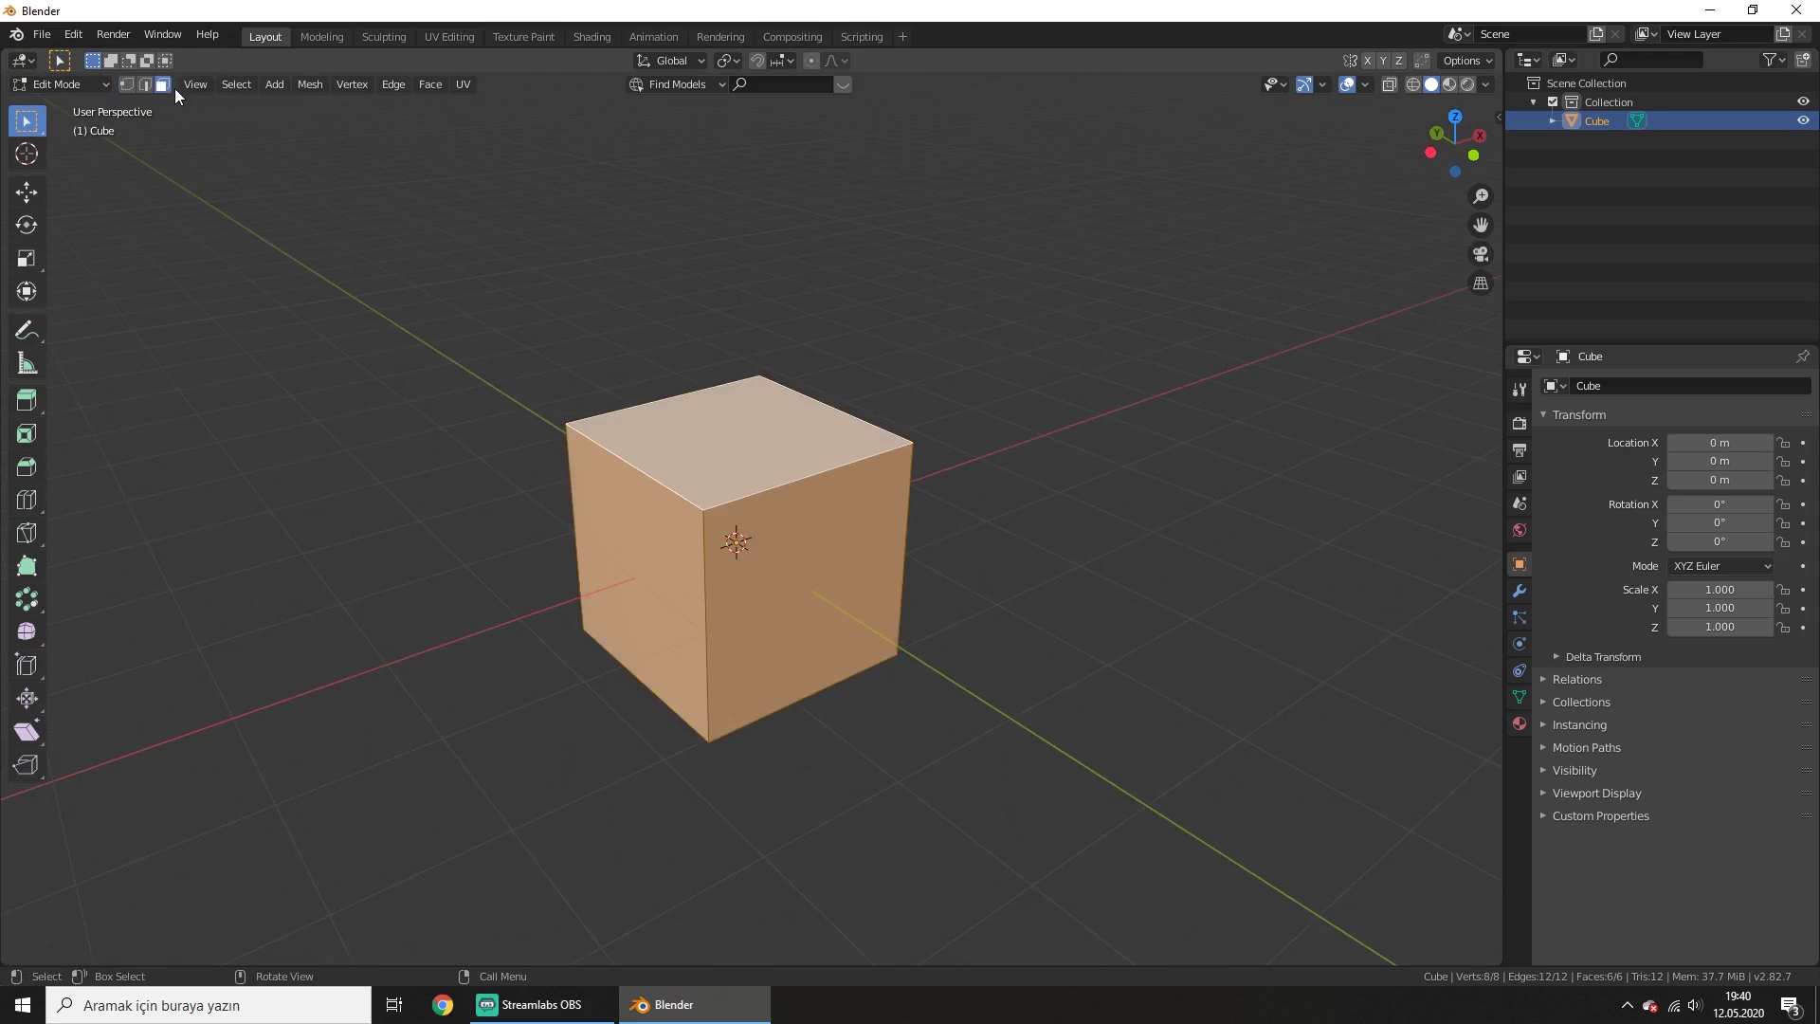
{"action": "right_click", "coordinate": [760, 330]}
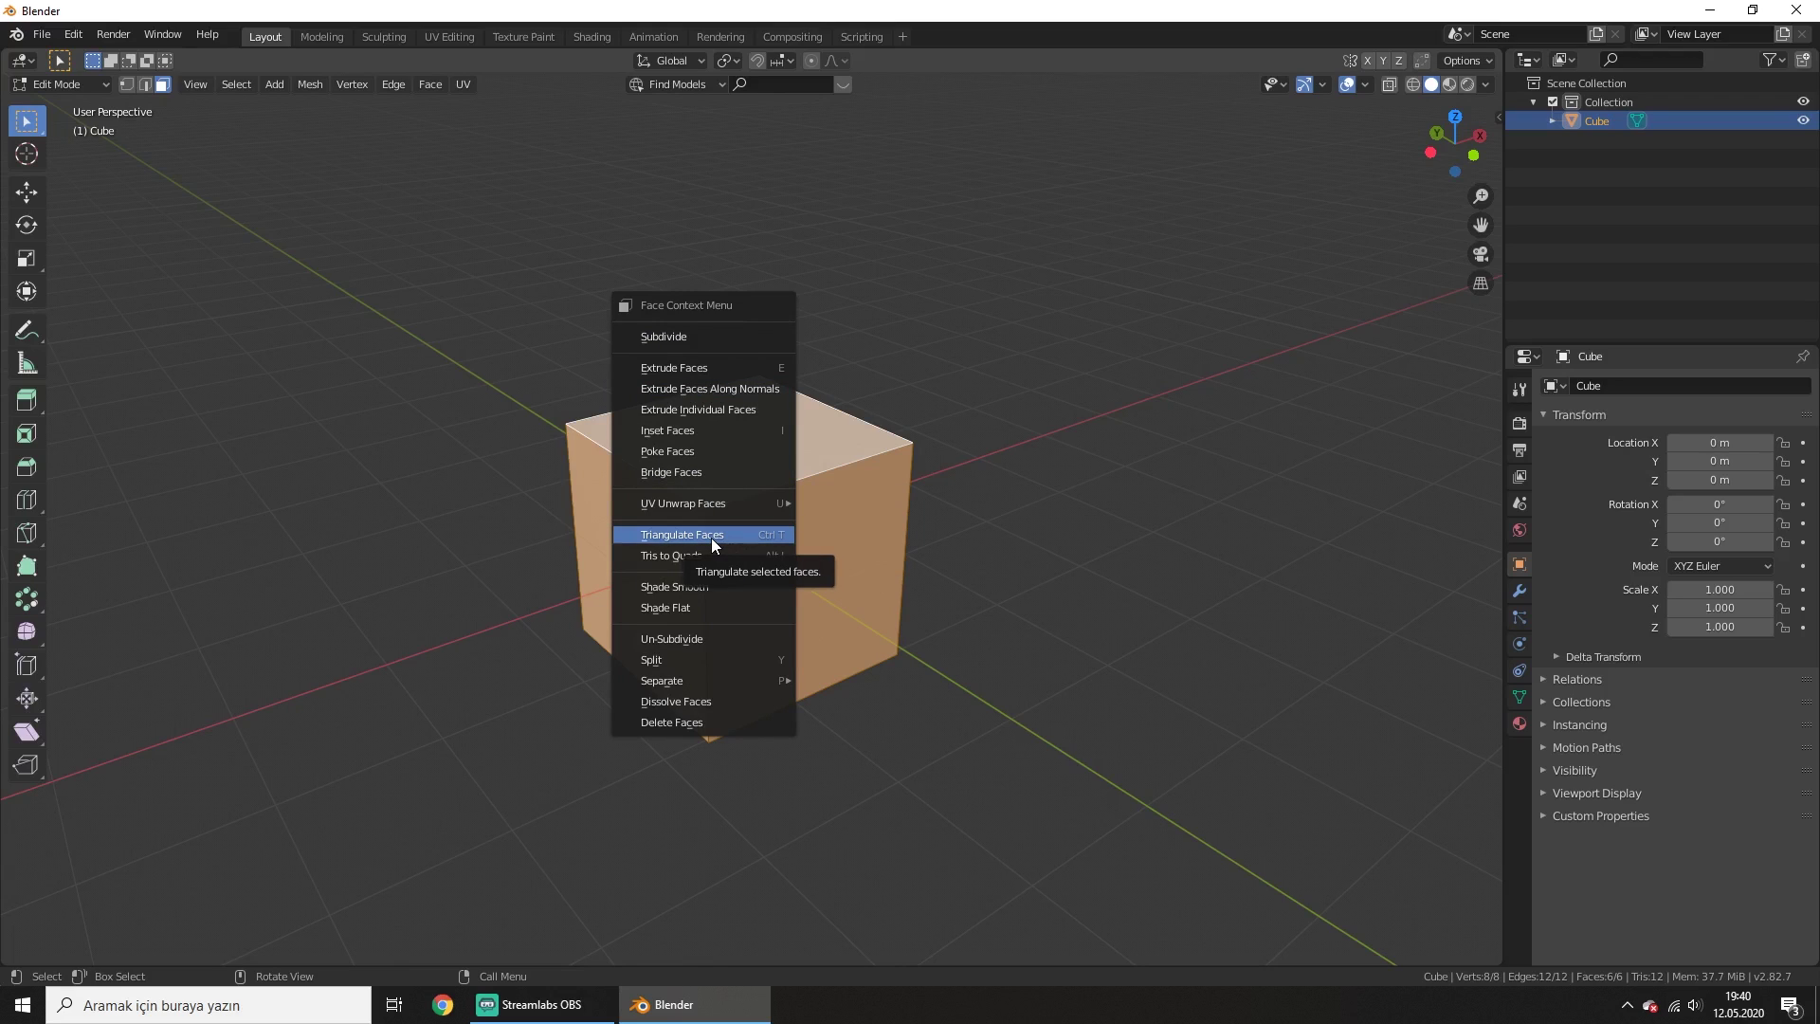
{"action": "left_click", "coordinate": [776, 537]}
Undo the triangulation, redo it, then undo again so the cube keeps six quads
{"action": "mouse_move", "coordinate": [915, 506]}
{"action": "middle_mouse_down"}
{"action": "mouse_move", "coordinate": [1092, 481]}
{"action": "mouse_move", "coordinate": [758, 453]}
{"action": "middle_mouse_up"}
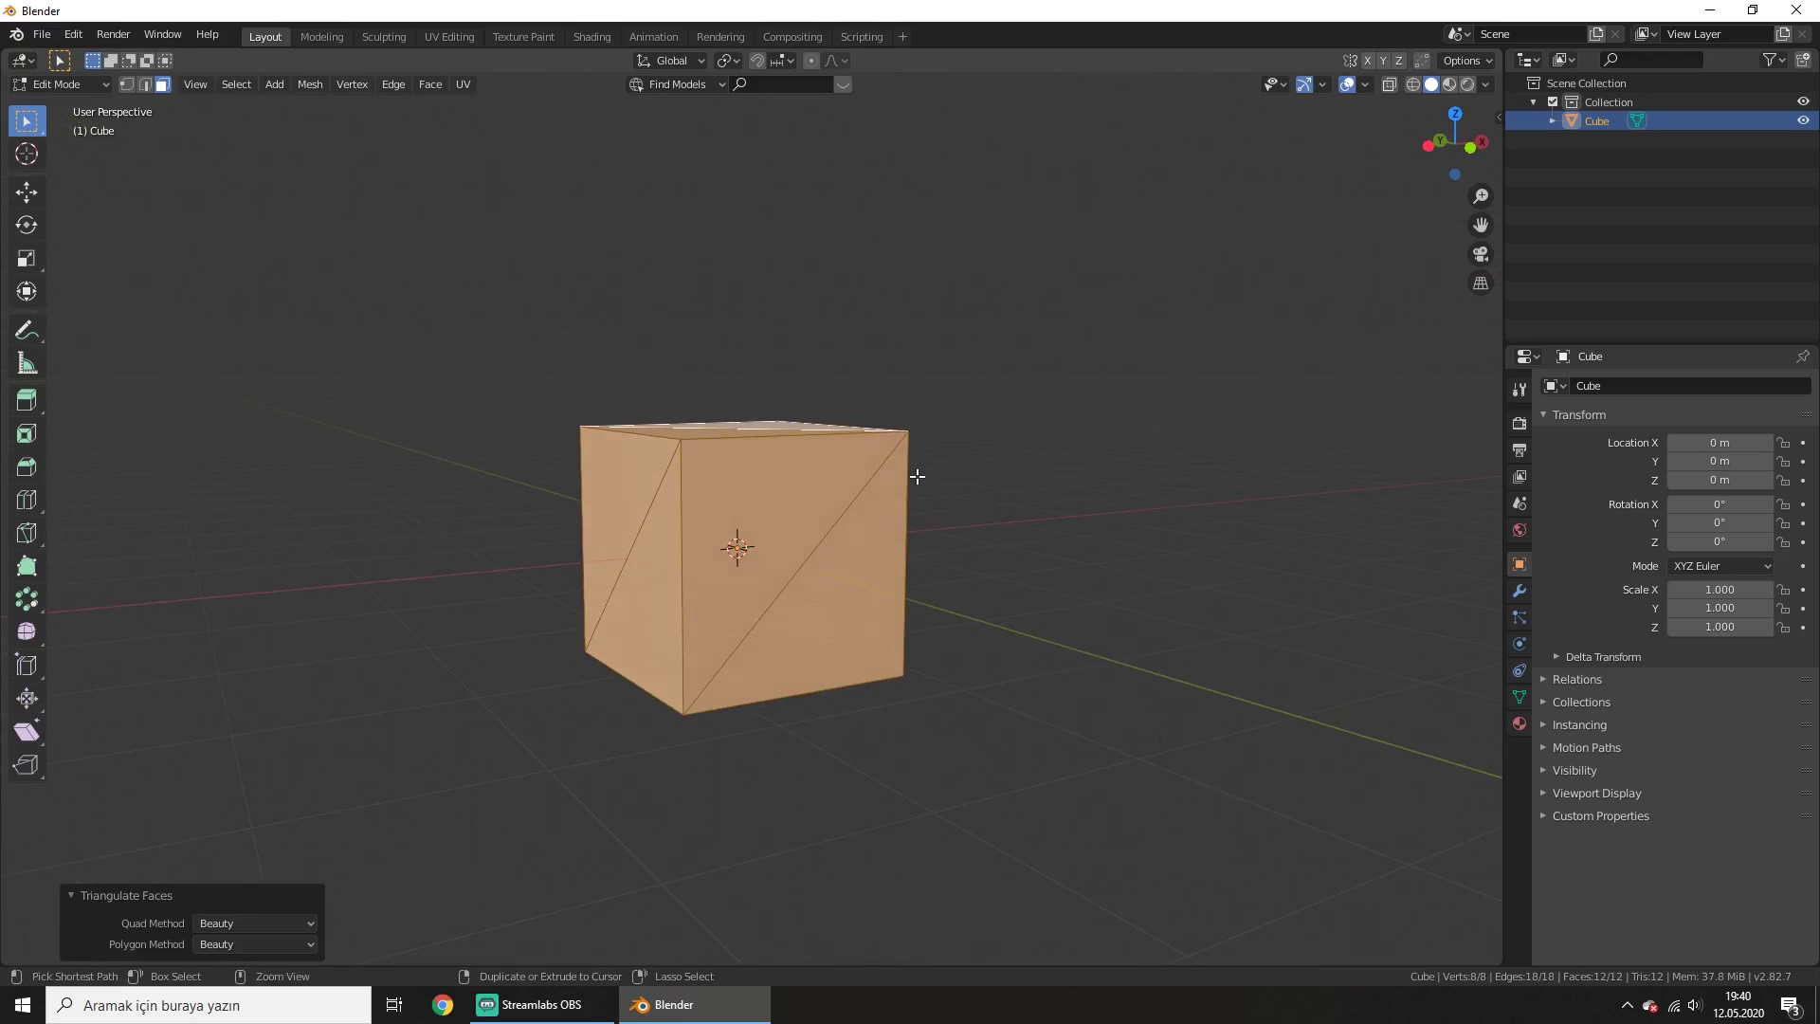
{"action": "key", "text": "ctrl+z"}
{"action": "key", "text": "ctrl+shift+z"}
{"action": "middle_click_drag", "start_coordinate": [935, 480], "coordinate": [1088, 534]}
{"action": "key", "text": "ctrl+z"}
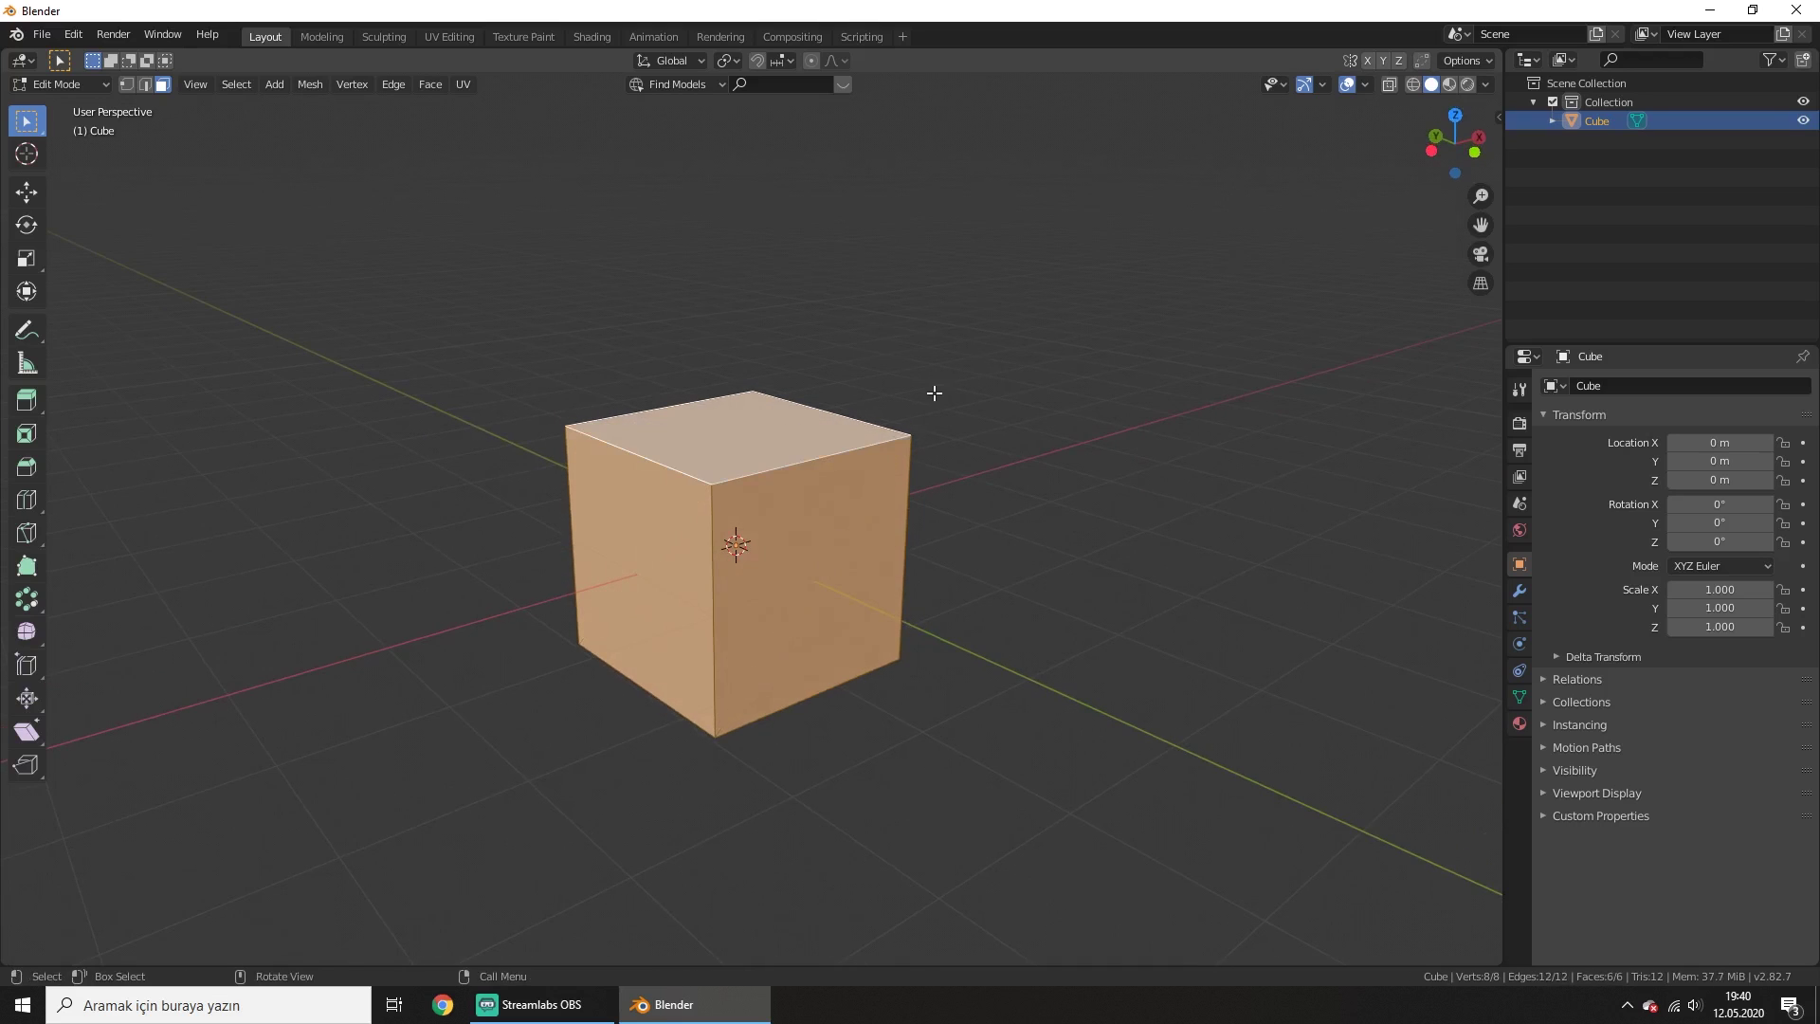
{"action": "right_click", "coordinate": [772, 442]}
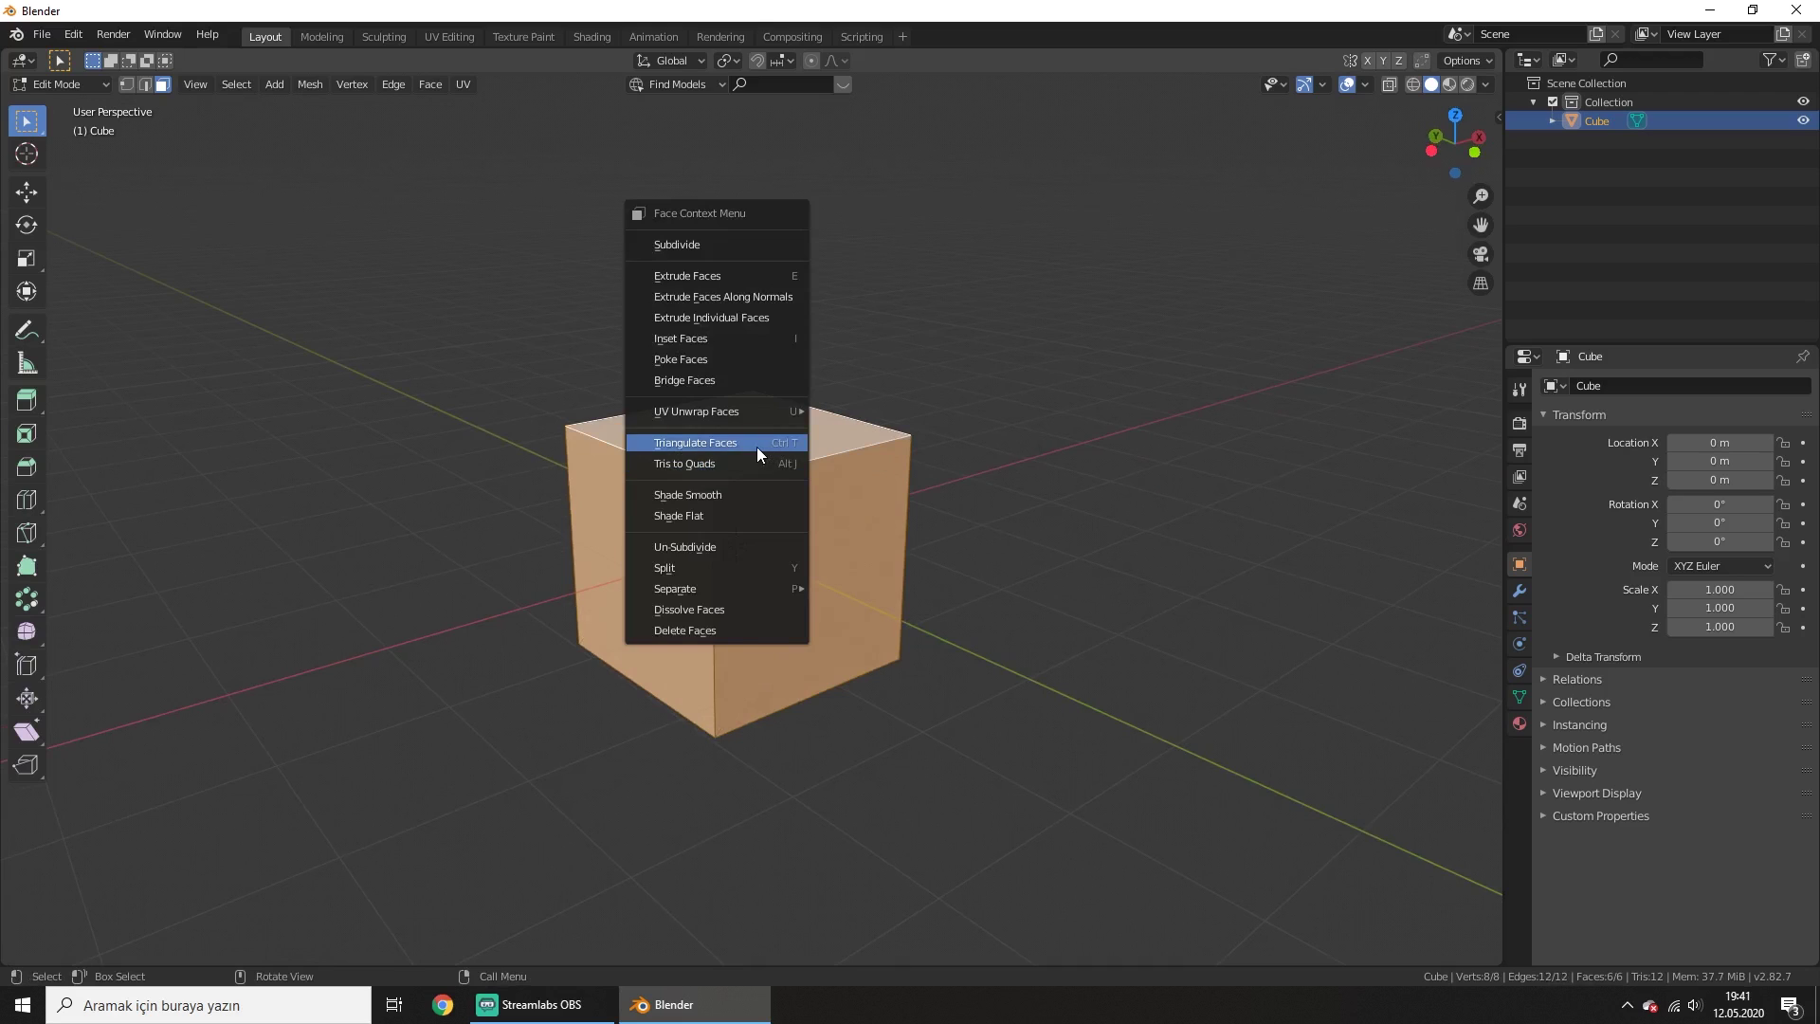
Triangulate the cube, then merge it back into six quads with Tris to Quads at 40° angles
{"action": "left_click", "coordinate": [756, 445]}
{"action": "right_click", "coordinate": [782, 435]}
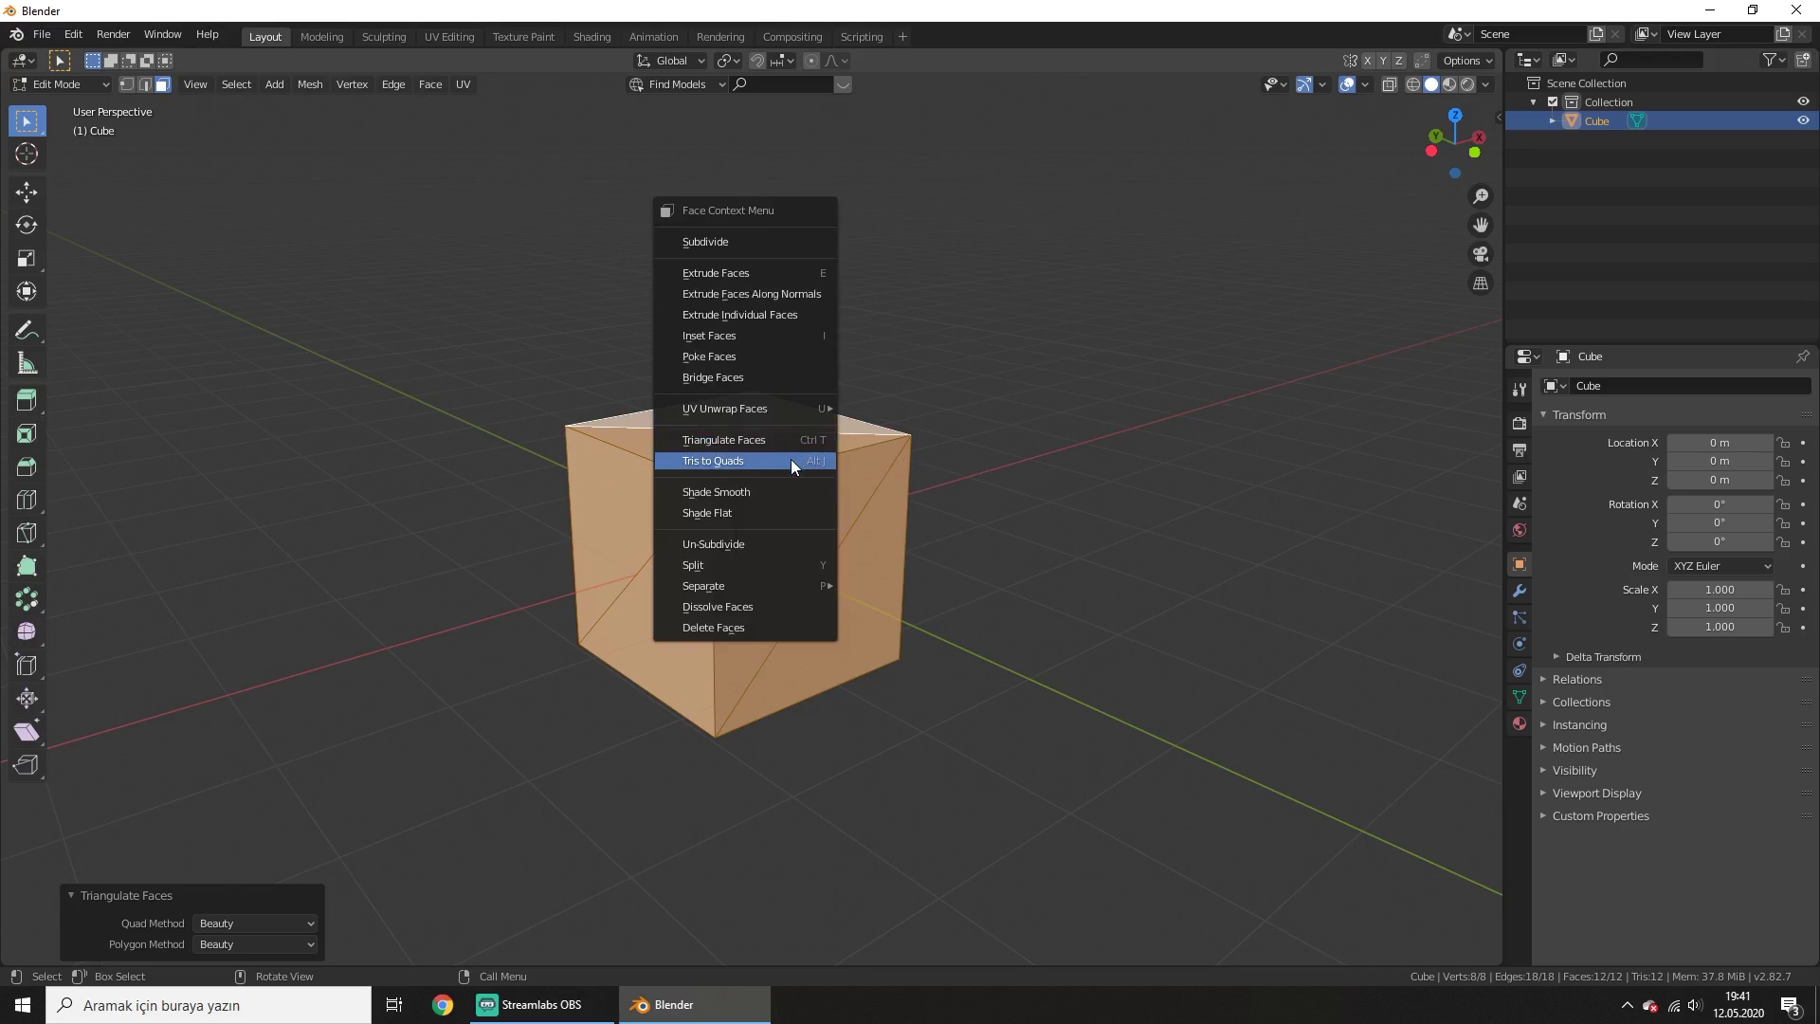
{"action": "left_click", "coordinate": [790, 461]}
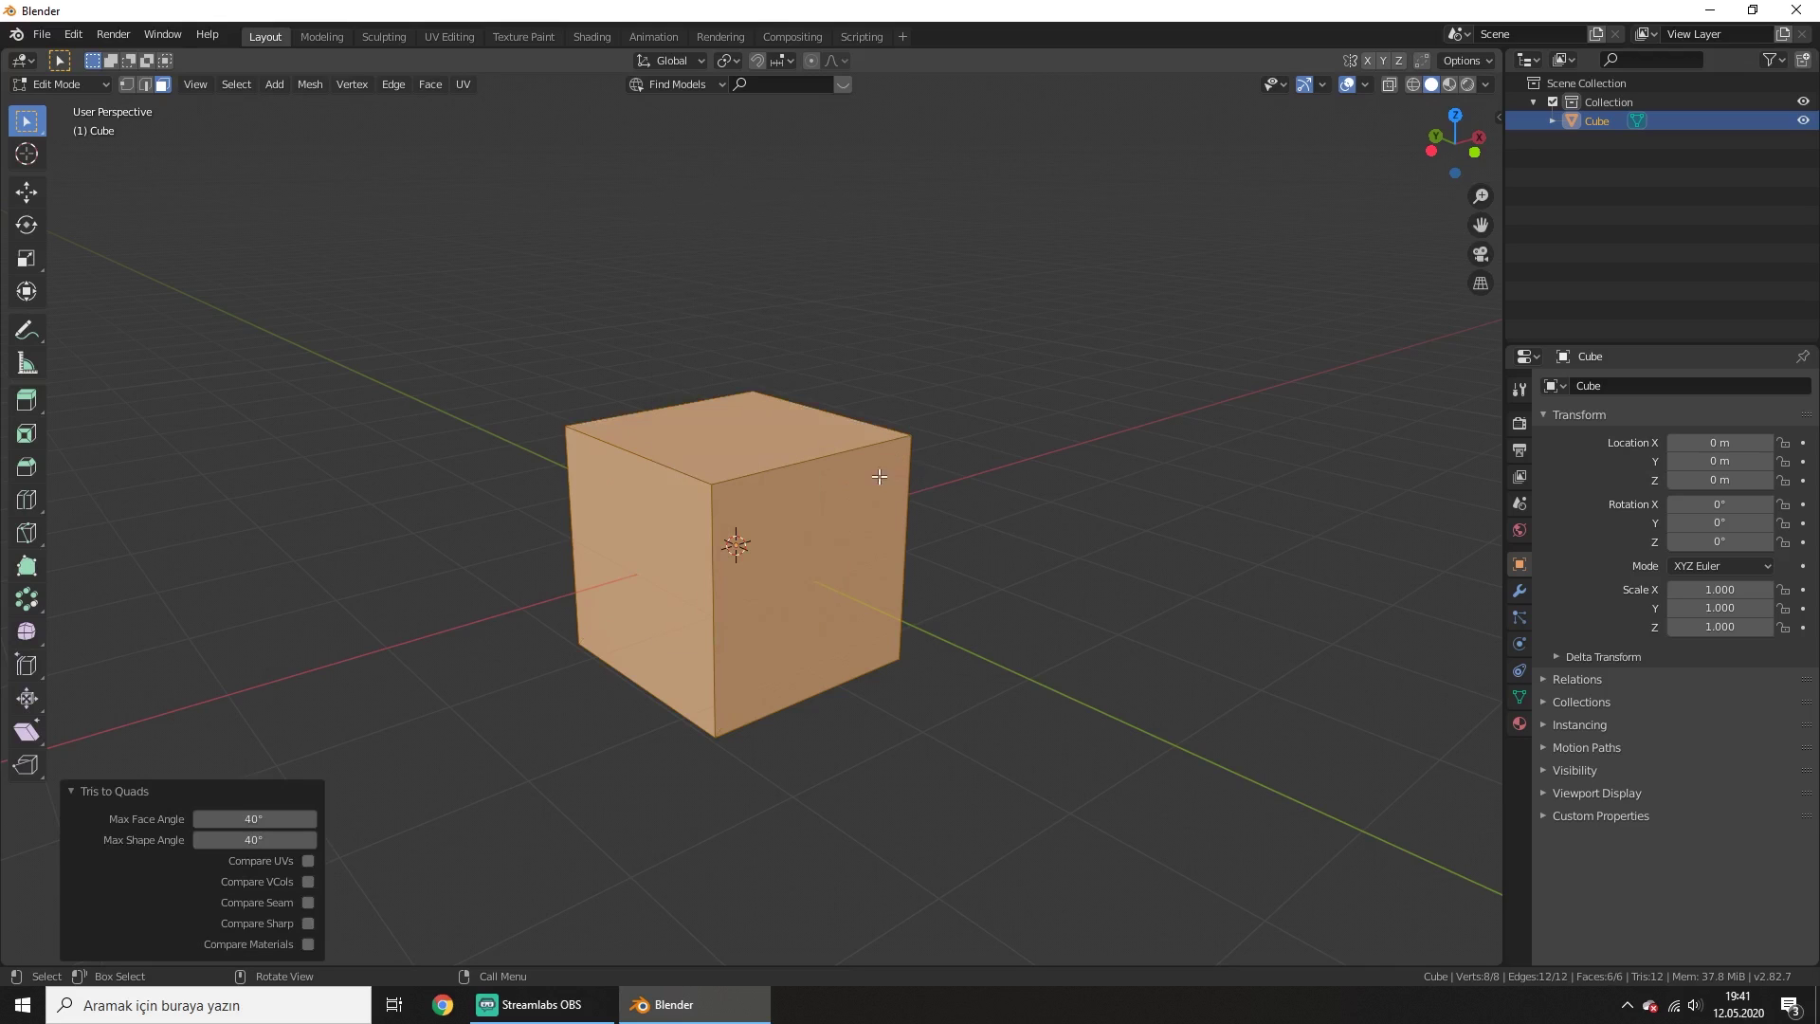
{"action": "right_click", "coordinate": [711, 360]}
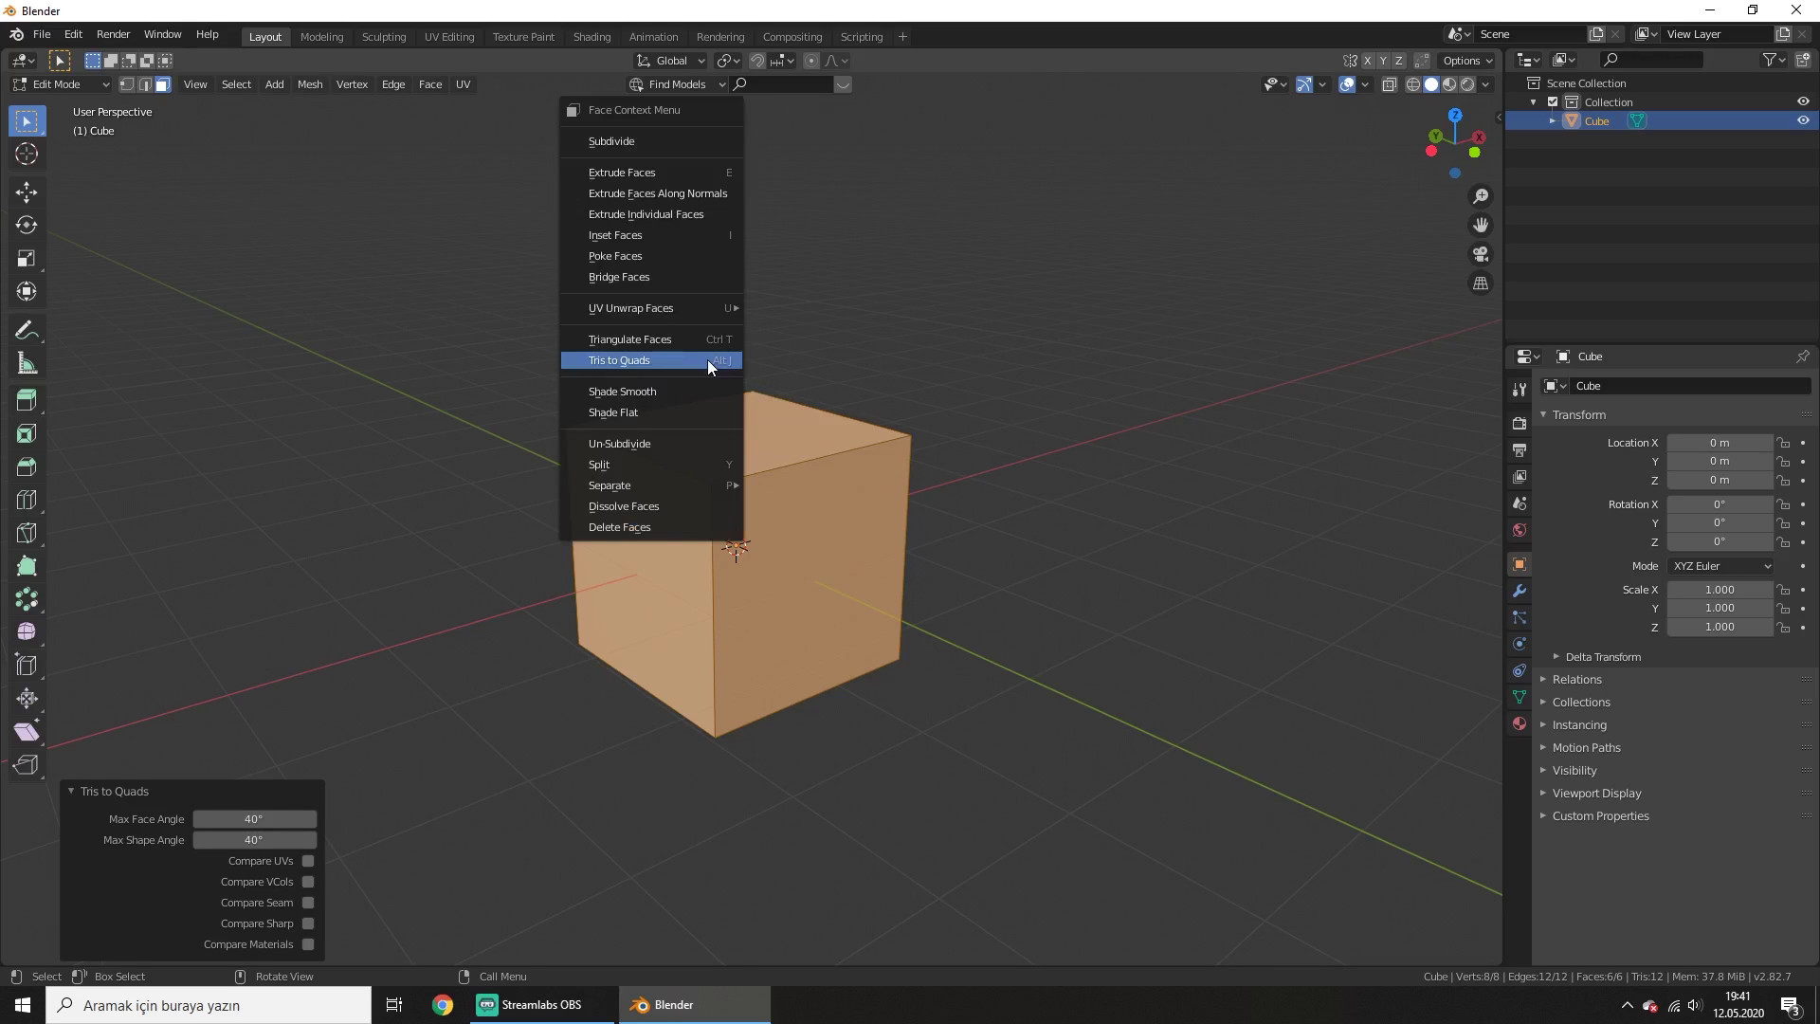
Poke every cube face into four triangles and extrude a right-side triangle outward
{"action": "left_click", "coordinate": [680, 258]}
{"action": "middle_click_drag", "start_coordinate": [711, 276], "coordinate": [840, 406]}
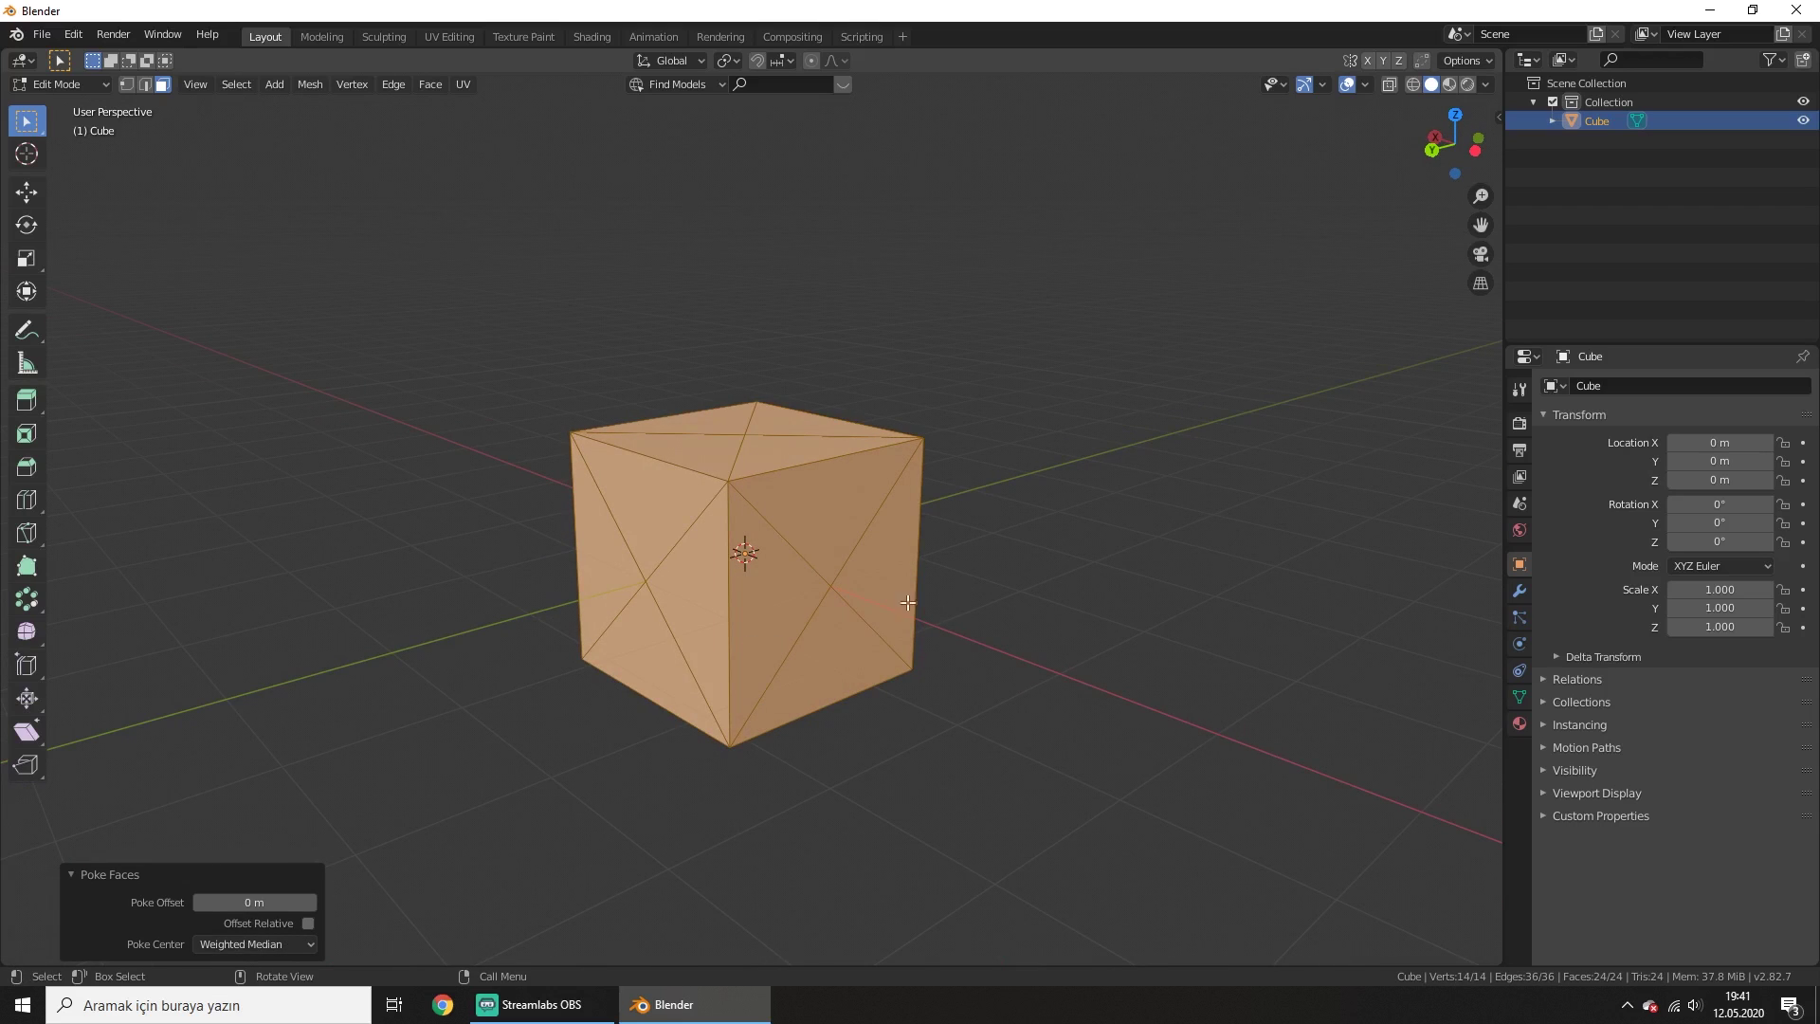
{"action": "left_click", "coordinate": [826, 528]}
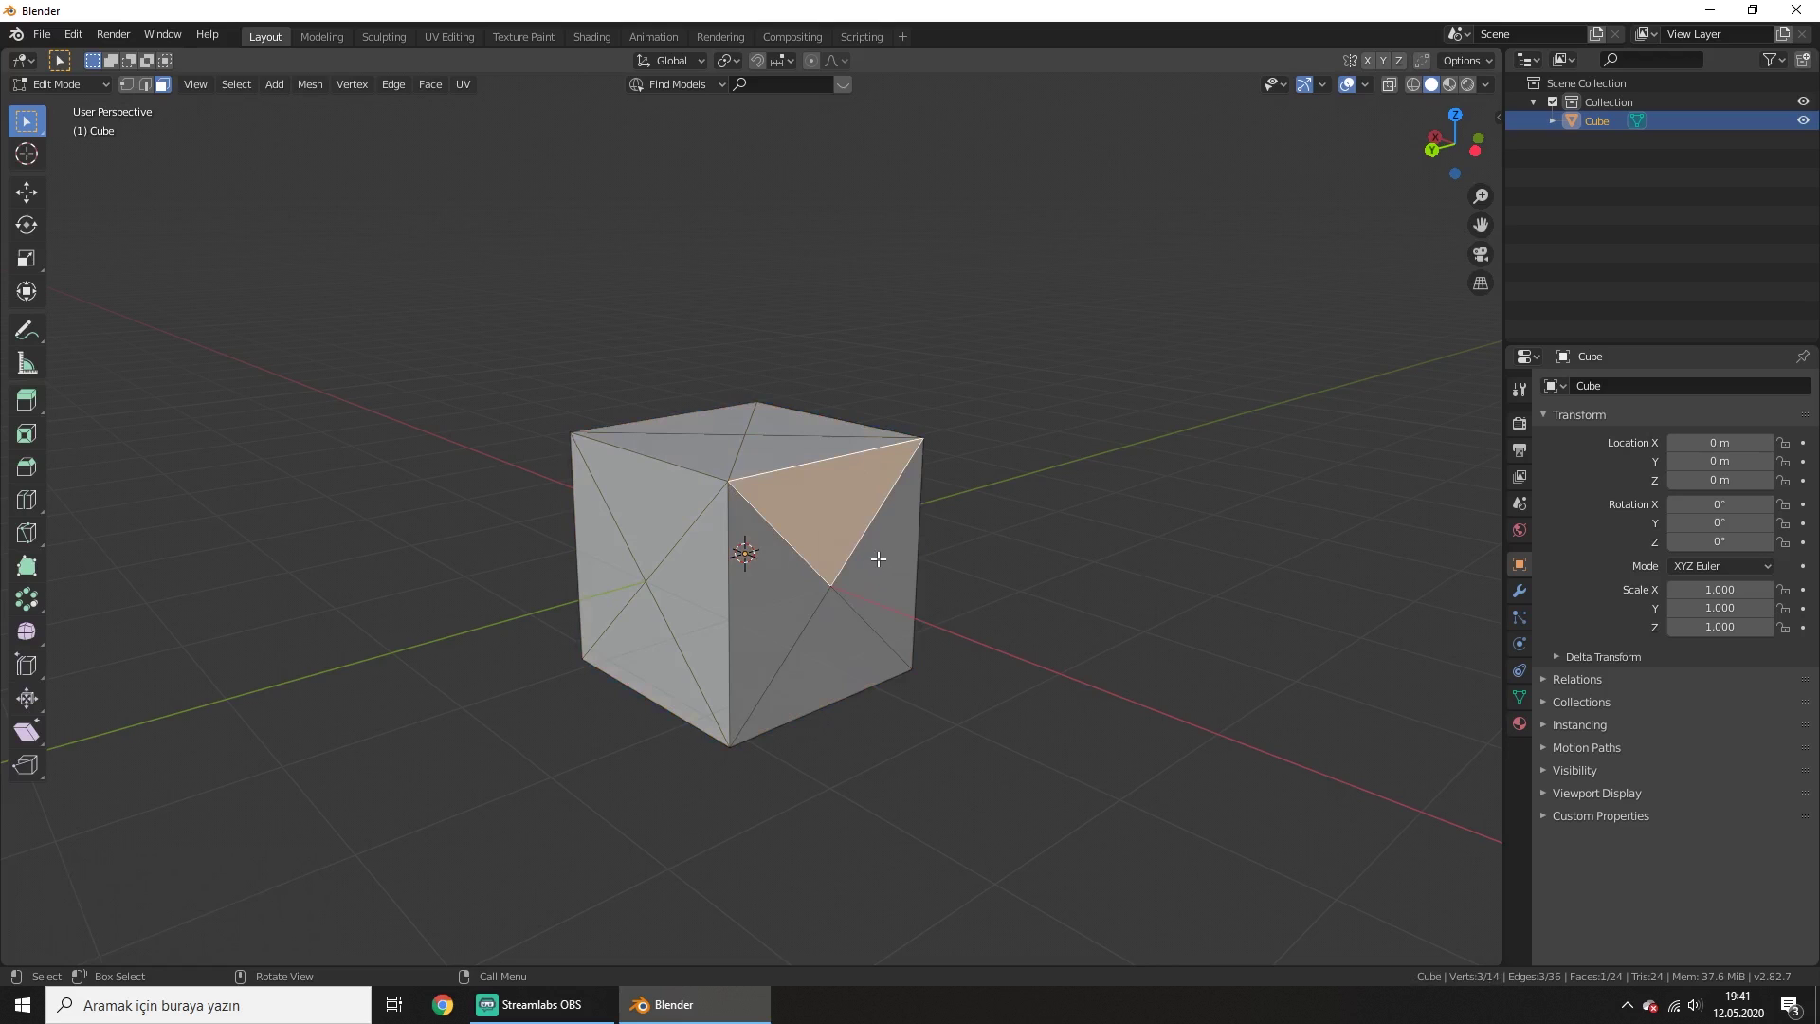
{"action": "key", "text": "e"}
{"action": "left_click", "coordinate": [1013, 619]}
{"action": "left_click", "coordinate": [623, 569]}
Extrude a left-side triangle outward, then select the whole mesh
{"action": "key", "text": "e"}
{"action": "left_click", "coordinate": [398, 531]}
{"action": "middle_click_drag", "start_coordinate": [407, 531], "coordinate": [758, 379]}
{"action": "key", "text": "a"}
{"action": "right_click", "coordinate": [764, 358]}
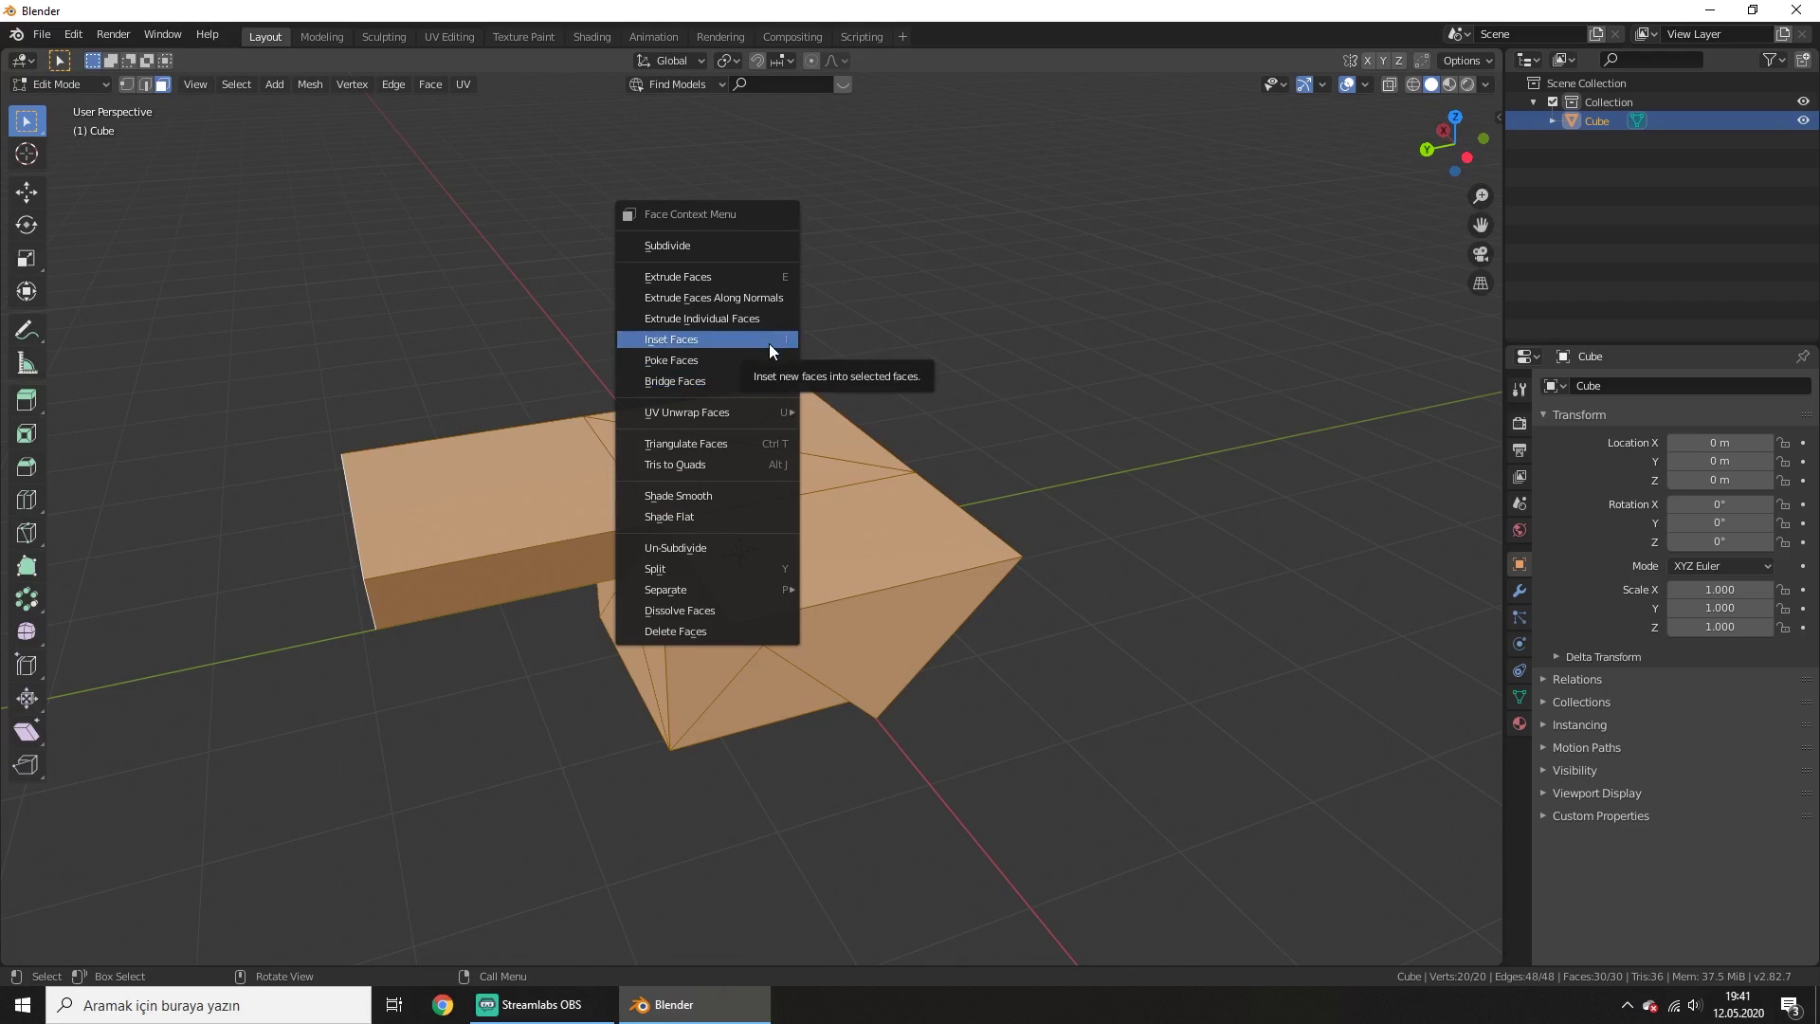
Toggle out of and back into Edit Mode and show the vertex operations menu
{"action": "key", "text": "Escape"}
{"action": "key", "text": "Tab"}
{"action": "mouse_move", "coordinate": [770, 343]}
{"action": "middle_mouse_down"}
{"action": "mouse_move", "coordinate": [776, 504]}
{"action": "mouse_move", "coordinate": [1027, 497]}
{"action": "middle_mouse_up"}
{"action": "key", "text": "Tab"}
{"action": "key", "text": "1"}
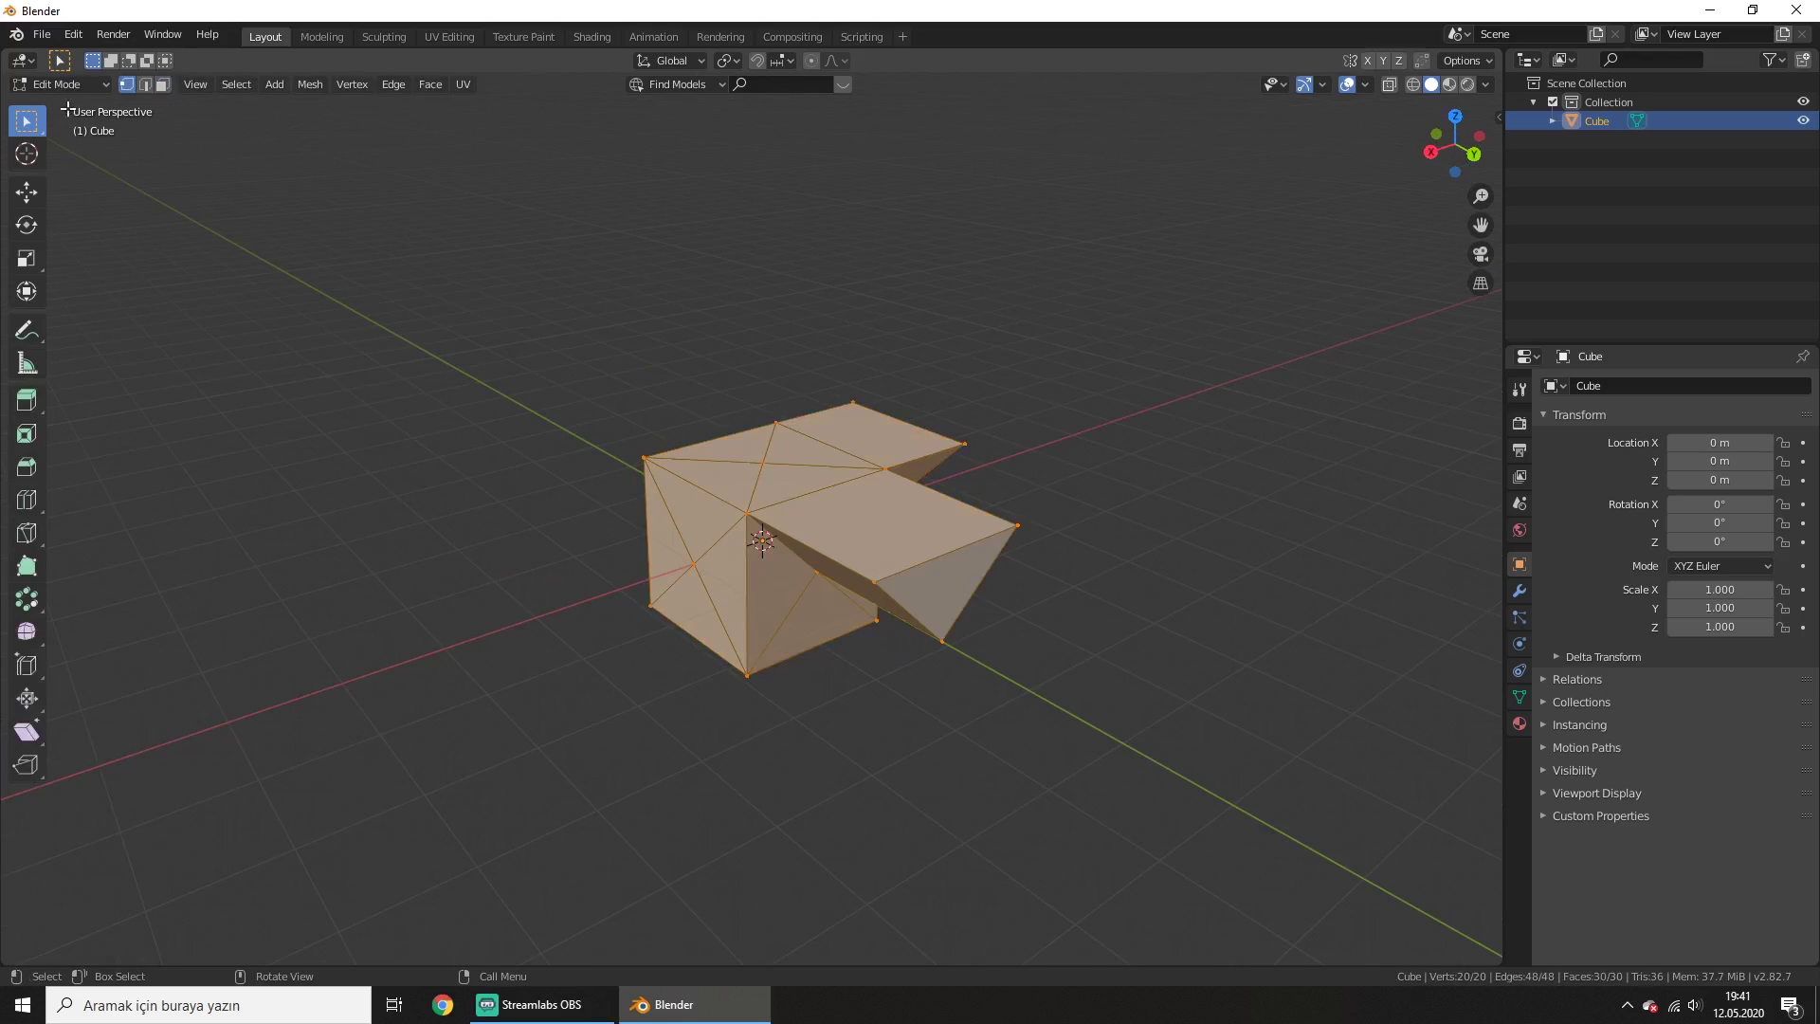
{"action": "right_click", "coordinate": [806, 396]}
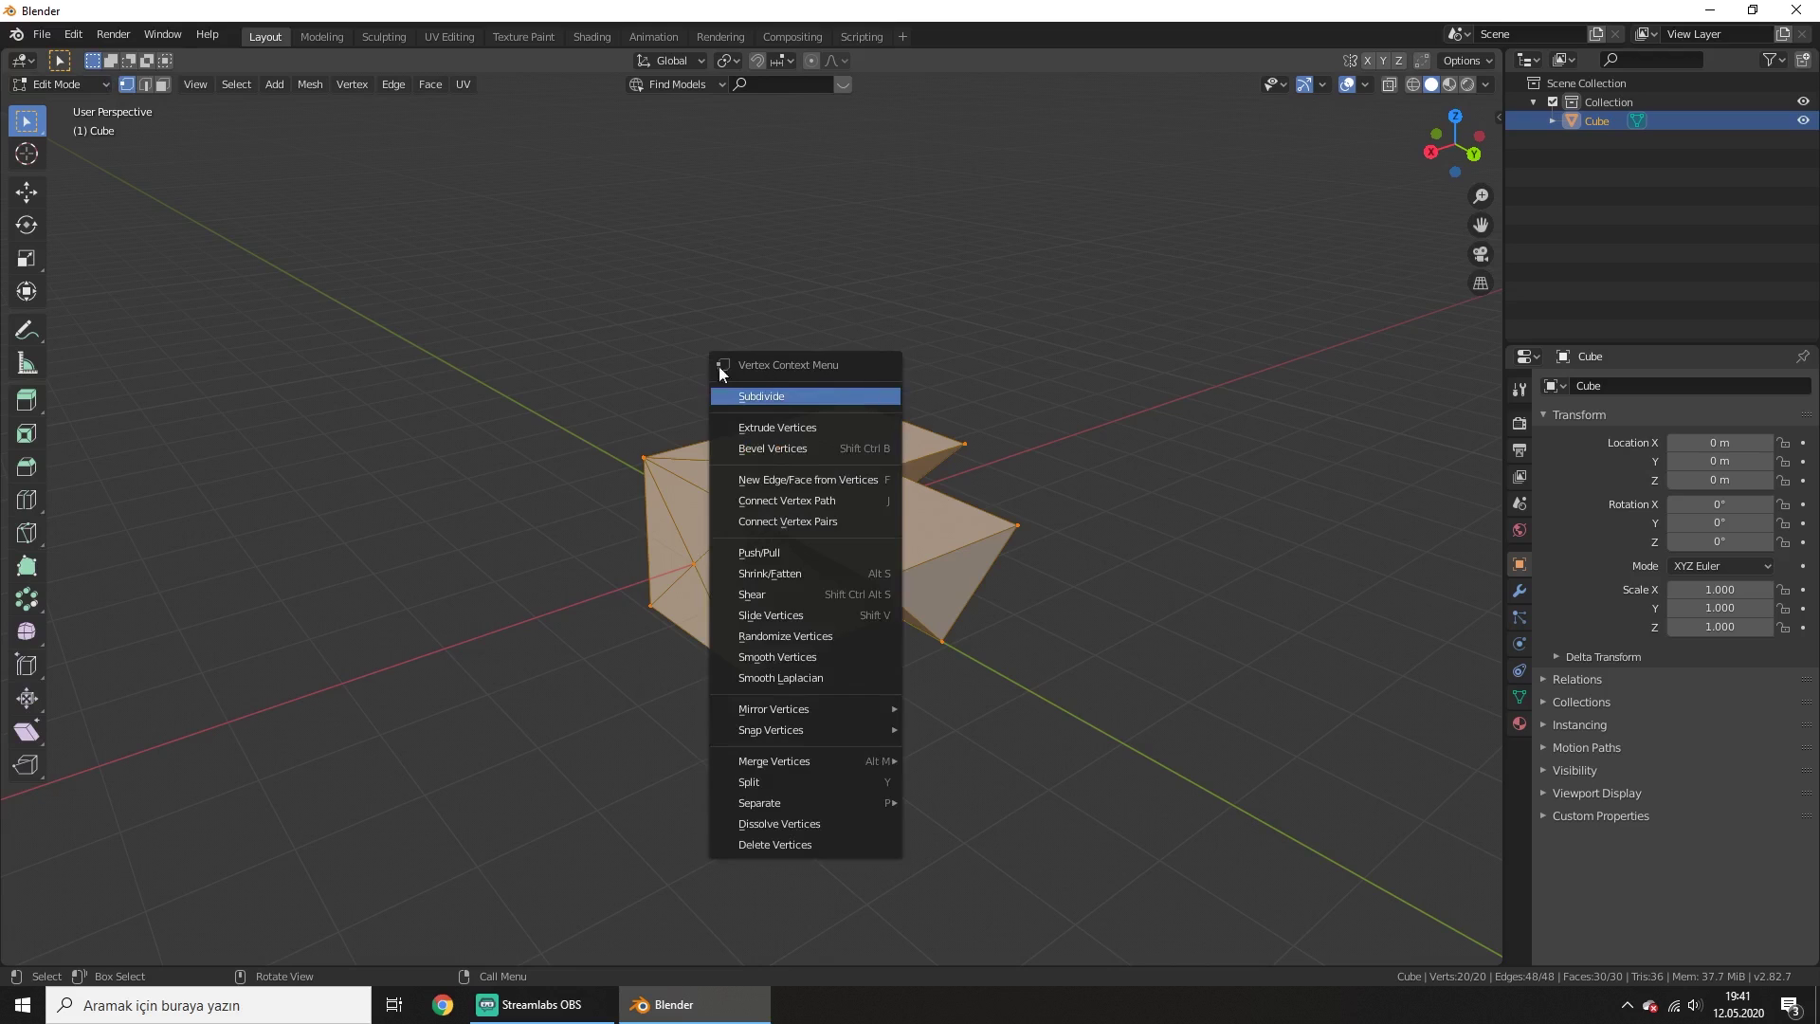
Check the edge operations menu, then return to vertex select and reopen the vertex menu
{"action": "key", "text": "2"}
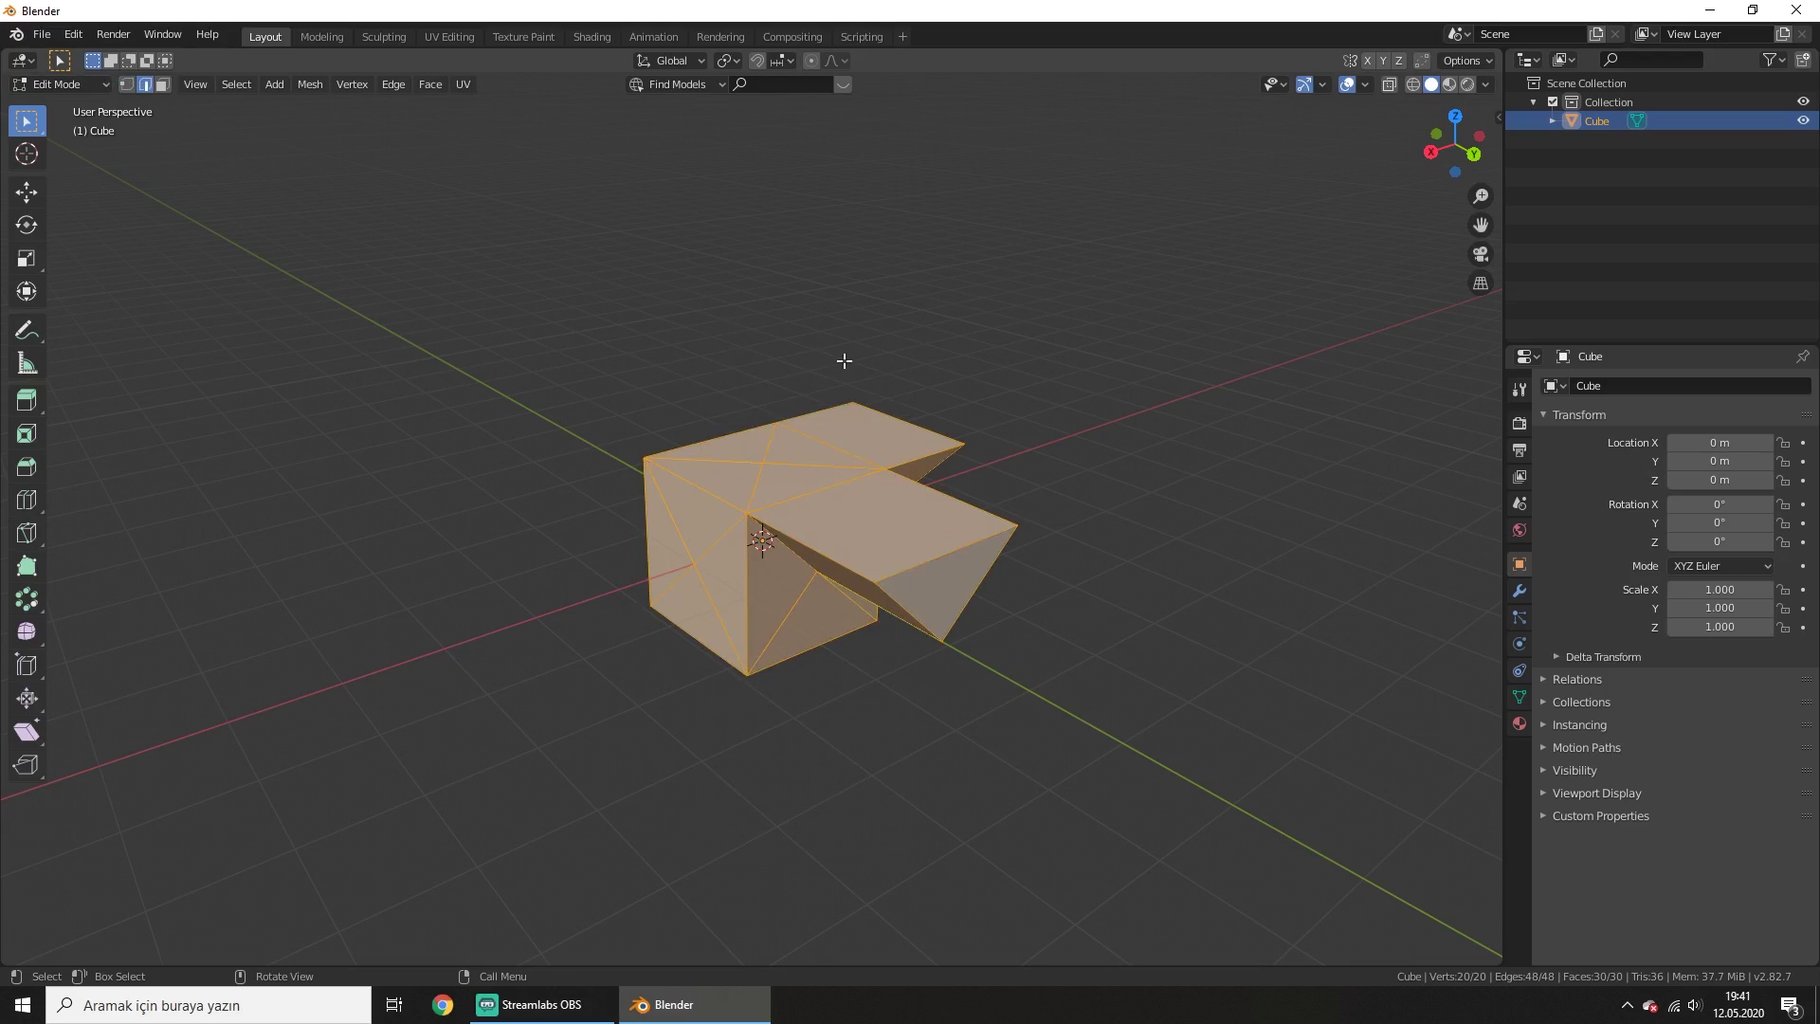
{"action": "right_click", "coordinate": [846, 368]}
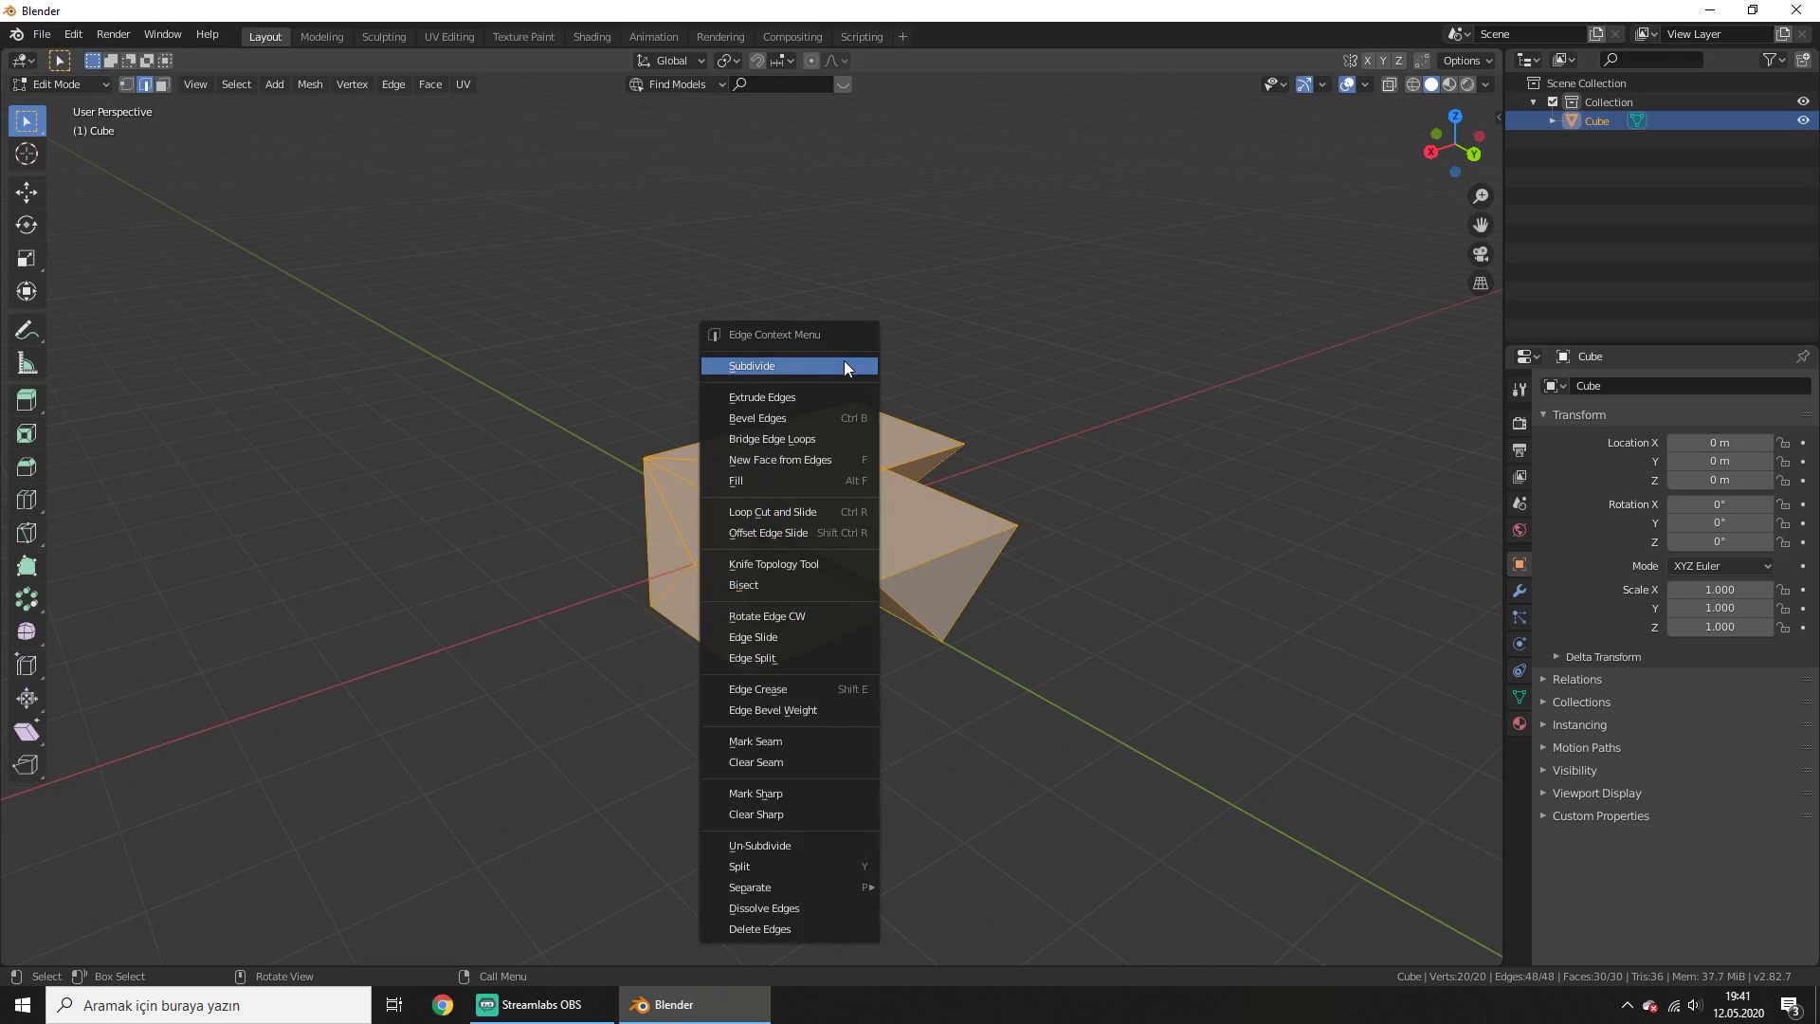
{"action": "key", "text": "3"}
{"action": "key", "text": "1"}
{"action": "right_click", "coordinate": [732, 438]}
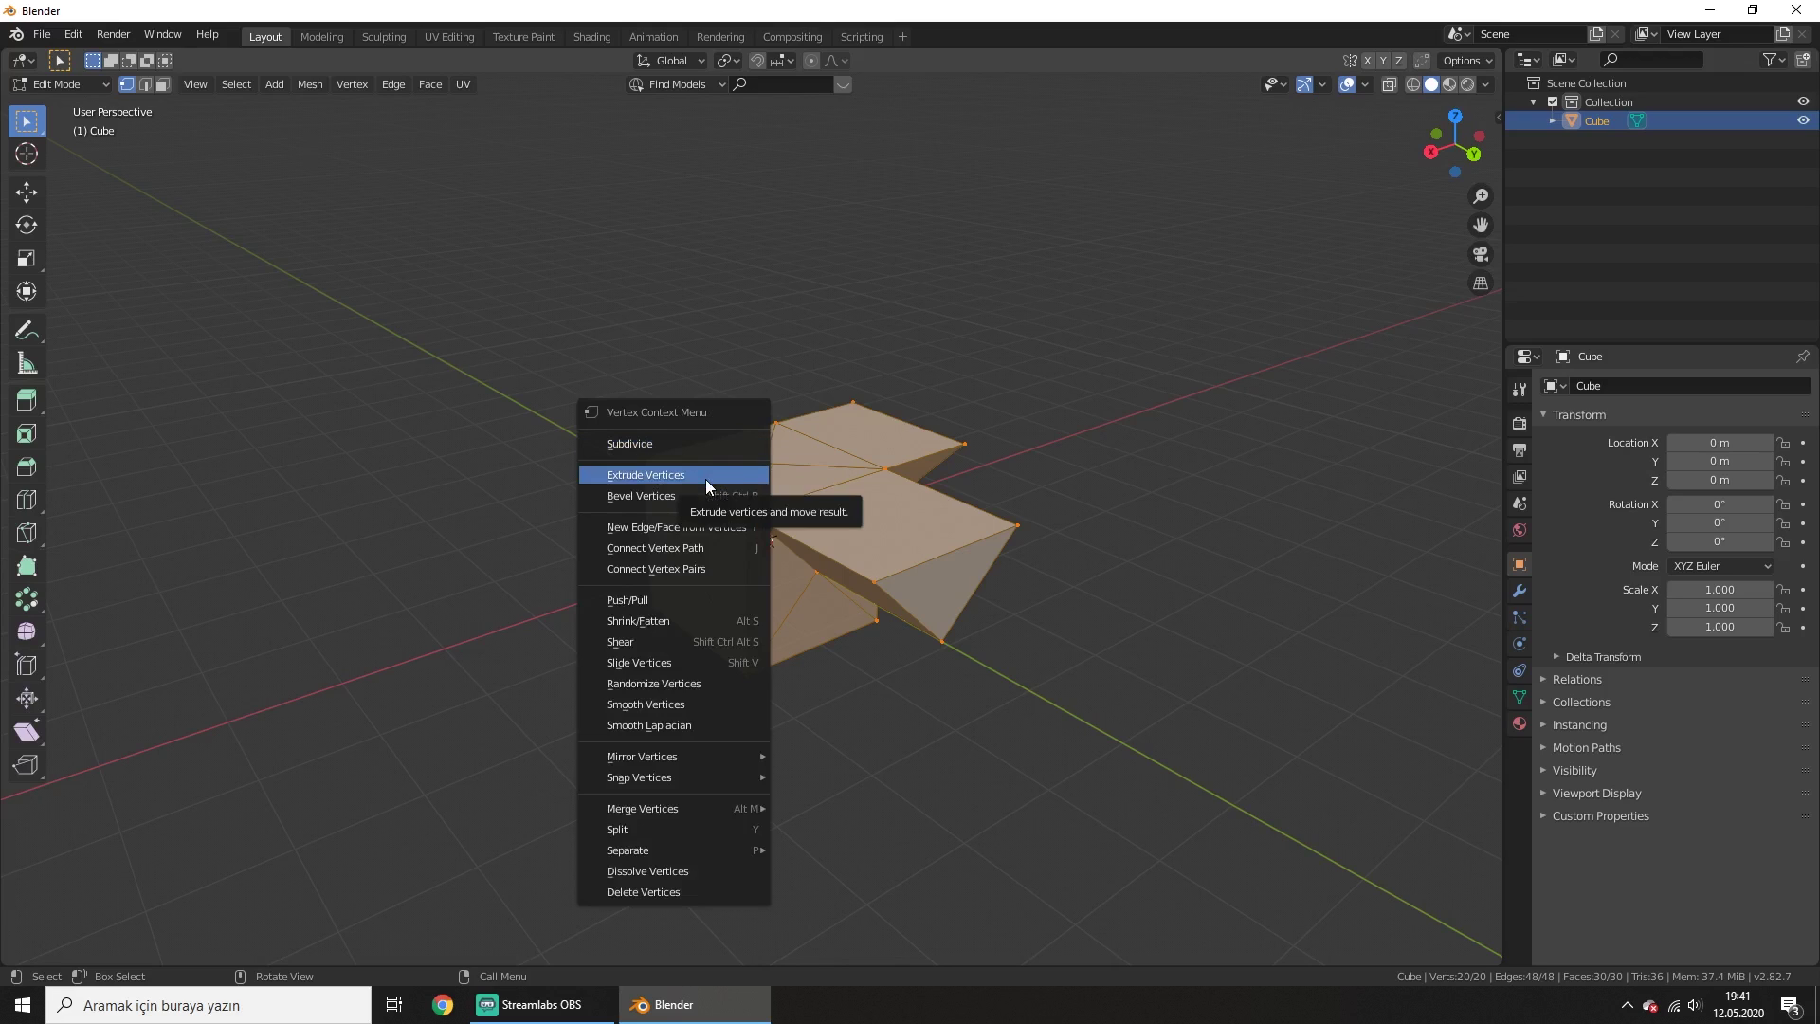
Select two corner vertices of the L-shaped mesh in vertex mode and join them with an edge
{"action": "left_click", "coordinate": [142, 84]}
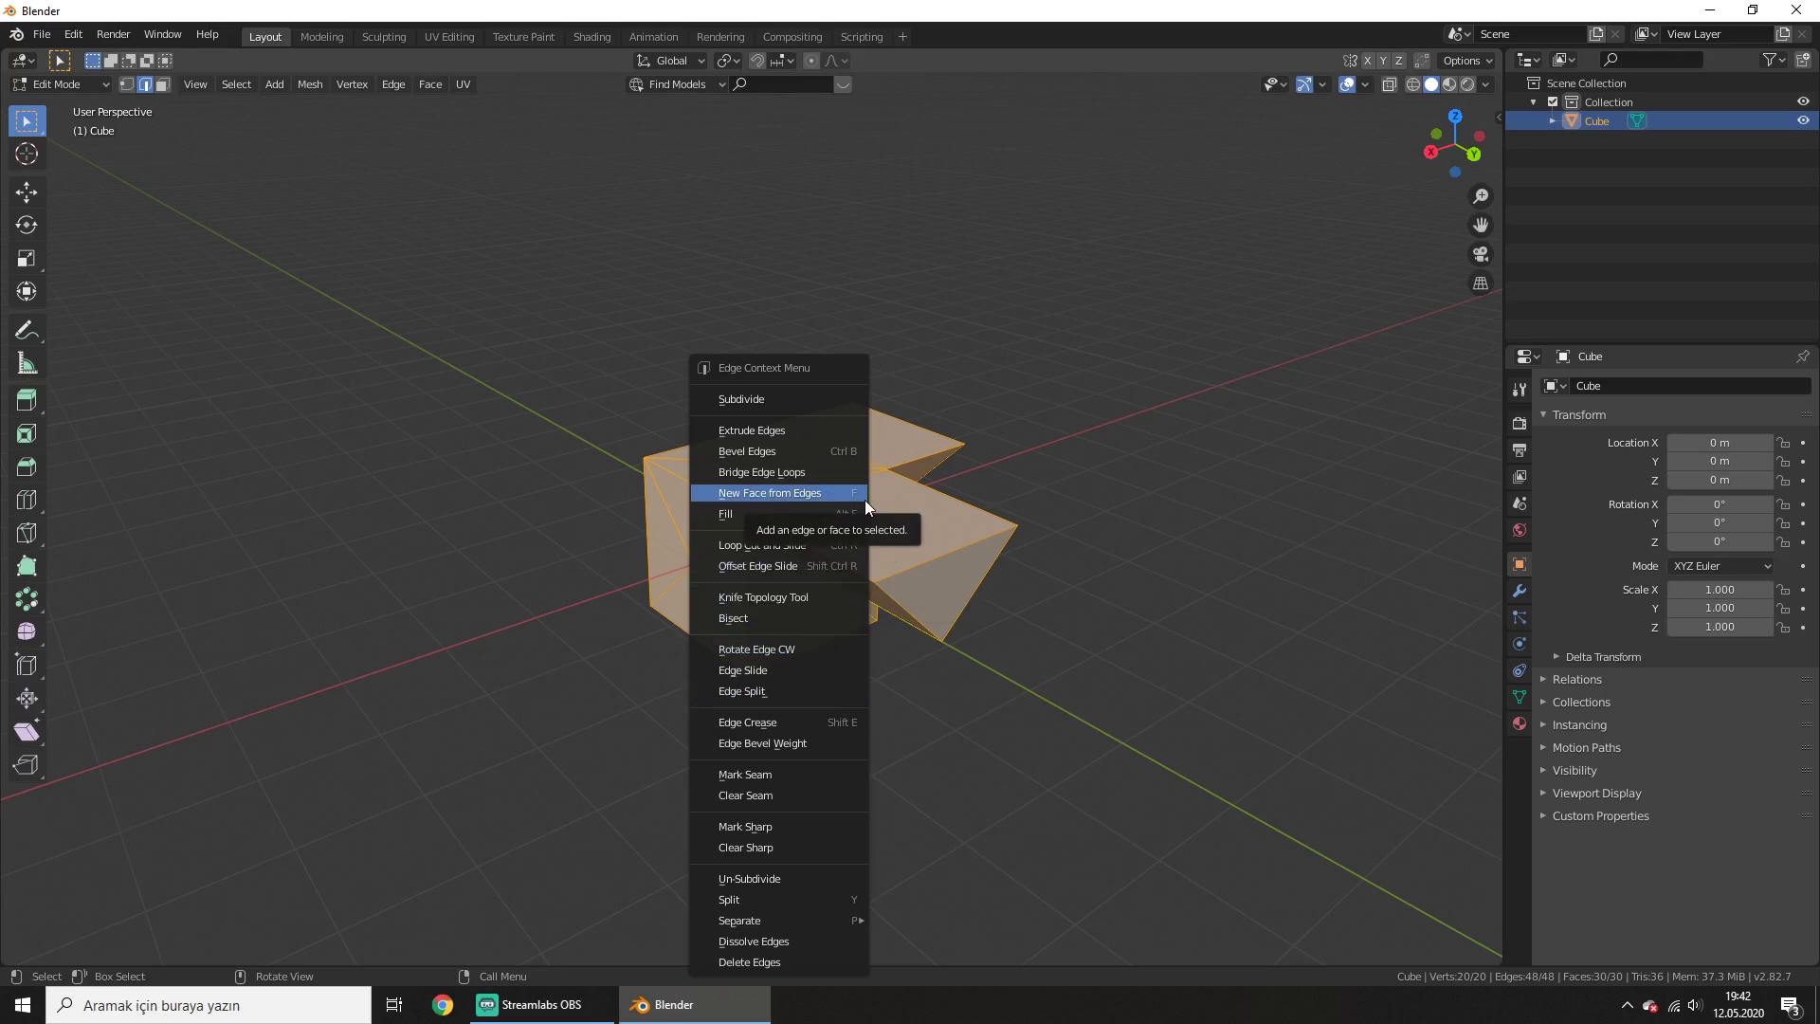
{"action": "mouse_move", "coordinate": [1052, 487]}
{"action": "middle_mouse_down"}
{"action": "mouse_move", "coordinate": [897, 531]}
{"action": "mouse_move", "coordinate": [1003, 581]}
{"action": "mouse_move", "coordinate": [832, 730]}
{"action": "middle_mouse_up"}
{"action": "key", "text": "1"}
{"action": "mouse_move", "coordinate": [977, 495]}
{"action": "middle_mouse_down", "text": "shift"}
{"action": "mouse_move", "coordinate": [934, 418]}
{"action": "mouse_move", "coordinate": [1118, 435]}
{"action": "mouse_move", "coordinate": [1108, 402]}
{"action": "mouse_move", "coordinate": [1066, 467]}
{"action": "mouse_move", "coordinate": [1002, 459]}
{"action": "middle_mouse_up", "text": "shift"}
{"action": "left_click", "coordinate": [736, 618]}
{"action": "left_click", "coordinate": [1005, 417], "text": "shift"}
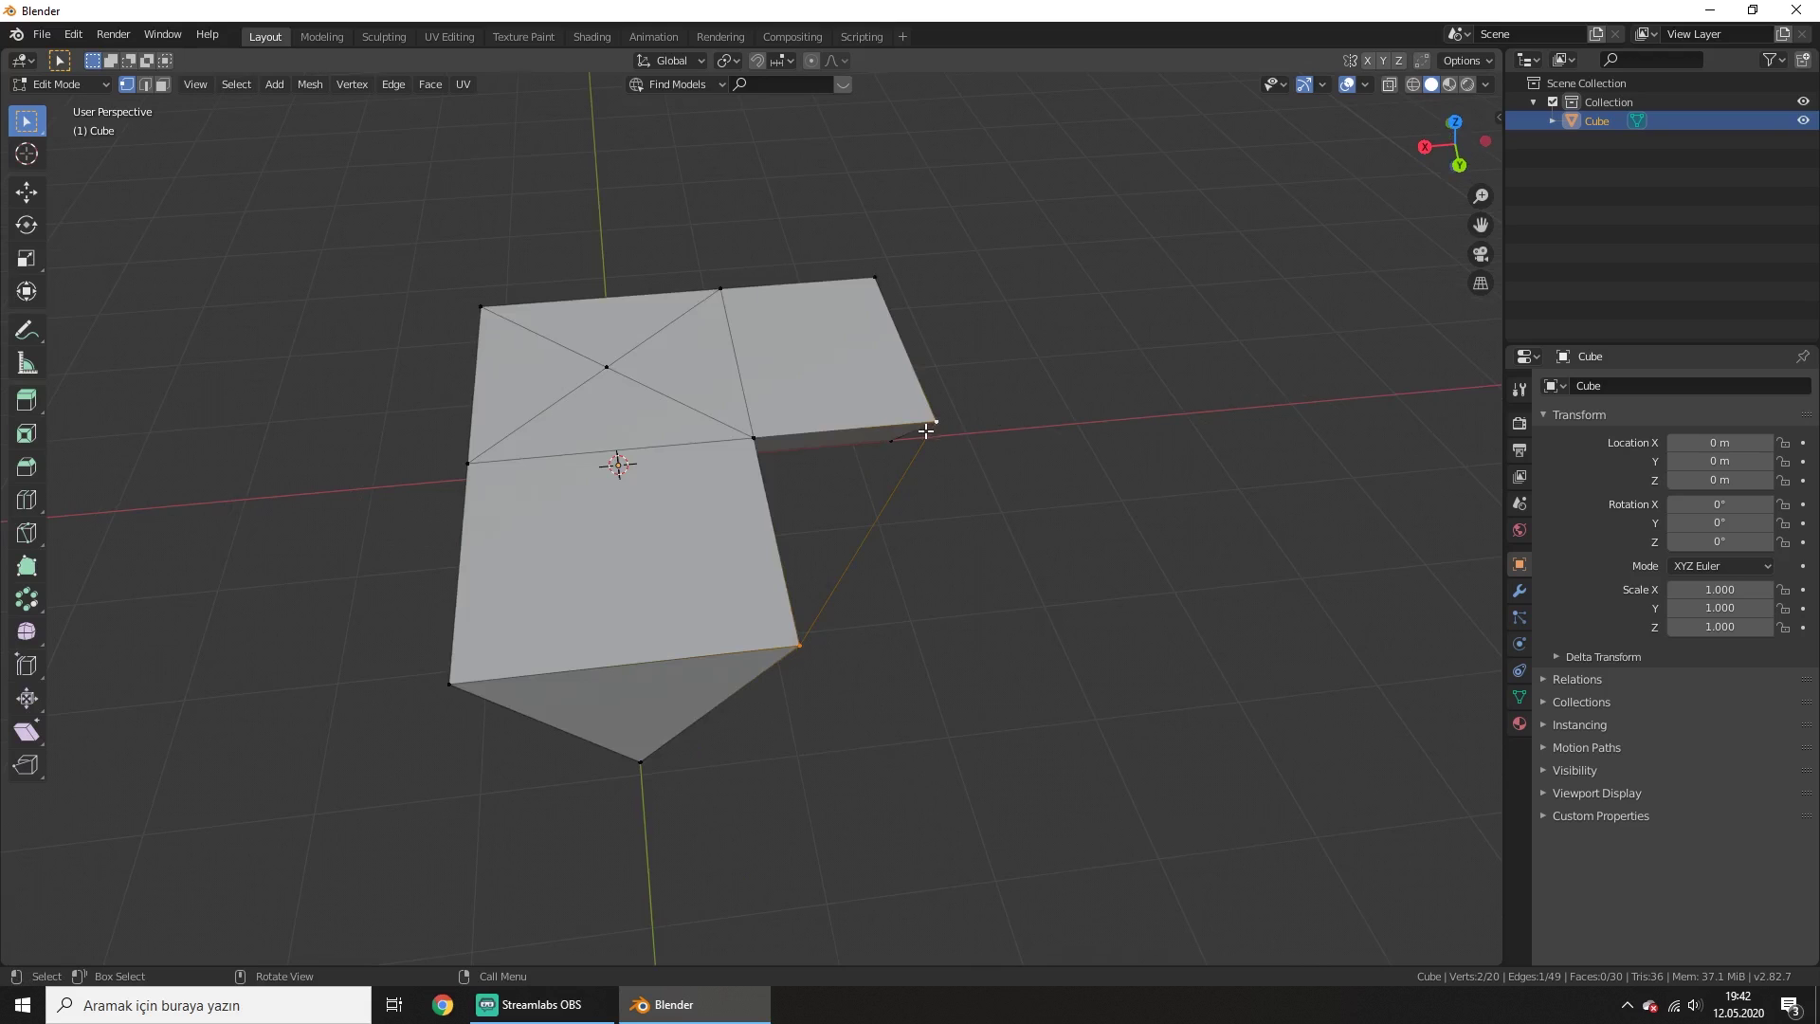
{"action": "key", "text": "a"}
{"action": "right_click", "coordinate": [711, 314]}
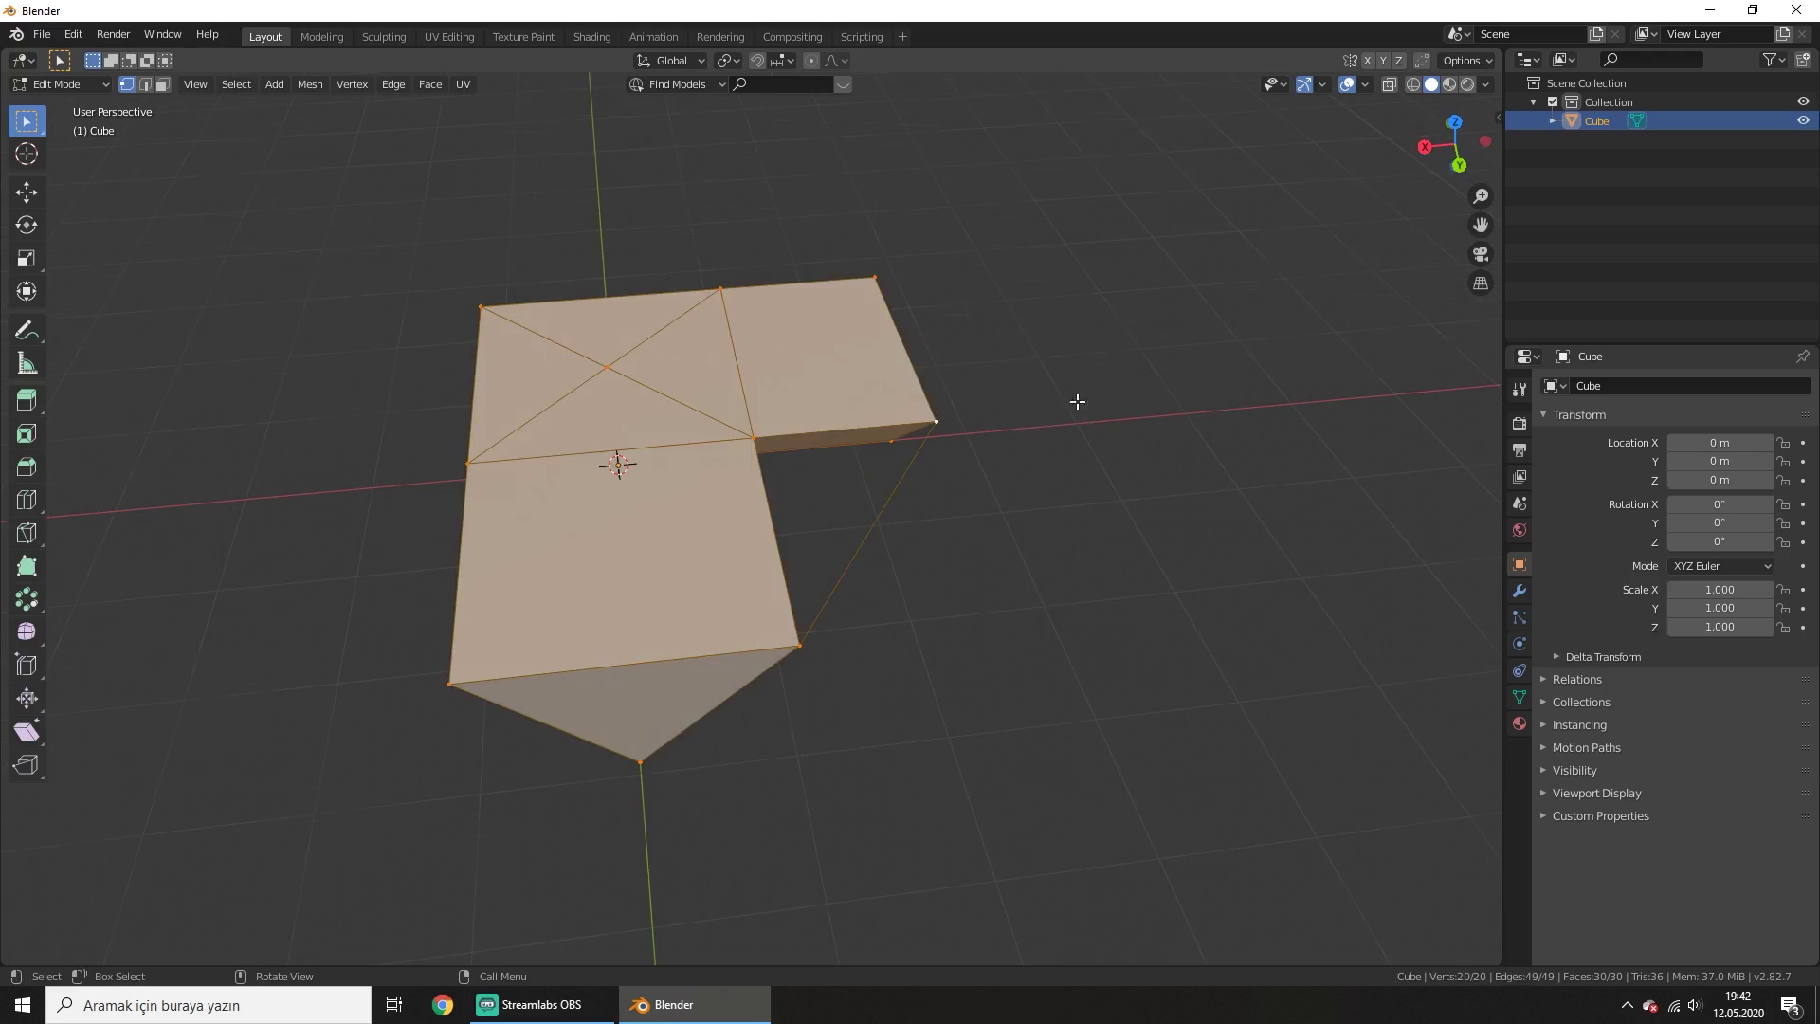
{"action": "middle_click_drag", "start_coordinate": [1078, 402], "coordinate": [1051, 381]}
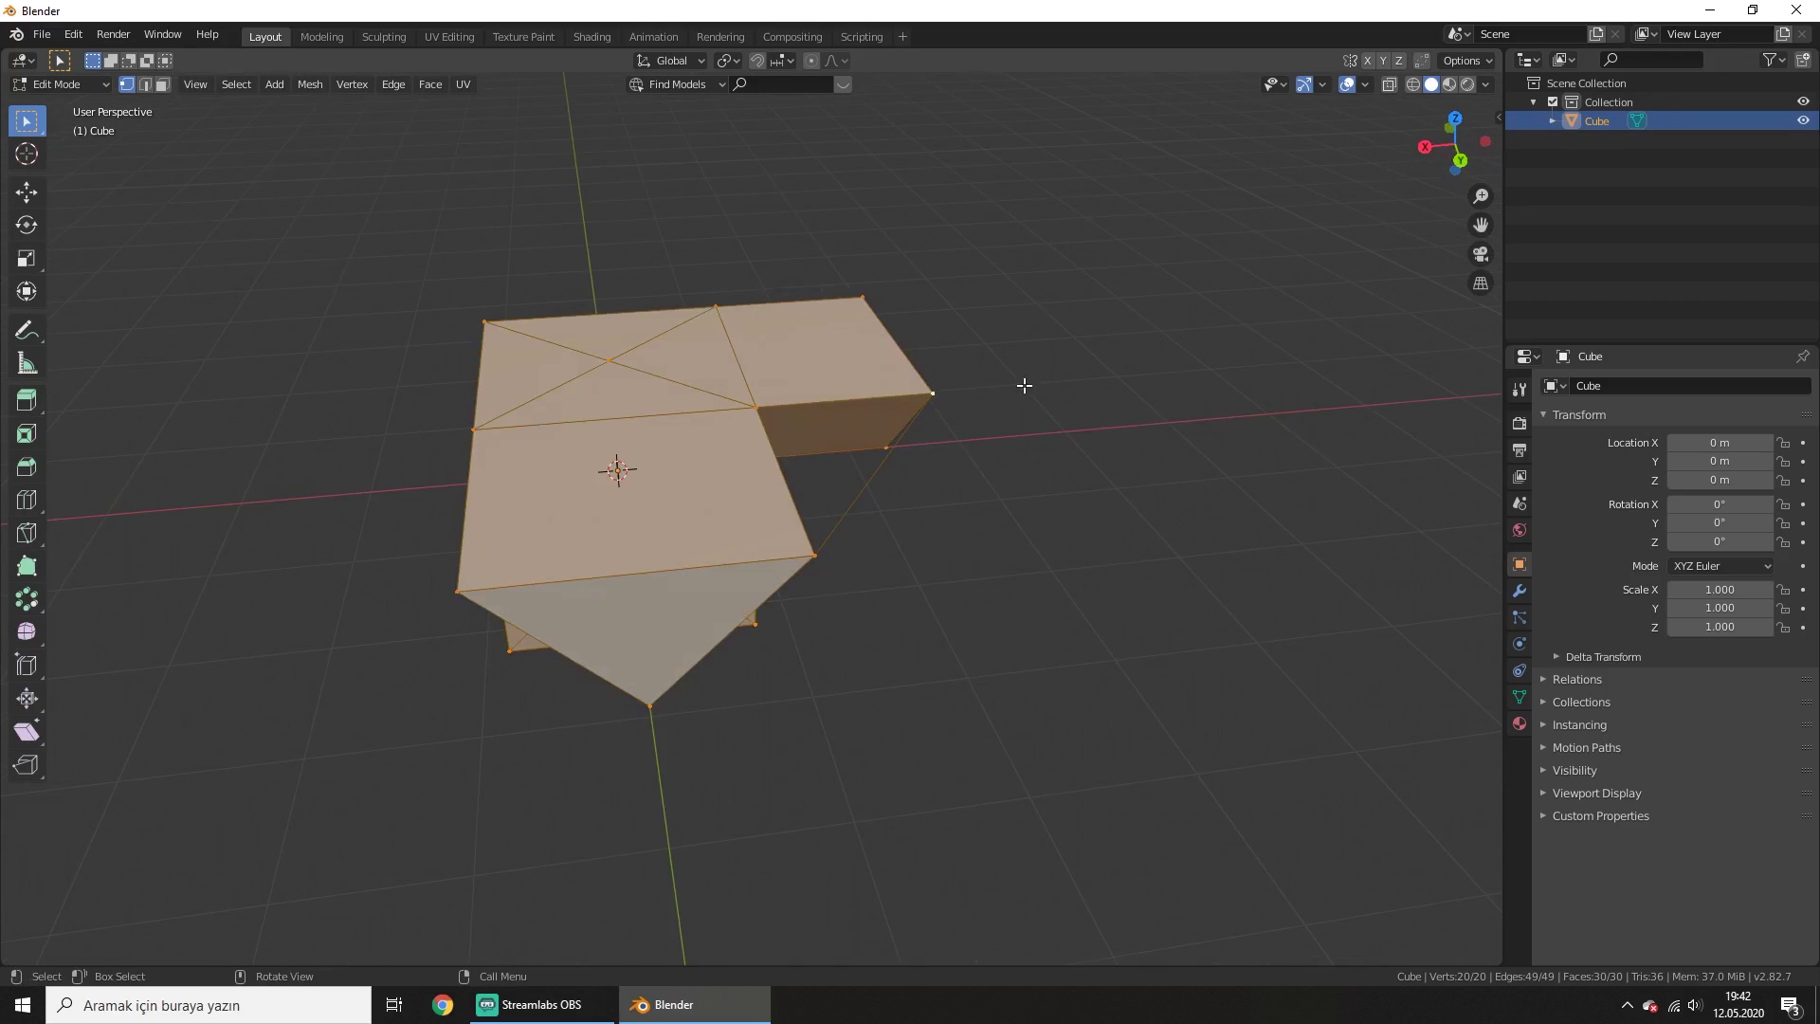
{"action": "middle_click_drag", "start_coordinate": [1005, 469], "coordinate": [1021, 472]}
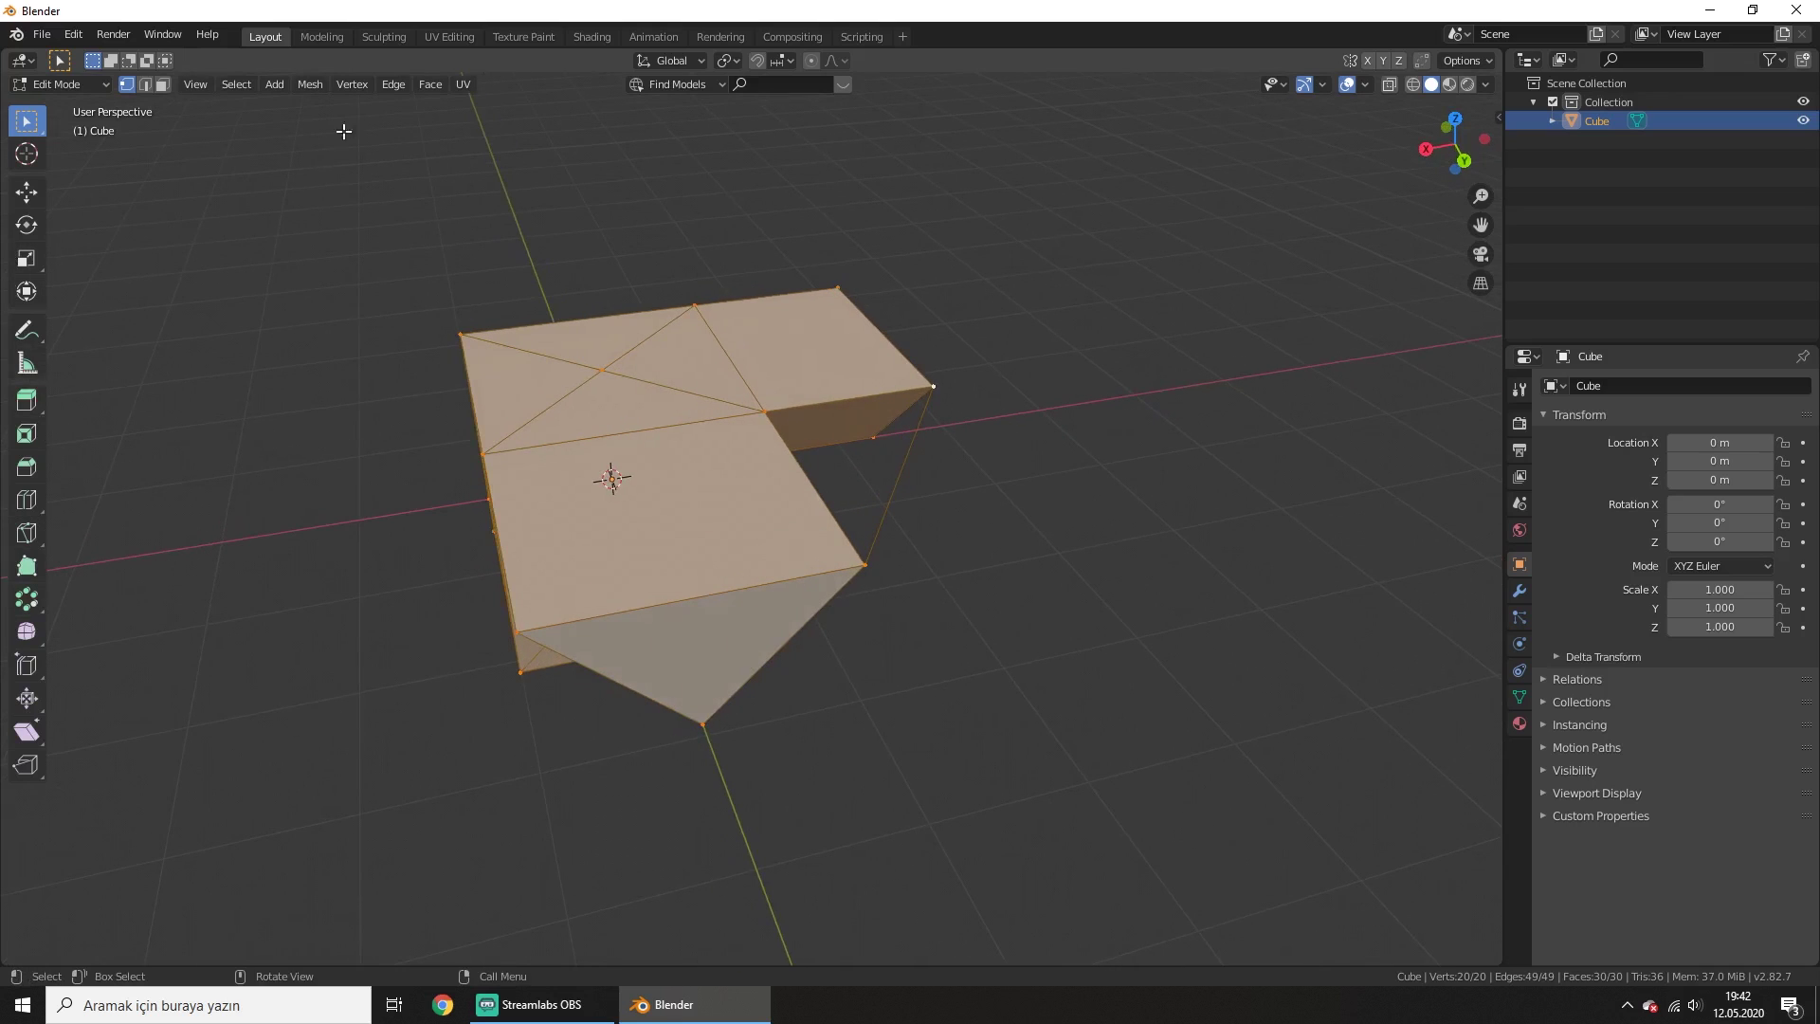
{"action": "key", "text": "Tab"}
{"action": "key", "text": "Tab"}
{"action": "key", "text": "F3"}
{"action": "key", "text": "Escape"}
{"action": "mouse_move", "coordinate": [745, 379]}
{"action": "middle_mouse_down"}
{"action": "mouse_move", "coordinate": [843, 421]}
{"action": "mouse_move", "coordinate": [860, 537]}
{"action": "middle_mouse_up"}
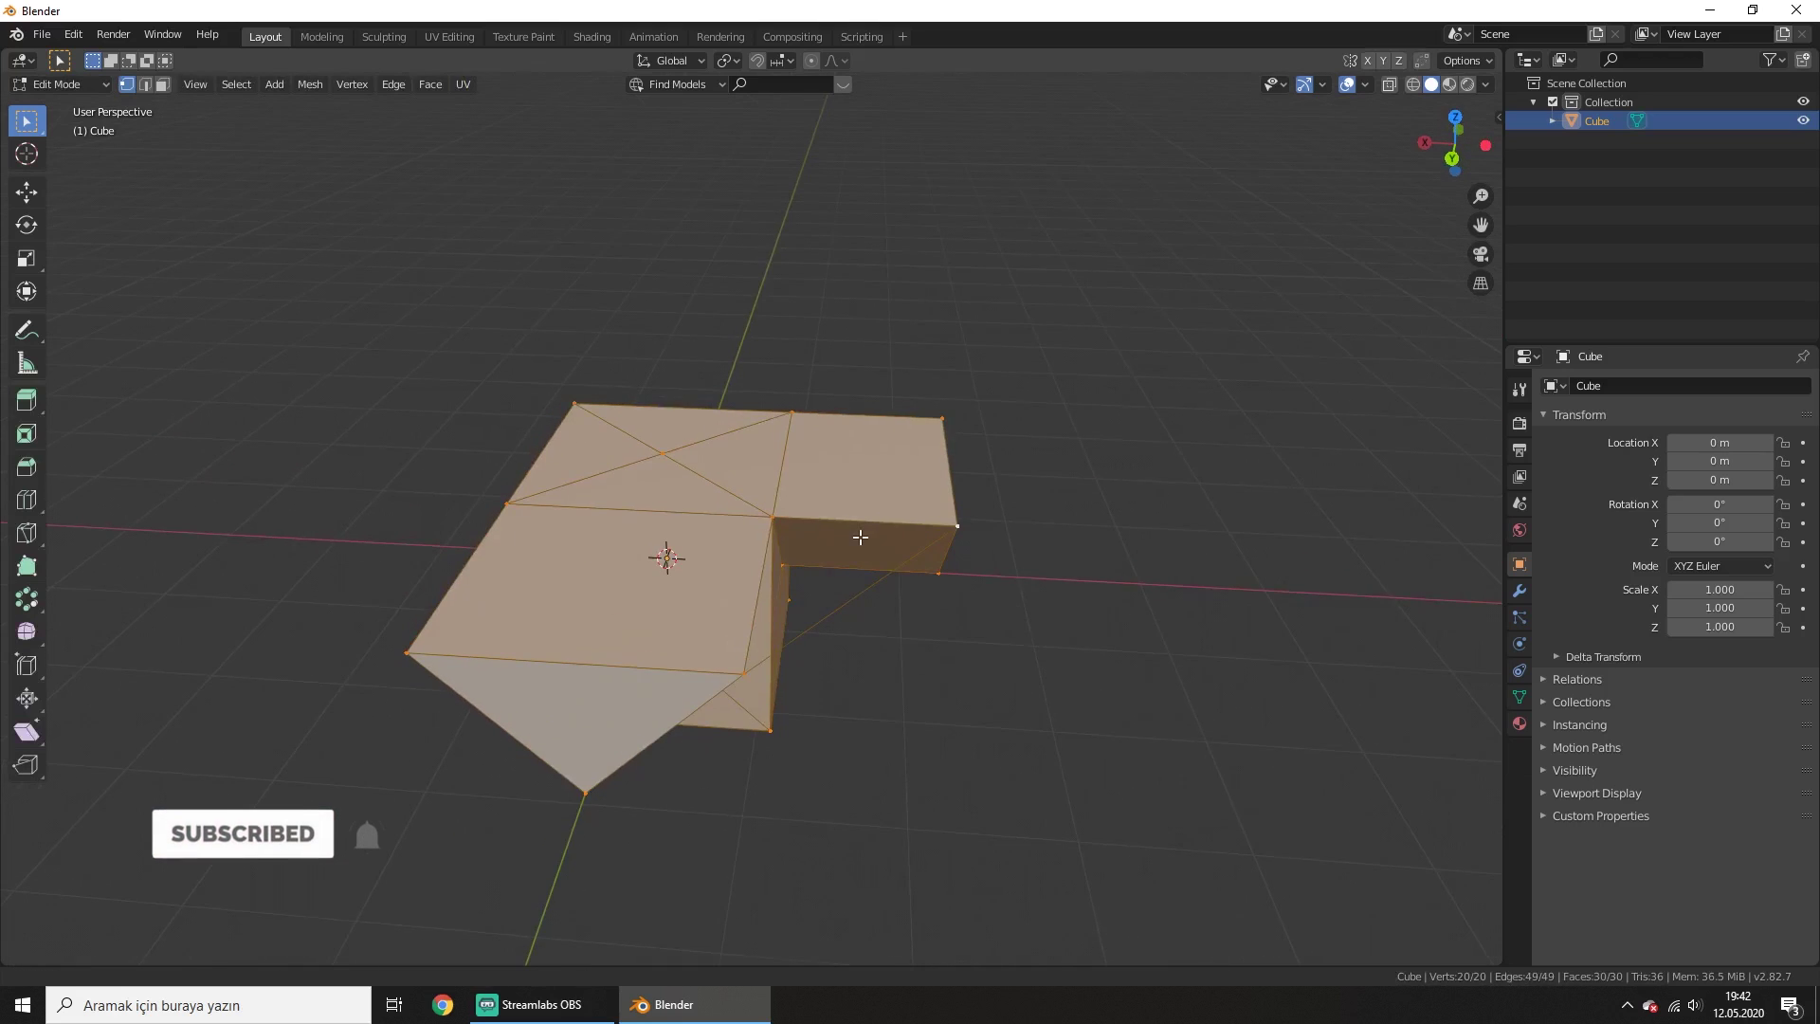
{"action": "right_click", "coordinate": [860, 537]}
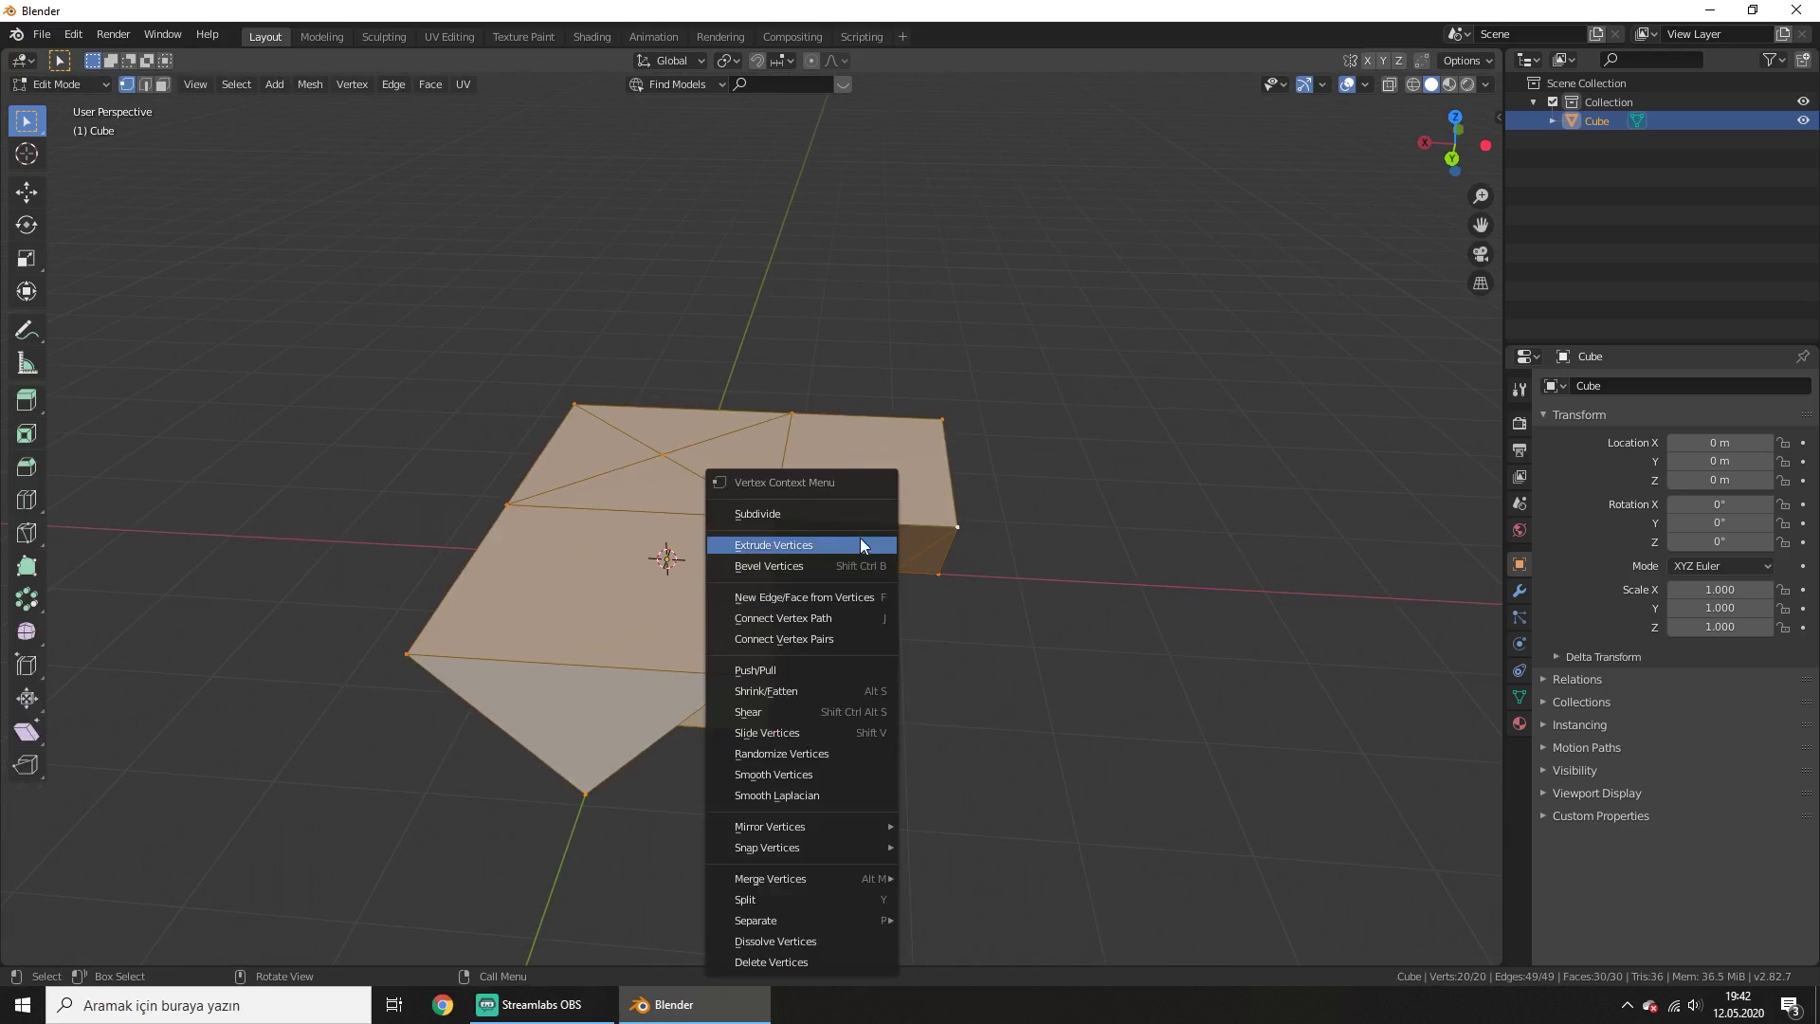